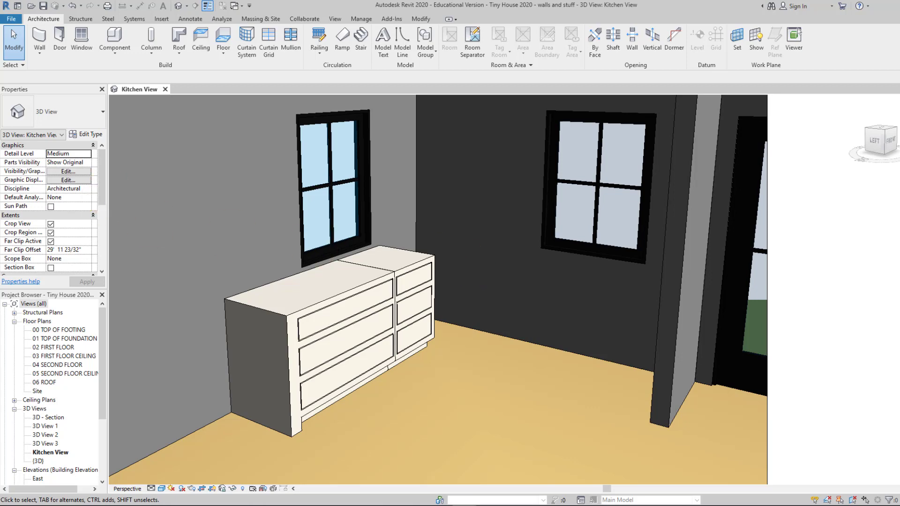
Step: Switch to the browser and examine the reference kitchen photo on the Houseplans page, then return to Revit
key(alt+Tab)
mouse_move(416, 200)
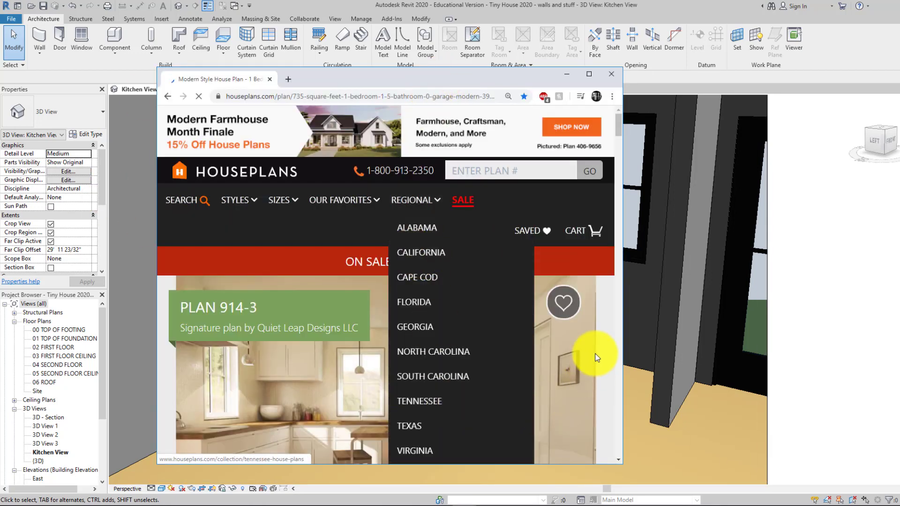
click(618, 143)
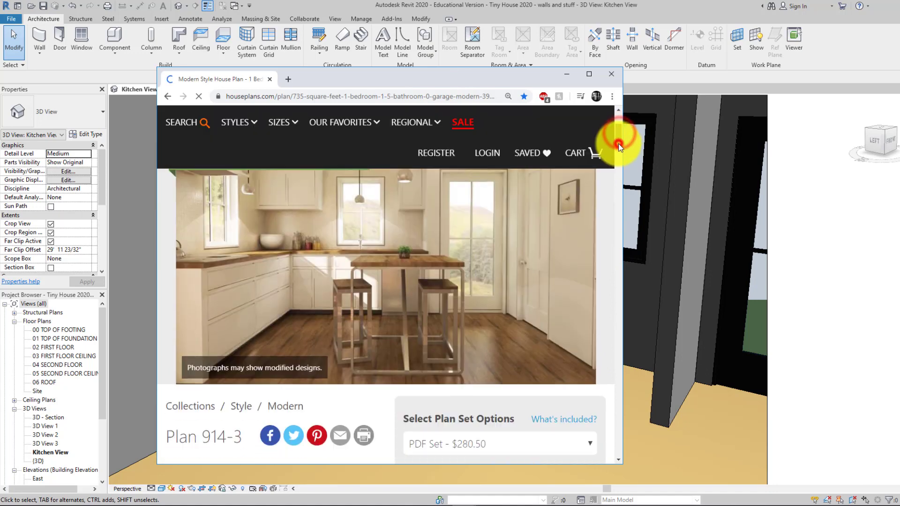
drag(618, 143, 618, 142)
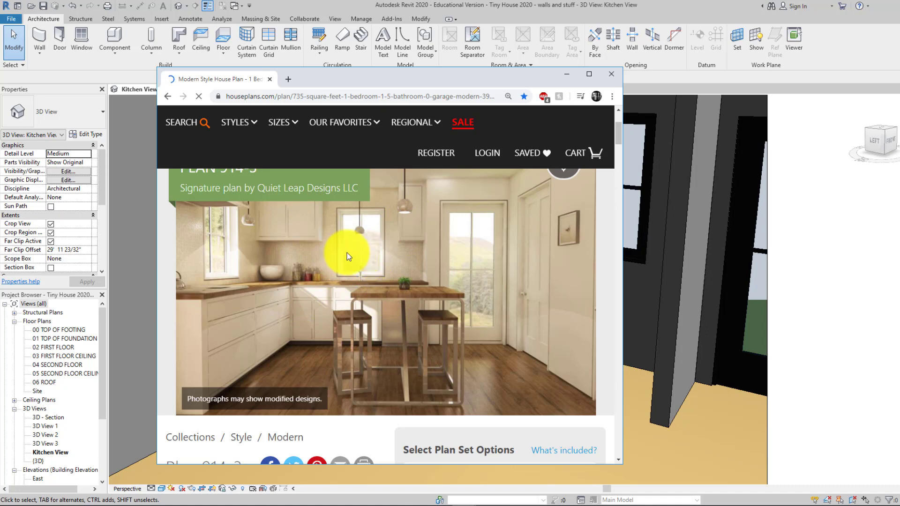
click(569, 75)
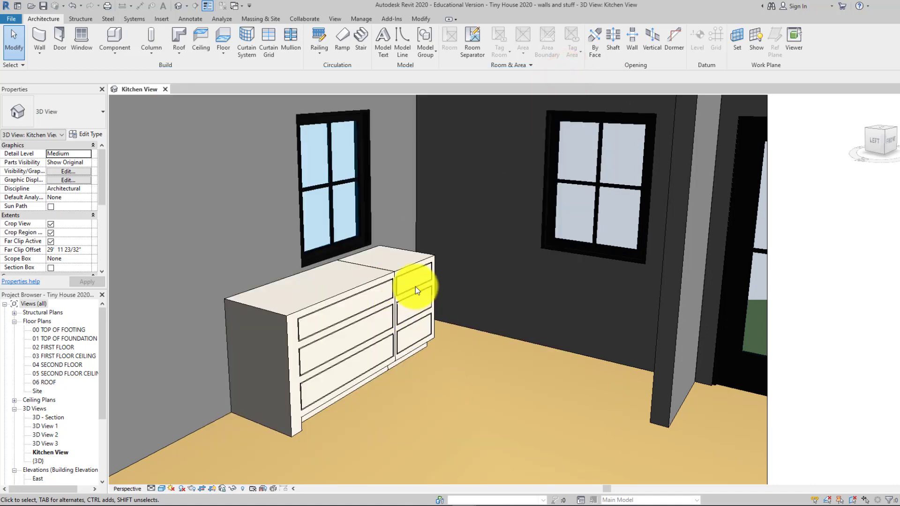
Step: Open the smaller three-drawer base cabinet's family for editing and turn its 3D view to face the front
double_click(409, 263)
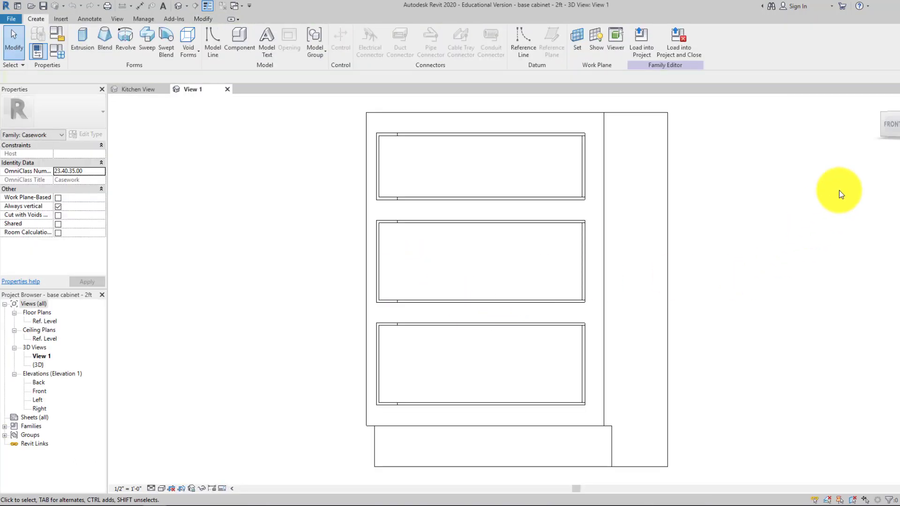
click(889, 126)
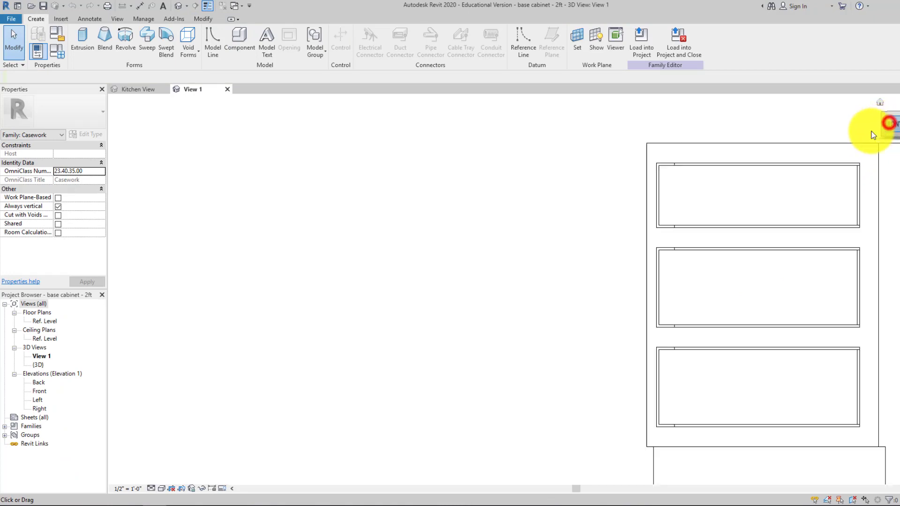
middle_drag(629, 236, 530, 240)
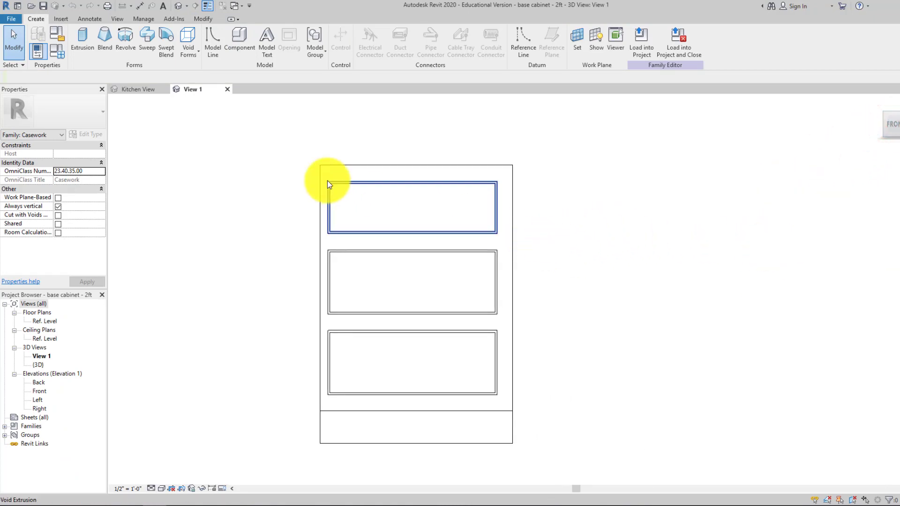
Step: Save the cabinet family as a new family file named "base cabinet -3ft sink"
click(12, 19)
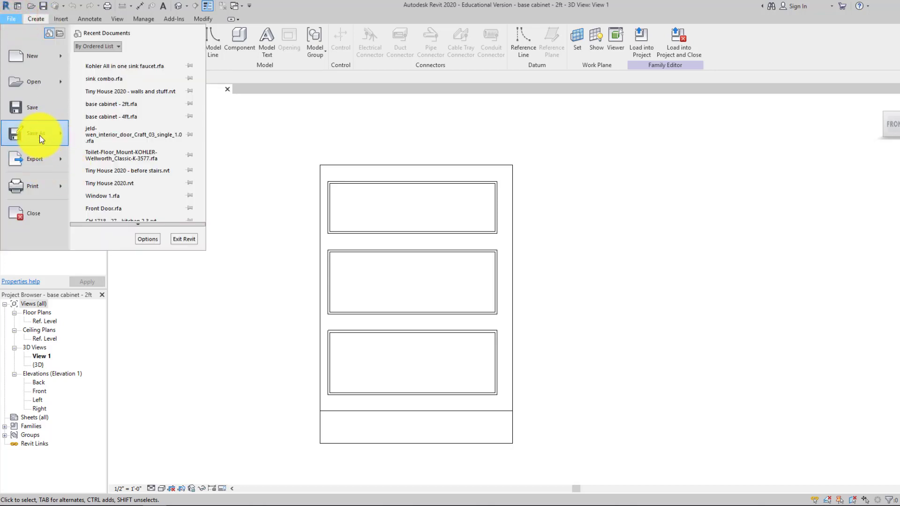
click(42, 139)
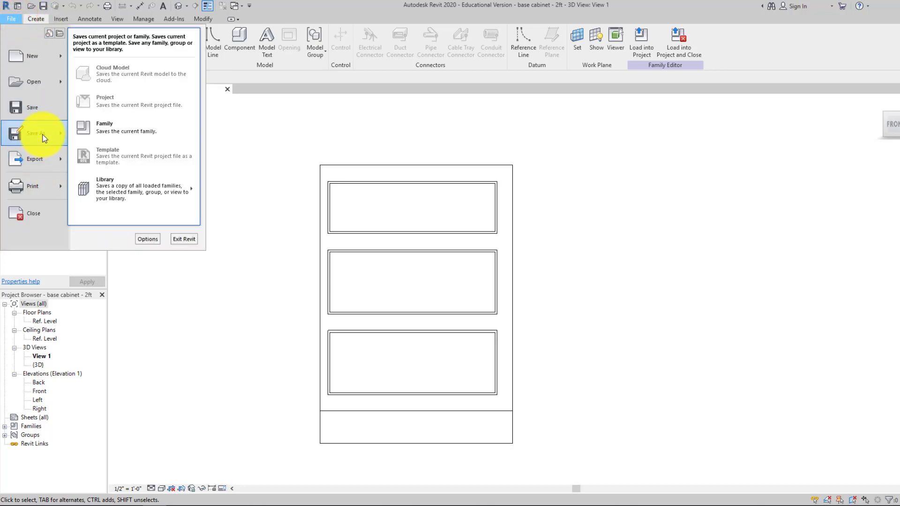
click(108, 131)
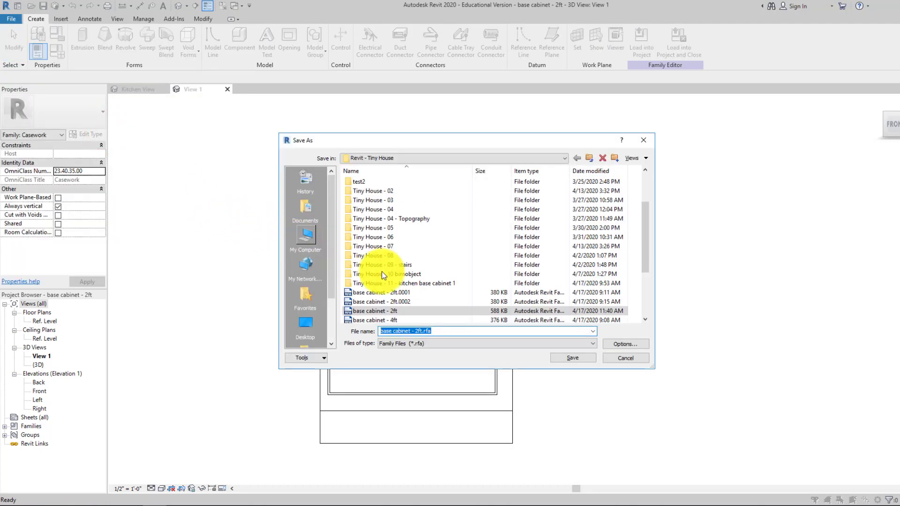
click(440, 331)
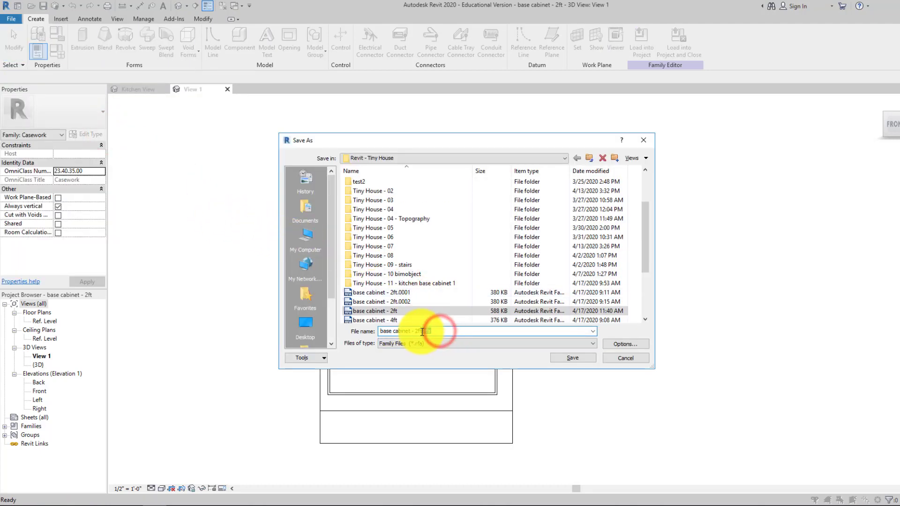
drag(422, 332, 415, 333)
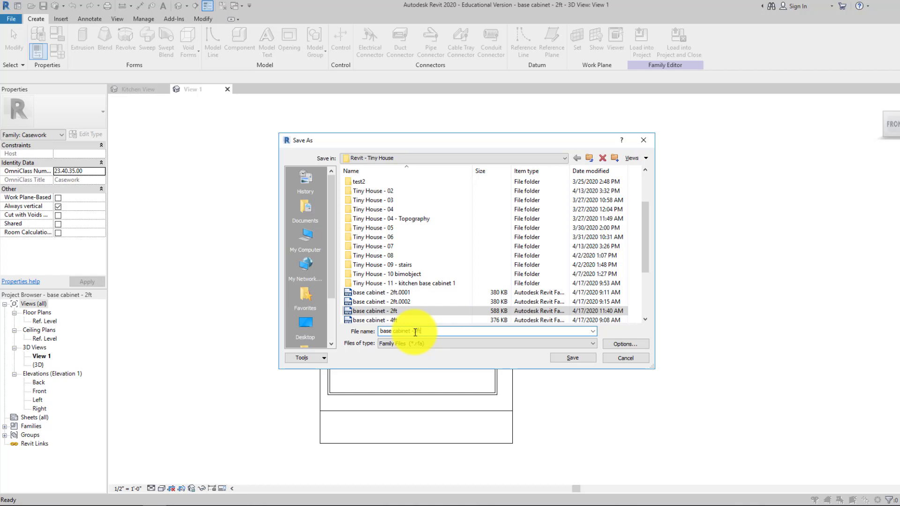
key(Return)
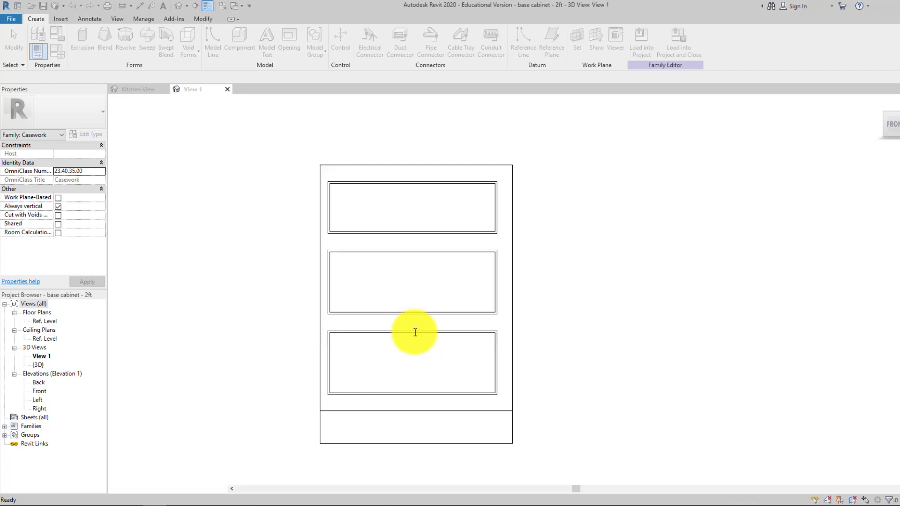
Step: Open the Front elevation of the new cabinet family
click(511, 316)
middle_drag(552, 297, 489, 295)
click(511, 315)
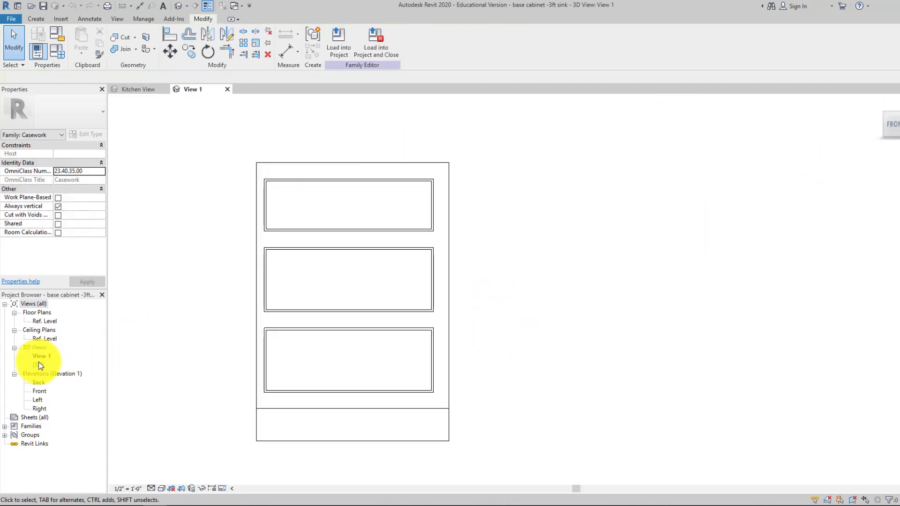
double_click(41, 391)
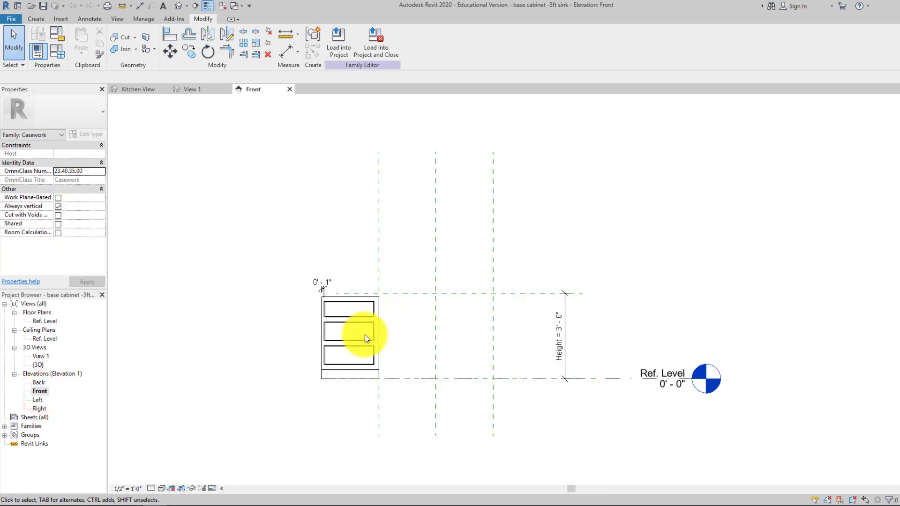
scroll(371, 348, up, 2)
drag(272, 238, 396, 426)
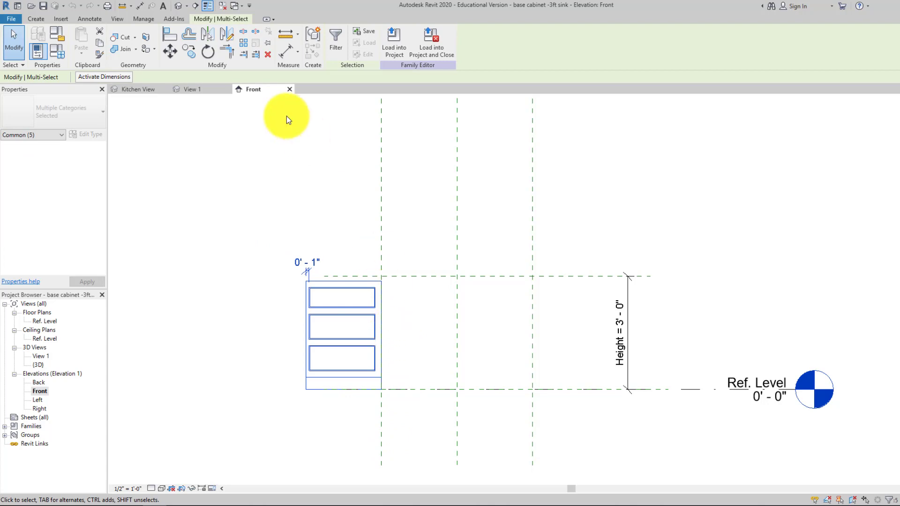
click(170, 51)
click(382, 283)
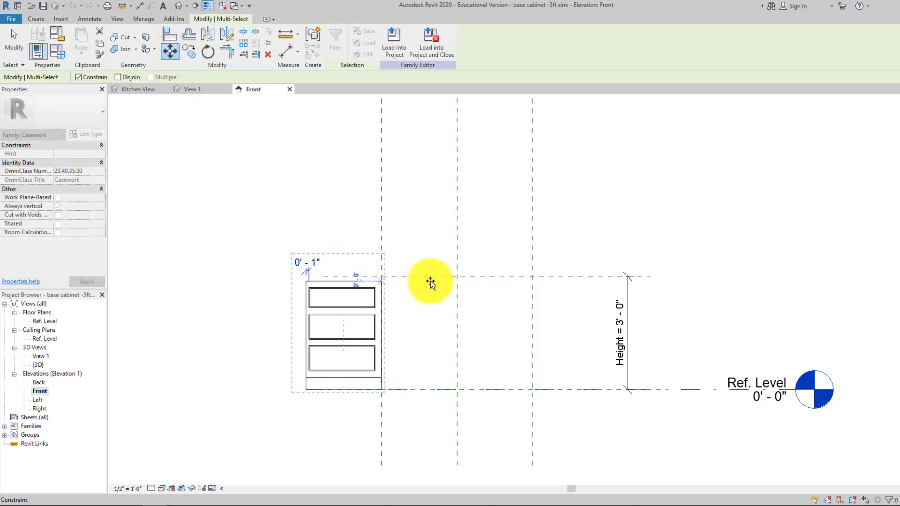
key(Escape)
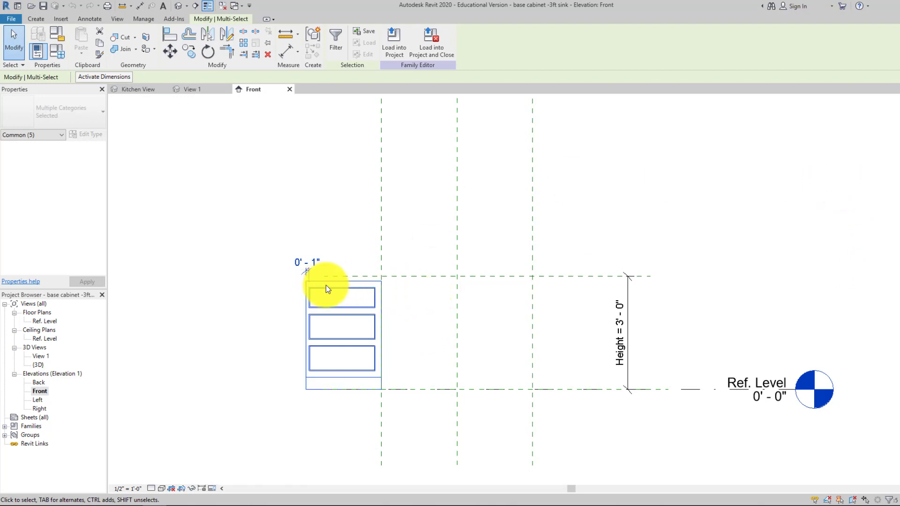
Step: Reshape the cabinet body extrusion so its sides sit on the Right and Left reference planes
click(328, 282)
scroll(387, 307, up, 2)
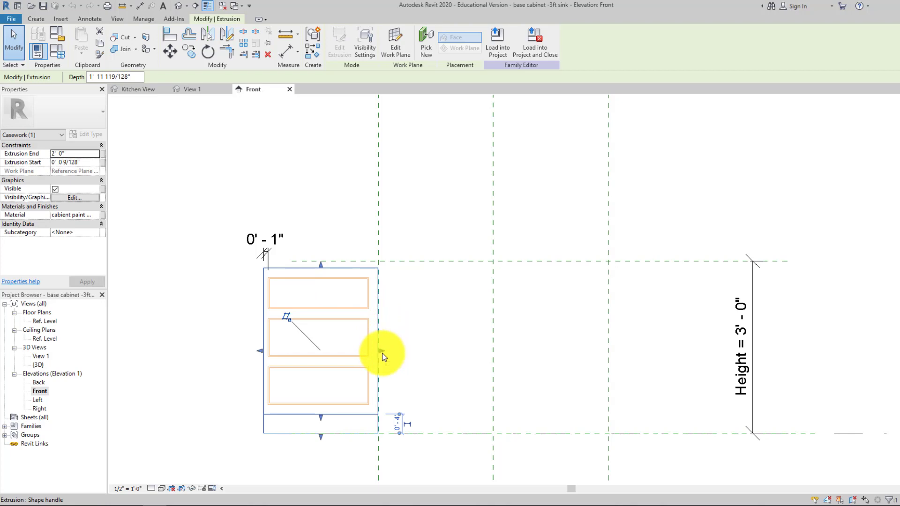
drag(381, 353, 608, 351)
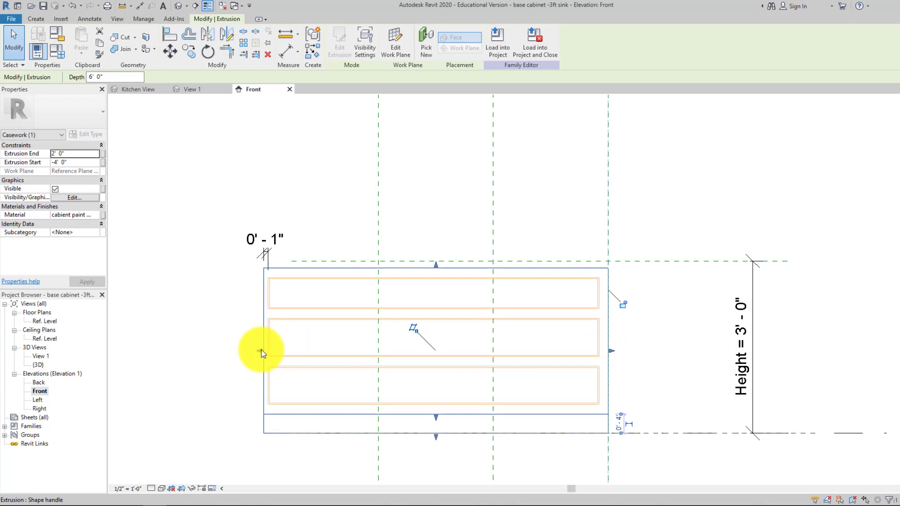
drag(260, 349, 379, 348)
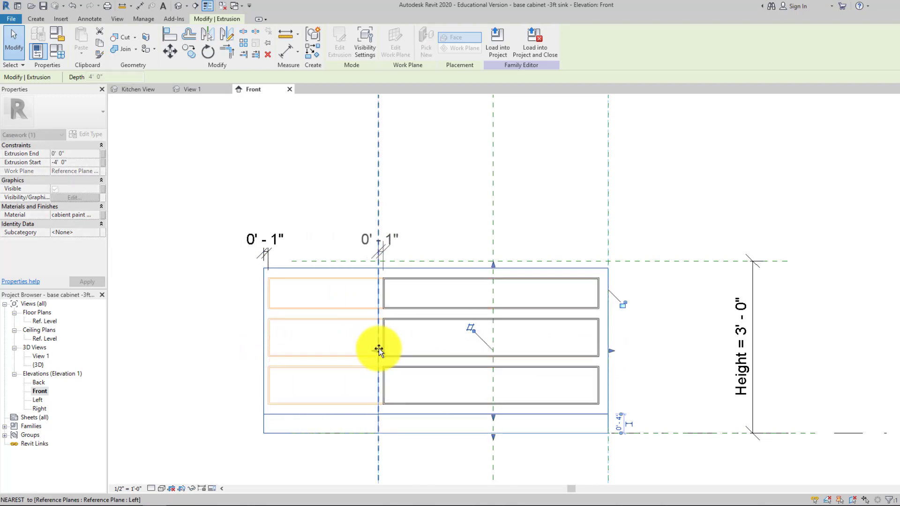
click(307, 359)
scroll(308, 359, down, 5)
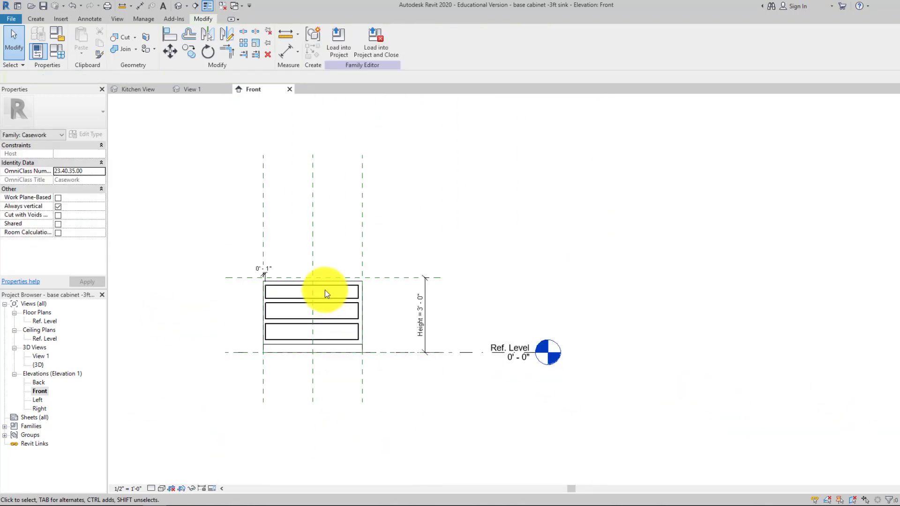
click(362, 234)
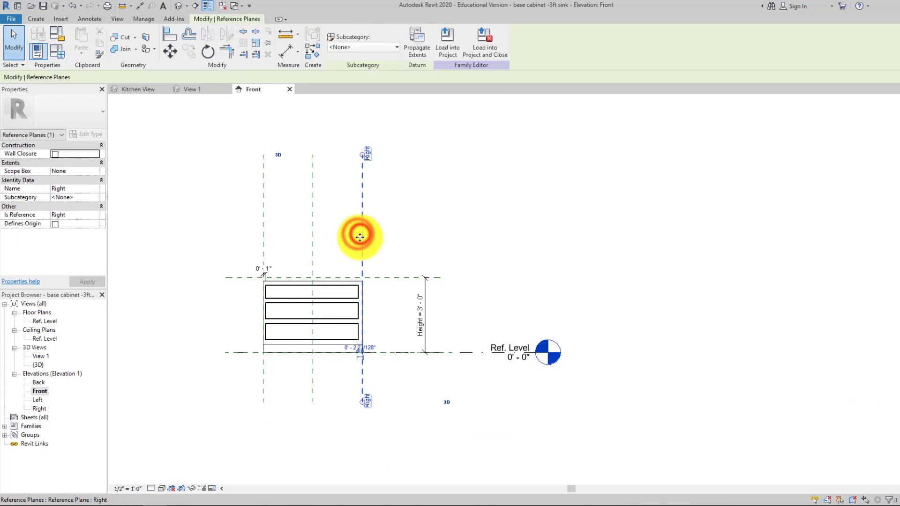
click(352, 231)
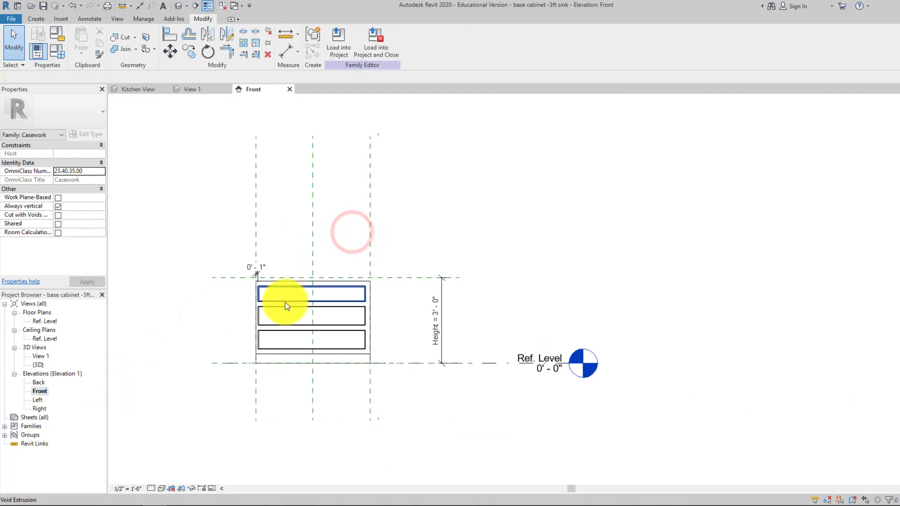
scroll(313, 300, up, 2)
scroll(313, 300, up, 1)
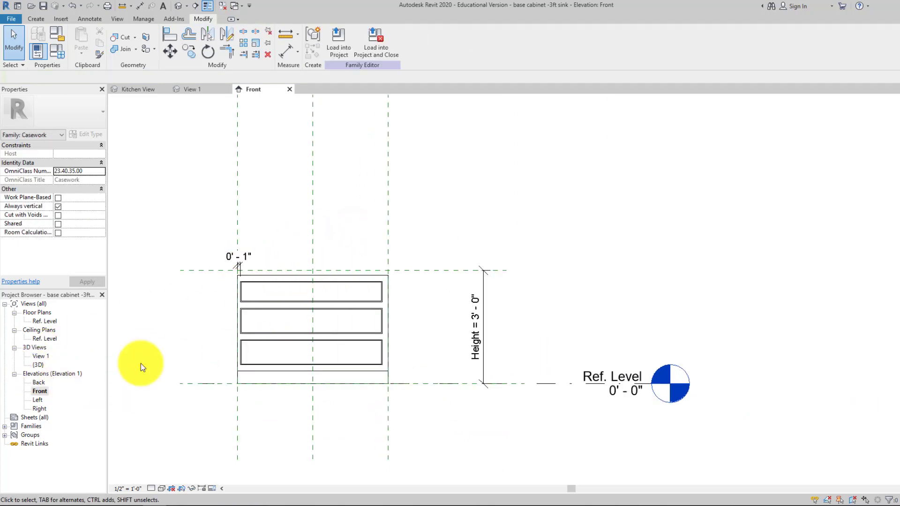
Step: In the Ref. Level floor plan, set the cabinet's Width dimension to 3' 0"
double_click(46, 321)
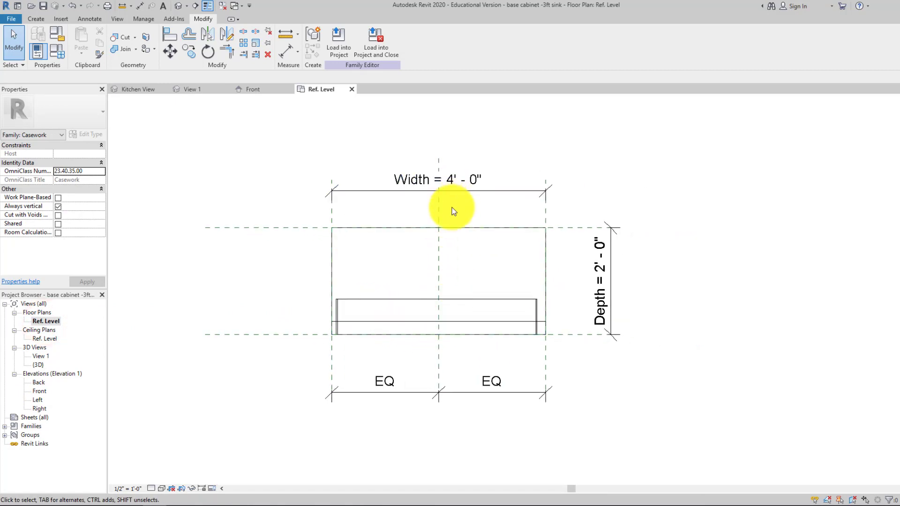
click(333, 221)
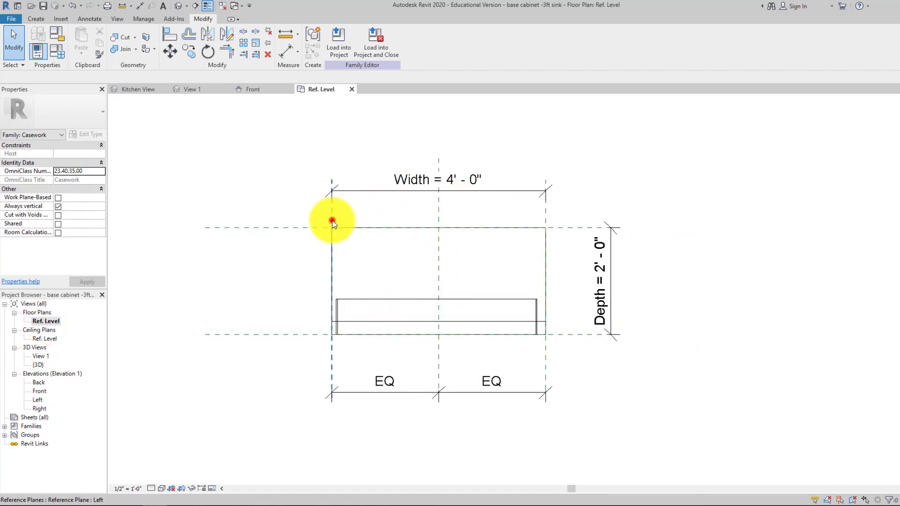
click(417, 183)
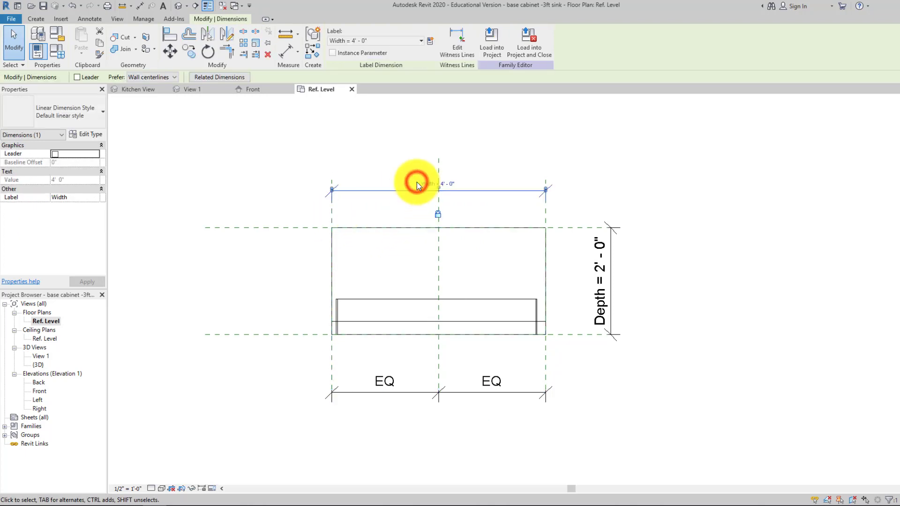
click(429, 183)
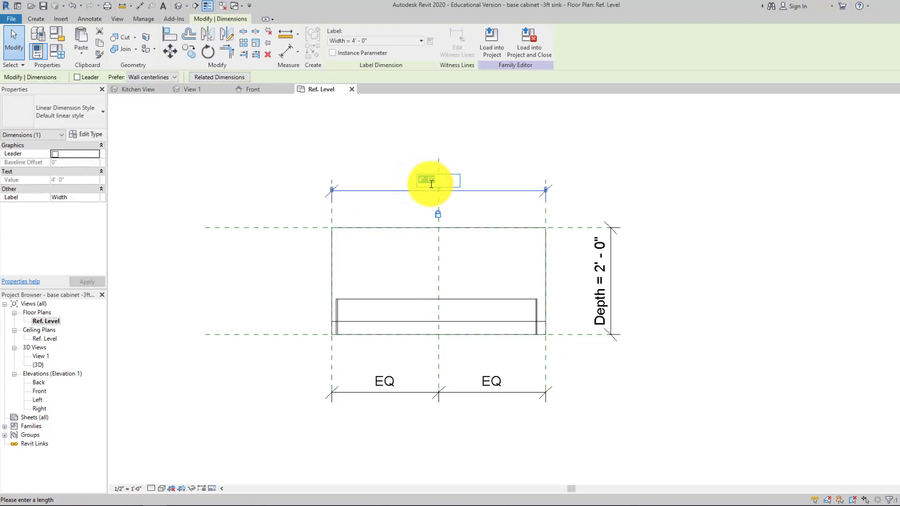
key(Return)
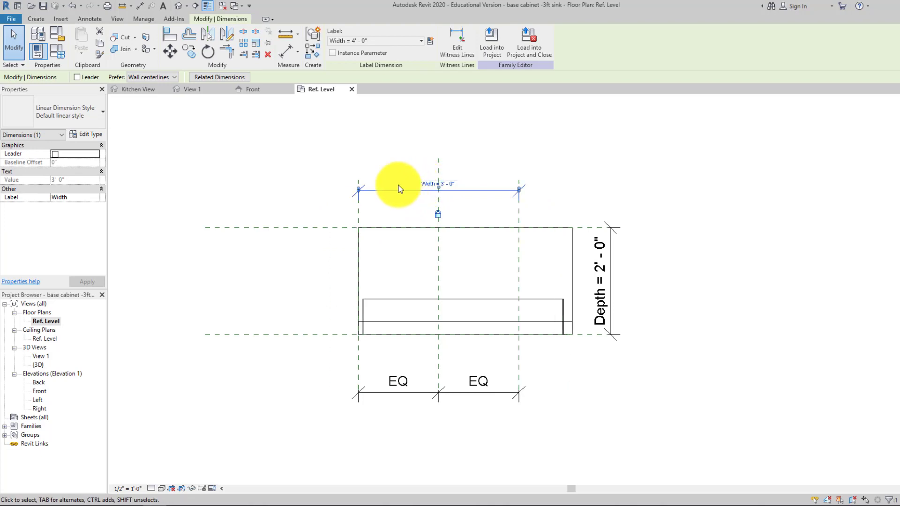
click(395, 158)
Step: Pull the cabinet body's right side in to the Right reference plane
click(570, 280)
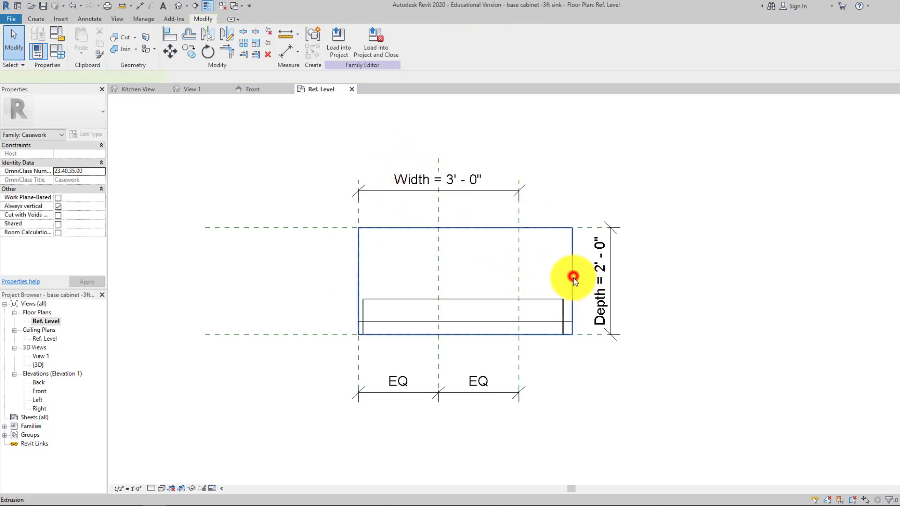
drag(575, 281, 517, 282)
click(558, 182)
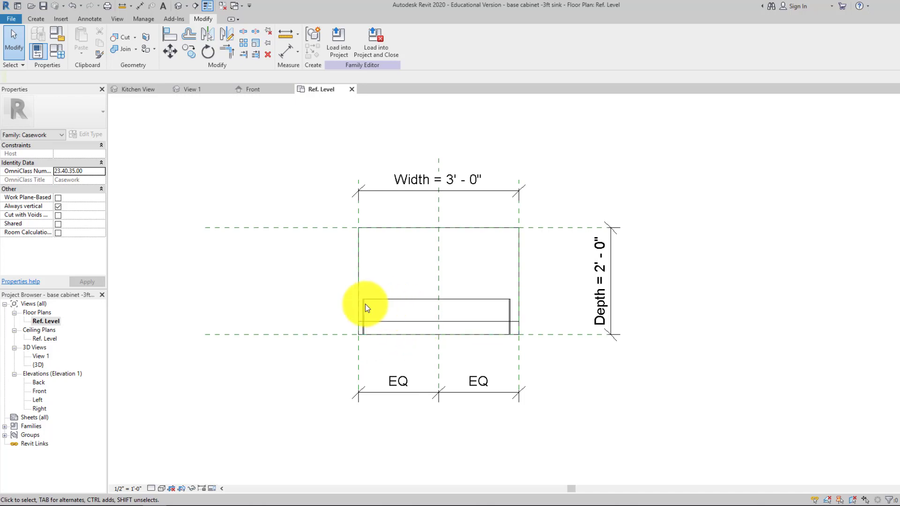
Step: Return to the Front elevation of the cabinet family
click(39, 391)
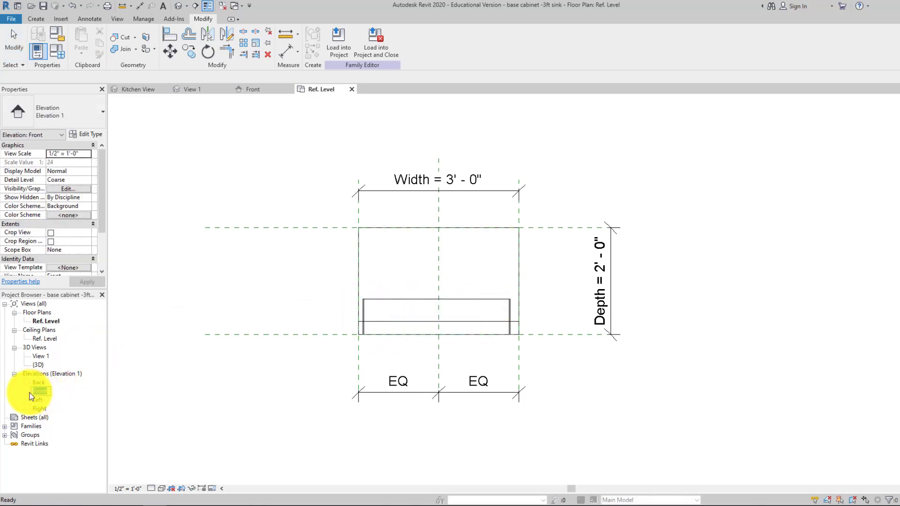
double_click(30, 393)
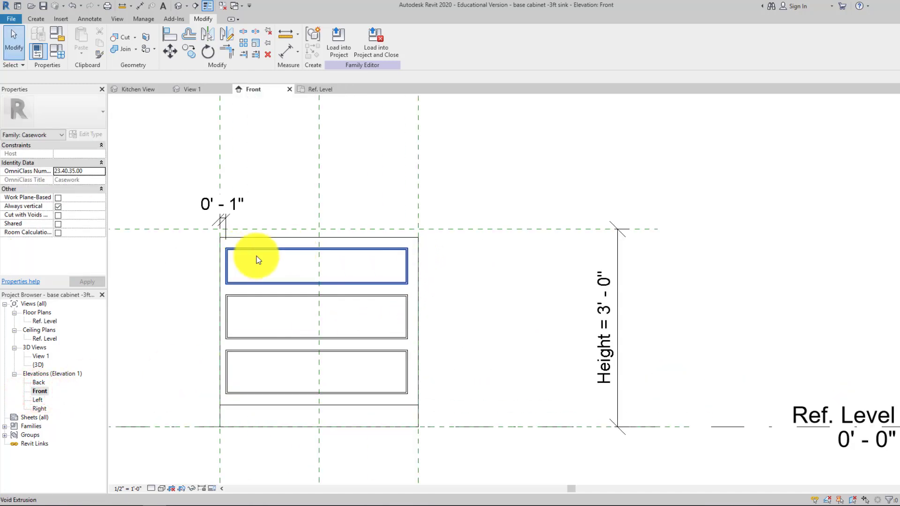
scroll(411, 258, up, 1)
click(408, 257)
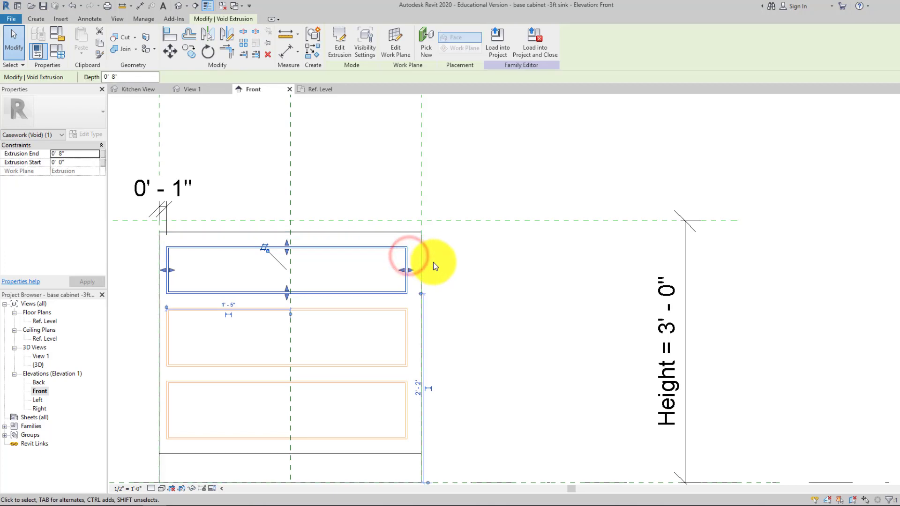
click(445, 258)
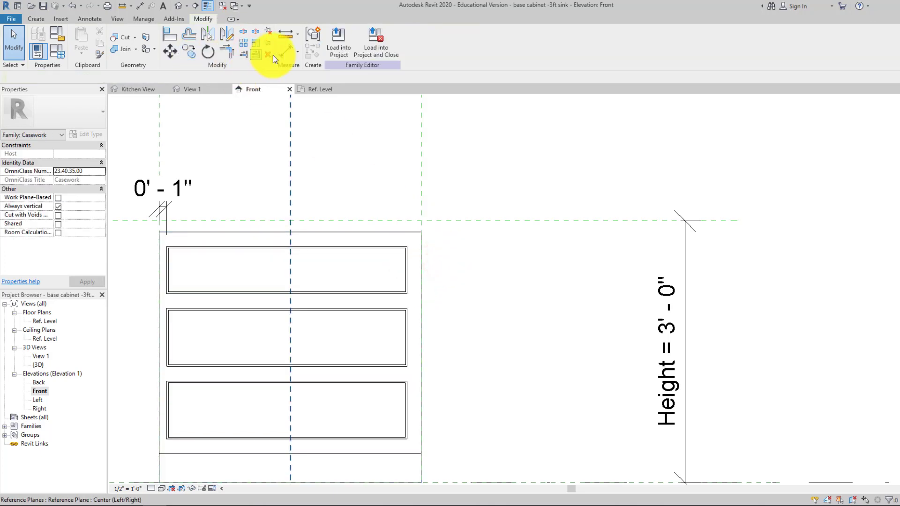
Step: Dimension the gap between the top drawer void's right edge and the Right reference plane
key(d)
key(i)
scroll(413, 253, down, 1)
click(410, 258)
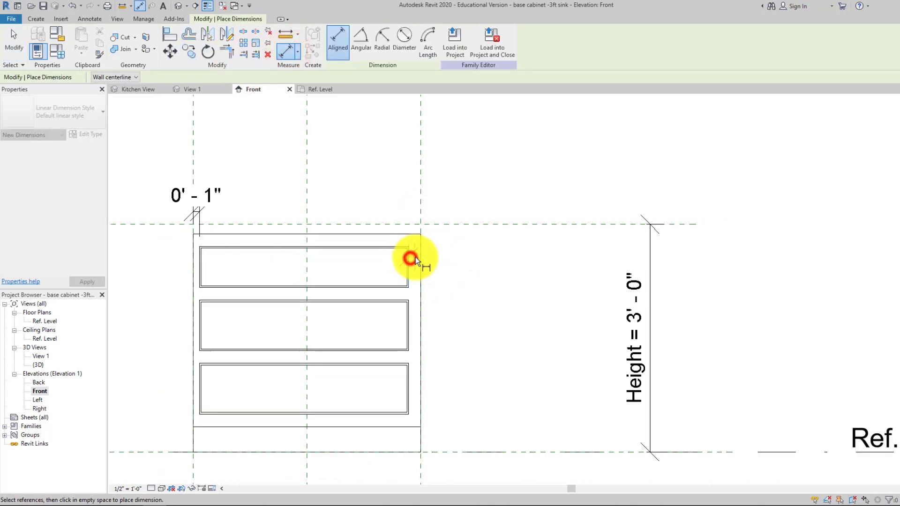
click(421, 257)
click(488, 173)
right_click(490, 182)
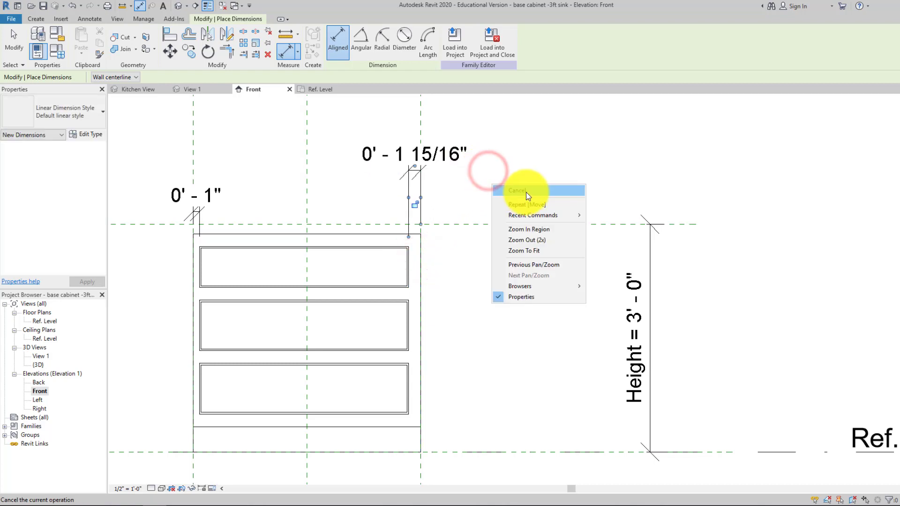
click(526, 192)
scroll(438, 216, up, 2)
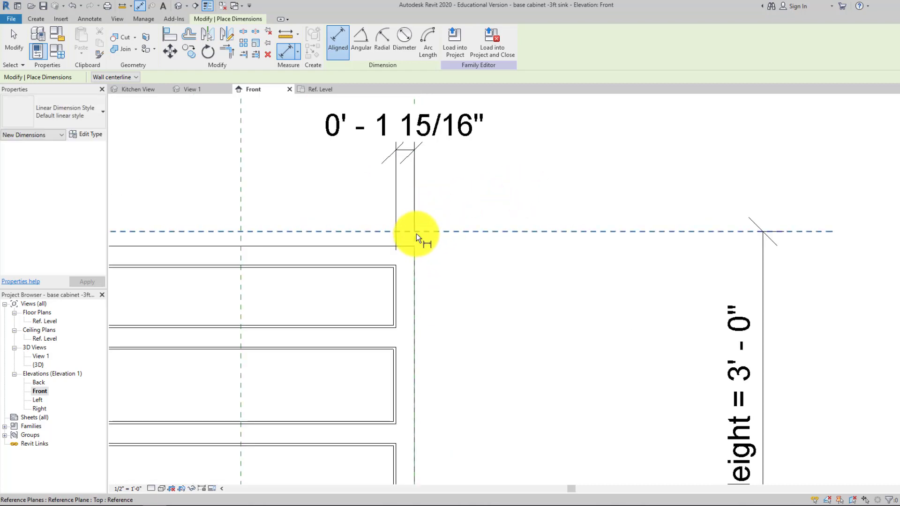
key(Escape)
Step: Edit the top drawer void extrusion and move its outer right sketch line closer to the Right reference plane
click(398, 286)
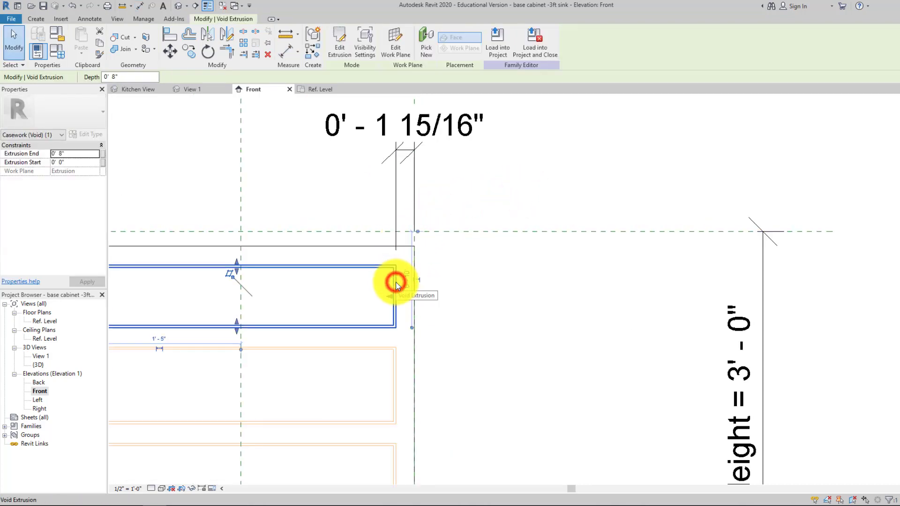
scroll(402, 277, up, 3)
middle_drag(403, 280, 392, 287)
scroll(393, 287, down, 2)
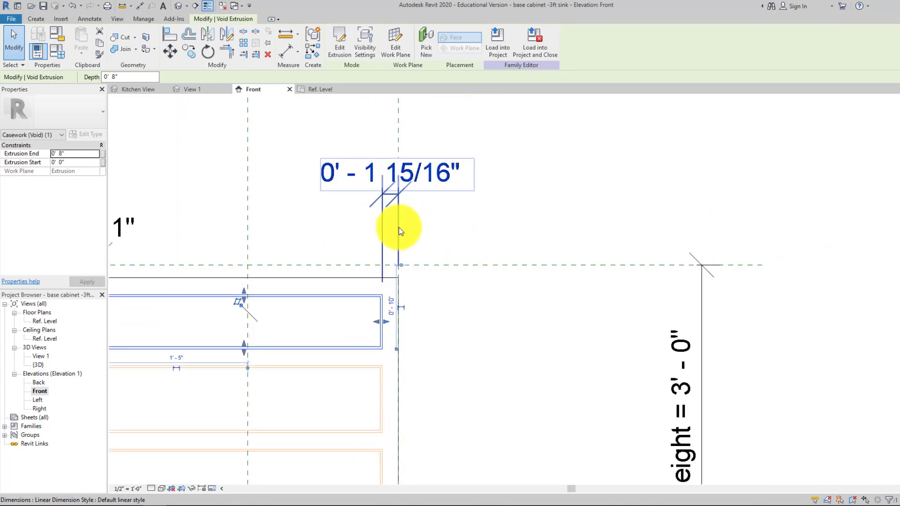
click(387, 182)
click(381, 306)
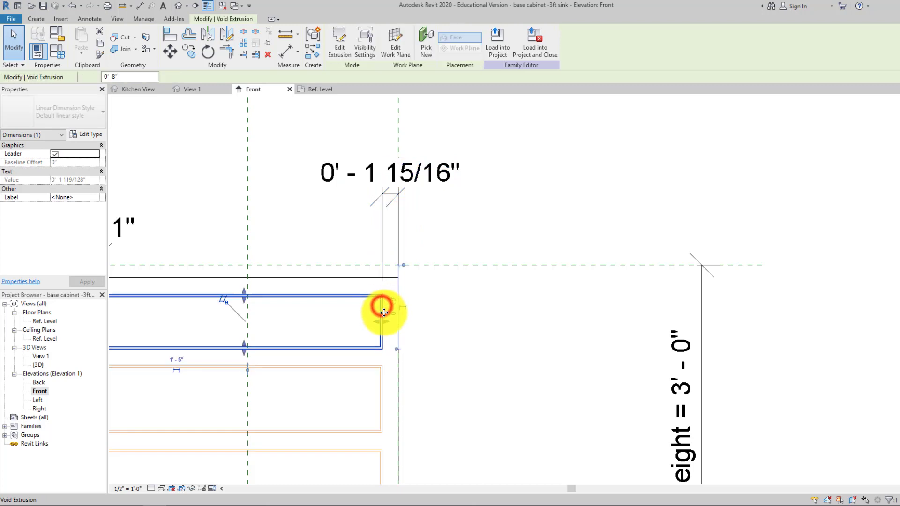
scroll(384, 215, up, 1)
click(347, 45)
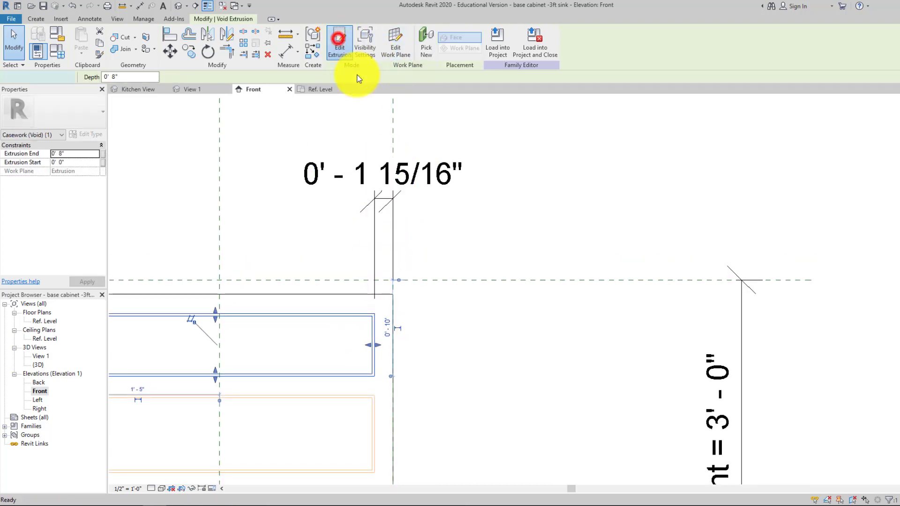
click(376, 325)
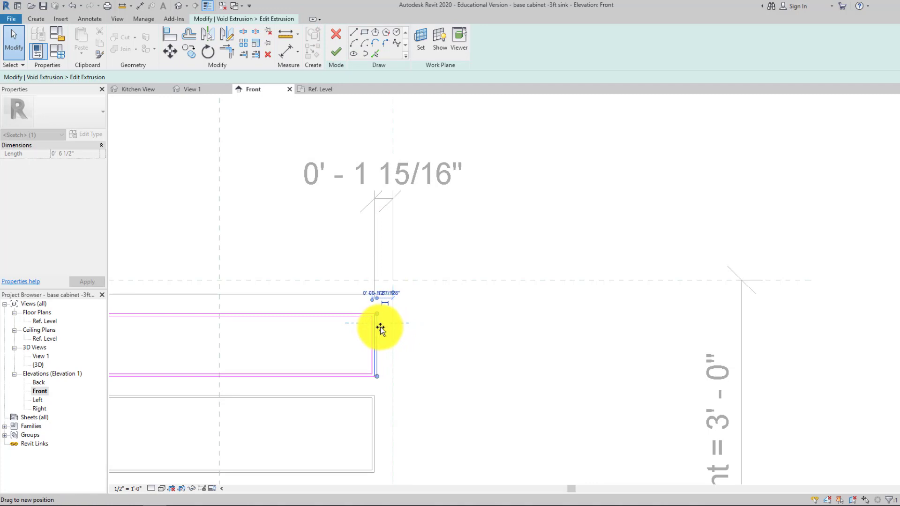
scroll(378, 323, up, 4)
mouse_move(380, 330)
mouse_down()
mouse_move(364, 332)
mouse_move(392, 335)
mouse_up()
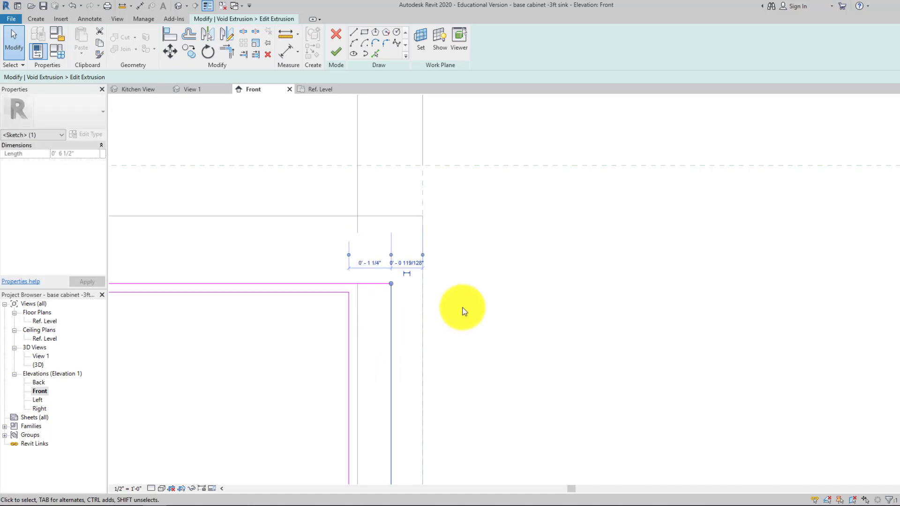
middle_drag(463, 307, 412, 276)
click(420, 278)
scroll(407, 271, down, 1)
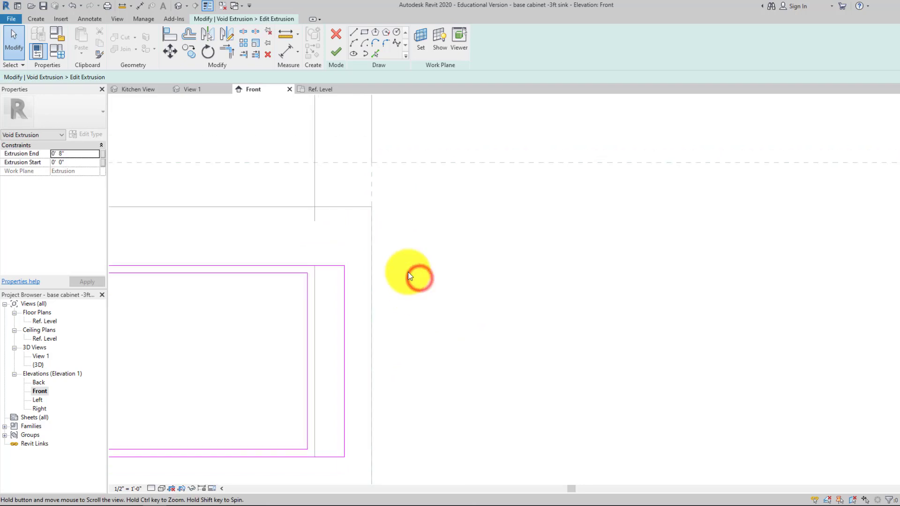
Step: Within the void sketch, dimension from the outer right line to the Right reference plane
click(286, 51)
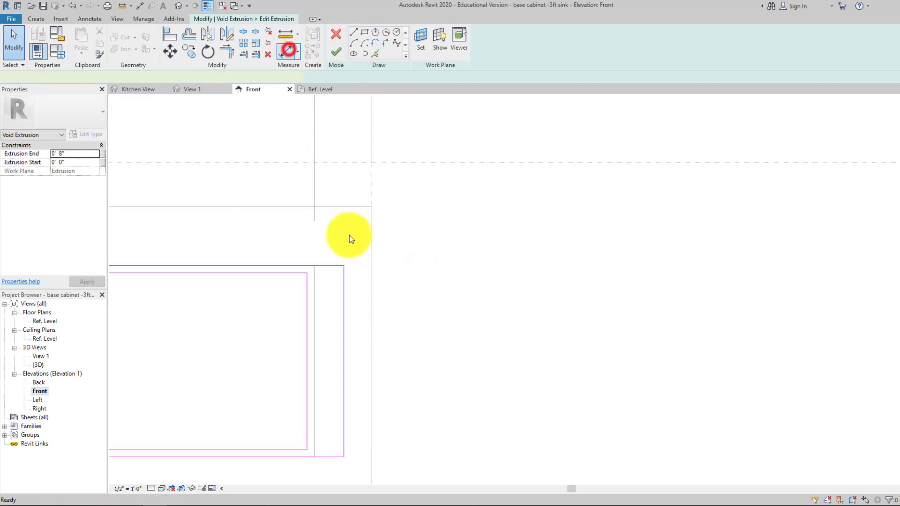
click(344, 277)
click(371, 275)
middle_drag(442, 220, 436, 320)
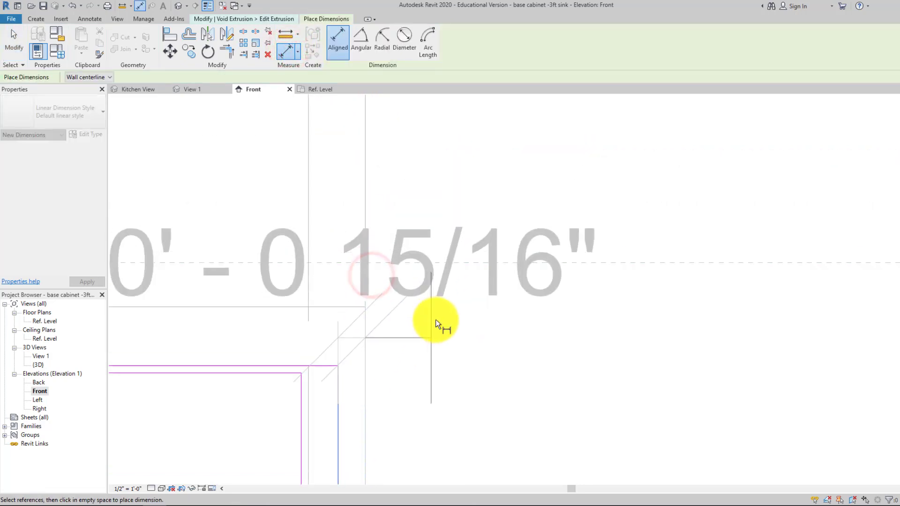
scroll(435, 324, down, 3)
click(476, 219)
key(Escape)
Step: Set the distance from the outer right sketch line to the Right reference plane to 1"
click(388, 351)
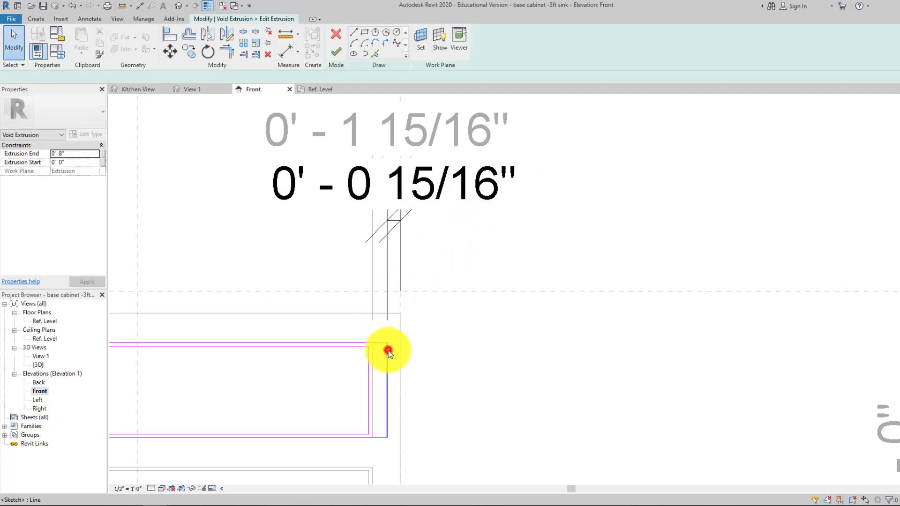
click(394, 203)
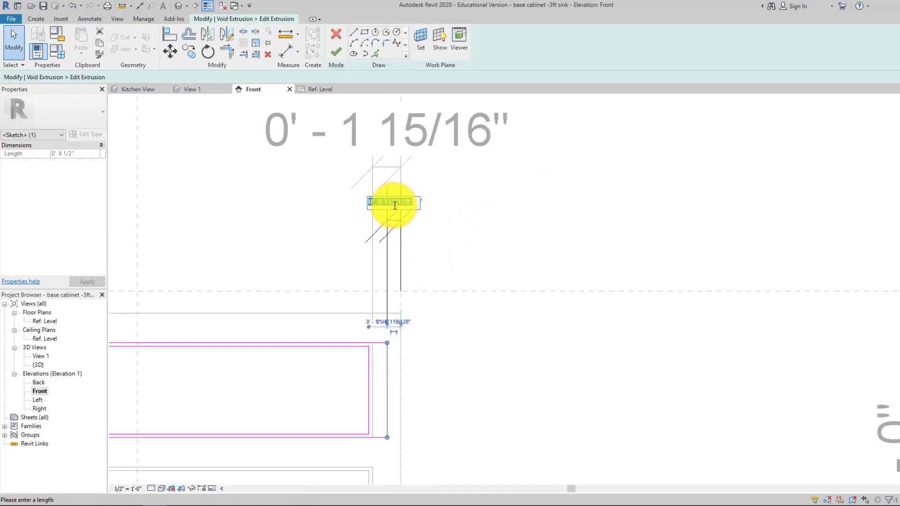
key(Return)
click(435, 318)
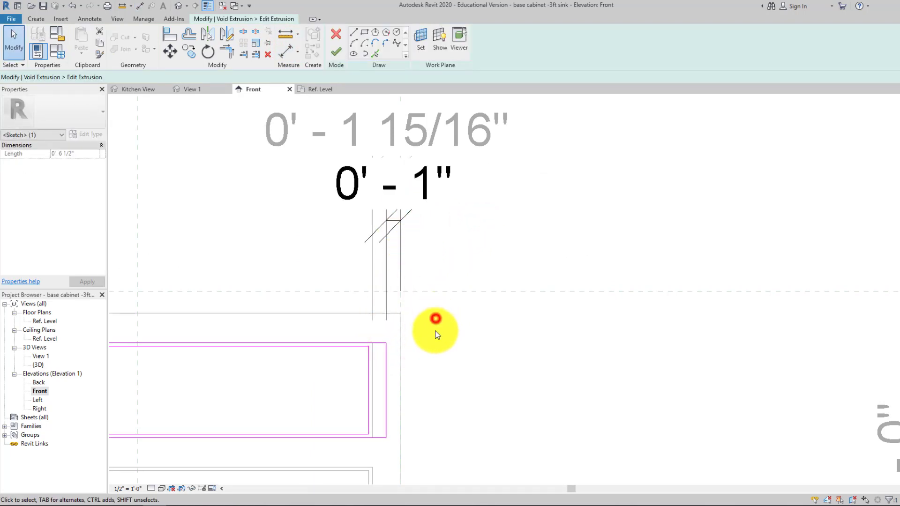
Step: Move the inner right sketch line to 1/4" inside the outer line and finish editing the top drawer void
click(374, 382)
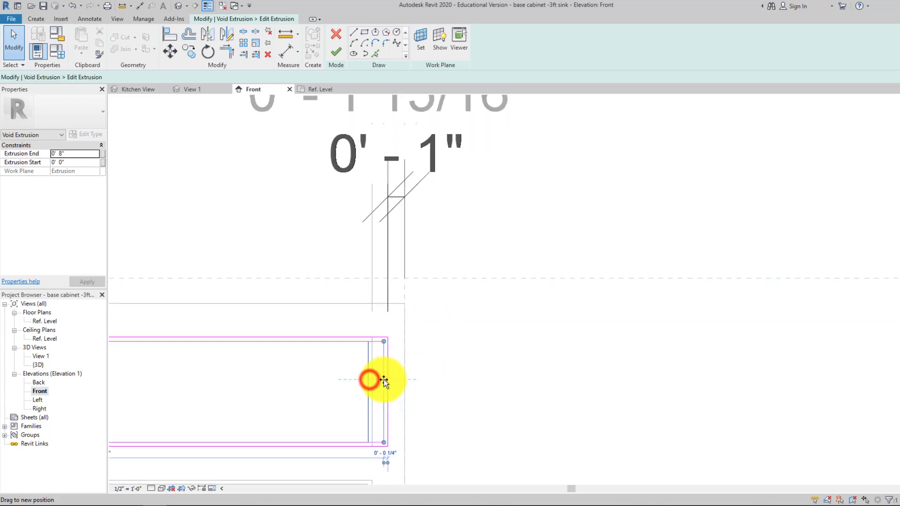
scroll(388, 382, up, 1)
click(423, 399)
scroll(460, 359, down, 2)
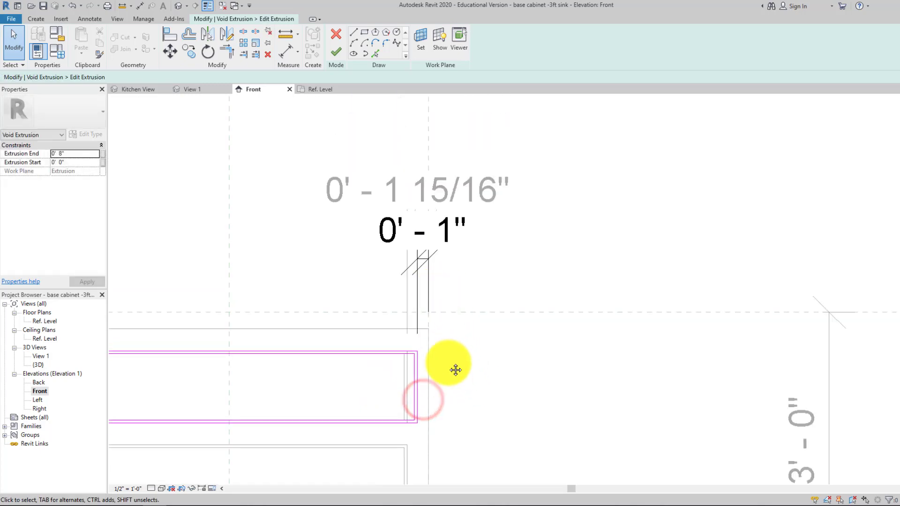
middle_drag(456, 369, 449, 253)
click(336, 51)
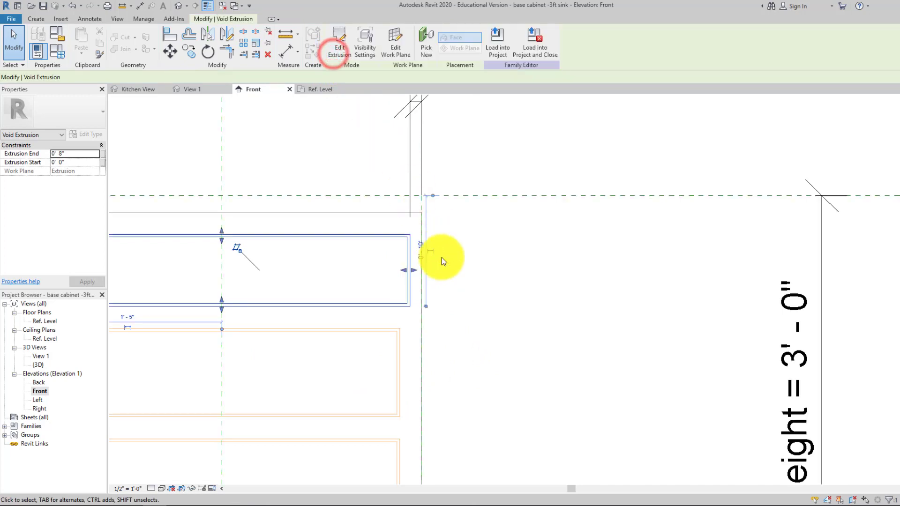
click(443, 257)
Step: Delete the bottom drawer void from the cabinet front
scroll(498, 283, down, 1)
middle_drag(499, 283, 538, 235)
middle_drag(325, 195, 143, 151)
scroll(307, 333, up, 2)
middle_drag(341, 308, 457, 246)
scroll(457, 246, down, 1)
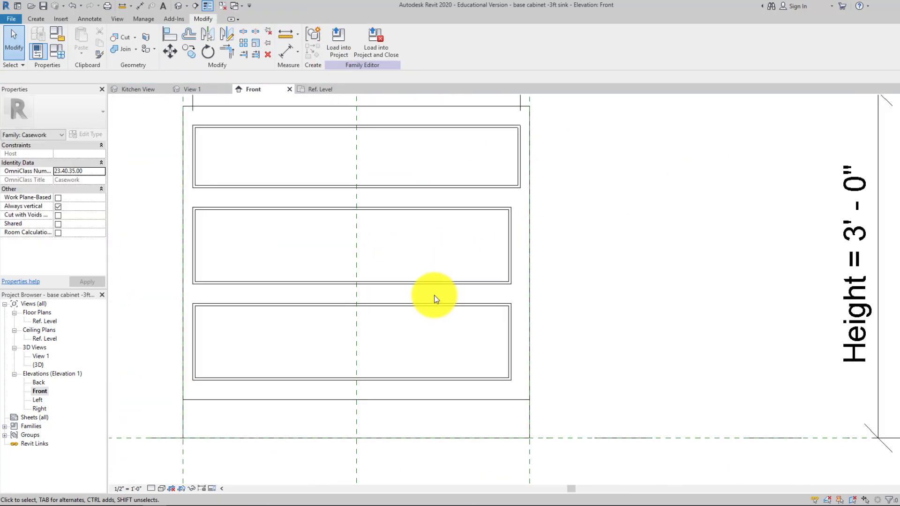
click(459, 308)
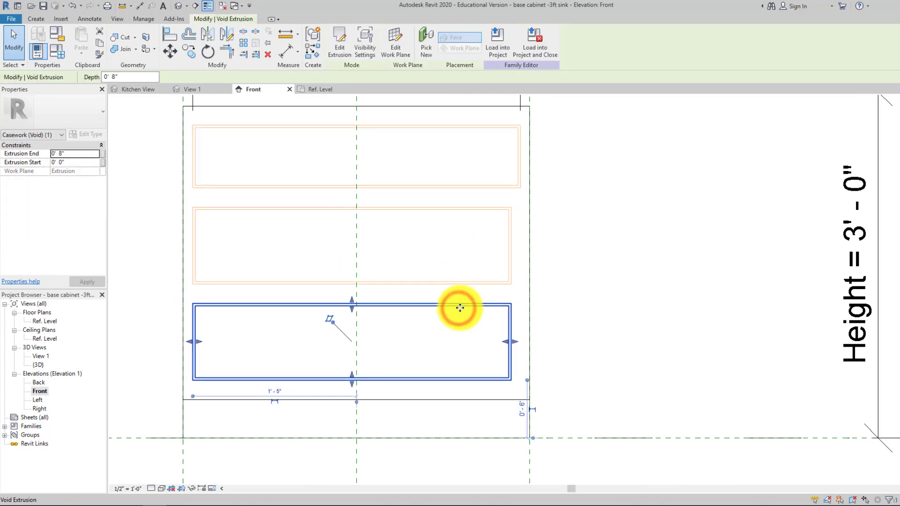
key(Delete)
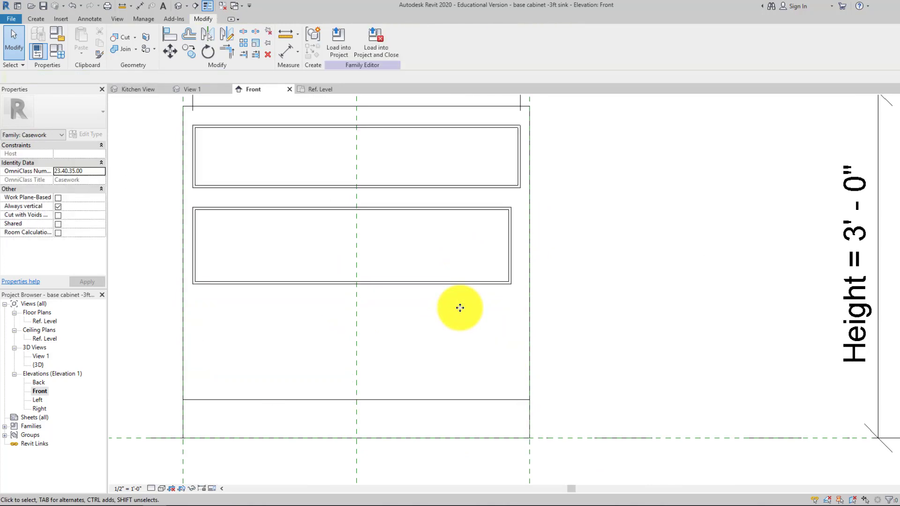
Step: Check the cabinet fronts in the kitchen photo on the houseplans.com page, then return to the Revit family
click(398, 288)
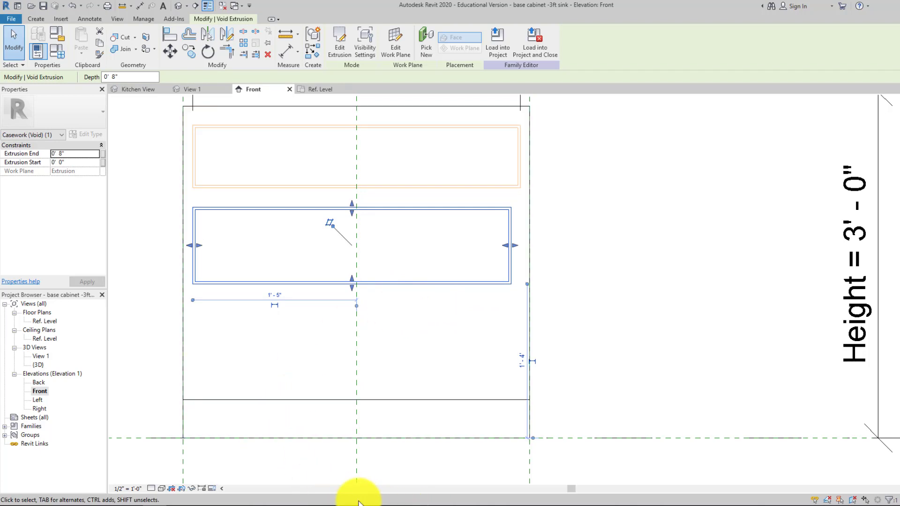
click(402, 505)
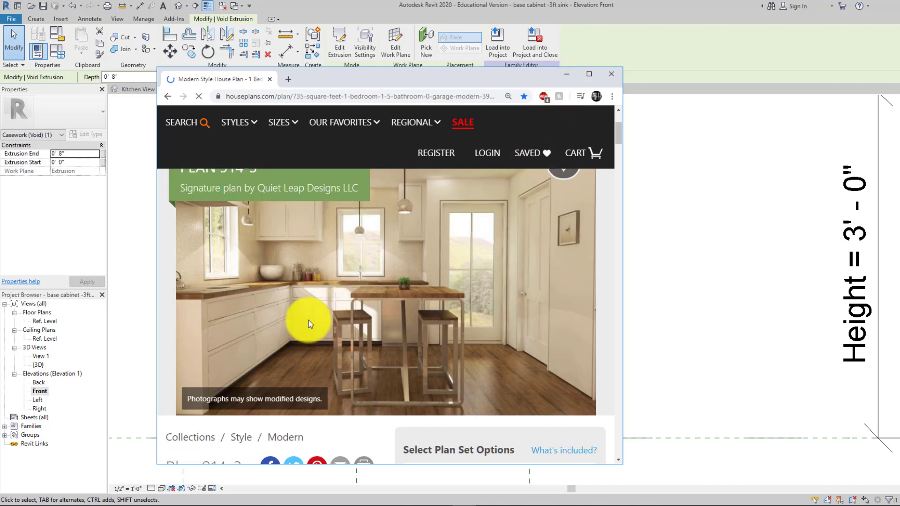
click(566, 74)
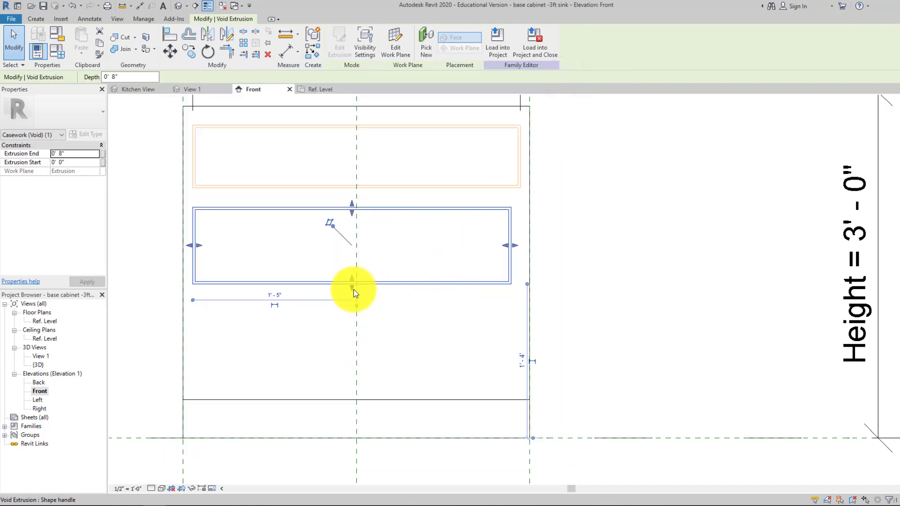
Step: Try to extend the middle drawer void downward by moving its bottom edge
drag(351, 288, 353, 293)
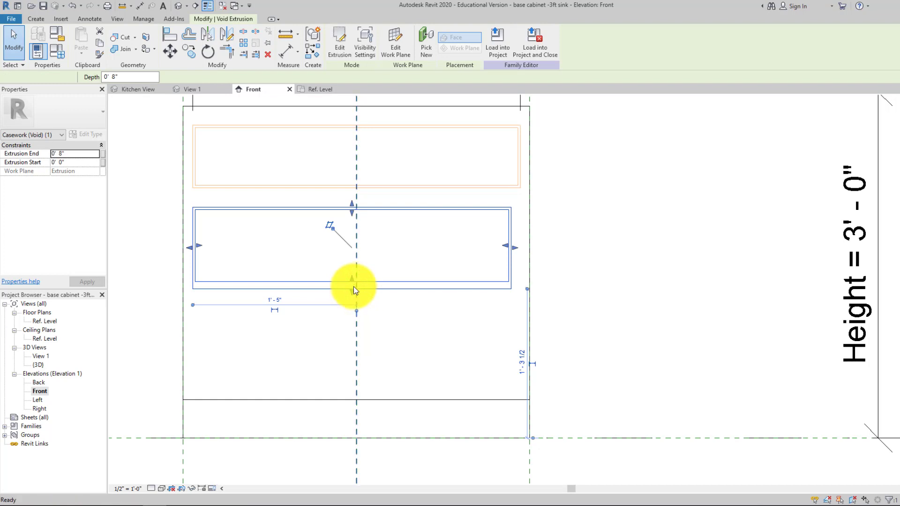
click(376, 303)
click(379, 281)
click(331, 45)
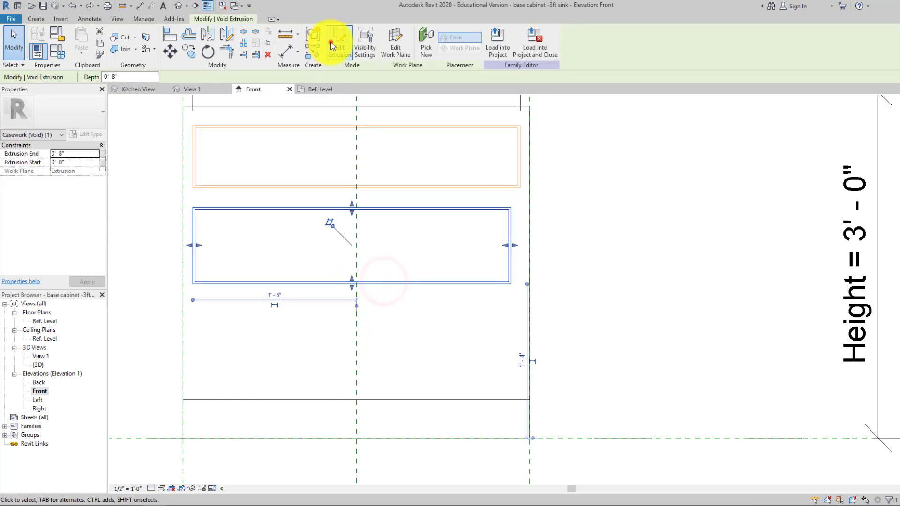
click(357, 283)
click(374, 303)
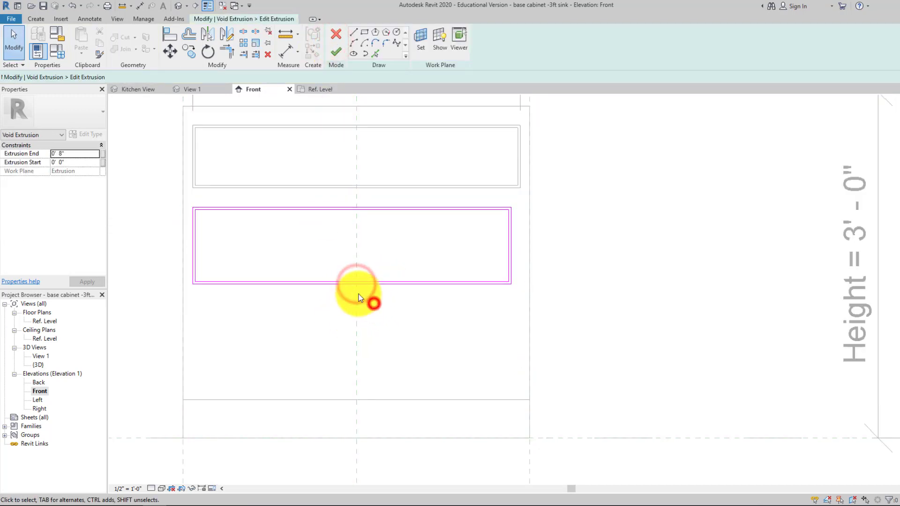
click(354, 286)
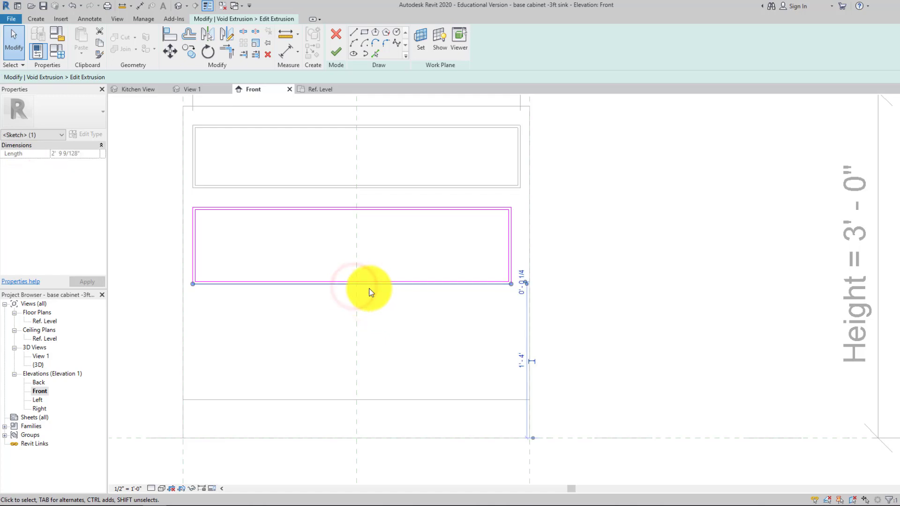
click(364, 290)
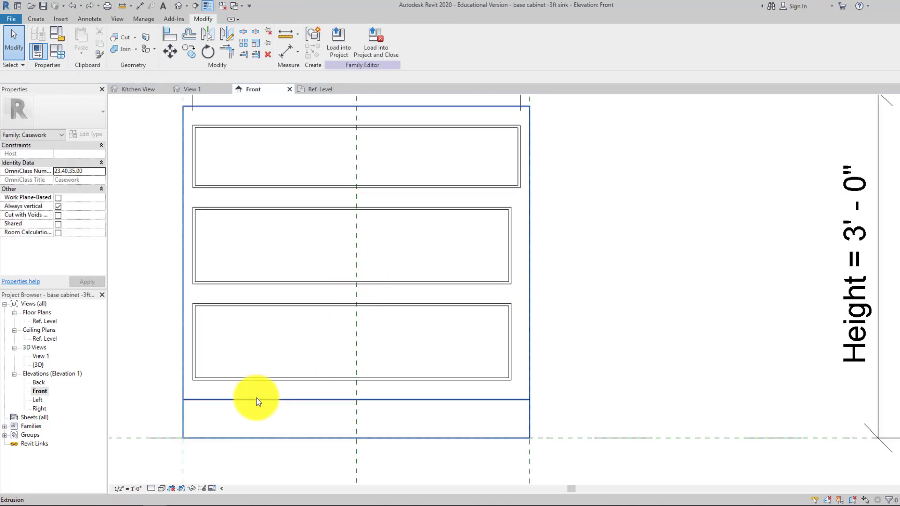
Step: Measure the gap between the bottom drawer void and the toe-kick line, and delete that void
click(281, 50)
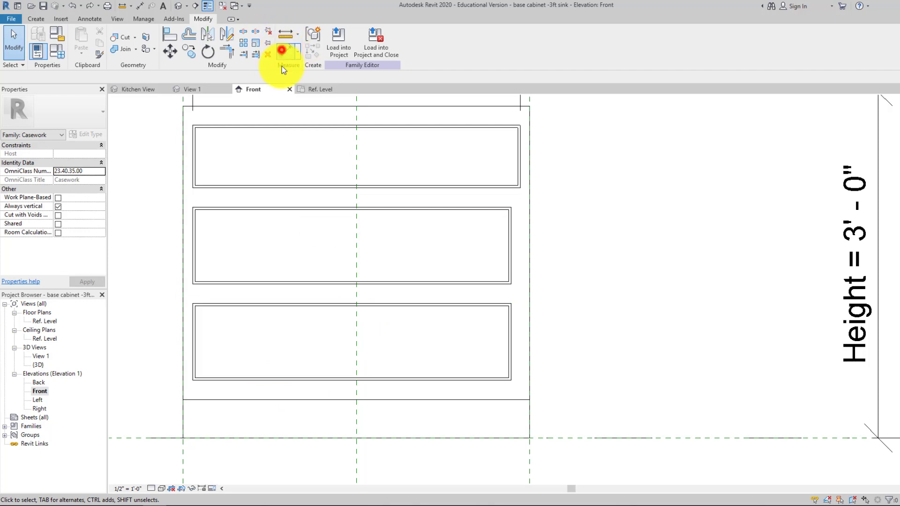
click(263, 381)
click(265, 398)
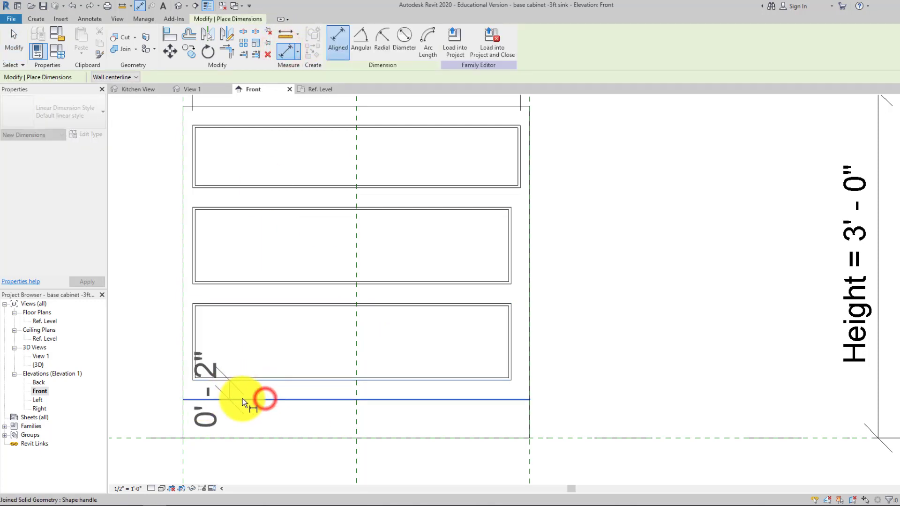
key(Escape)
key(Escape)
click(335, 307)
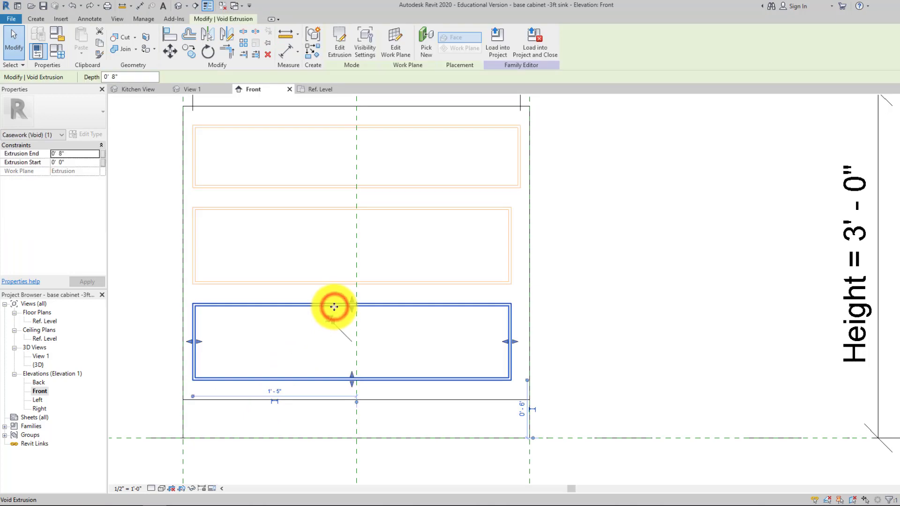
key(Delete)
Step: Edit the remaining lower void's sketch, moving its outer bottom line to 7" above the base and the inner one to 1/4" inside it
click(333, 282)
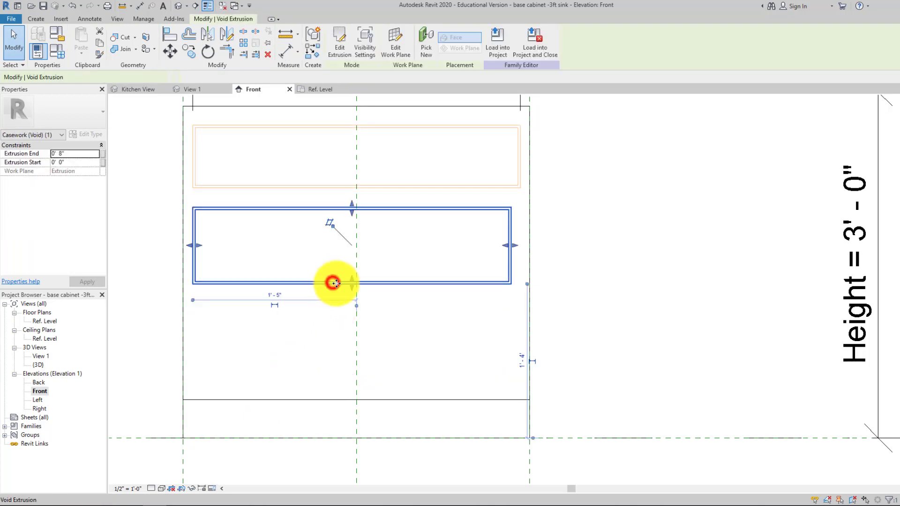
click(339, 43)
mouse_move(345, 285)
mouse_down()
mouse_move(341, 384)
mouse_move(345, 375)
mouse_up()
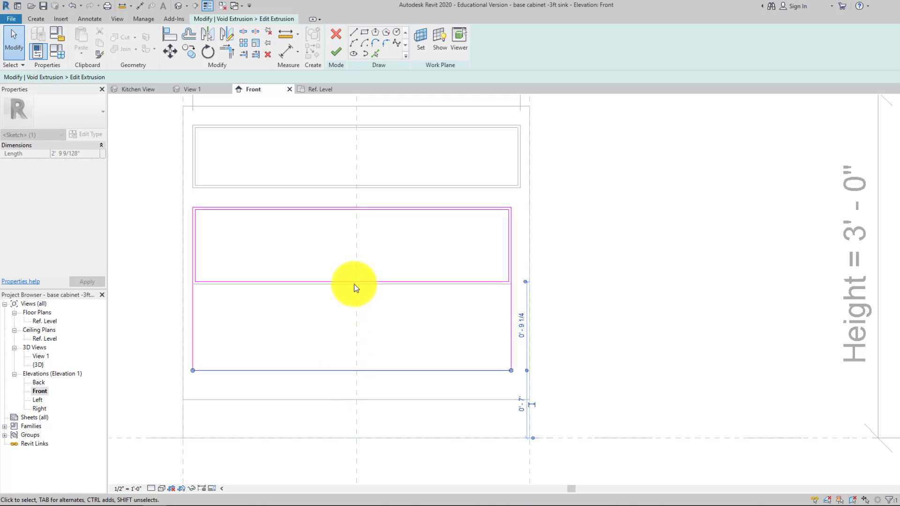
click(352, 281)
drag(353, 281, 341, 368)
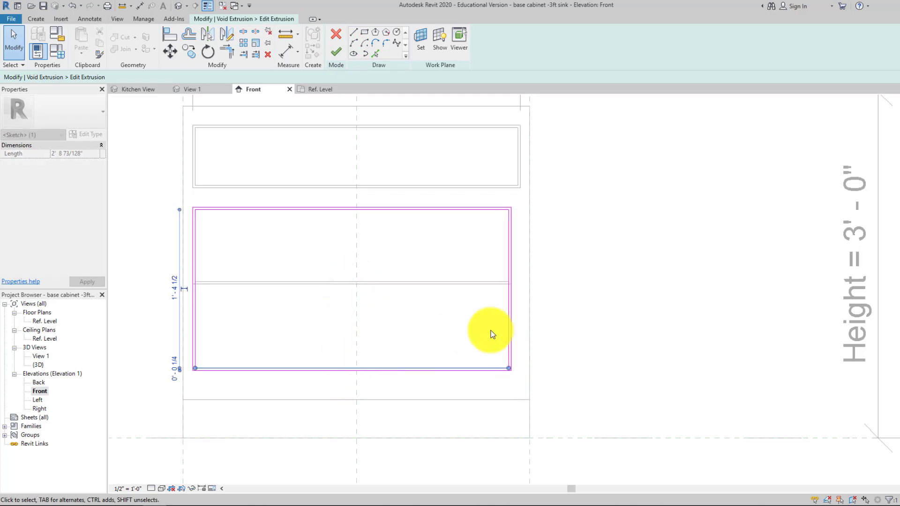
Step: Move the sketch's inner right line to about 1'-4" from the inner left line and the outer right line onto the cabinet centerline
drag(508, 314, 349, 322)
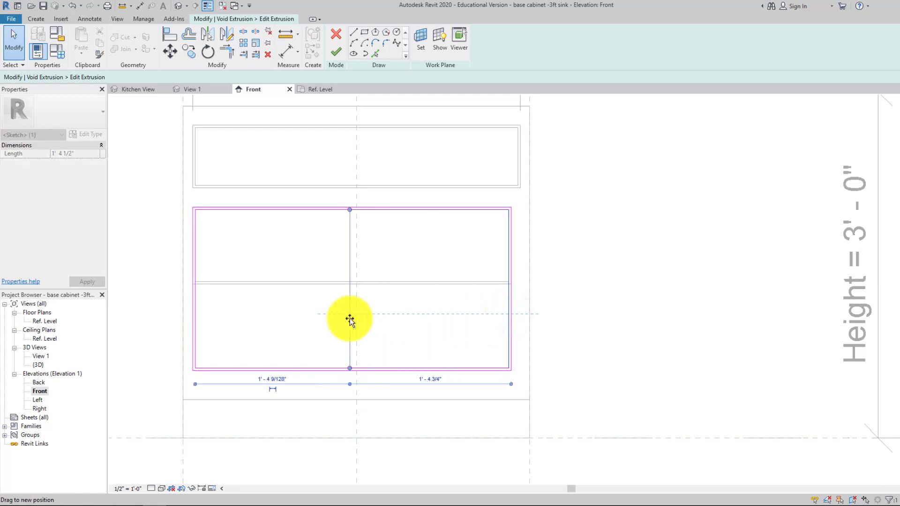
click(510, 321)
drag(504, 321, 356, 318)
click(317, 335)
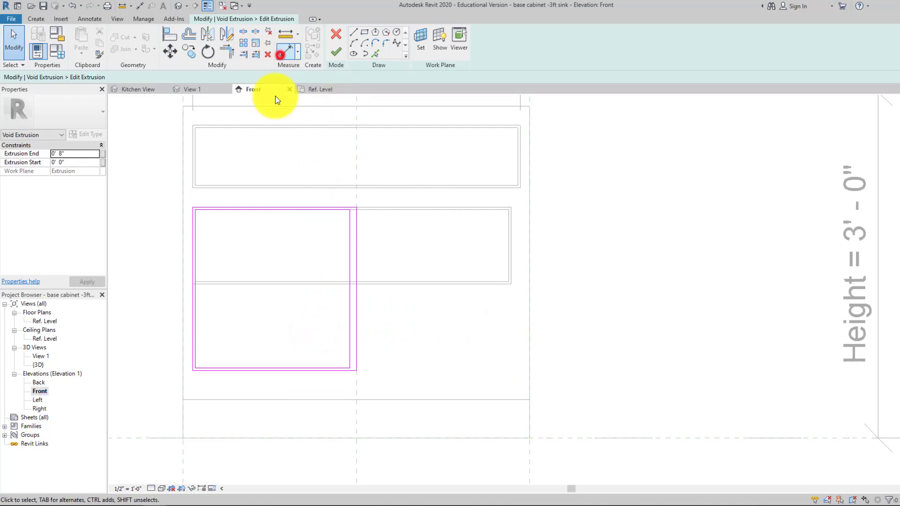
Step: Place an aligned dimension between the toe-kick line and the sketch's outer bottom line
scroll(330, 410, up, 4)
click(313, 399)
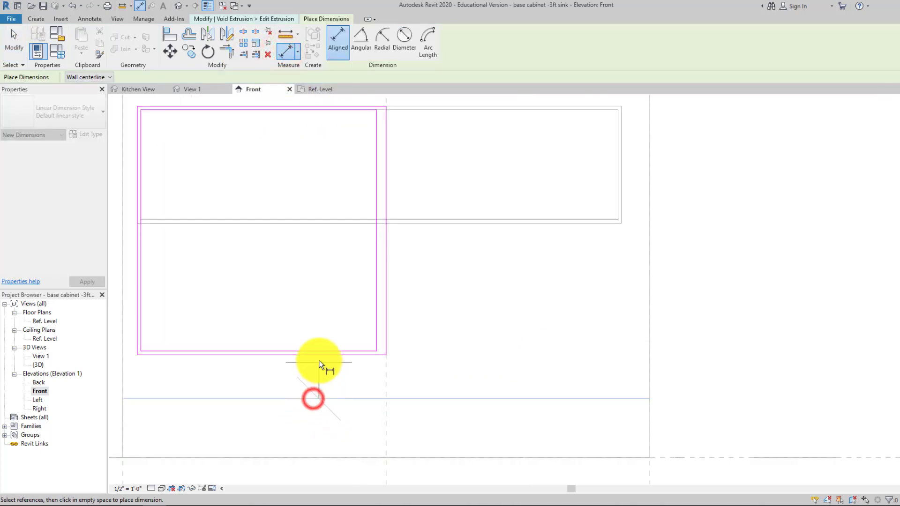
click(318, 357)
click(443, 359)
key(Escape)
key(Escape)
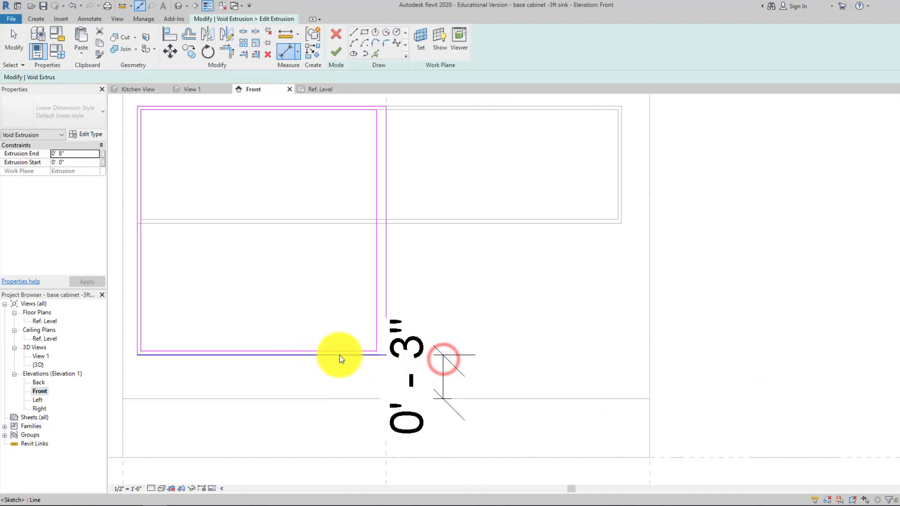
Step: Set the gap between the toe-kick and the outer bottom line to 2", and move the inner bottom line down just inside it
click(339, 355)
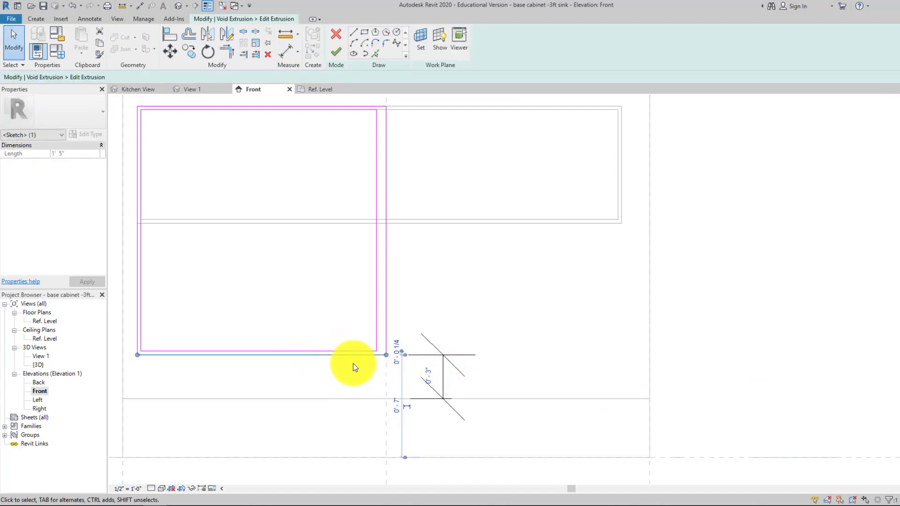
click(349, 356)
click(427, 375)
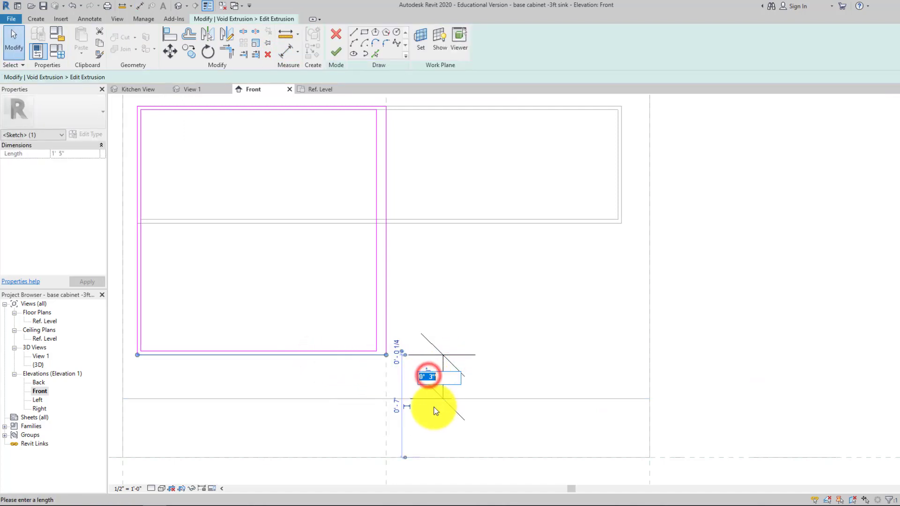
text(2)
key(Return)
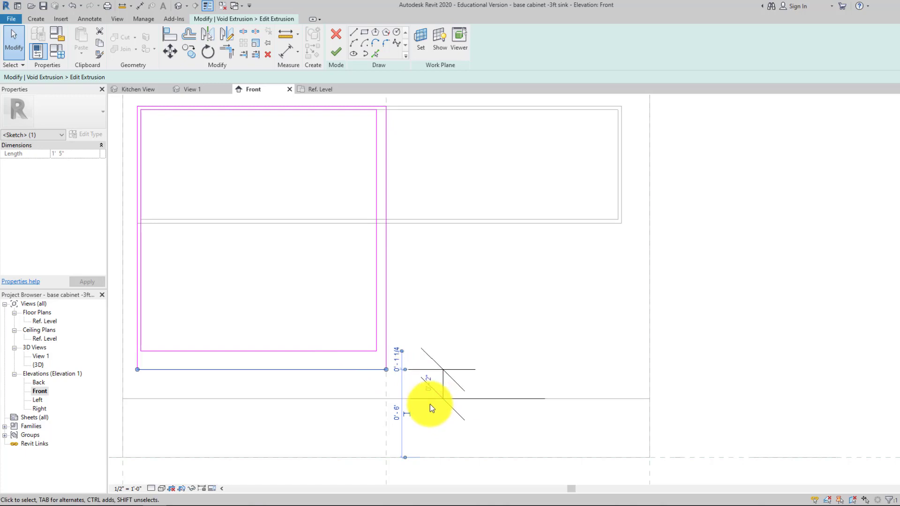
click(324, 327)
drag(301, 351, 300, 364)
click(298, 338)
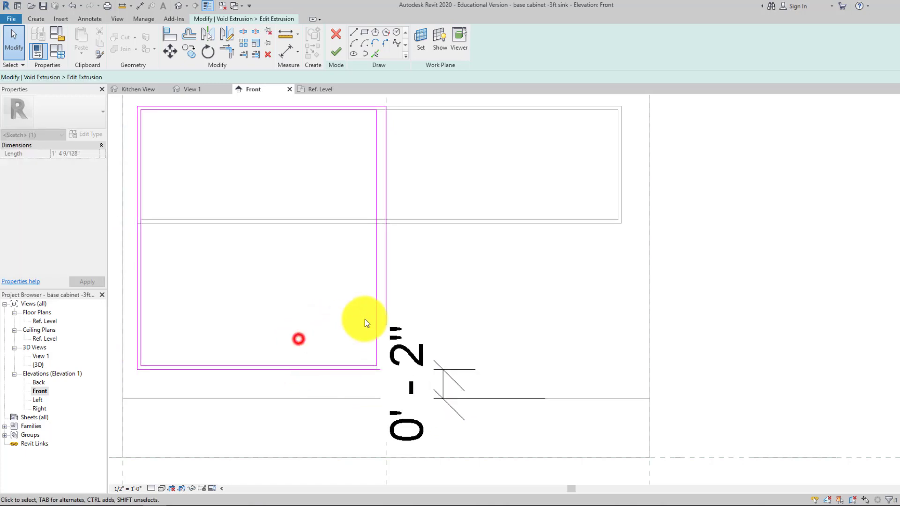
Step: Delete the 2" dimension from the void sketch
middle_drag(407, 342, 383, 389)
scroll(402, 265, down, 2)
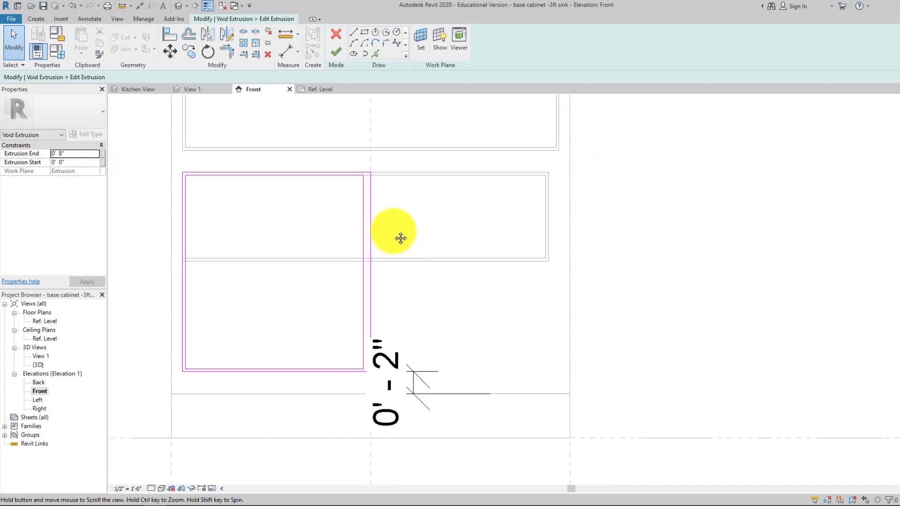
middle_drag(399, 238, 385, 225)
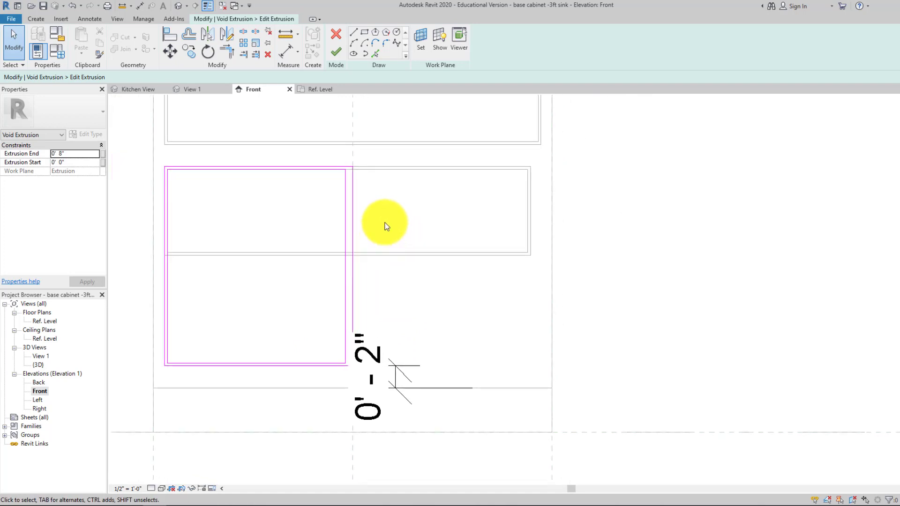
click(394, 367)
key(Delete)
middle_drag(397, 347, 381, 364)
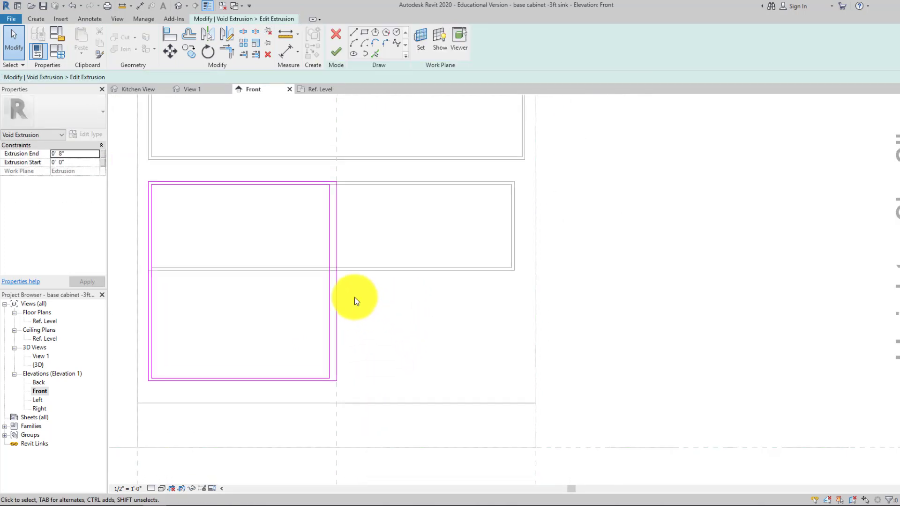
Step: Move the sketch's outer right line to align with the outer right edge of the top drawer void
middle_drag(381, 275, 379, 282)
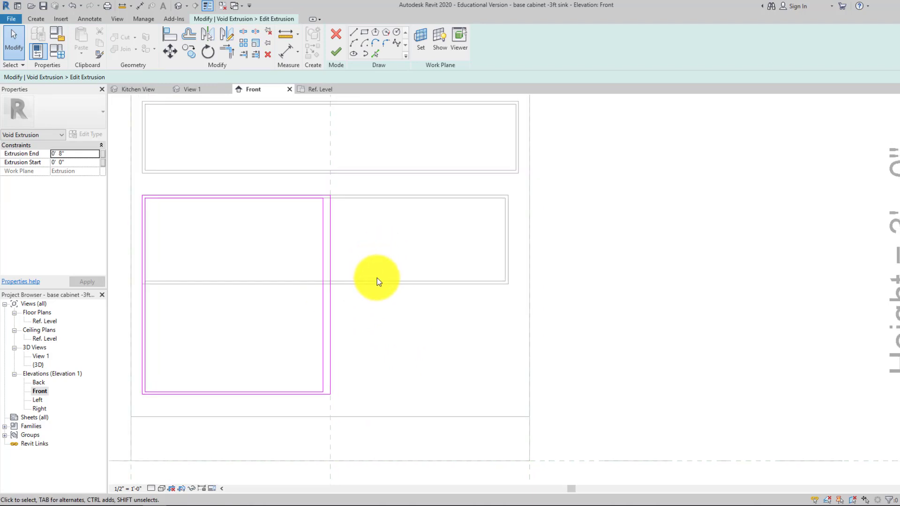
scroll(367, 266, down, 2)
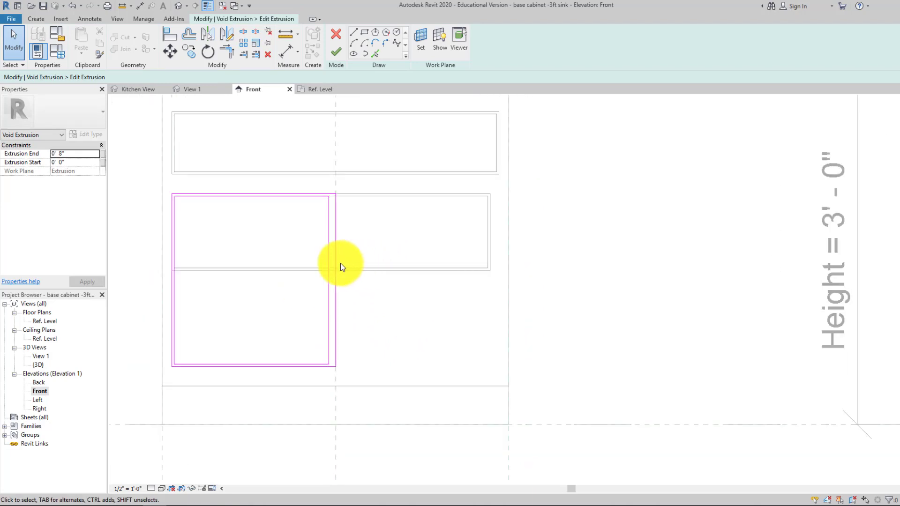
scroll(342, 262, up, 1)
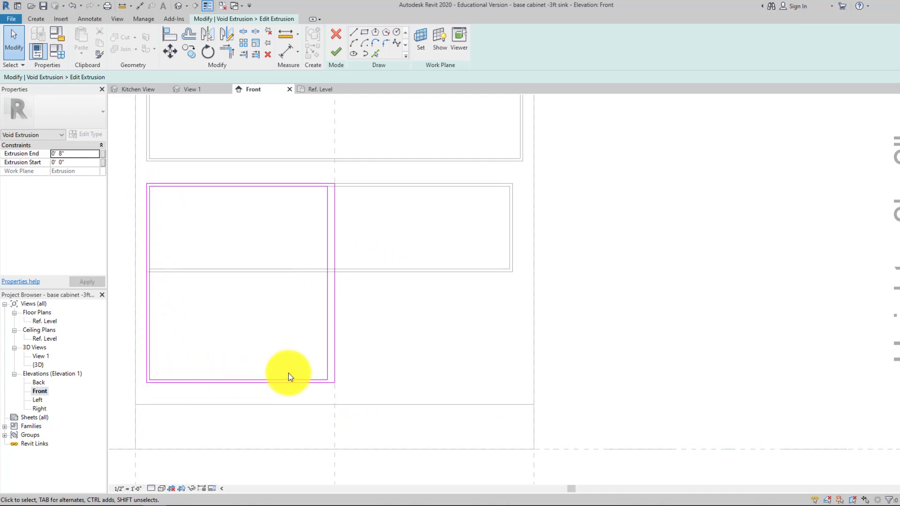
click(336, 319)
mouse_move(337, 319)
mouse_down()
mouse_move(503, 319)
mouse_move(521, 281)
mouse_move(514, 191)
mouse_move(522, 156)
mouse_up()
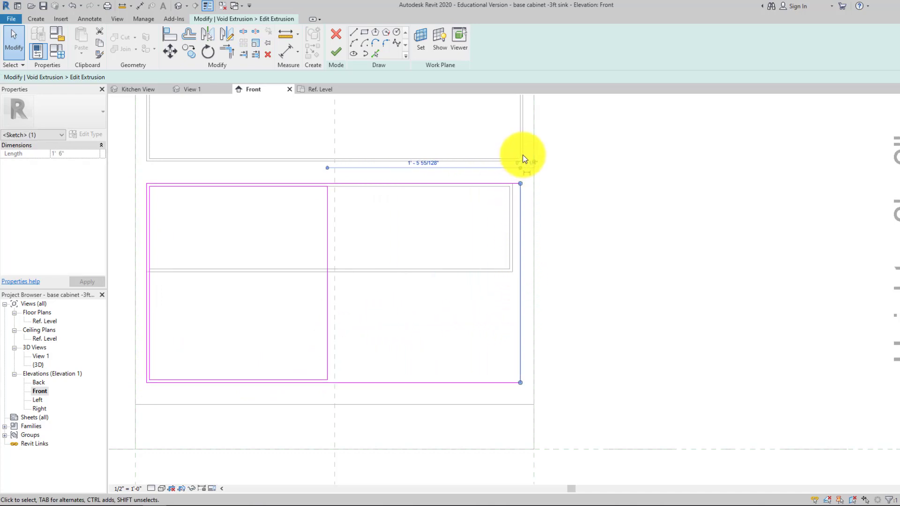
scroll(533, 137, up, 5)
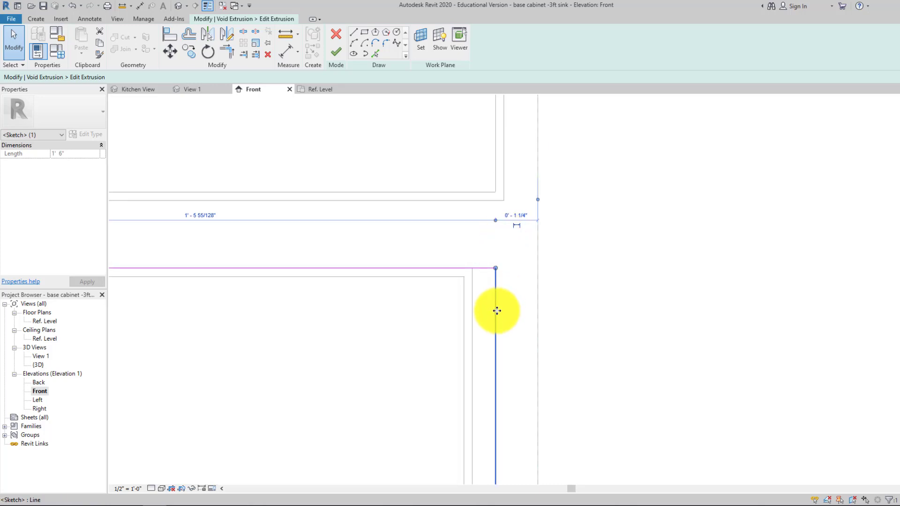
mouse_move(496, 310)
mouse_down()
mouse_move(516, 311)
mouse_move(498, 307)
mouse_move(505, 309)
mouse_up()
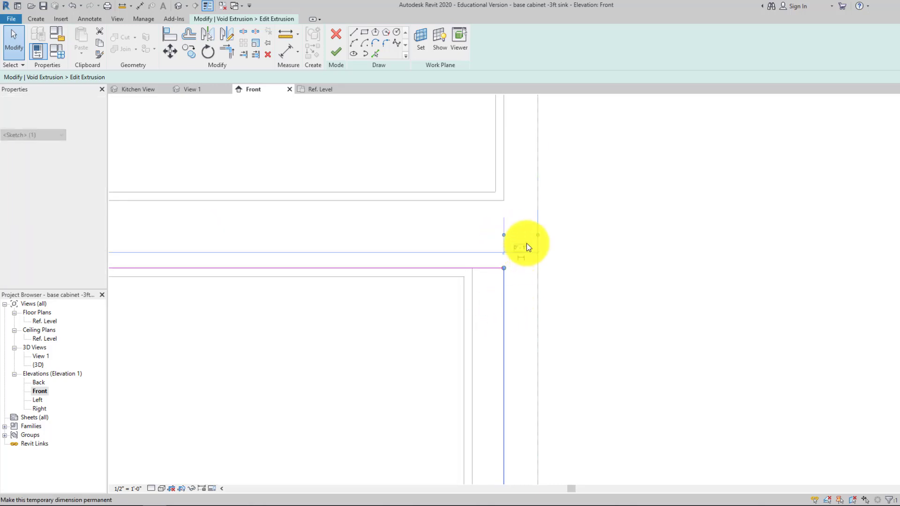
Step: Move the inner right sketch line to 1'-4 1/2" from the inner left line, just short of the centerline
scroll(457, 348, down, 3)
scroll(457, 348, down, 1)
middle_drag(456, 348, 471, 247)
click(397, 308)
middle_drag(309, 310, 450, 271)
click(414, 280)
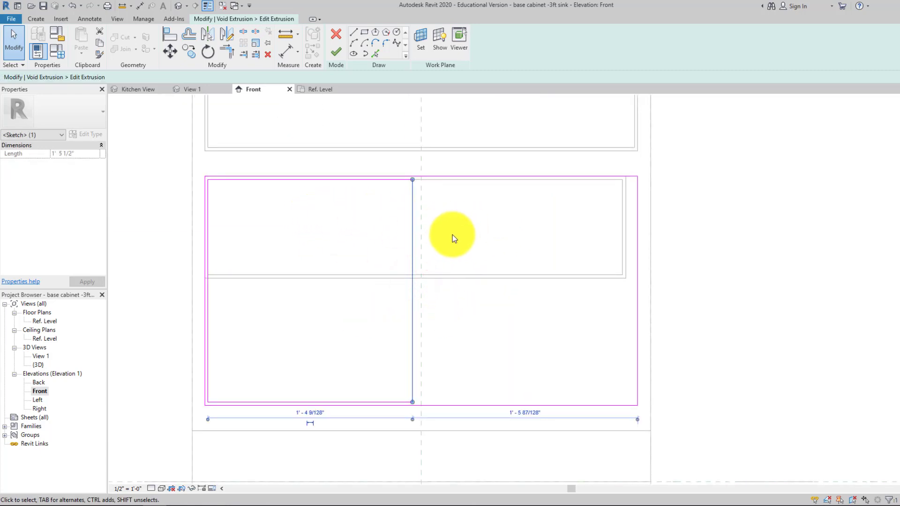
middle_drag(452, 235, 407, 245)
mouse_move(369, 218)
mouse_down()
mouse_move(388, 220)
mouse_move(375, 218)
mouse_up()
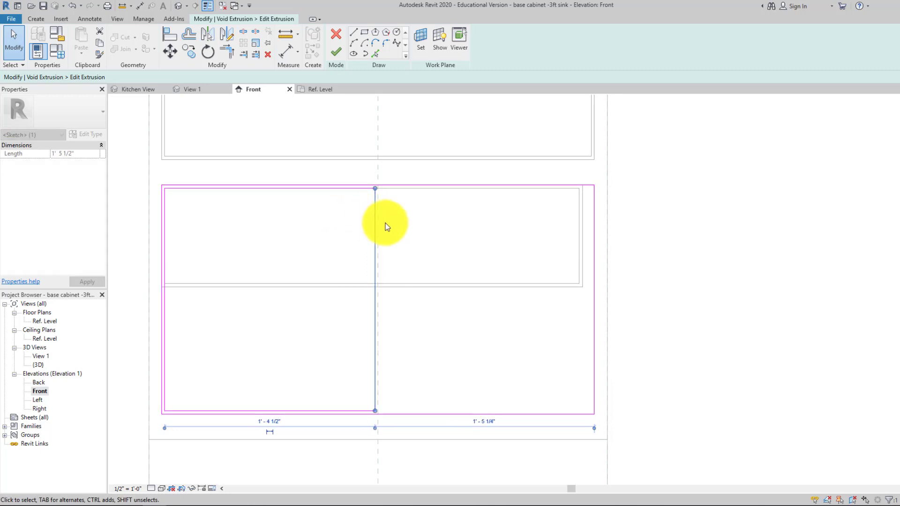
click(384, 222)
Step: Copy the four lines of the inner rectangle horizontally into the other half of the outer frame
click(375, 220)
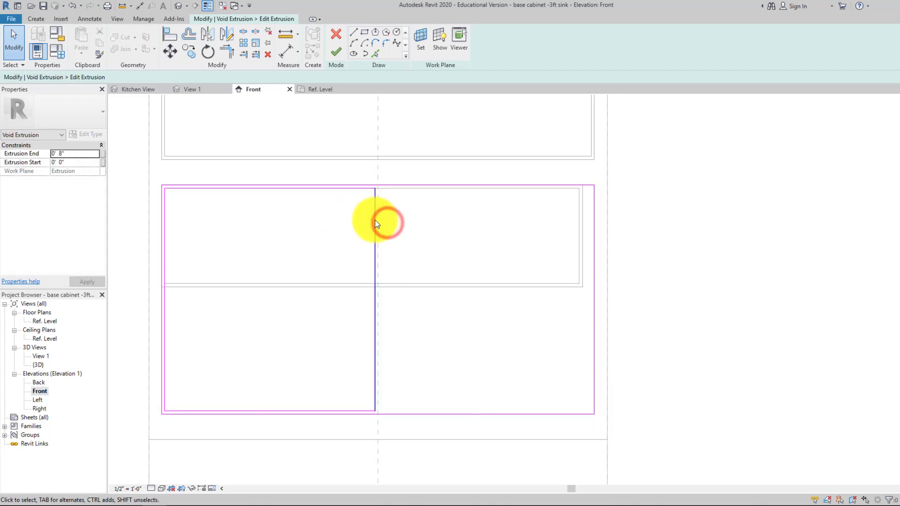
ctrl+click(362, 190)
ctrl+click(167, 211)
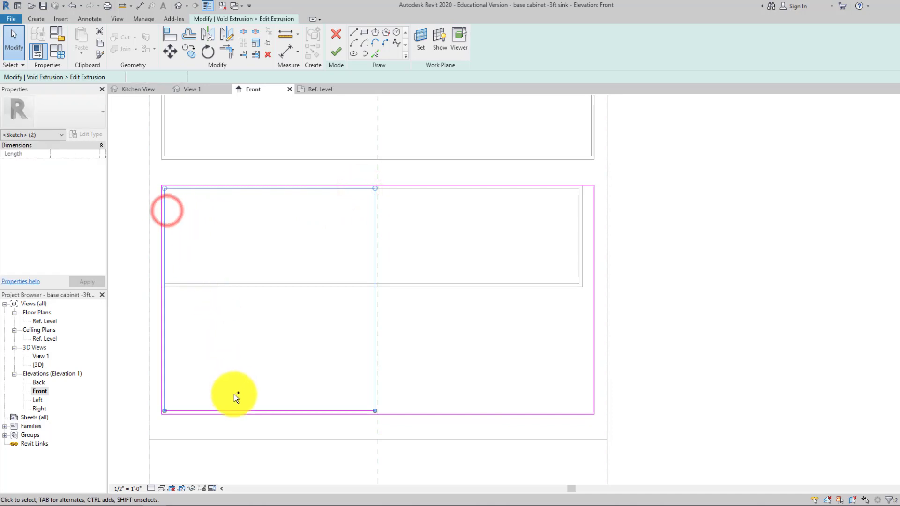
ctrl+click(235, 410)
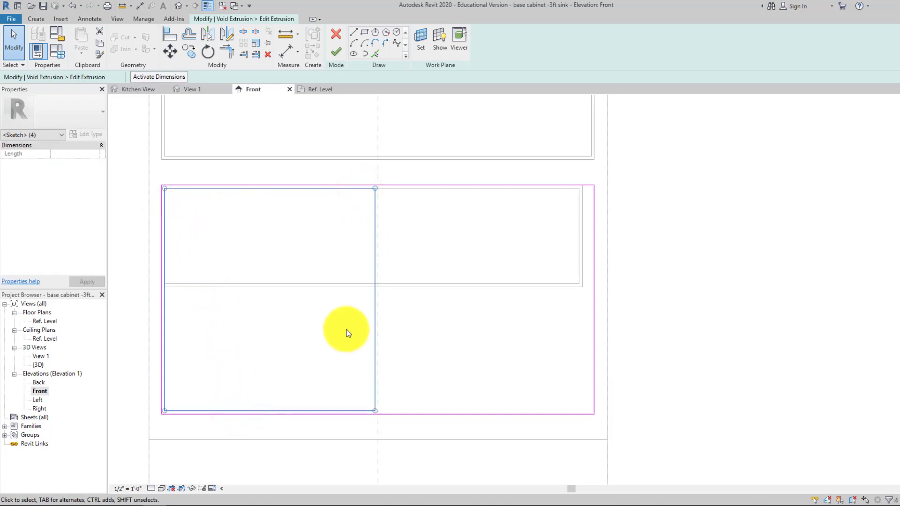
click(189, 52)
click(160, 187)
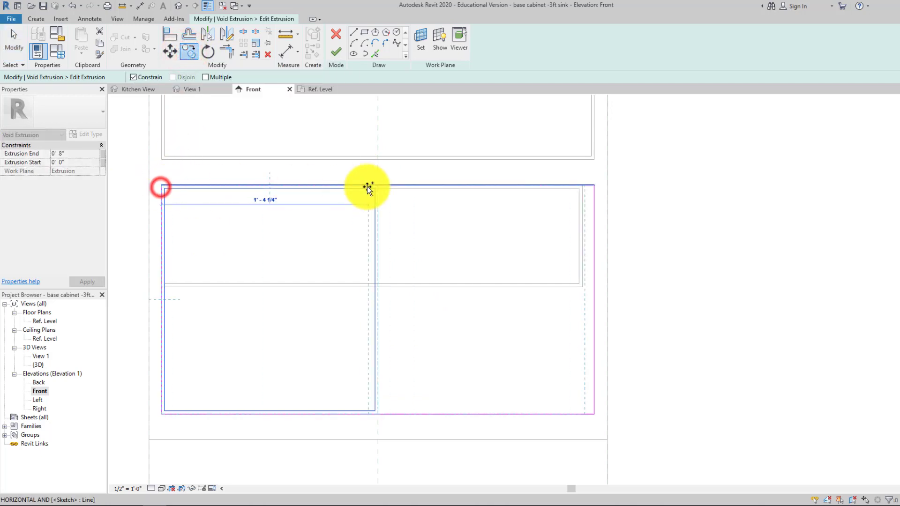
click(380, 185)
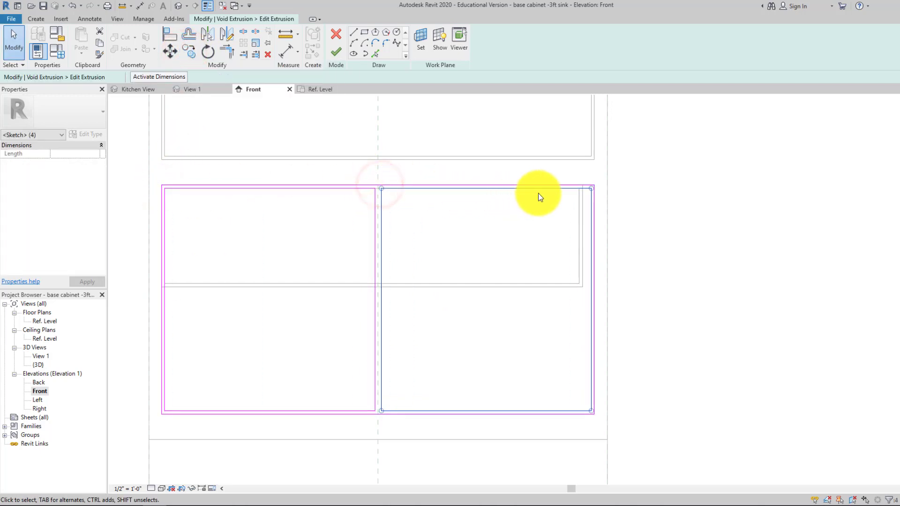
click(637, 228)
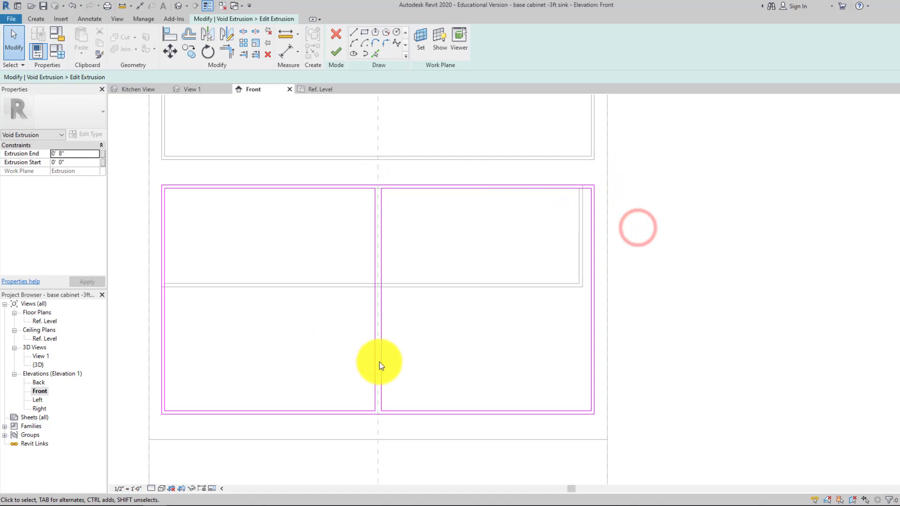
Step: Move the two middle vertical sketch lines closer to the centerline, narrowing the strip between the inner rectangles evenly
scroll(378, 182, up, 8)
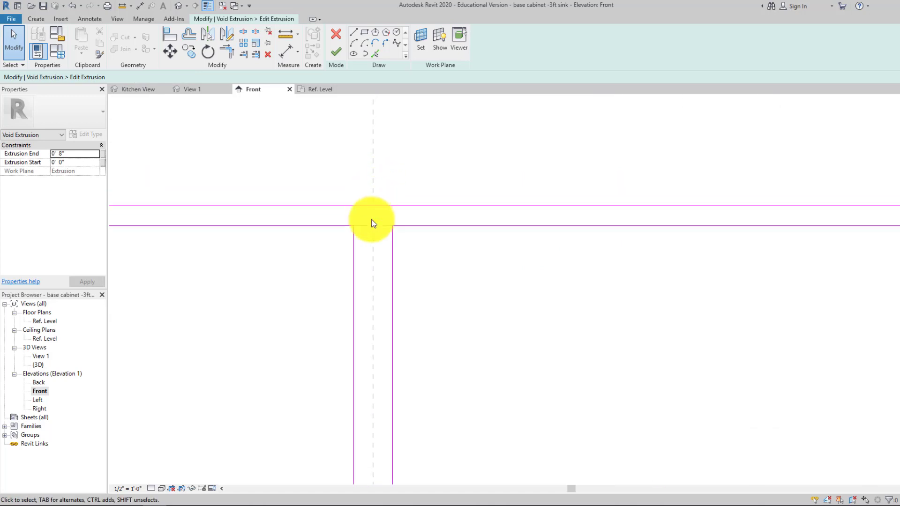
drag(360, 252, 383, 262)
click(412, 294)
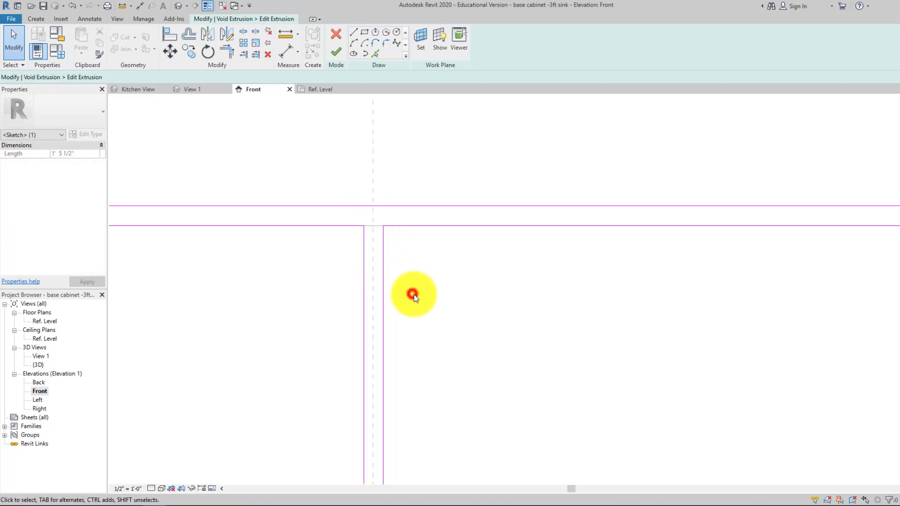
scroll(413, 294, down, 7)
mouse_move(436, 304)
middle_down()
mouse_move(436, 232)
mouse_move(444, 353)
middle_up()
scroll(421, 351, up, 2)
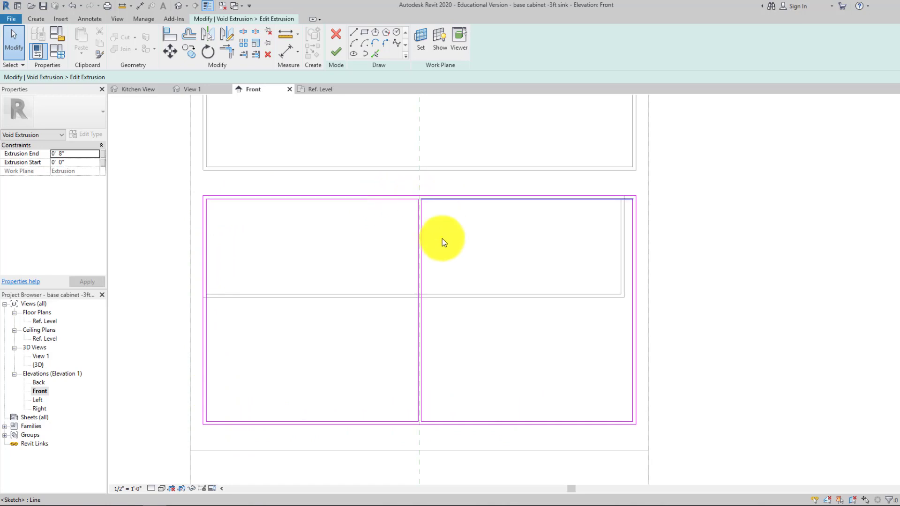
middle_drag(438, 301, 425, 319)
scroll(421, 314, up, 1)
scroll(418, 292, down, 3)
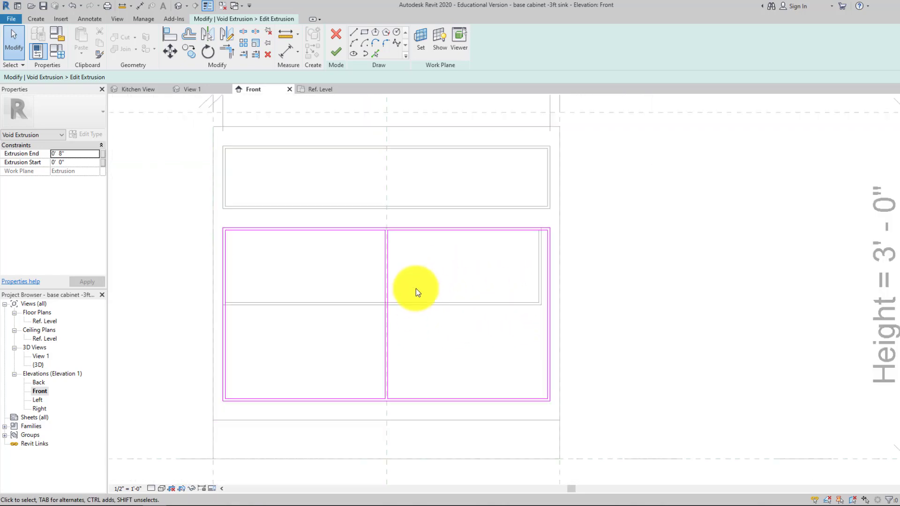
Step: Finish editing the double-door void sketch and deselect the void
click(334, 59)
click(586, 246)
scroll(586, 246, down, 2)
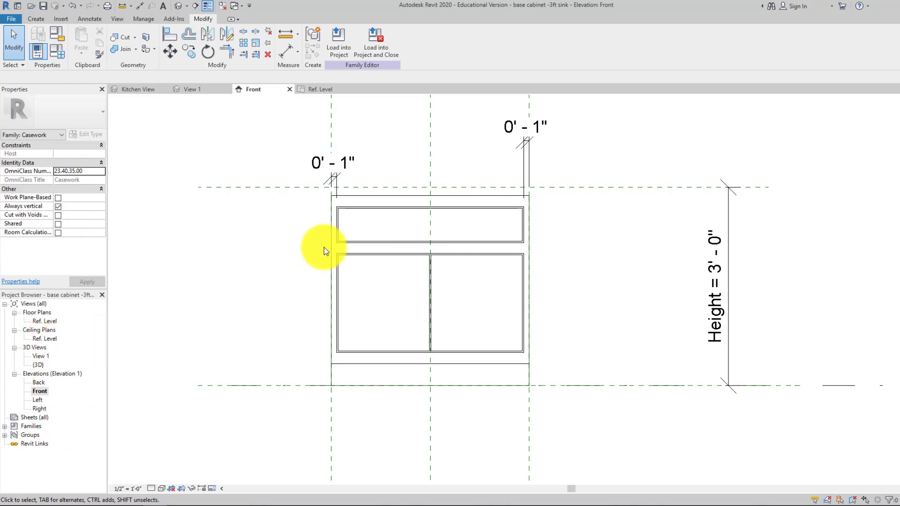
Step: In the 3D view, start a void extrusion and set its work plane to the cabinet's top face
double_click(38, 364)
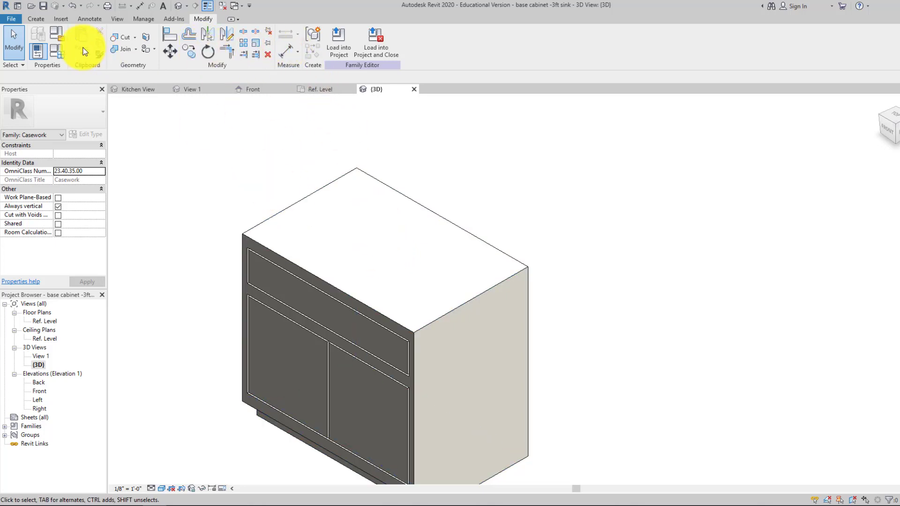
click(35, 19)
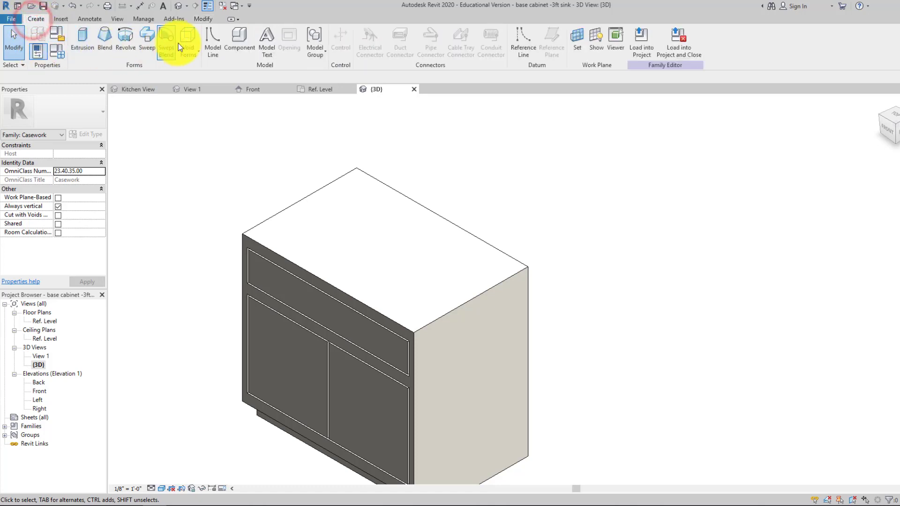
click(186, 36)
click(202, 74)
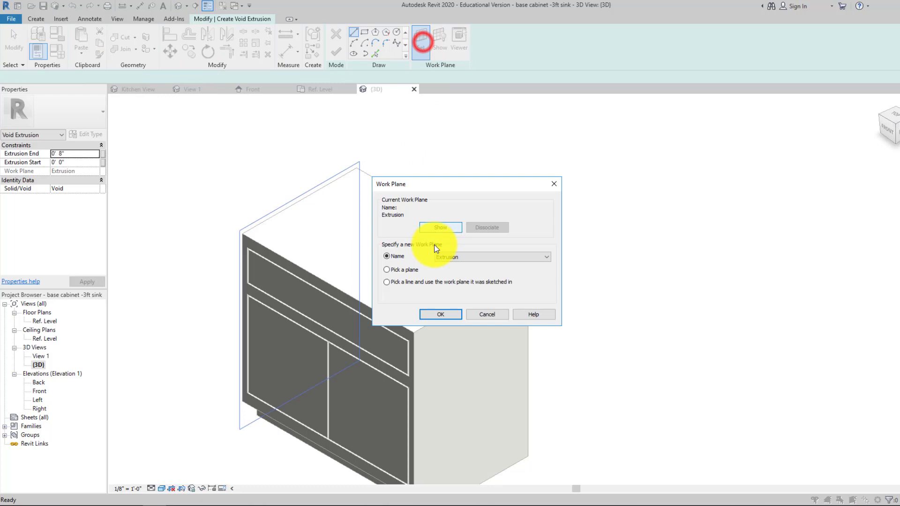
click(413, 275)
click(440, 314)
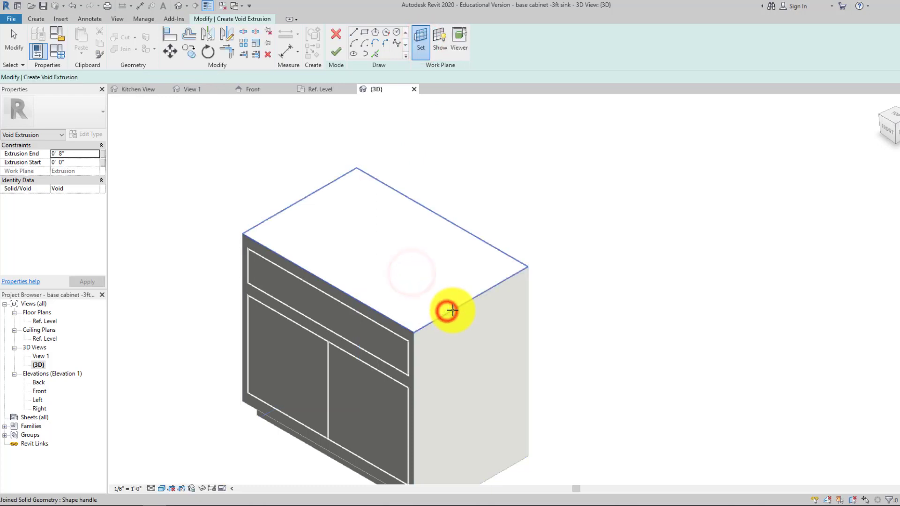
click(452, 310)
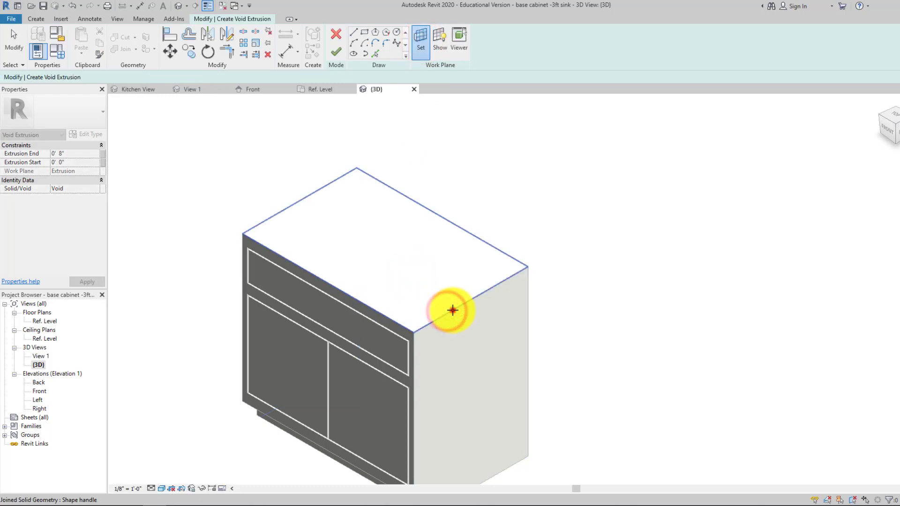
Step: Sketch a rectangle offset -2" from opposite corners of the cabinet top and finish the void extrusion at 8" depth
click(364, 34)
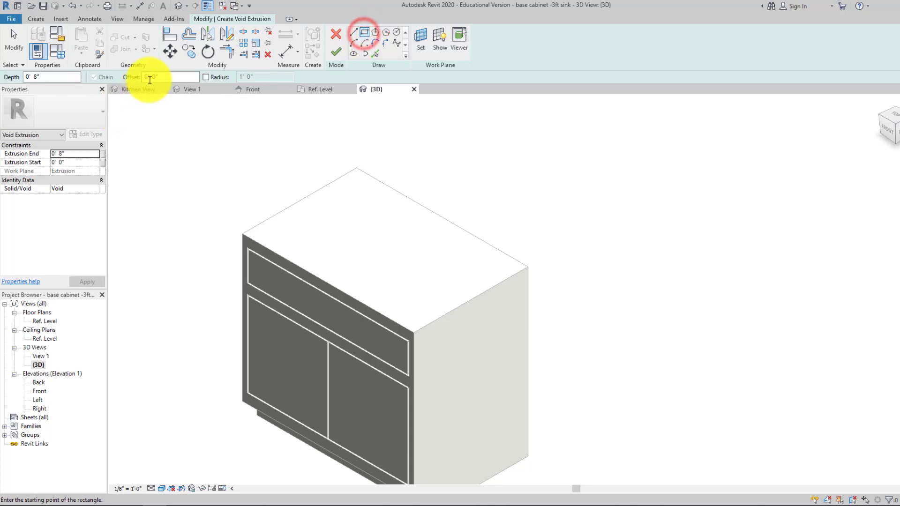
click(159, 78)
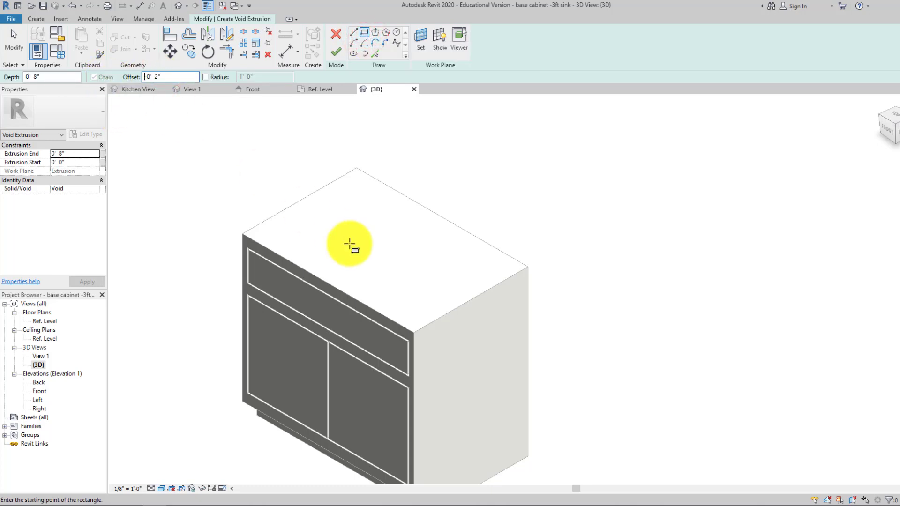
click(244, 235)
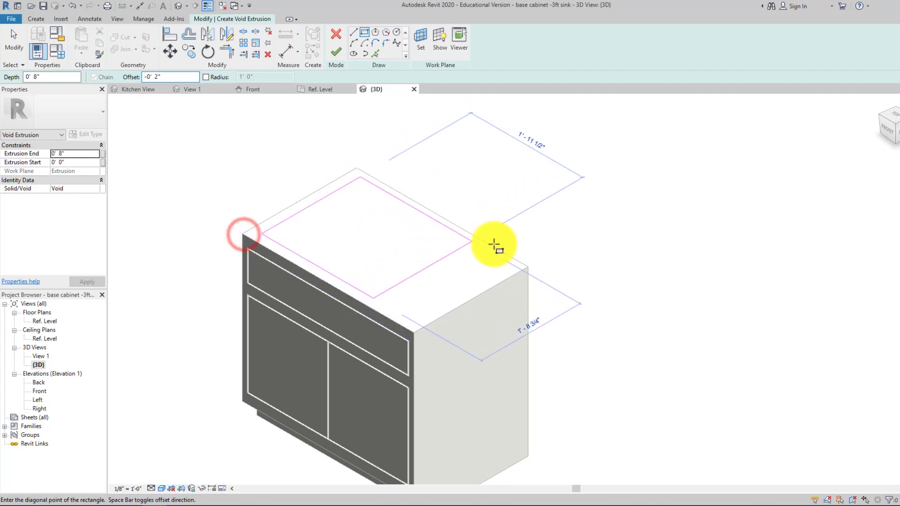
click(527, 267)
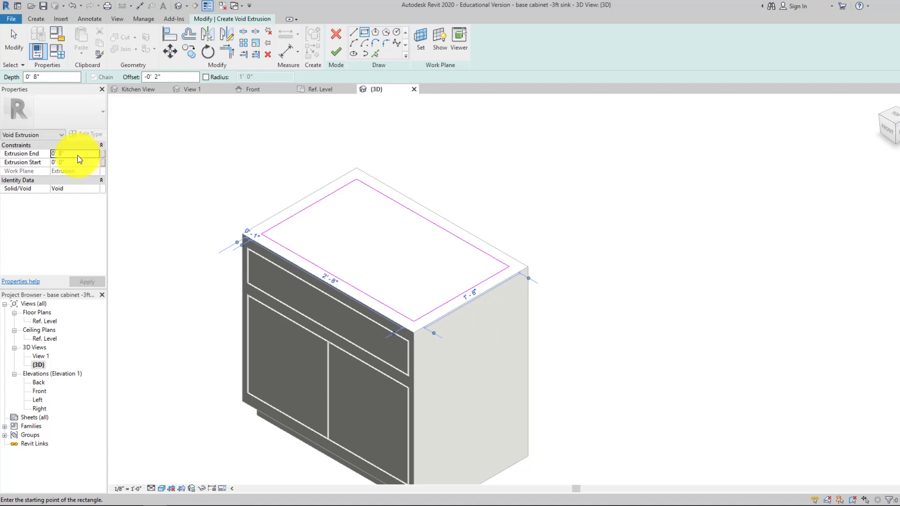
click(336, 51)
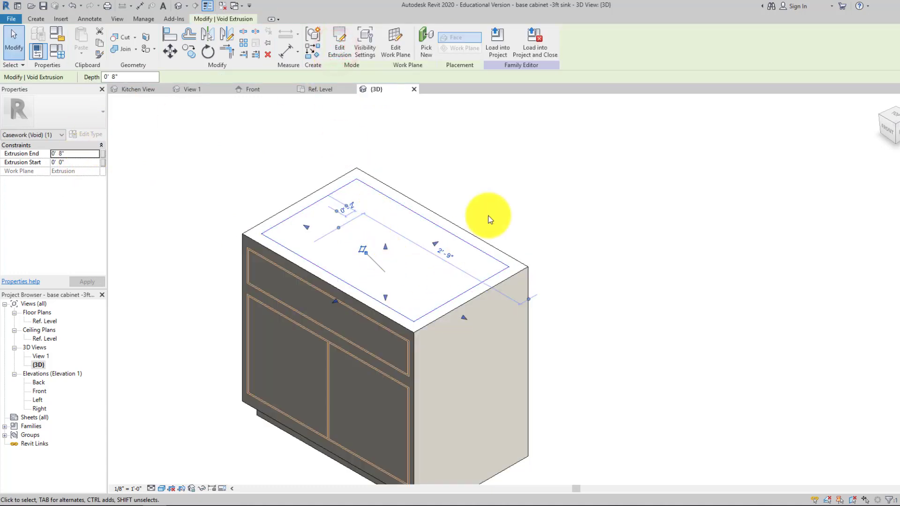
Step: Pull the new void's lower face down into the cabinet so it hollows out the top
click(508, 198)
click(389, 244)
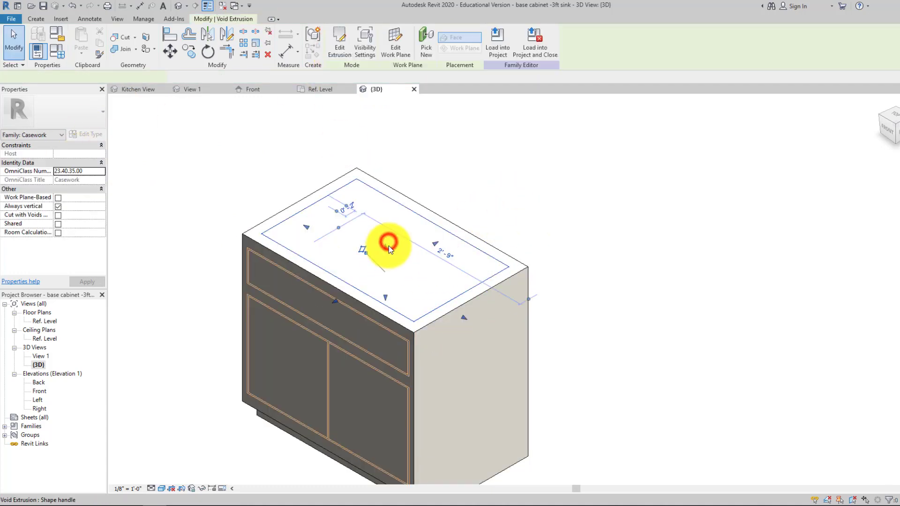
drag(385, 298, 382, 307)
click(538, 209)
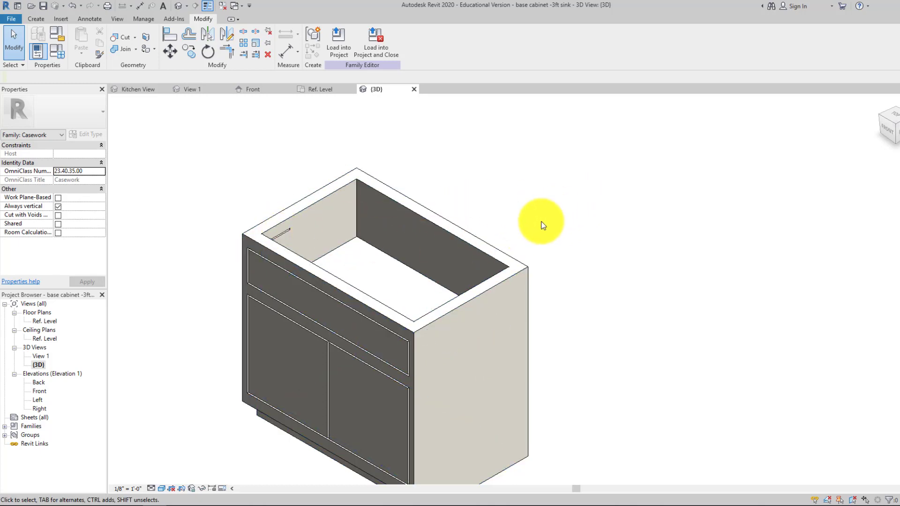
middle_drag(539, 215, 586, 131)
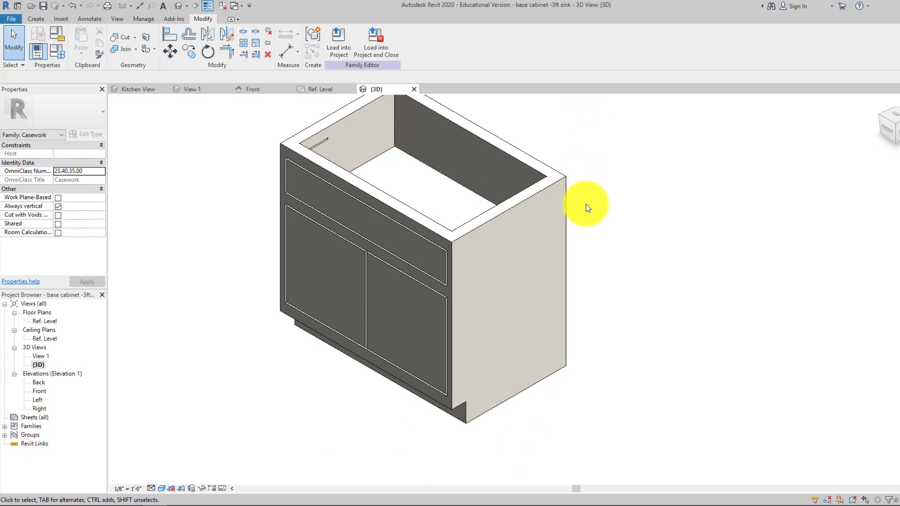
middle_drag(471, 153, 462, 178)
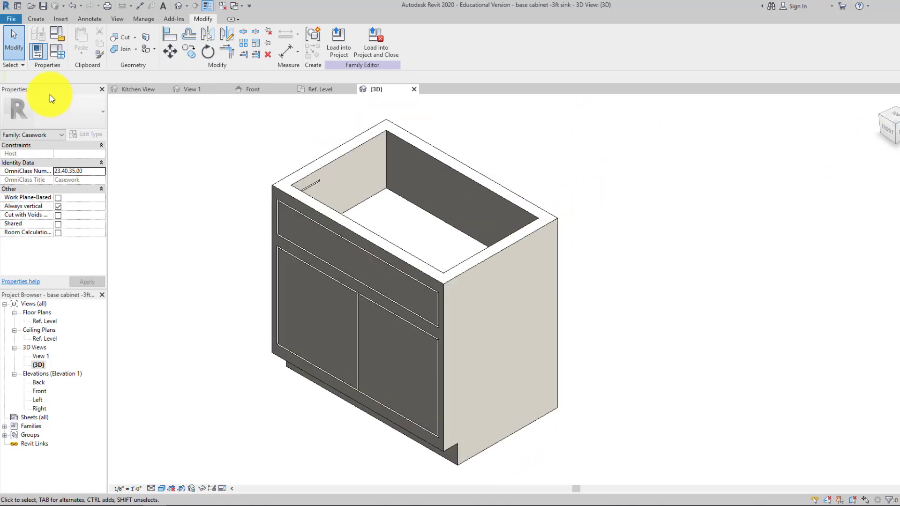
Step: Save the base cabinet -3ft sink family and load it into the Tiny House project without saving the project
click(19, 21)
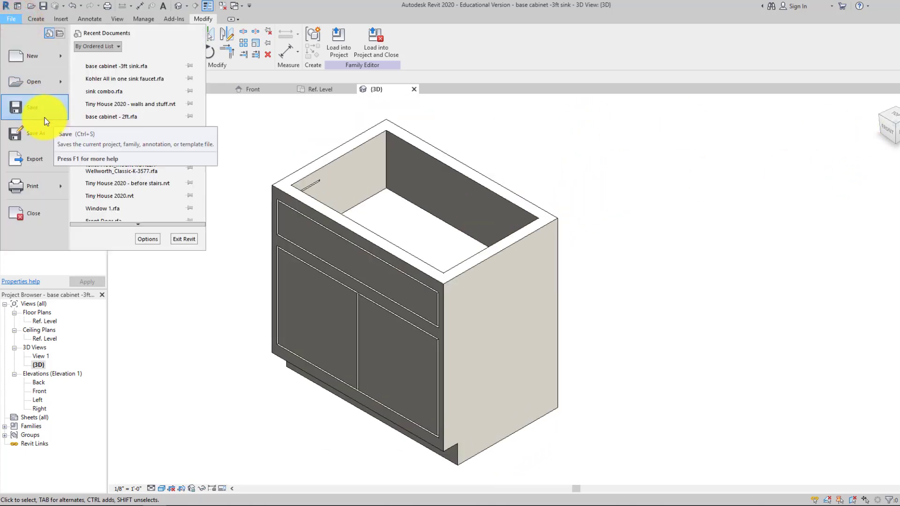
click(40, 133)
click(140, 127)
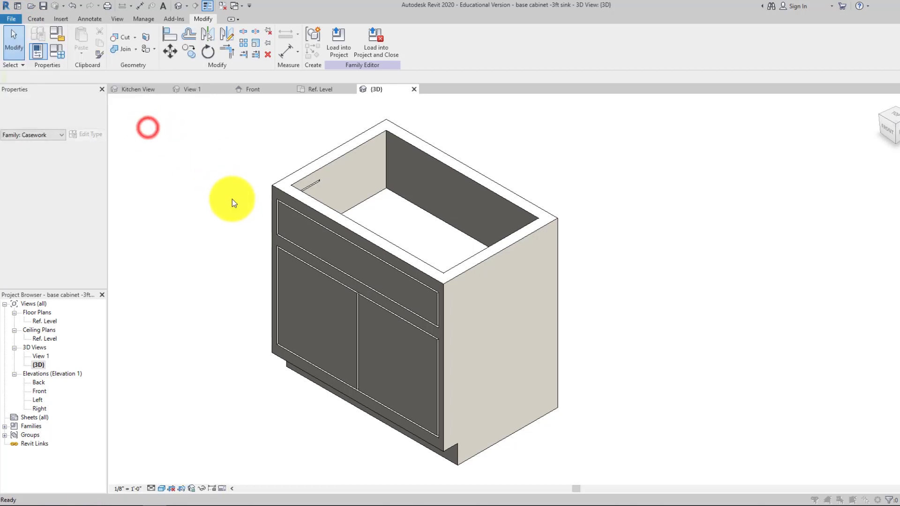
click(572, 358)
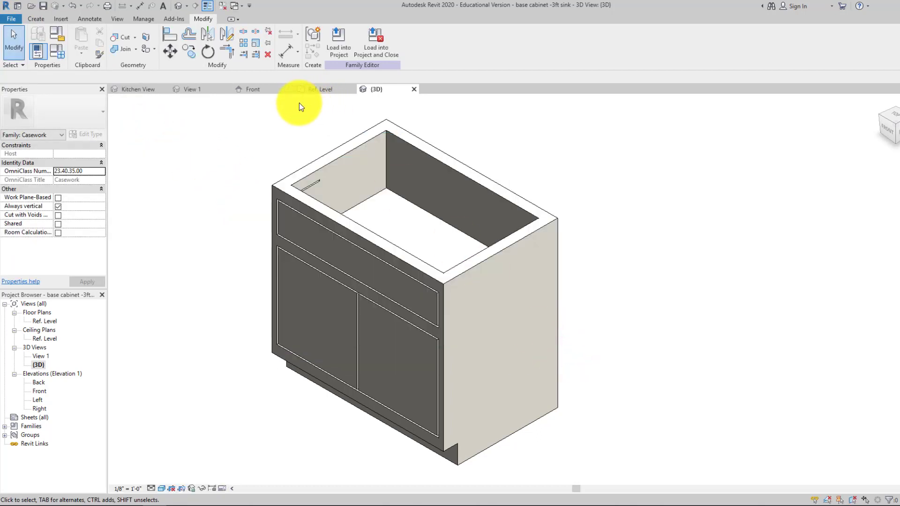
click(336, 39)
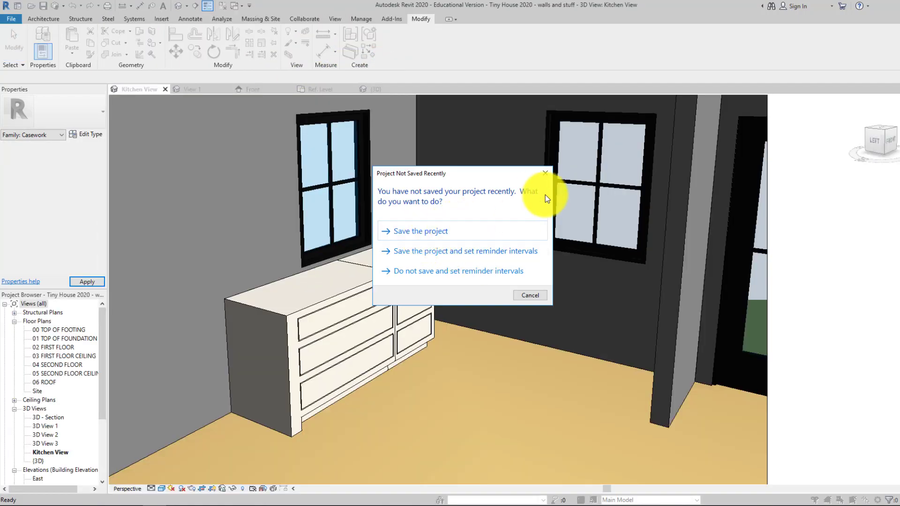
click(545, 173)
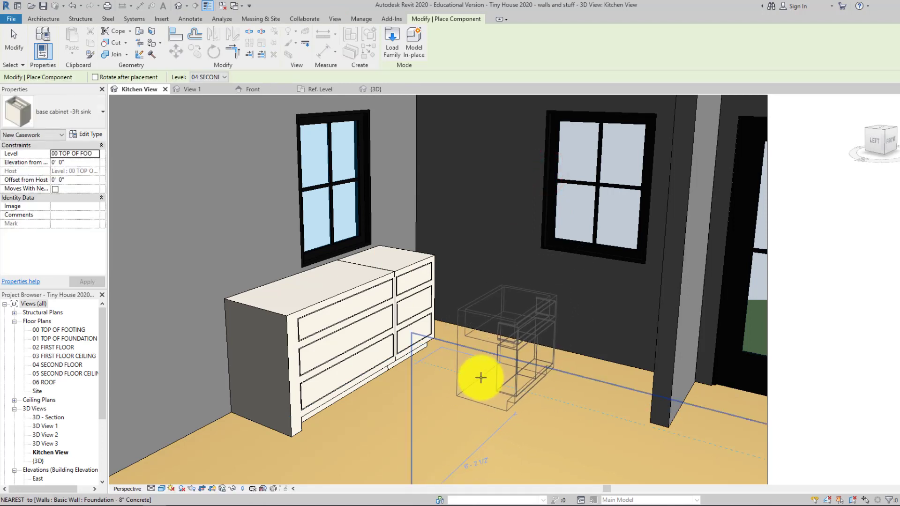
Step: Try to place the sink base cabinet on the kitchen floor beside the existing cabinets in the Kitchen View
click(481, 378)
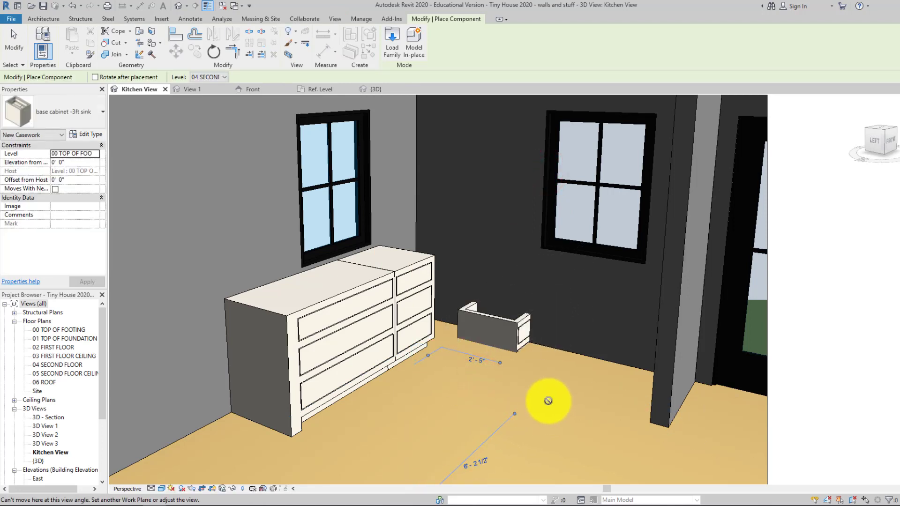
key(Escape)
key(Escape)
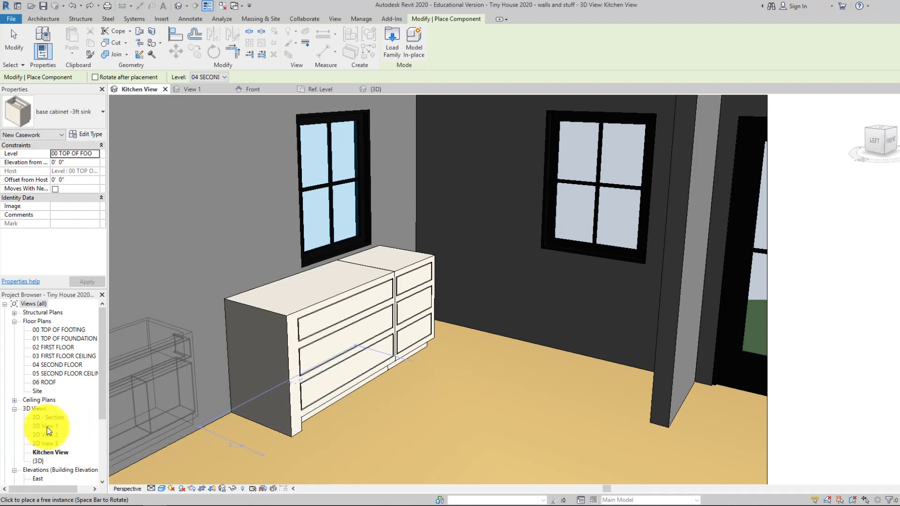
Step: Place a base cabinet -3ft sink in the 02 FIRST FLOOR plan, in the open area below the existing cabinets
double_click(50, 347)
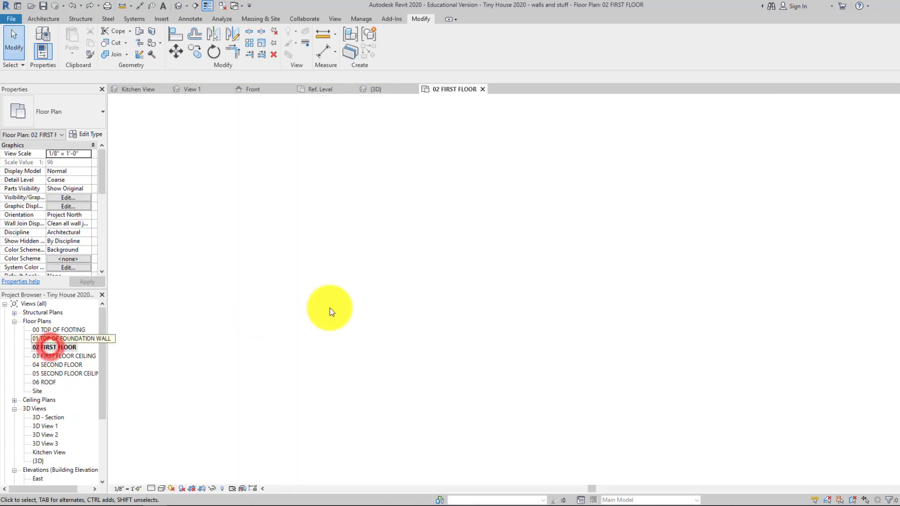
scroll(524, 307, up, 6)
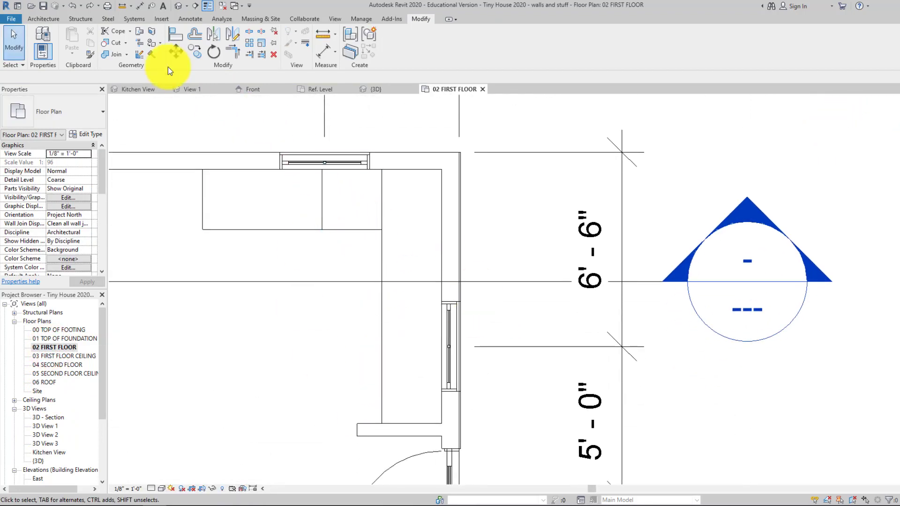
click(43, 19)
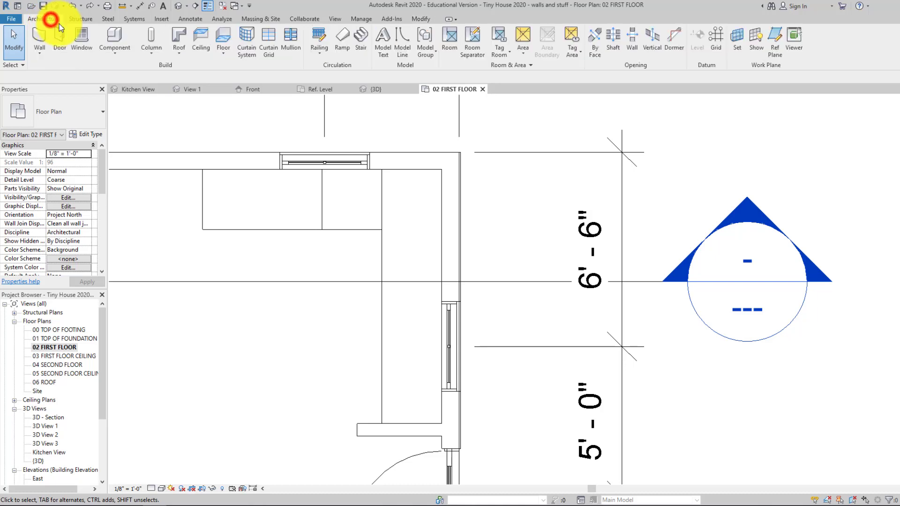
click(119, 55)
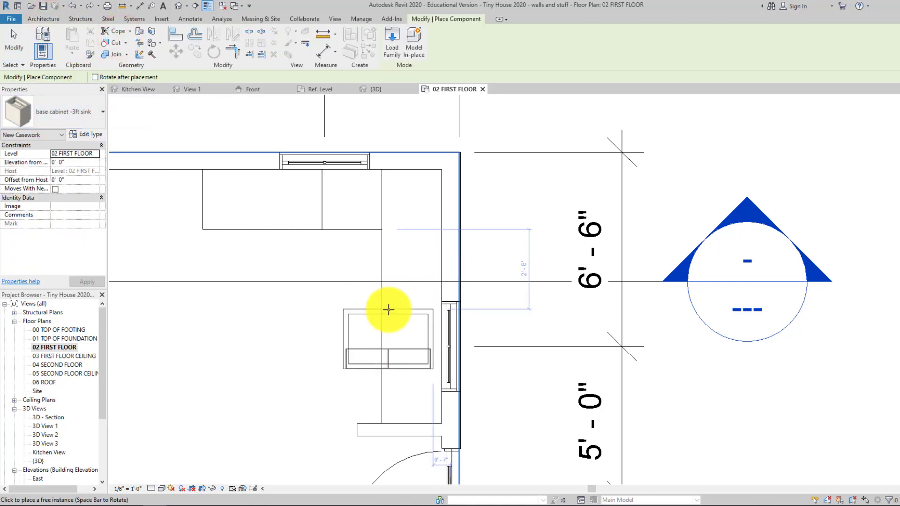
click(322, 304)
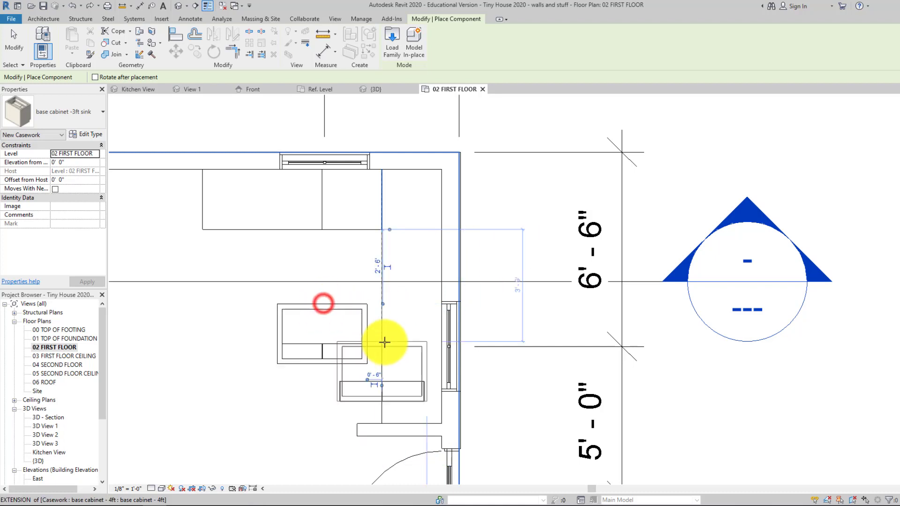
key(Escape)
key(Escape)
Step: Rotate the placed sink cabinet 90° clockwise about its center so its back faces the window wall
click(367, 330)
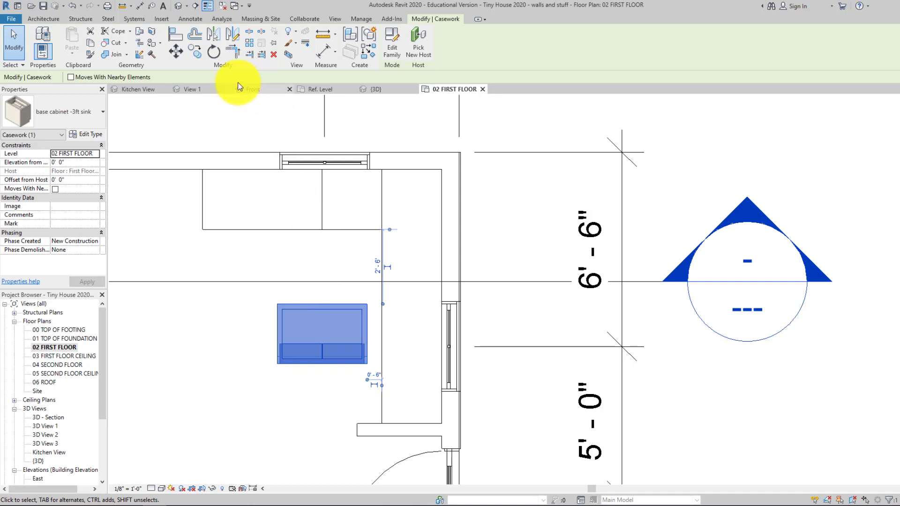
click(212, 52)
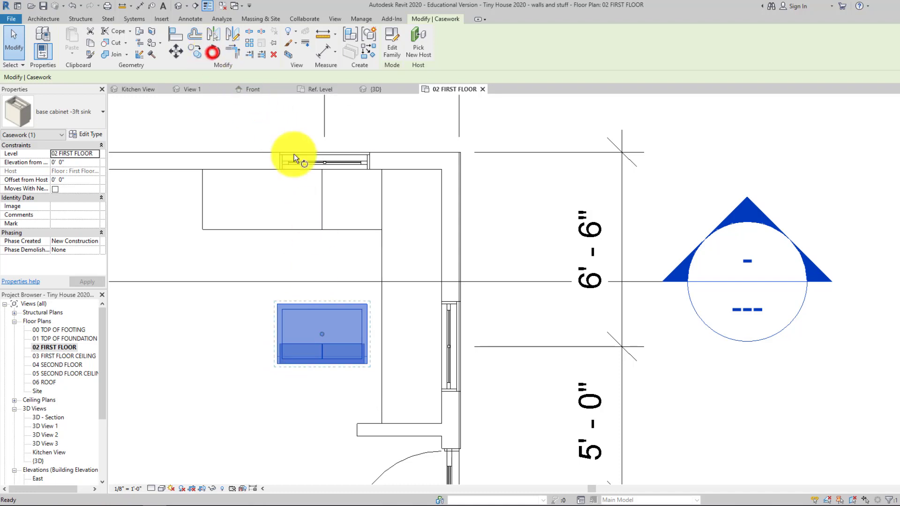
click(321, 243)
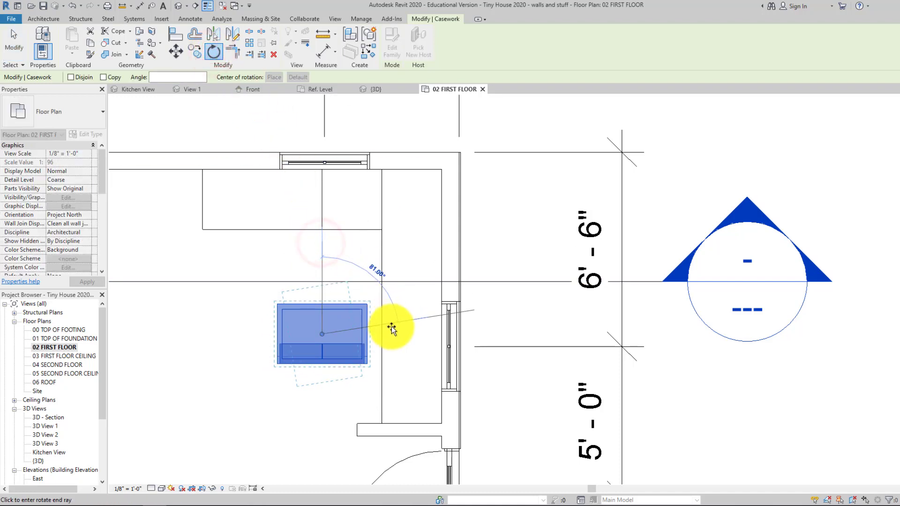
click(401, 335)
Step: Move the sink cabinet against the exterior wall, centered on the window, and deselect it
scroll(362, 337, up, 2)
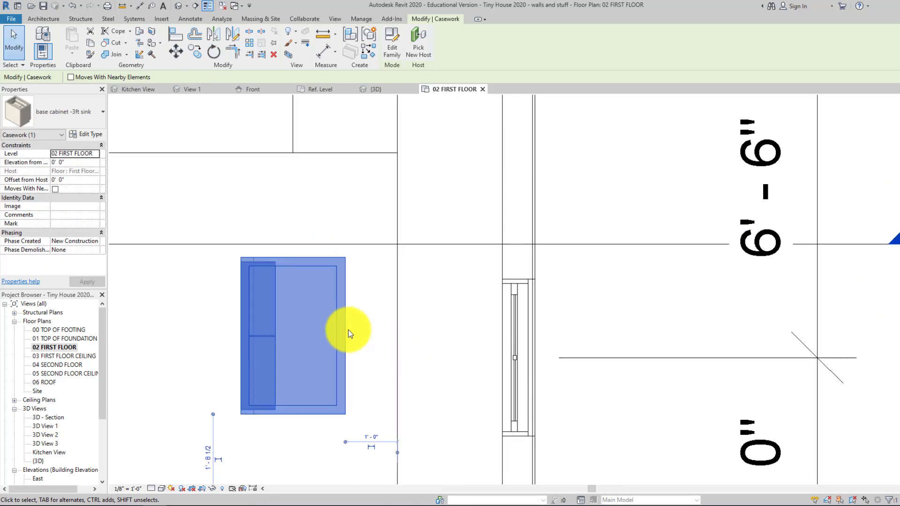
drag(347, 330, 506, 355)
scroll(528, 366, up, 3)
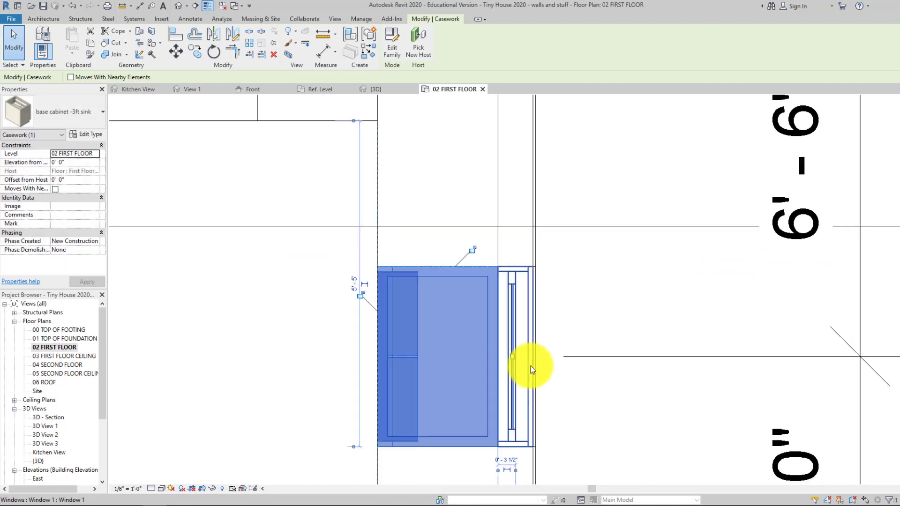
middle_drag(559, 362, 442, 319)
scroll(443, 319, down, 3)
click(466, 346)
scroll(422, 337, down, 2)
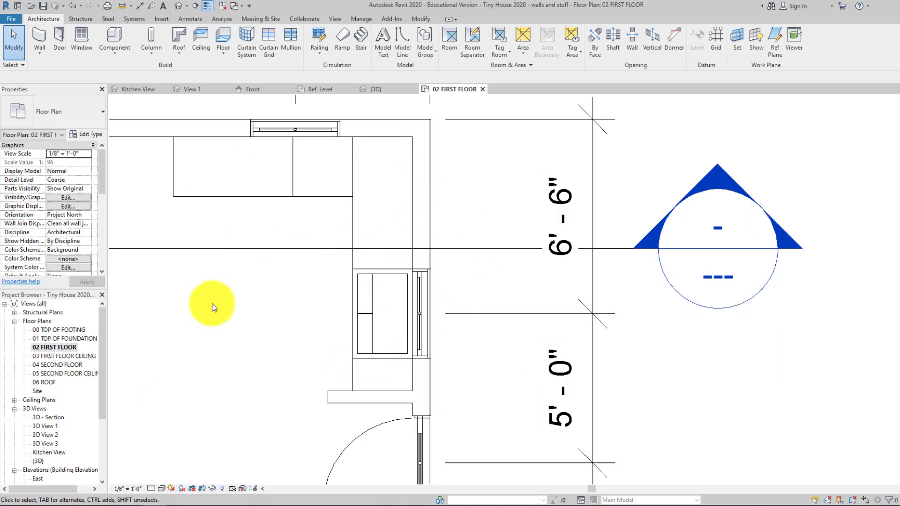
middle_drag(460, 298, 434, 303)
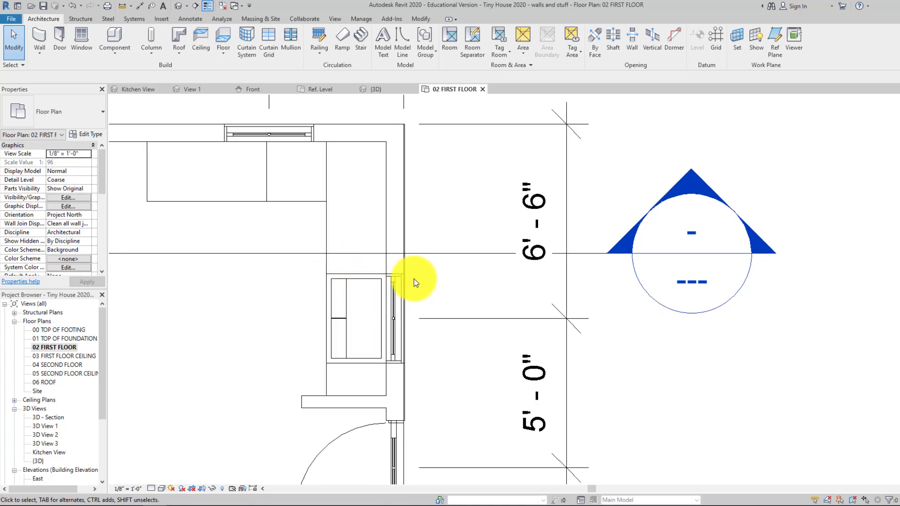
middle_drag(432, 305, 433, 306)
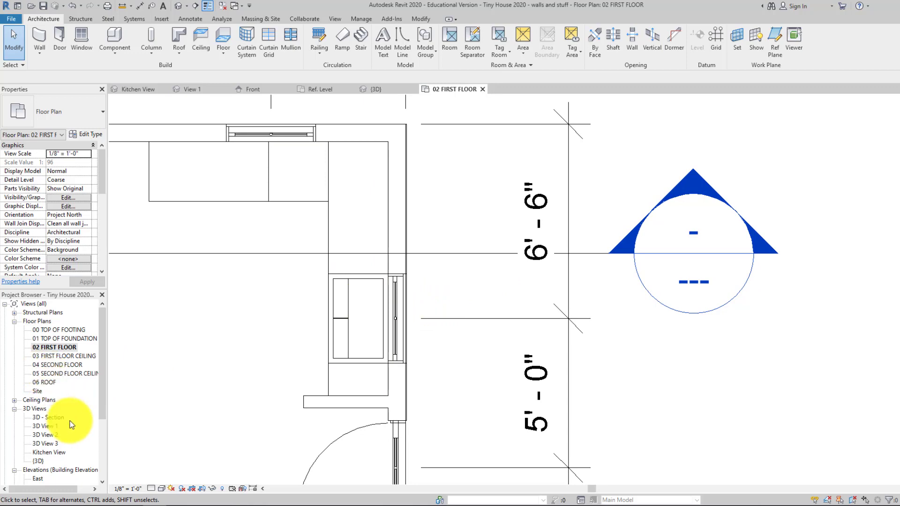
Step: Check the sink cabinet's placement in the Kitchen View, and return to the 02 FIRST FLOOR plan
double_click(44, 453)
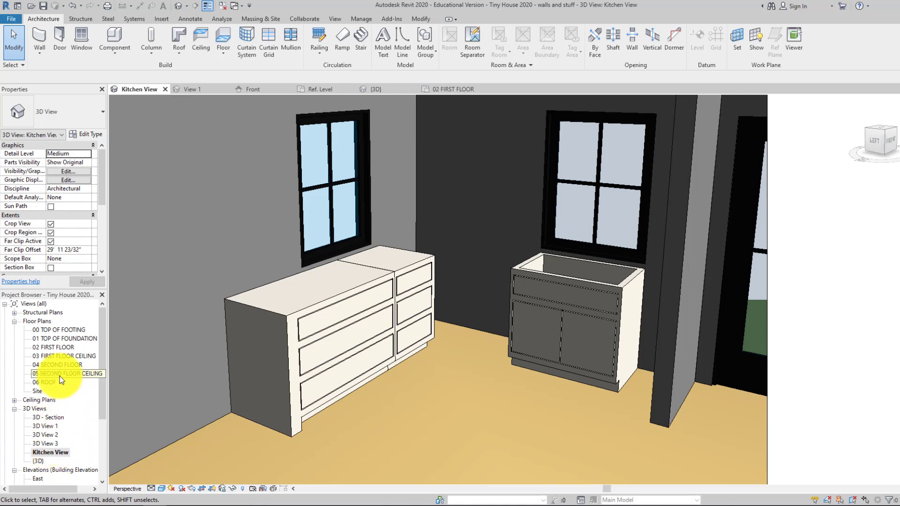
double_click(59, 347)
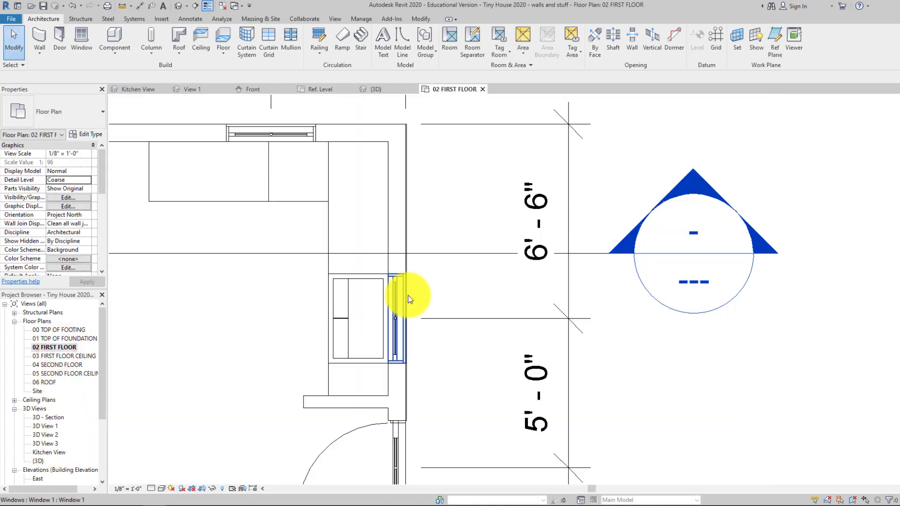
Step: Try to draw a short model line from the 2 ft cabinet's front corner toward the sink cabinet, and undo it
scroll(364, 255, up, 5)
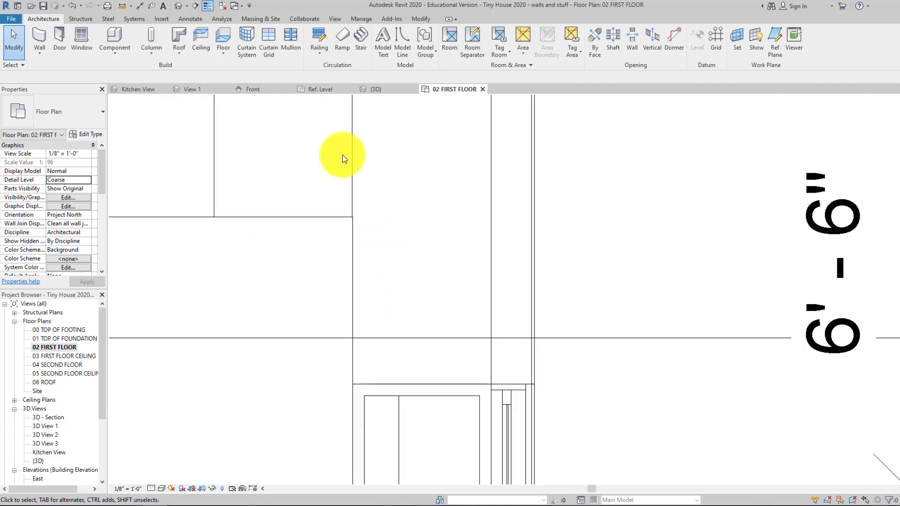
click(398, 50)
click(352, 217)
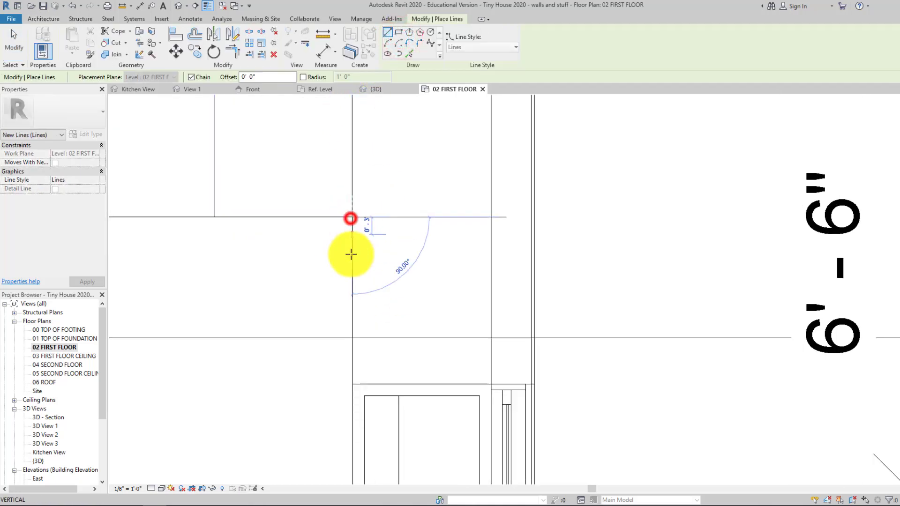
click(351, 230)
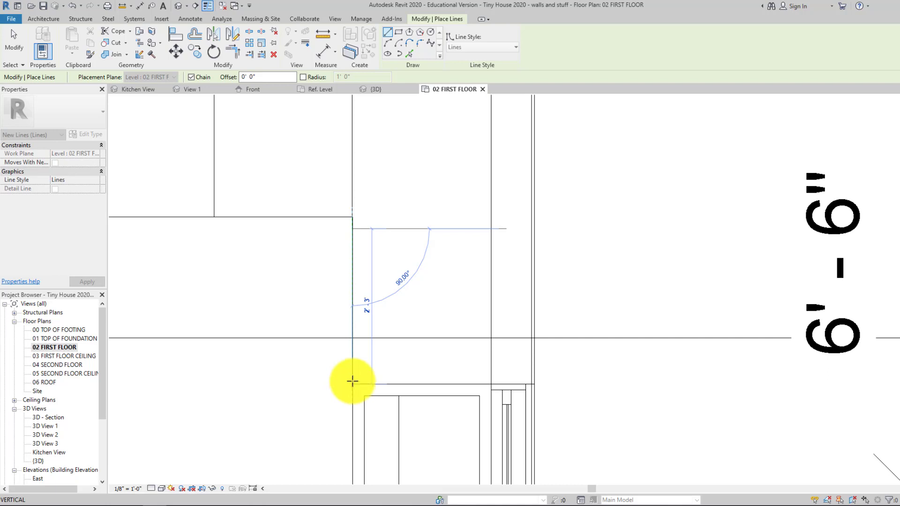
scroll(396, 317, down, 4)
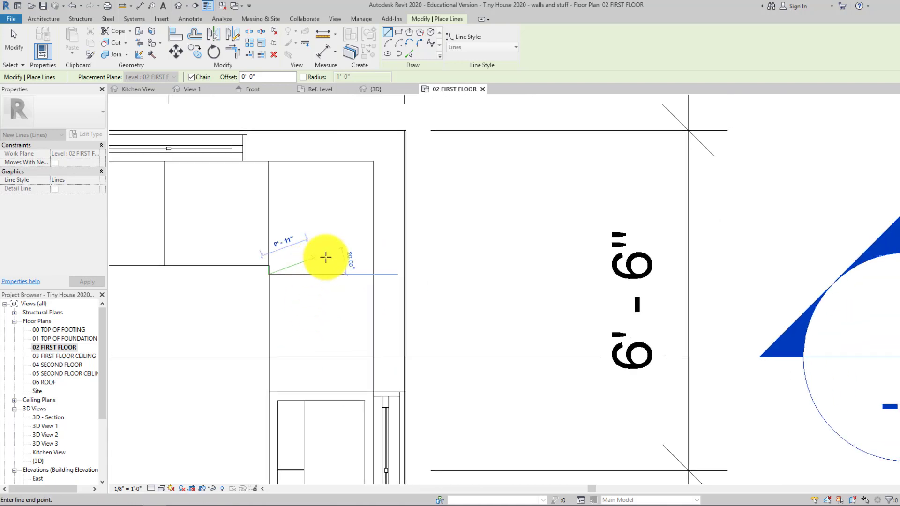
key(Escape)
key(ctrl+z)
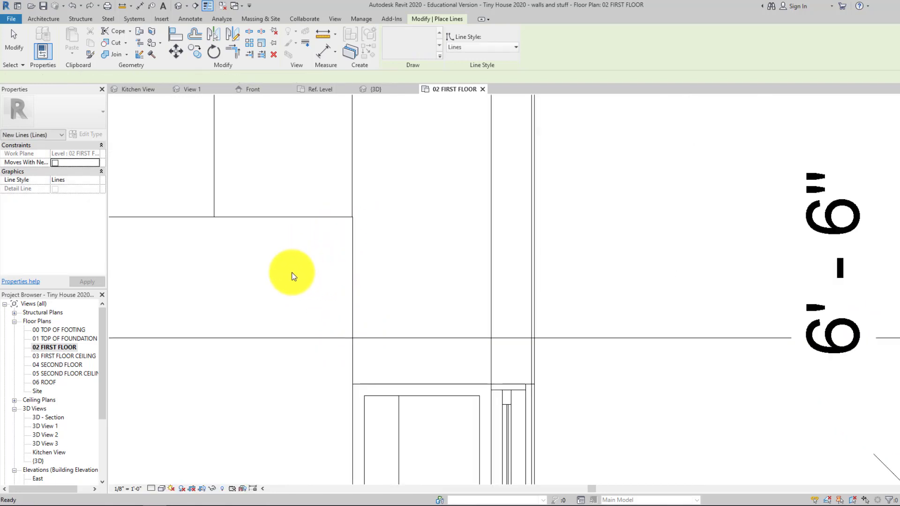
Step: Measure from the back and from the front of the 2 ft base cabinet to the near side of the sink cabinet, placing no dimensions
scroll(349, 241, down, 2)
middle_drag(350, 241, 299, 260)
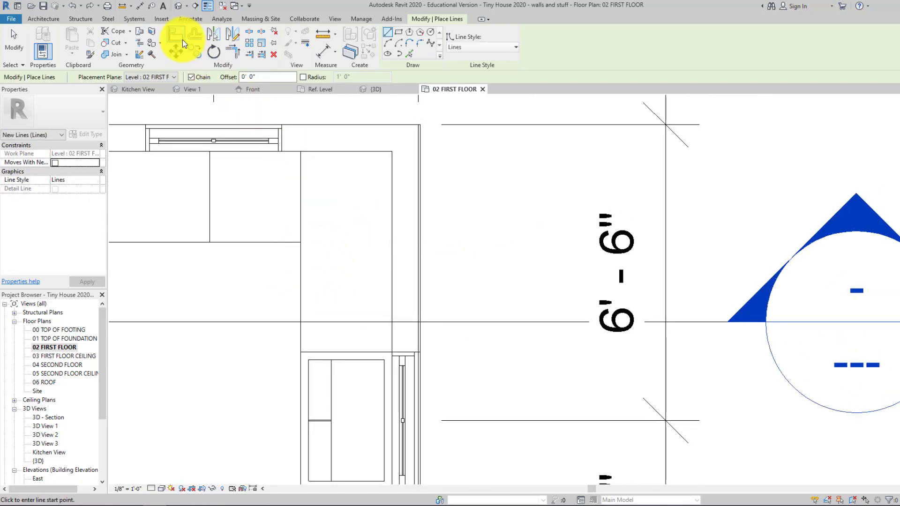
click(322, 50)
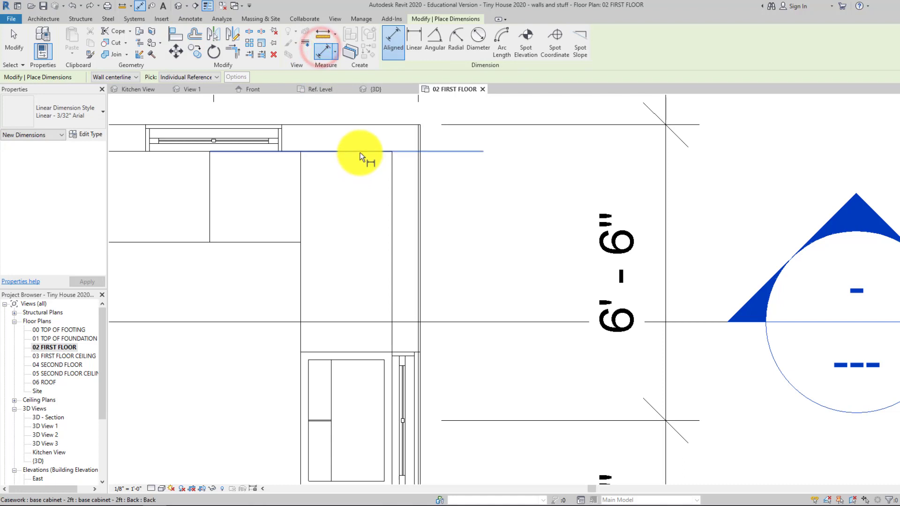
click(360, 153)
click(356, 350)
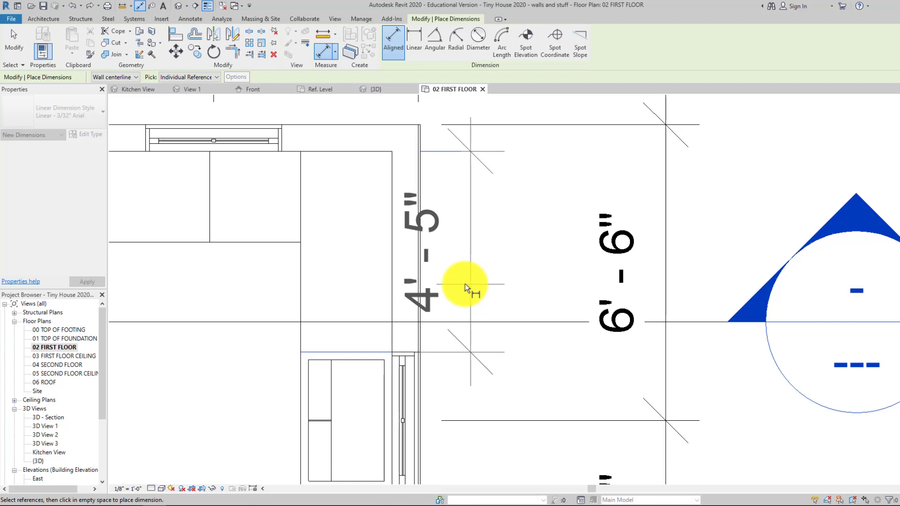
key(Escape)
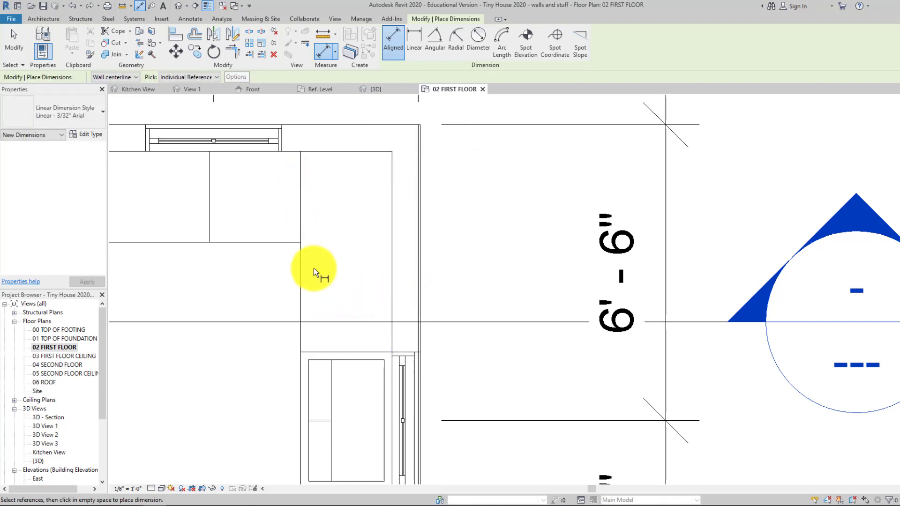
click(290, 244)
click(309, 351)
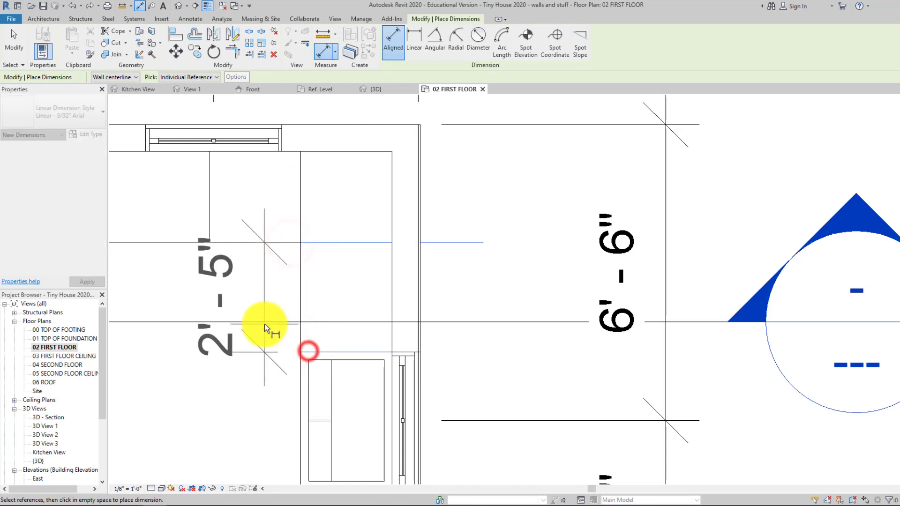
key(Escape)
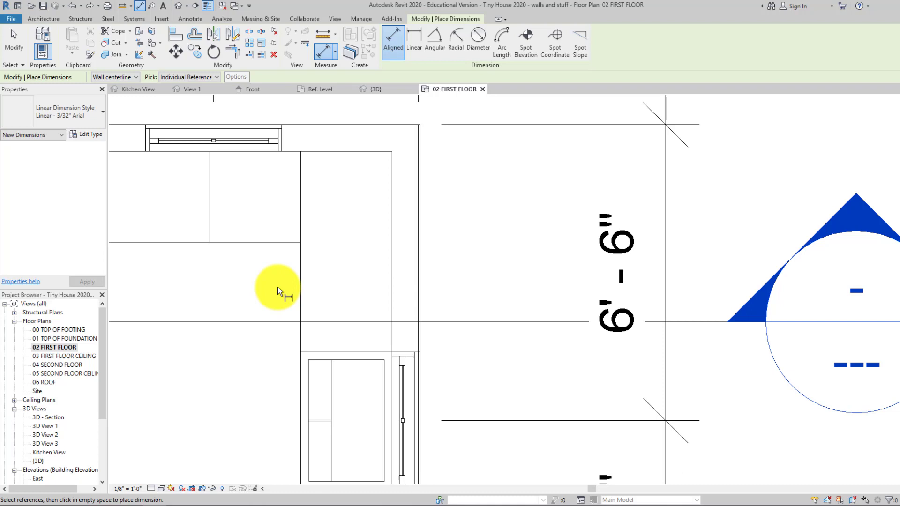
Step: Measure the gap between the sink cabinet's other side and the interior wall, placing no dimension
middle_drag(283, 336, 345, 169)
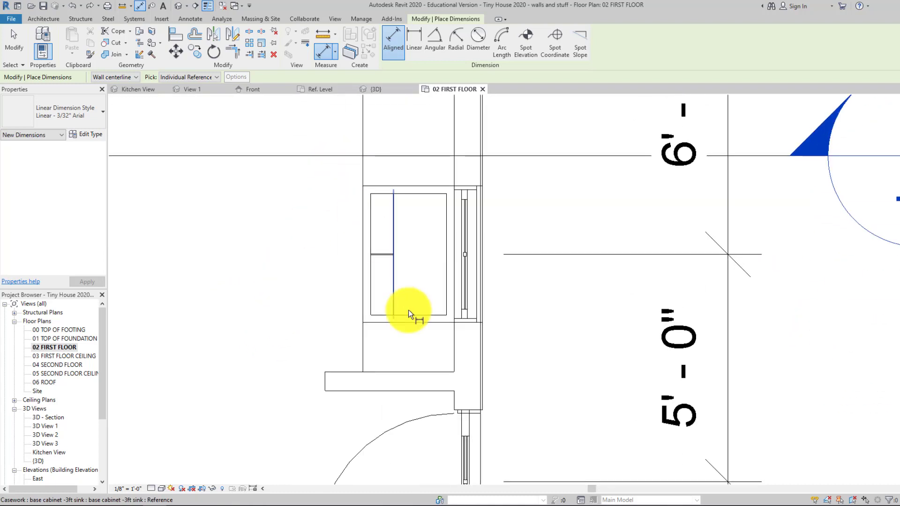
click(407, 324)
click(406, 371)
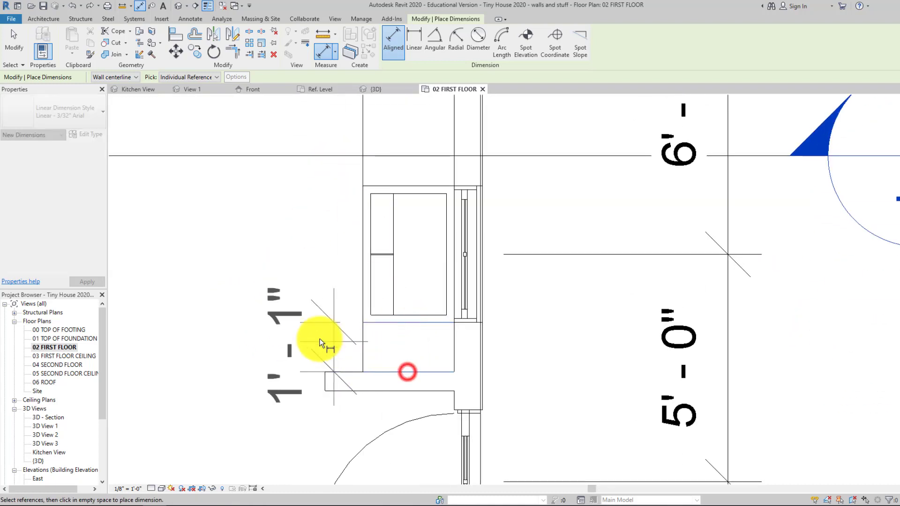
key(Escape)
key(Escape)
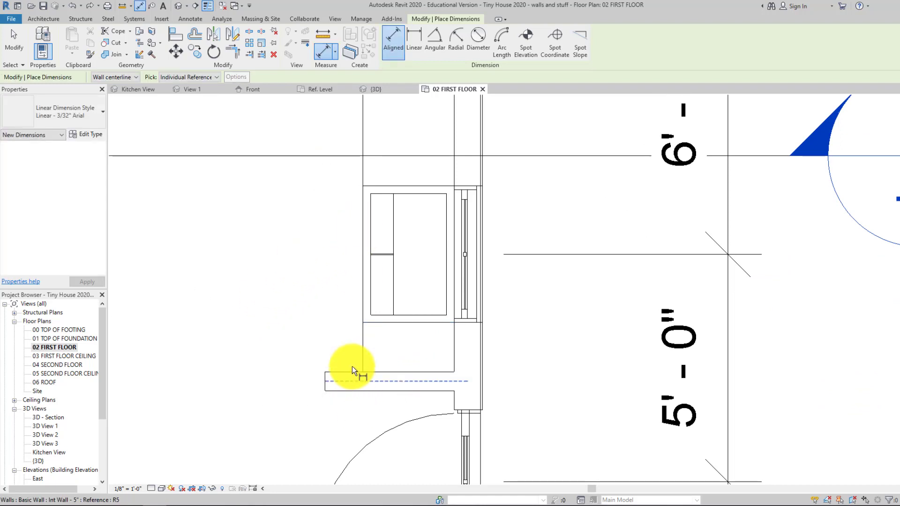
key(Escape)
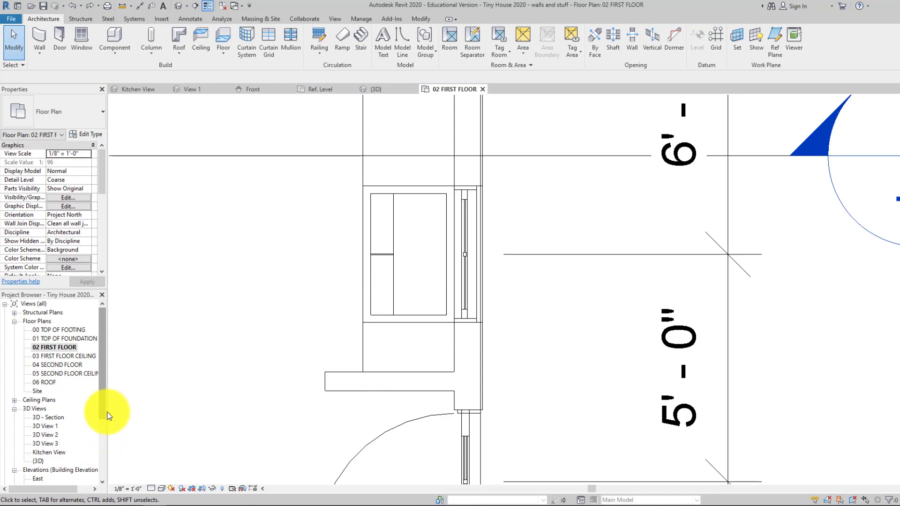
middle_drag(220, 359, 239, 404)
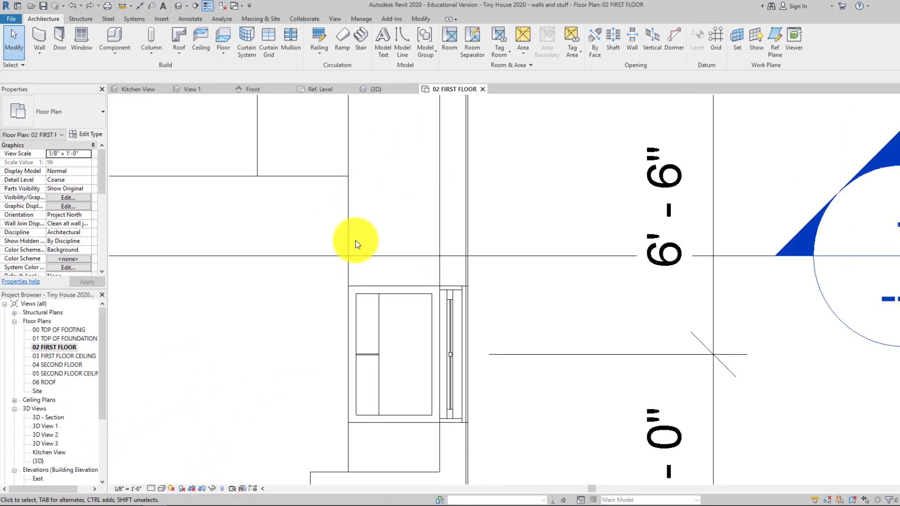
middle_drag(288, 282, 308, 241)
middle_drag(160, 408, 171, 351)
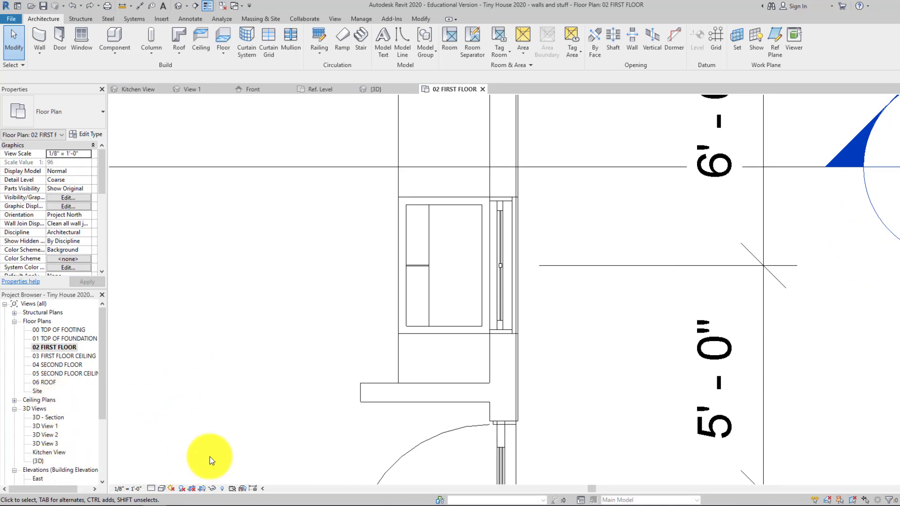
Step: Save the sink base cabinet family as a new family named base cabinet -1ft1in
click(375, 89)
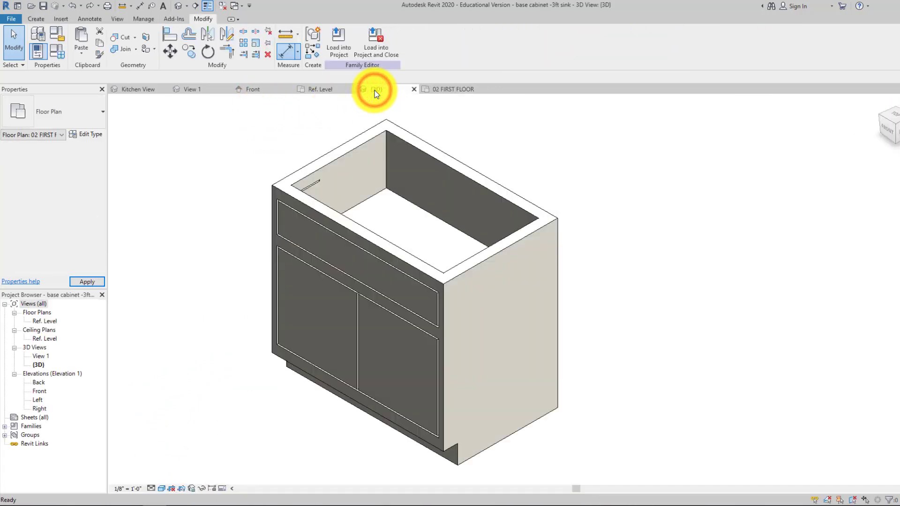
click(889, 133)
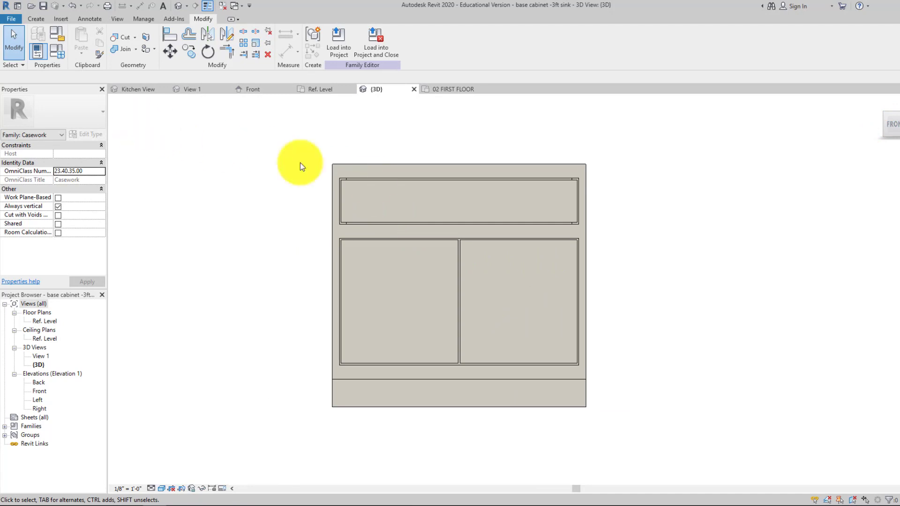
click(11, 20)
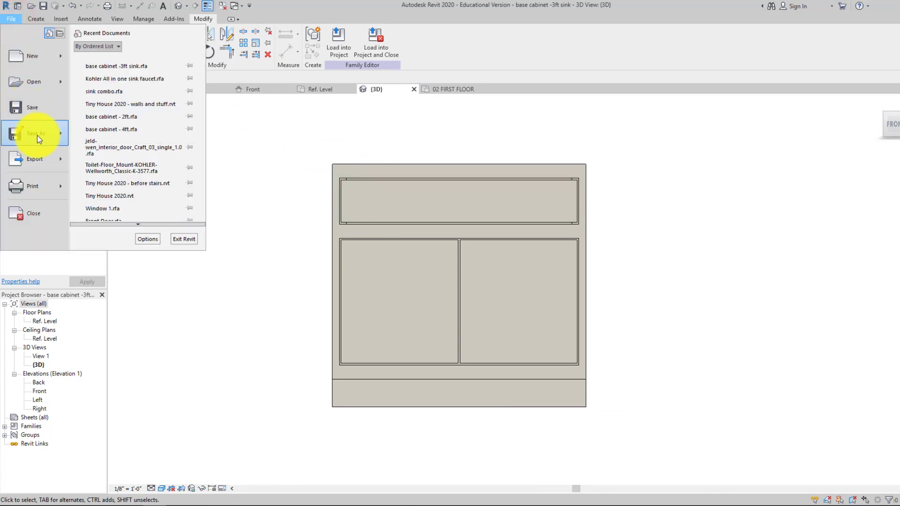
click(37, 136)
click(101, 131)
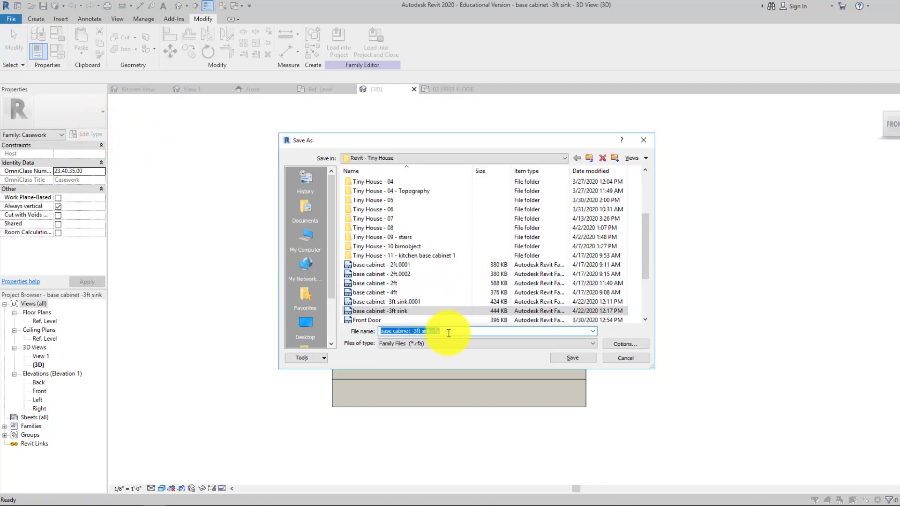
click(449, 331)
click(413, 332)
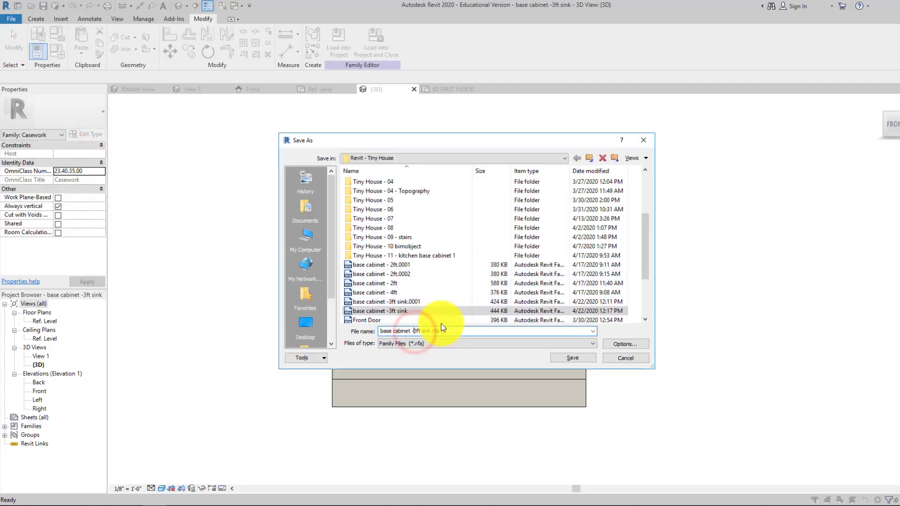
key(Right)
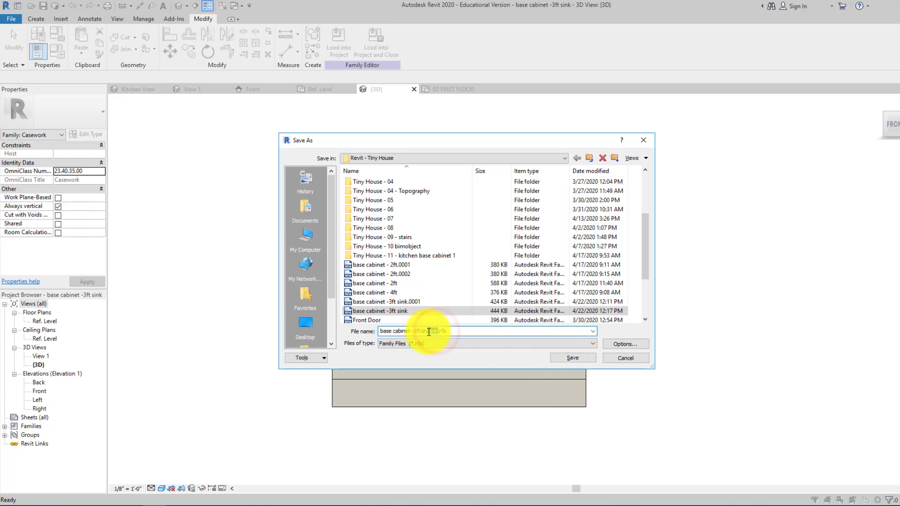
click(568, 359)
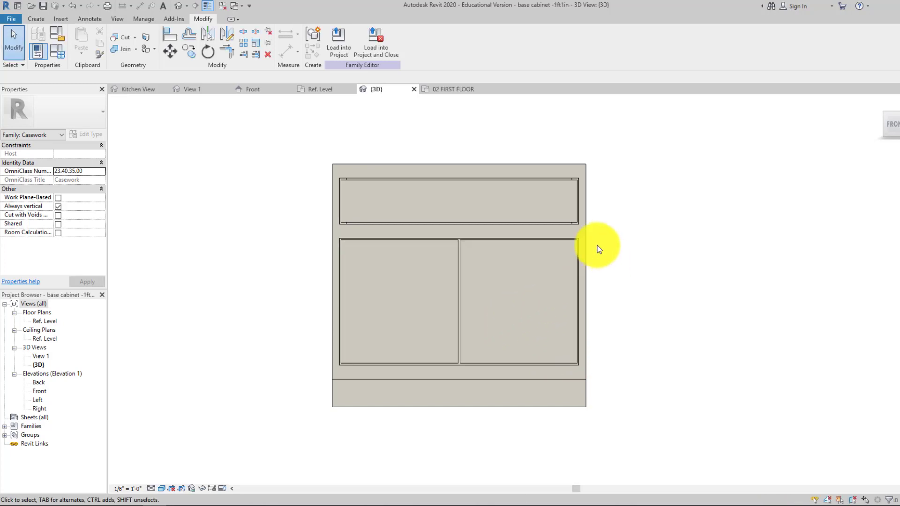
click(586, 250)
click(223, 317)
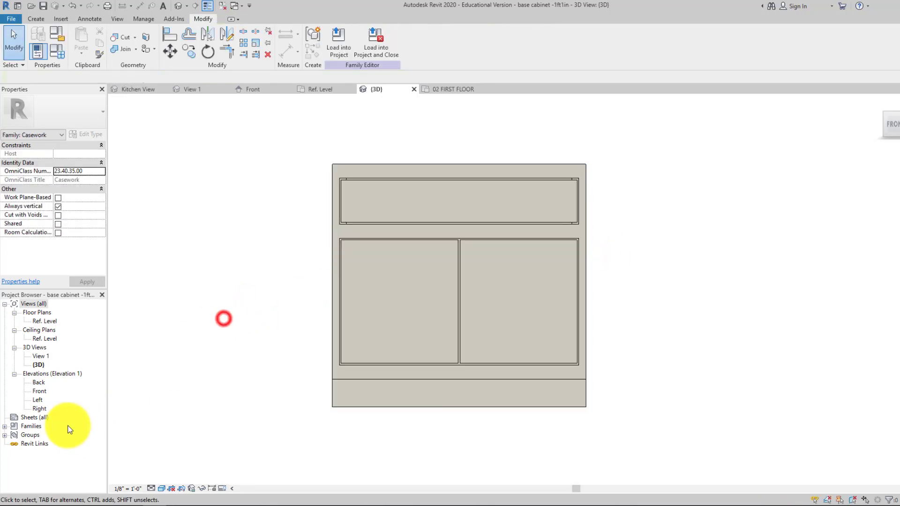
Step: Examine the new cabinet family's door and drawer layout in the Front elevation
click(41, 396)
double_click(42, 396)
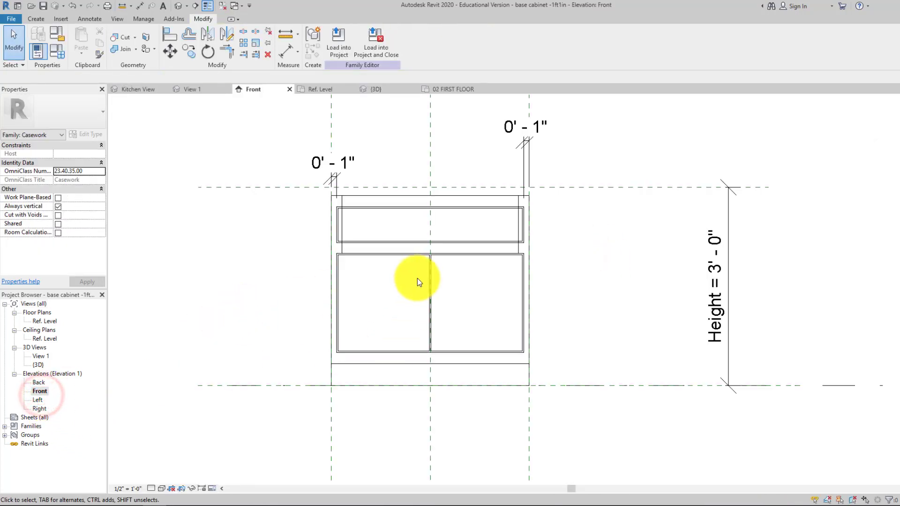
scroll(416, 278, down, 1)
scroll(409, 285, up, 2)
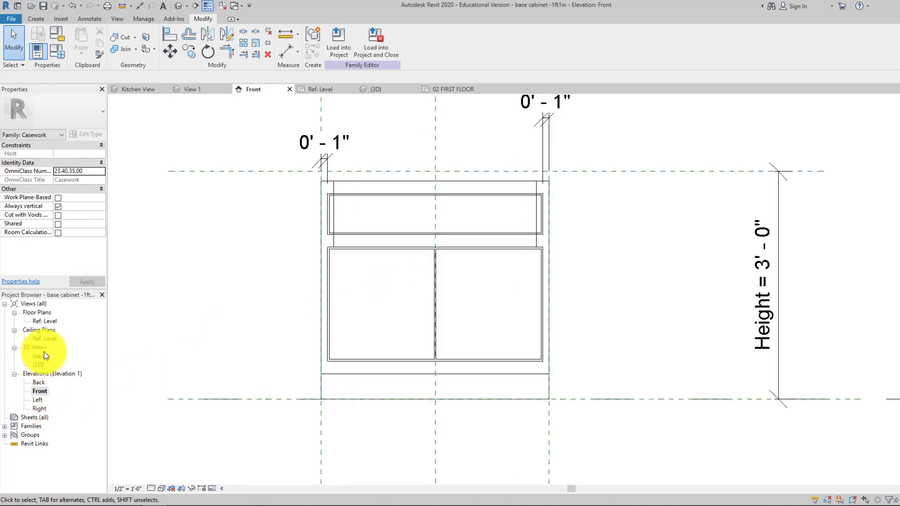
Step: Set the cabinet's Width parameter to 1'1" in the Ref. Level plan
double_click(47, 322)
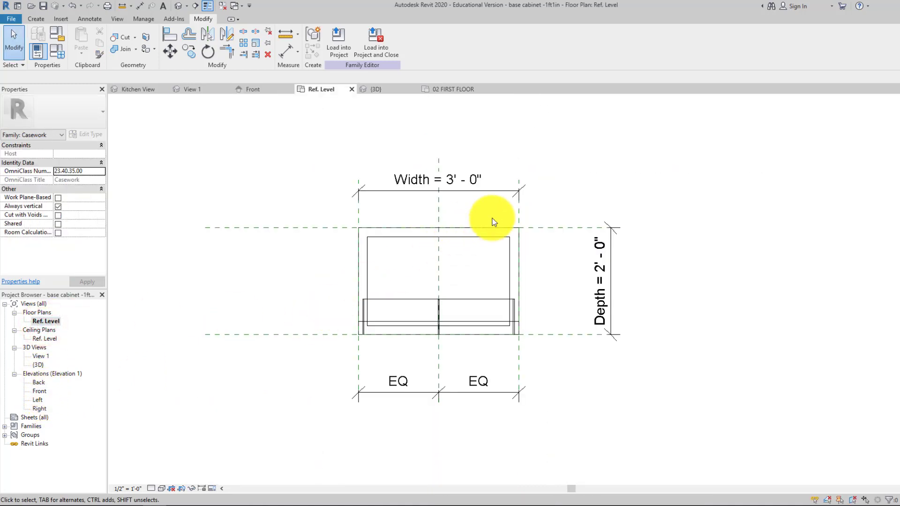
scroll(376, 245, up, 3)
middle_drag(375, 229, 334, 242)
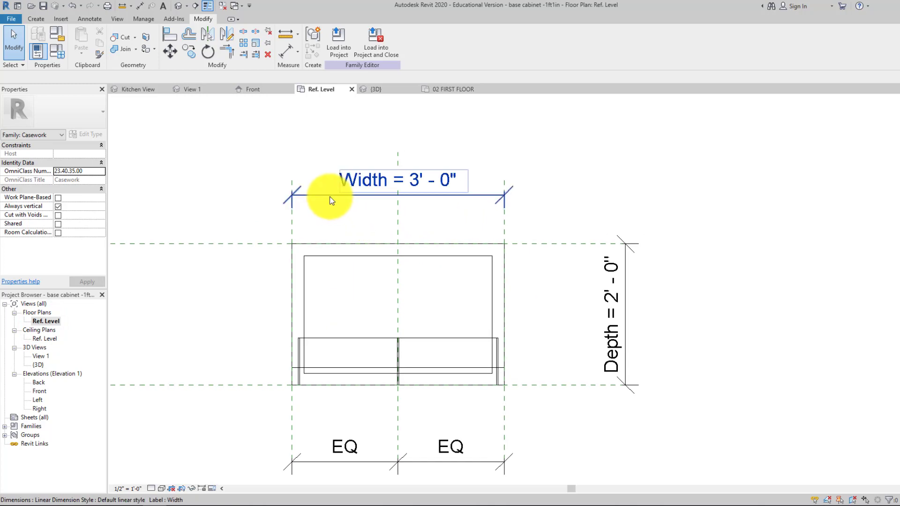
click(292, 225)
click(425, 176)
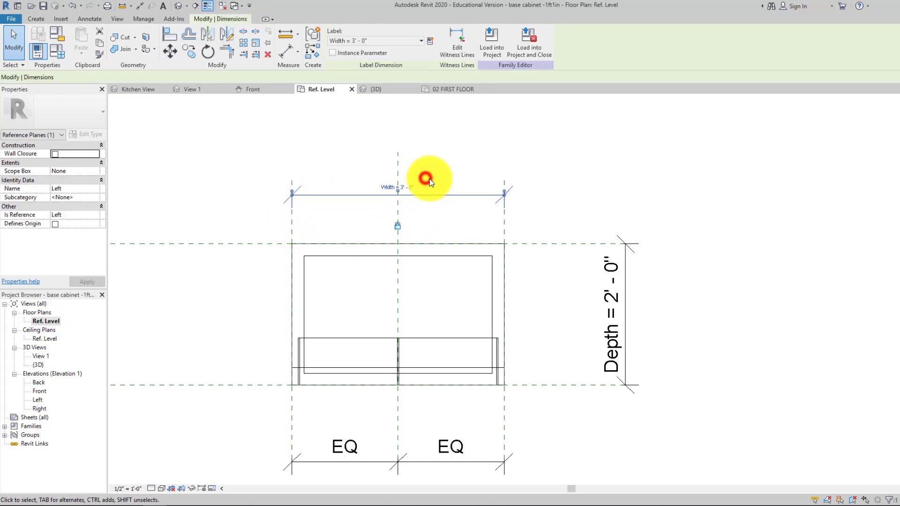
click(413, 185)
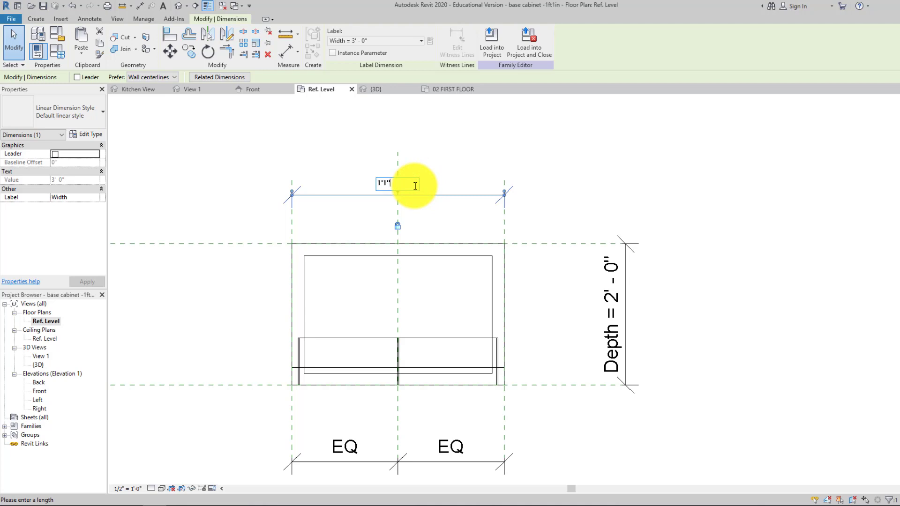
key(Return)
click(507, 179)
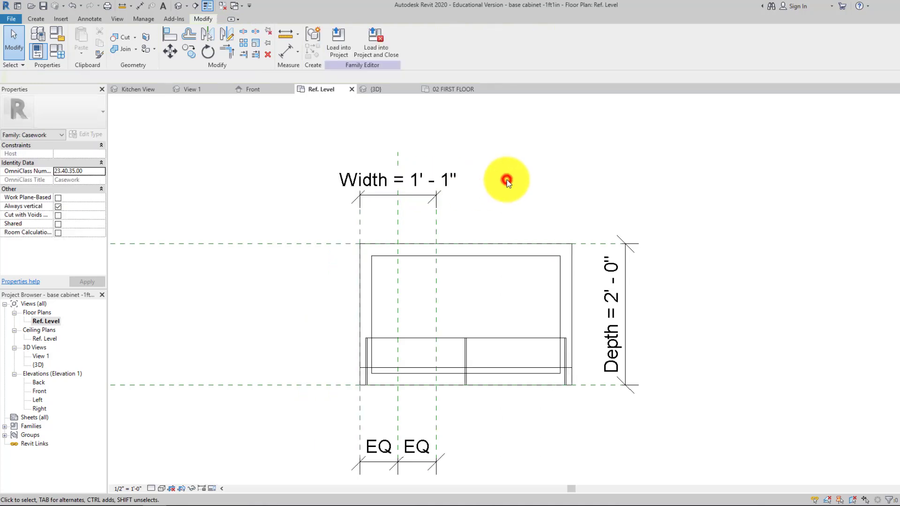
Step: Pull the side of the cabinet body extrusion in to the reference plane at the end of the Width dimension
click(573, 294)
drag(576, 313, 436, 313)
click(734, 493)
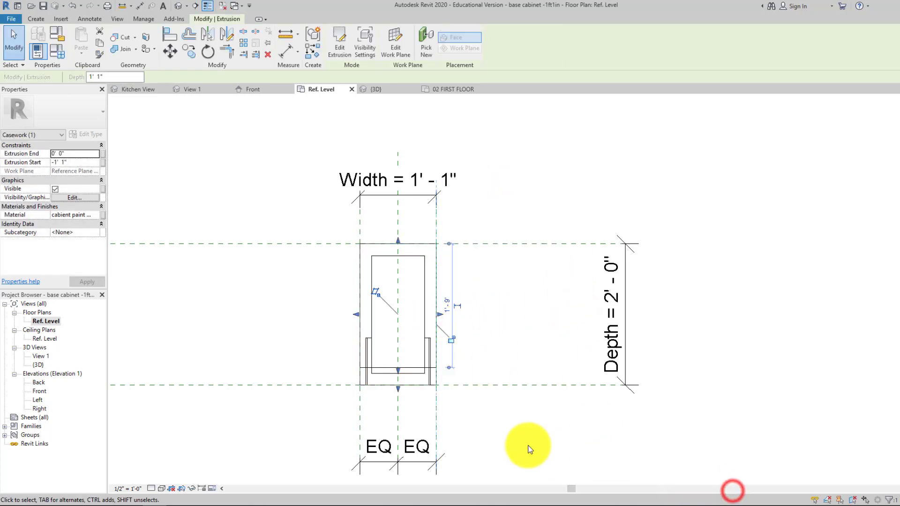
Step: Delete the sink's void extrusion from the upper part of the cabinet in the Front elevation
click(520, 440)
double_click(41, 391)
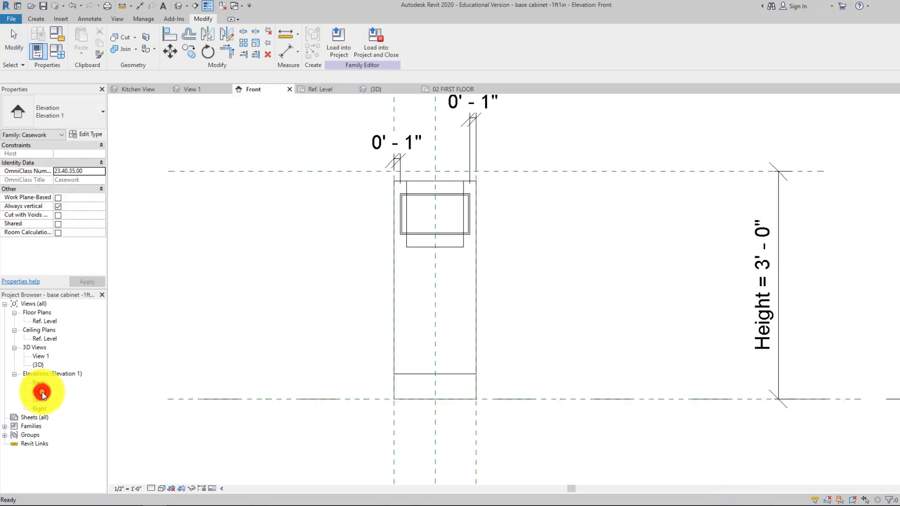
click(426, 246)
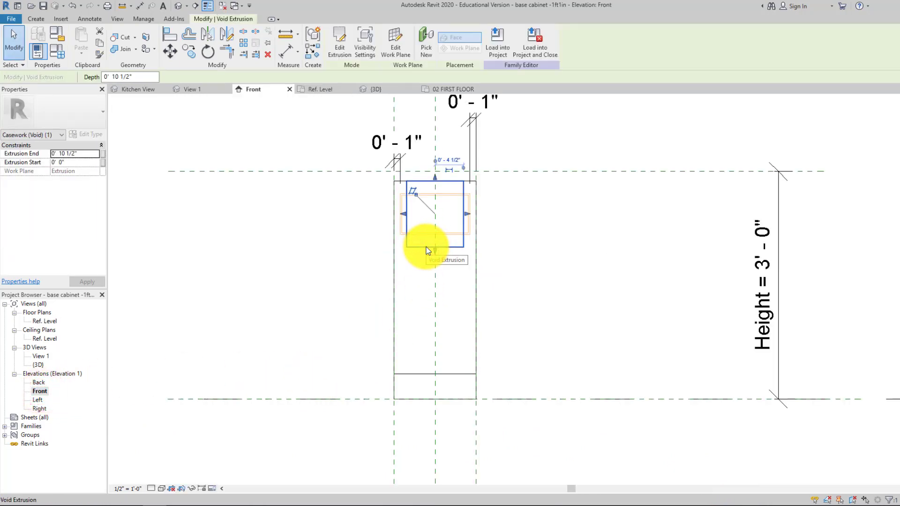
key(Escape)
middle_drag(420, 294, 382, 293)
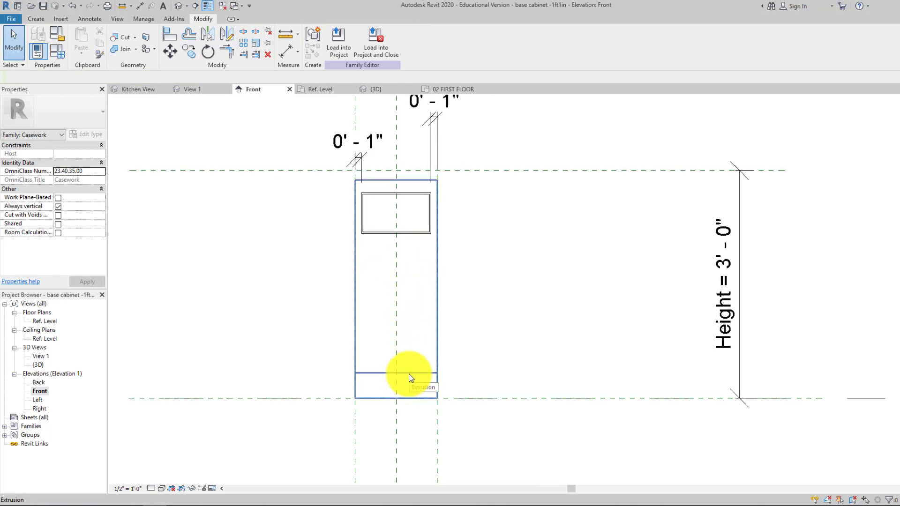
Step: Examine the drawer panel's void outline and its side offsets from the cabinet edges in the Front elevation
scroll(404, 279, up, 3)
scroll(403, 279, down, 2)
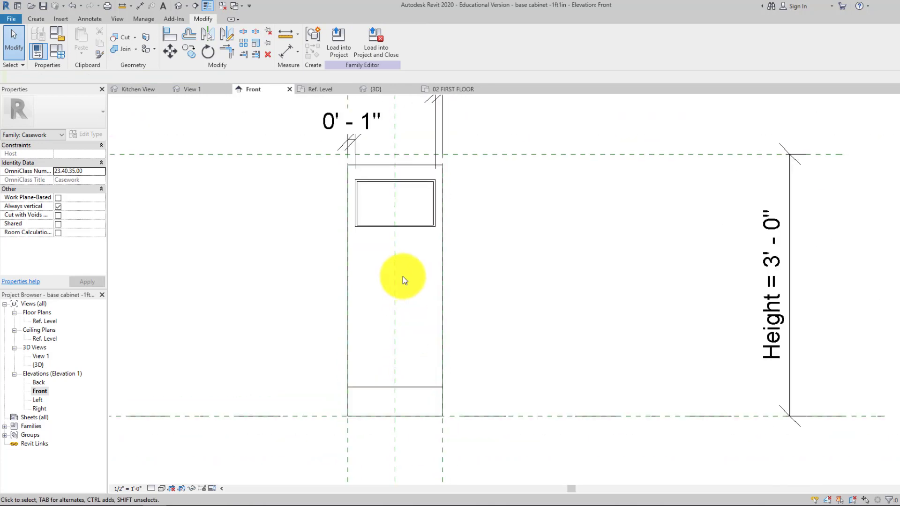
mouse_move(455, 266)
middle_down()
mouse_move(464, 276)
mouse_move(456, 293)
mouse_move(447, 234)
middle_up()
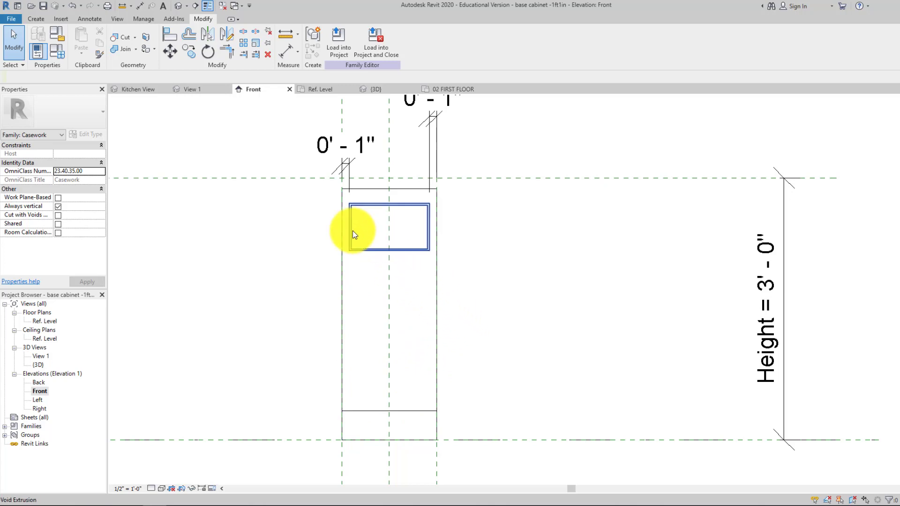
middle_drag(428, 202, 423, 248)
scroll(420, 243, up, 3)
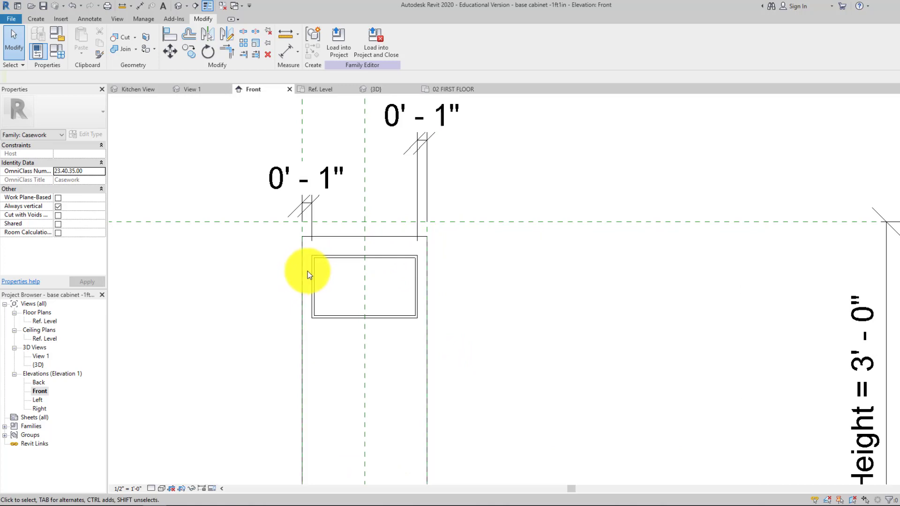
middle_drag(396, 196, 376, 239)
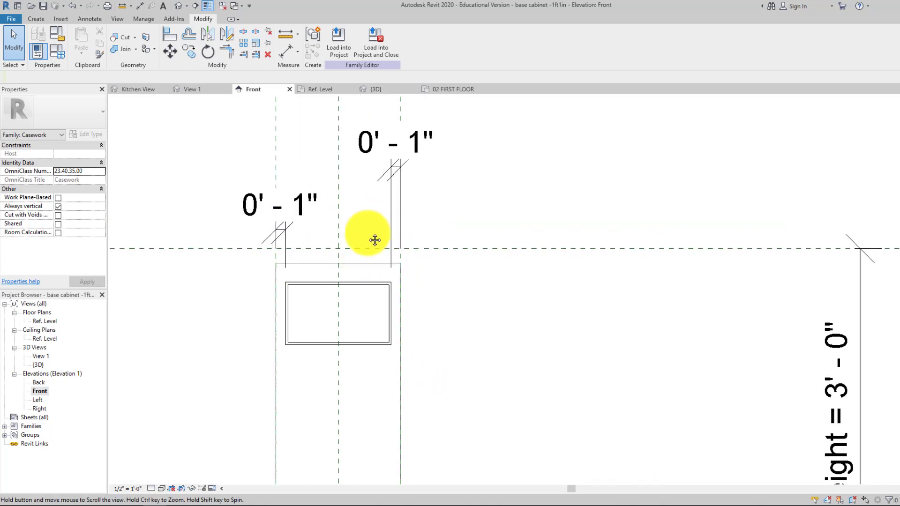
click(391, 307)
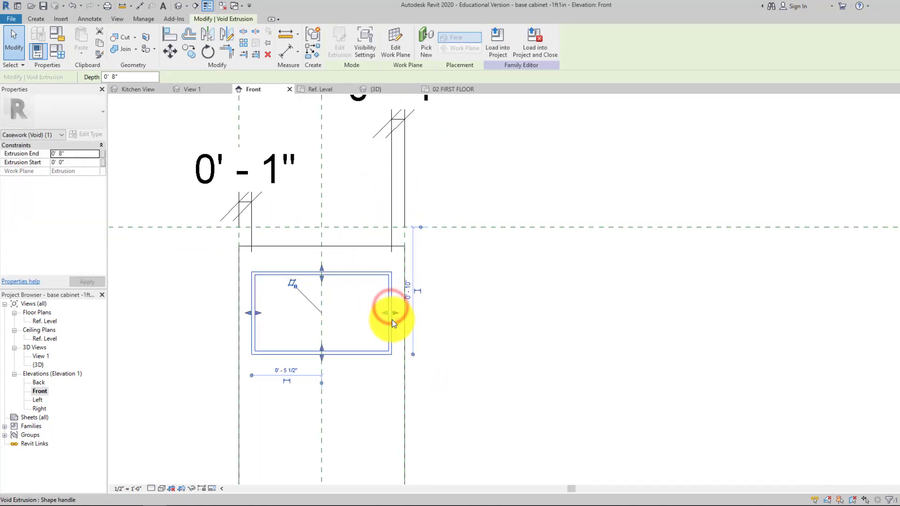
scroll(392, 320, up, 1)
scroll(336, 252, up, 1)
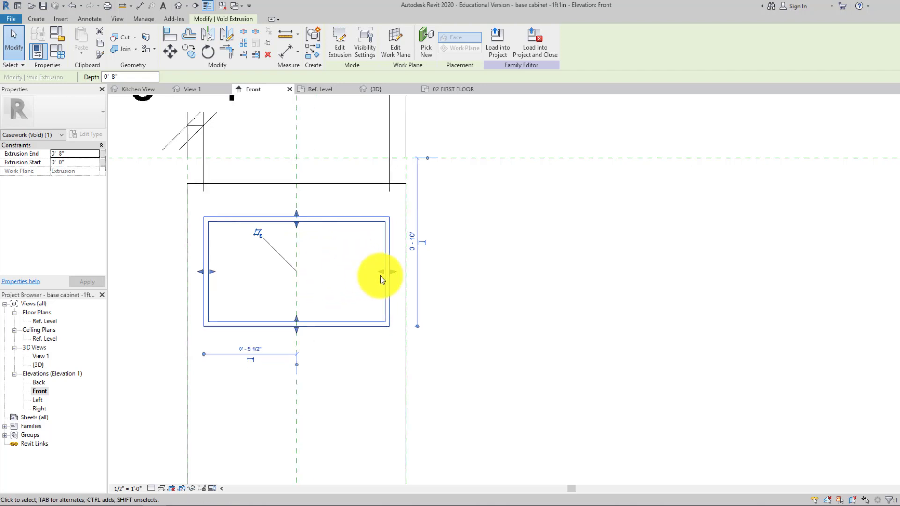
scroll(382, 271, down, 2)
middle_drag(367, 213, 367, 221)
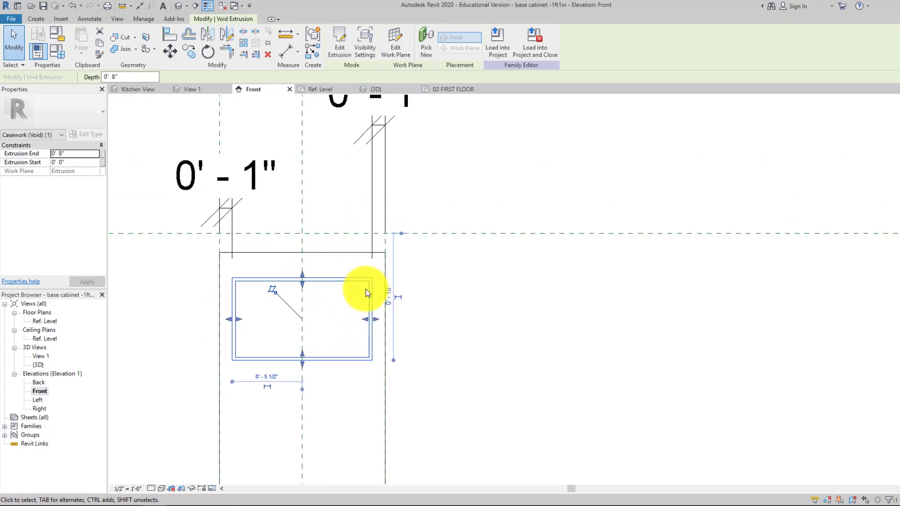
Step: Edit the drawer void's sketch and set the offset between its outer vertical line and the neighbouring cabinet side to 2"
click(378, 288)
click(372, 294)
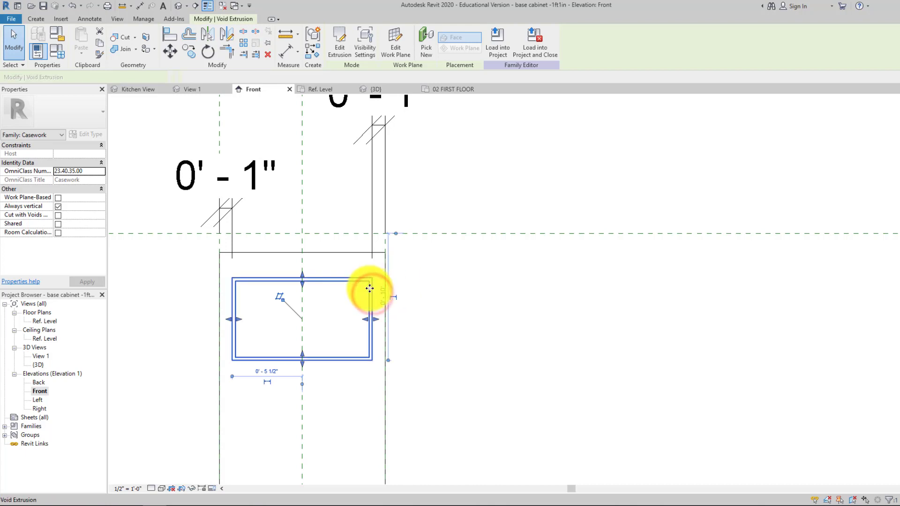
click(339, 50)
click(372, 294)
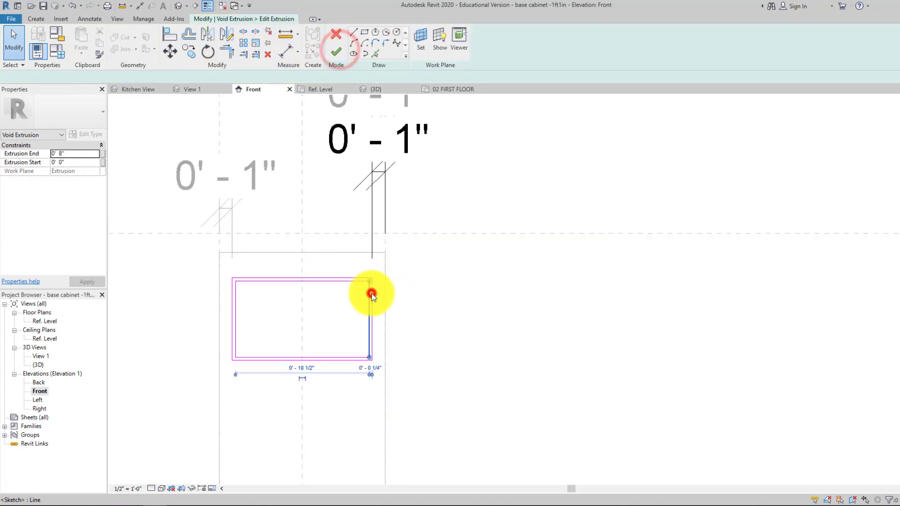
click(372, 295)
click(372, 295)
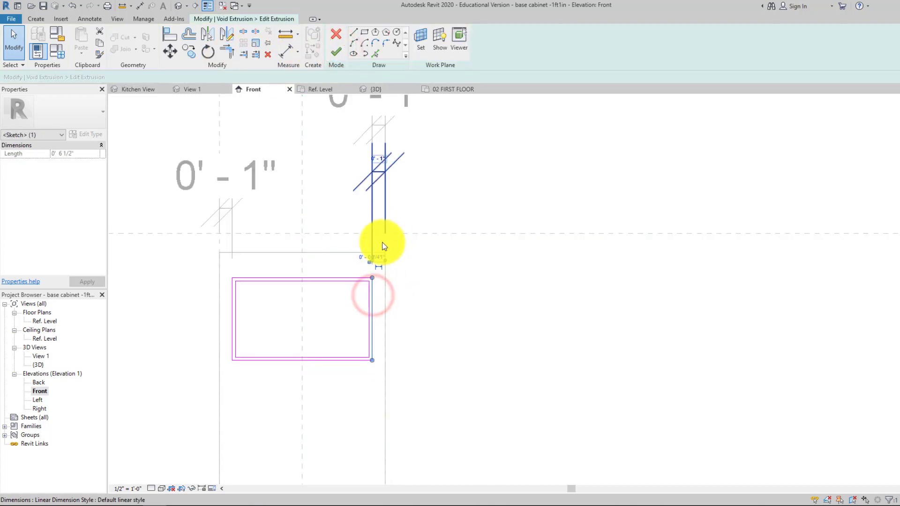
middle_drag(398, 187, 396, 193)
click(379, 262)
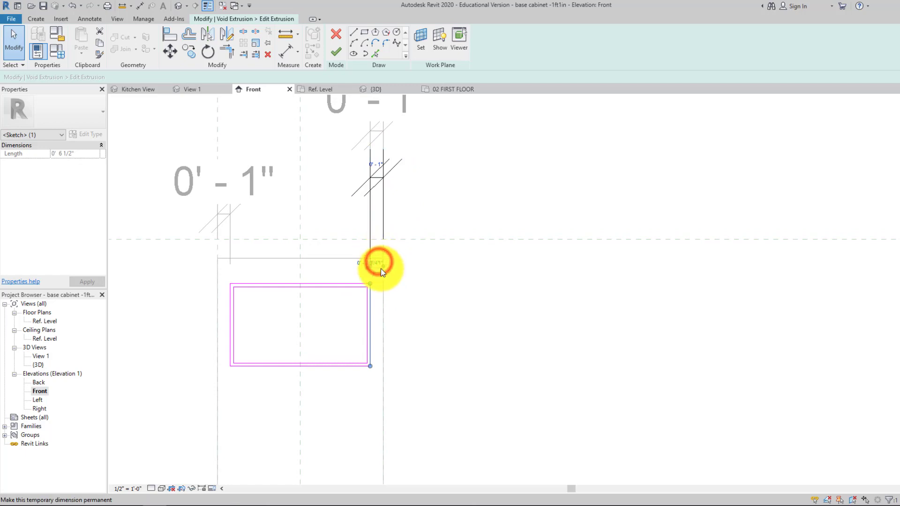
middle_drag(411, 267, 410, 319)
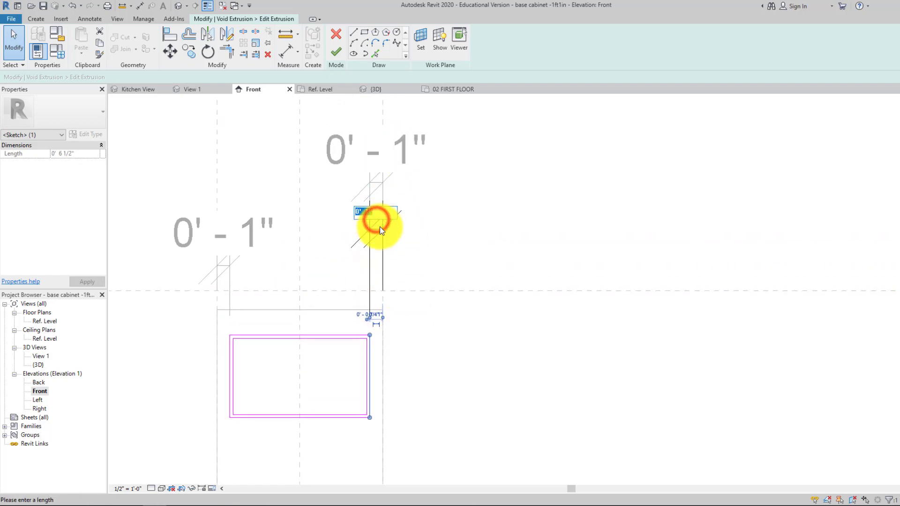
key(Return)
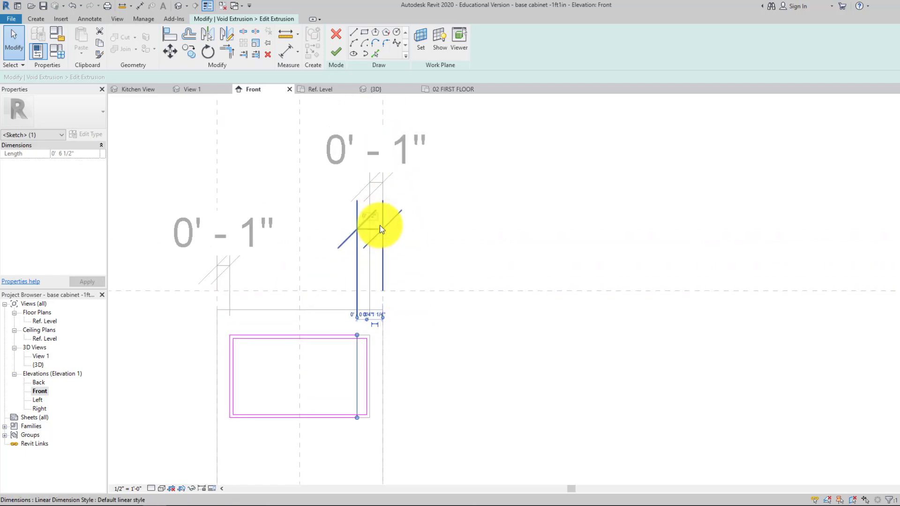
Step: Move the inner vertical sketch line just inside the shifted outer line and finish the drawer void's sketch
scroll(360, 365, up, 3)
click(371, 372)
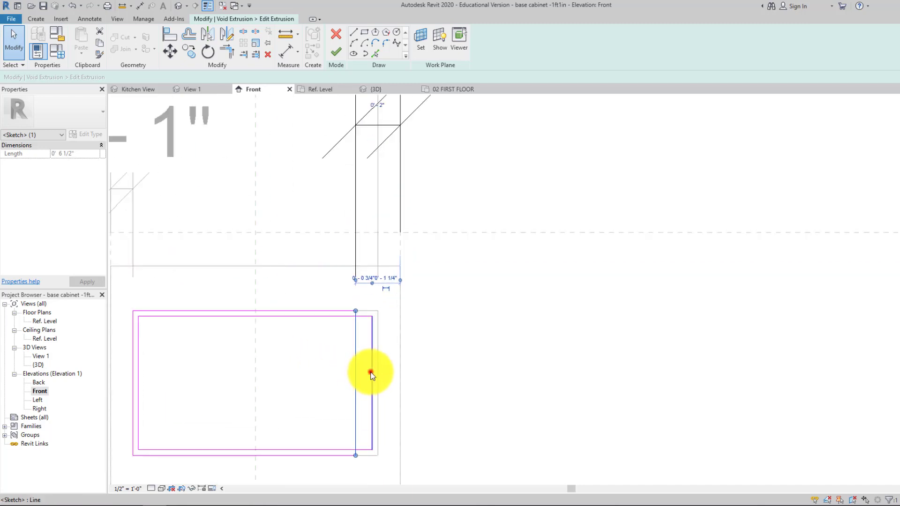
drag(354, 372, 331, 371)
scroll(332, 328, down, 2)
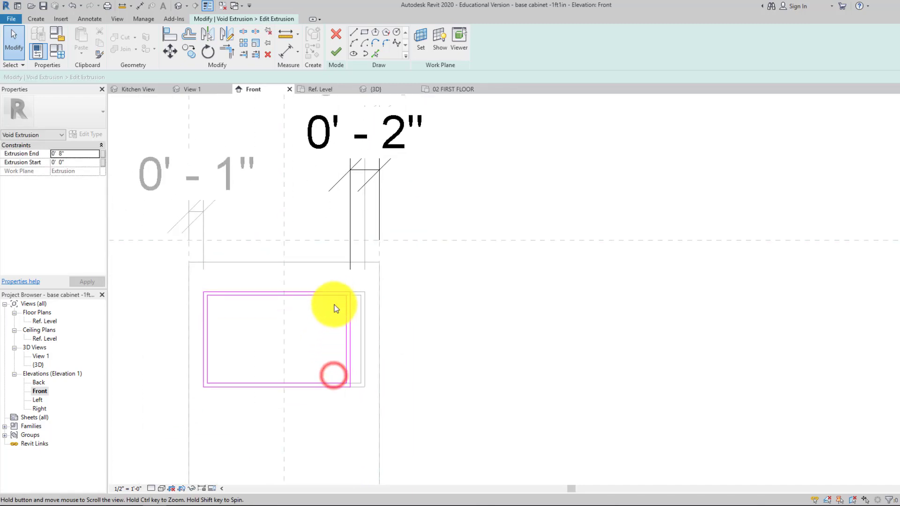
click(344, 51)
middle_drag(417, 421, 415, 310)
click(415, 310)
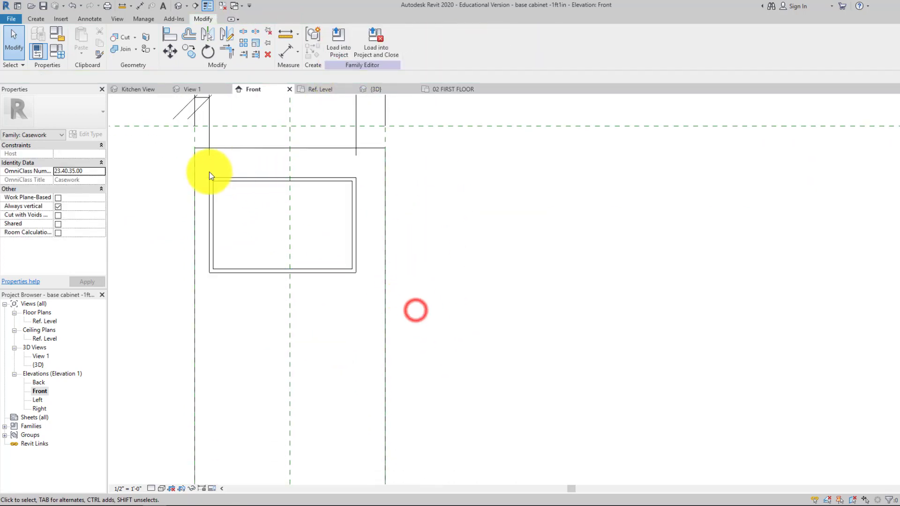
Step: Copy the drawer void straight down by about 8 1/2" to make a second panel outline below it
drag(204, 172, 367, 281)
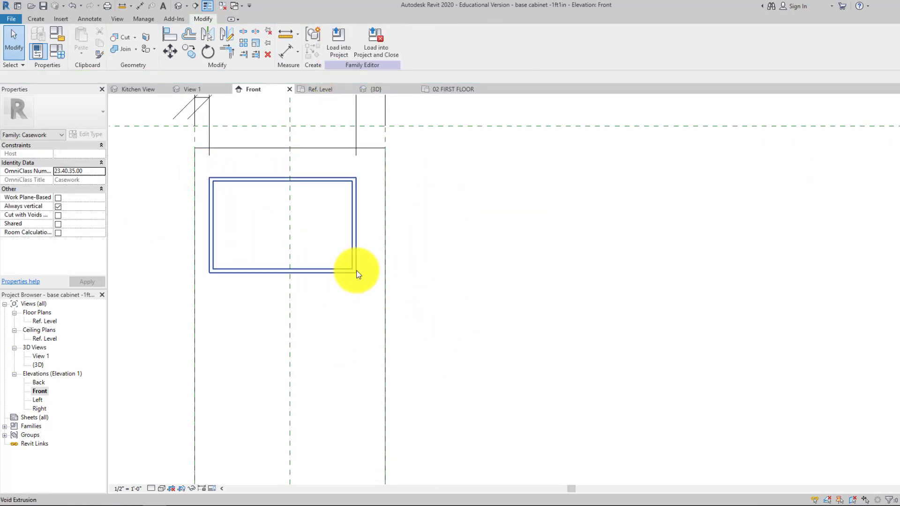
click(356, 272)
middle_drag(322, 261, 315, 255)
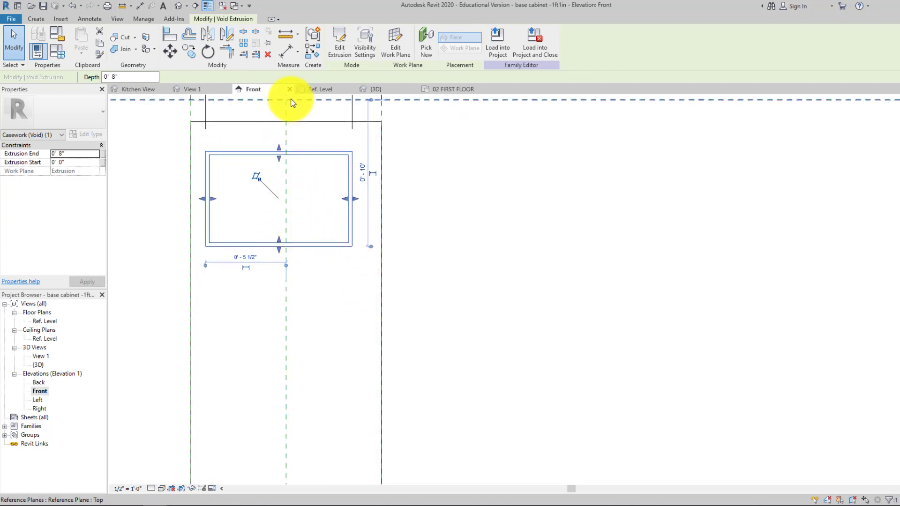
click(189, 52)
click(350, 152)
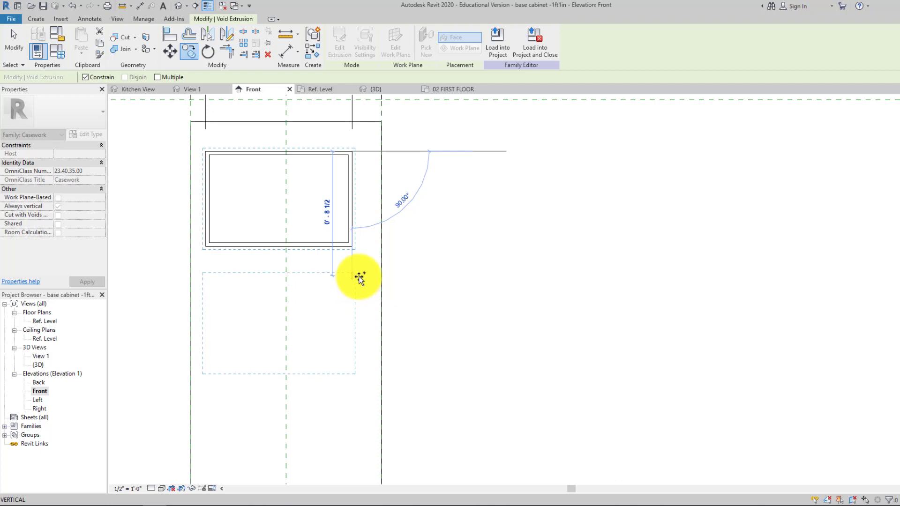
click(360, 278)
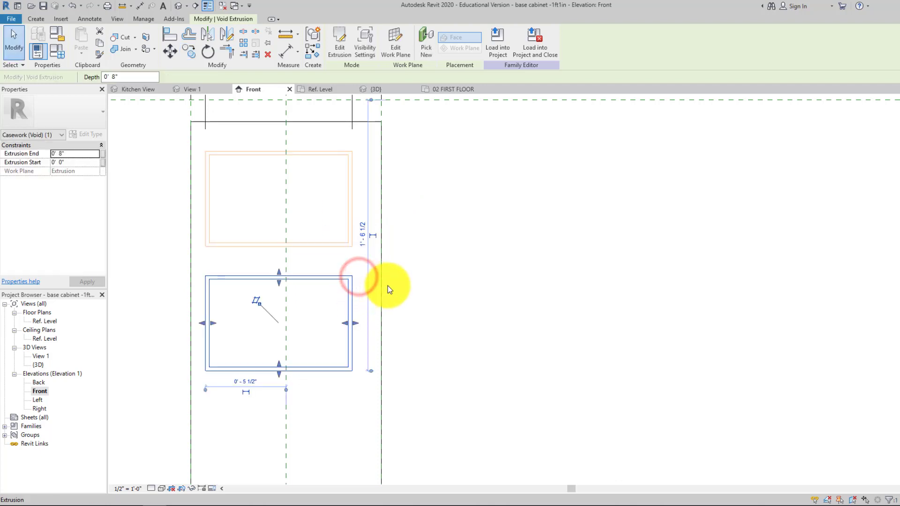
click(387, 285)
Step: Open the copied void's sketch for editing and dimension the distance from its bottom outer line to the toe kick line
scroll(387, 285, down, 3)
scroll(349, 296, up, 3)
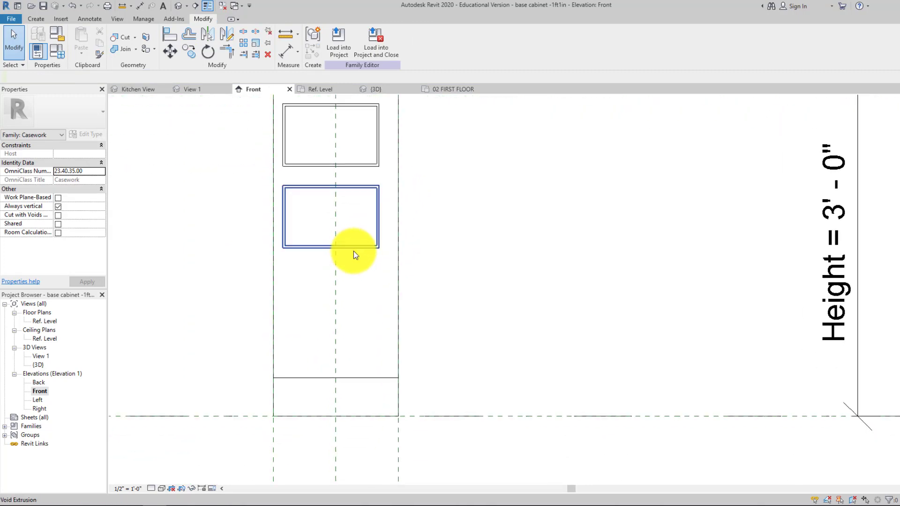
click(354, 249)
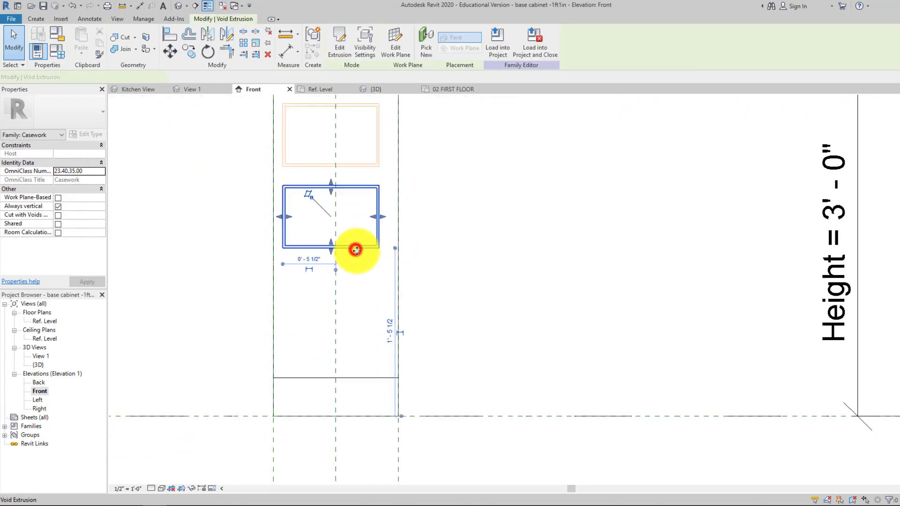
click(339, 51)
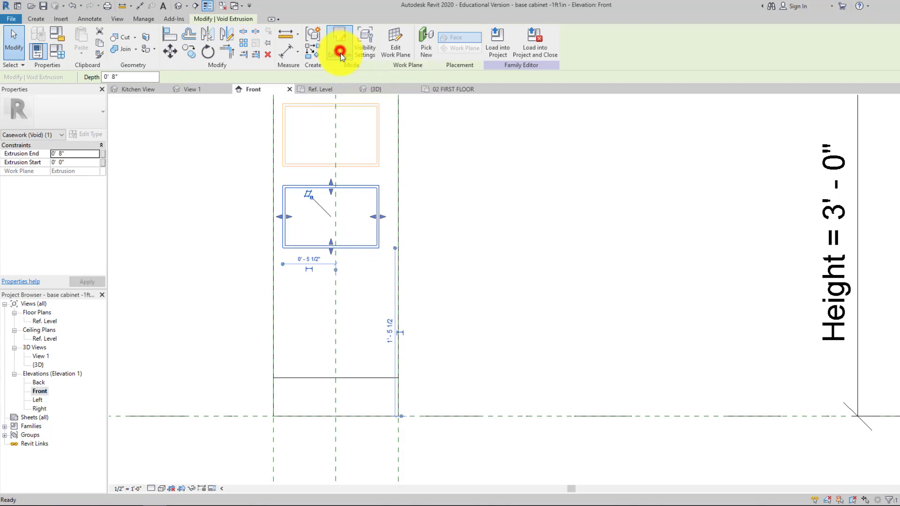
click(285, 50)
click(365, 249)
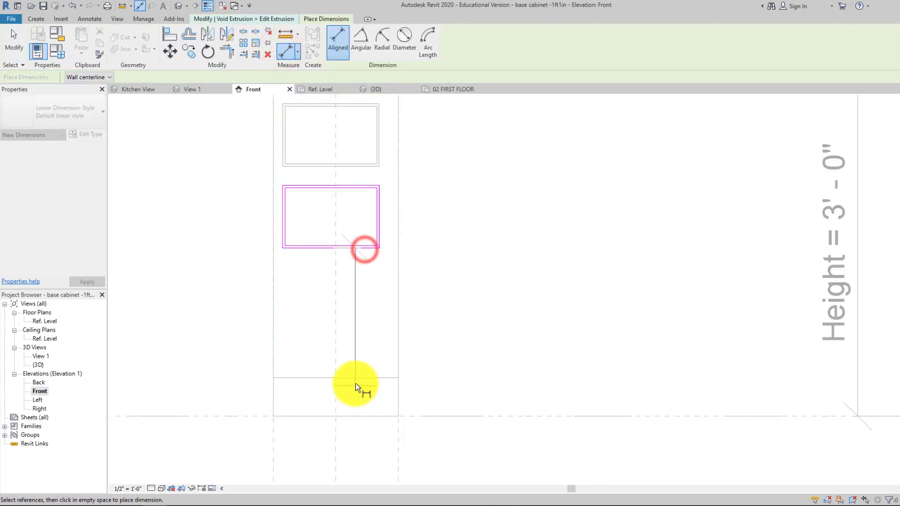
click(356, 377)
click(459, 345)
key(Escape)
key(Escape)
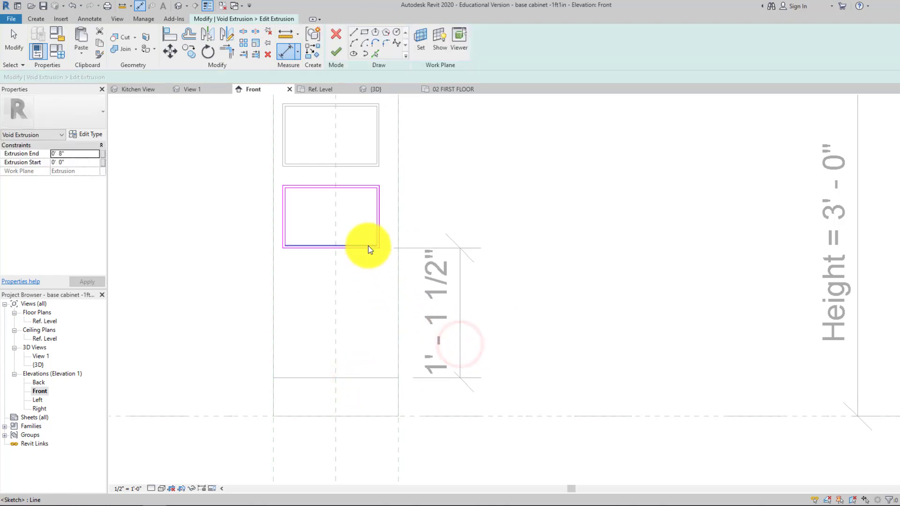
Step: Try to edit the dimension between the lower panel's bottom line and the toe kick line
click(370, 248)
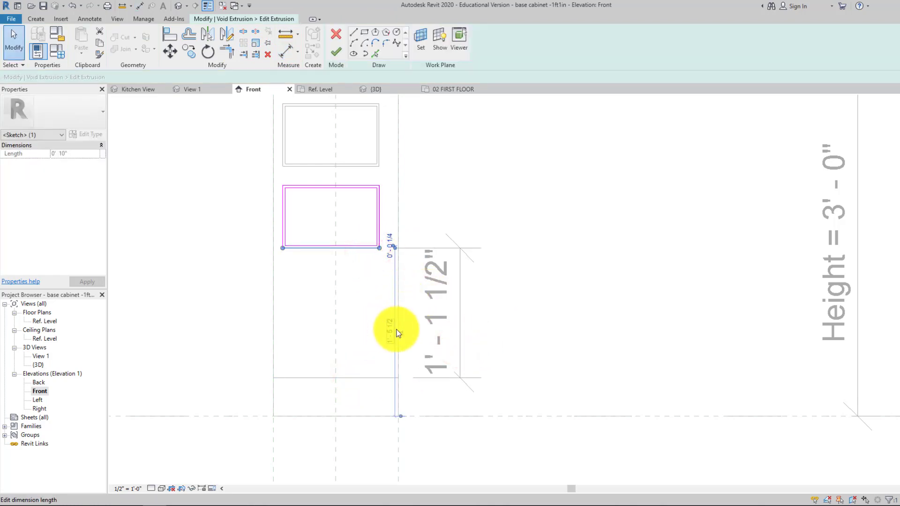
click(443, 313)
click(369, 248)
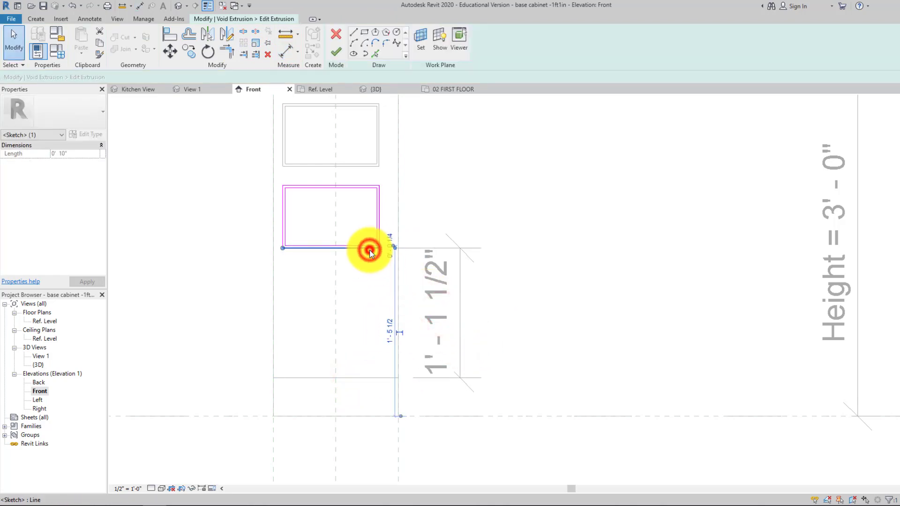
click(448, 250)
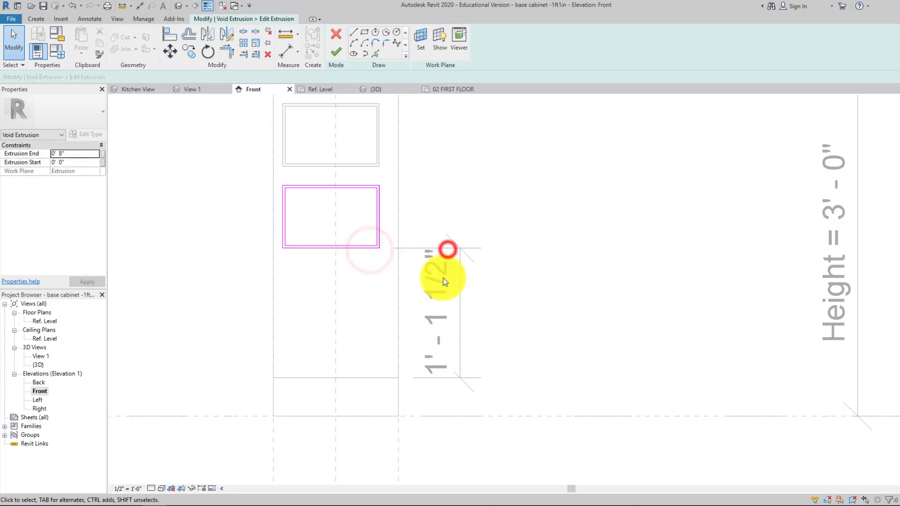
Step: Stretch the lower panel's outer bottom line down to about 7" above the cabinet base and move the inner bottom line just above it
click(367, 249)
scroll(361, 263, up, 1)
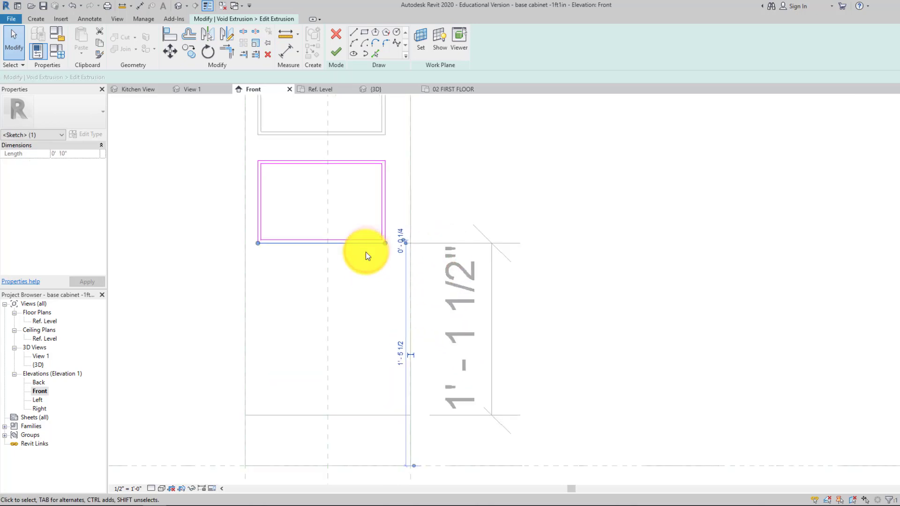
drag(364, 247, 363, 376)
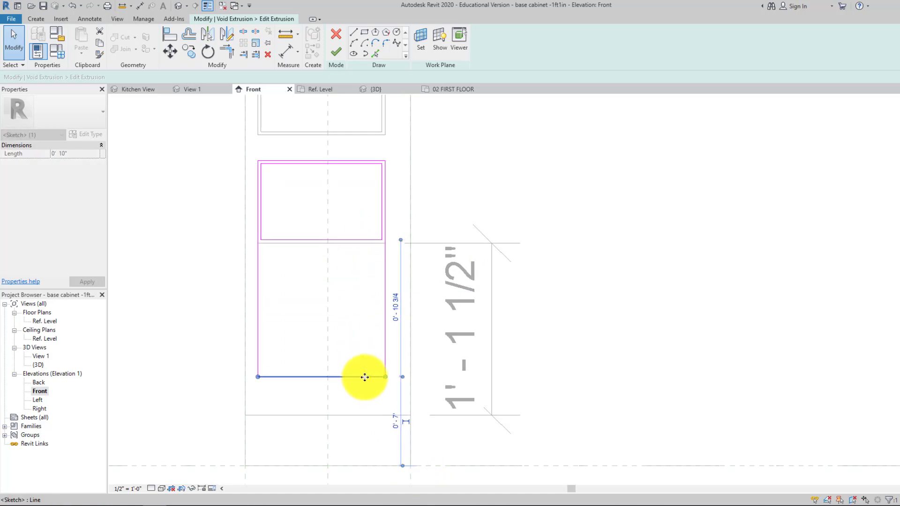
drag(359, 240, 351, 371)
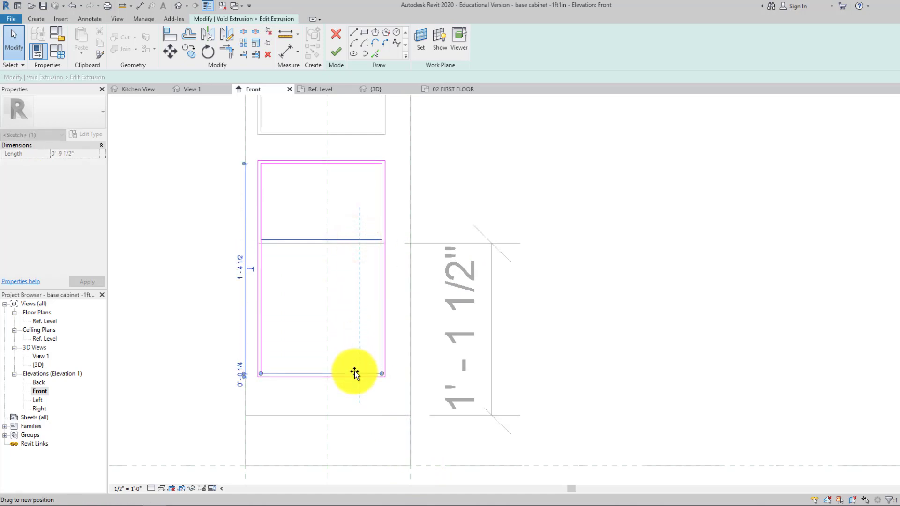
click(358, 355)
click(355, 33)
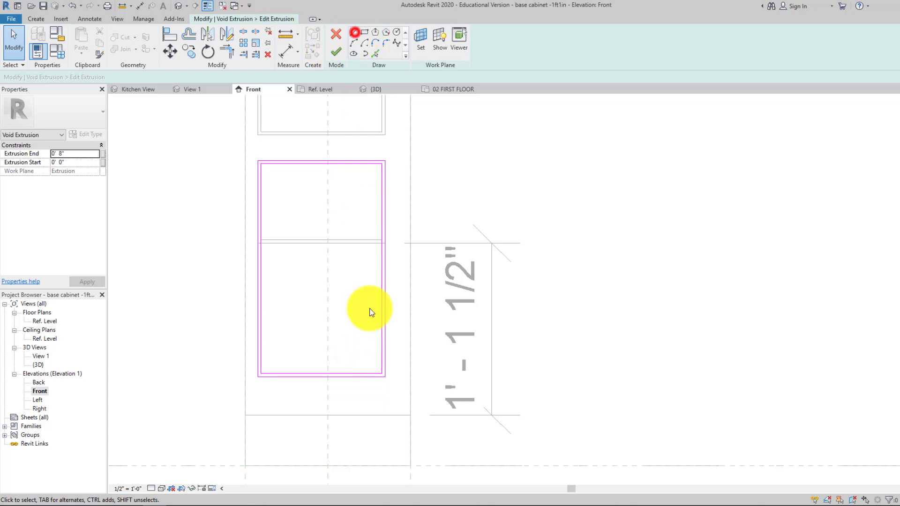
Step: Draw a vertical guide line 2" long upward from the toe kick line below the lower panel
click(355, 32)
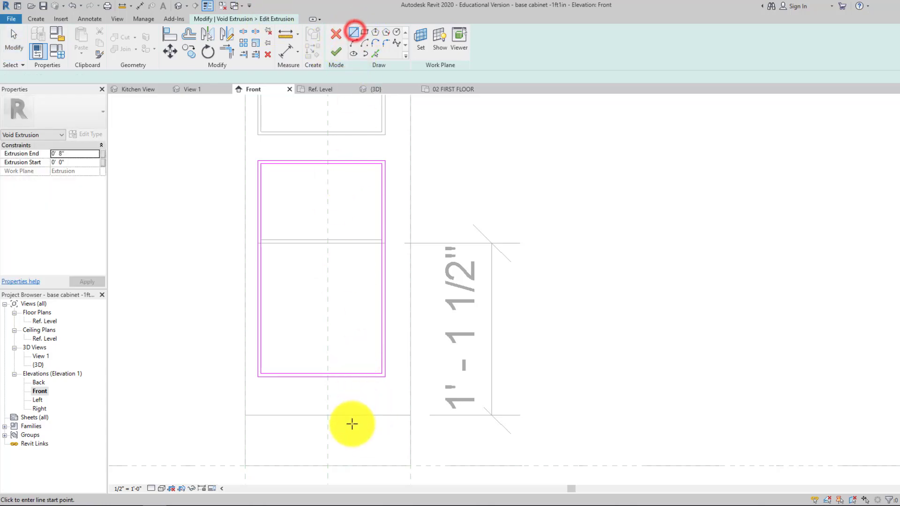
click(353, 416)
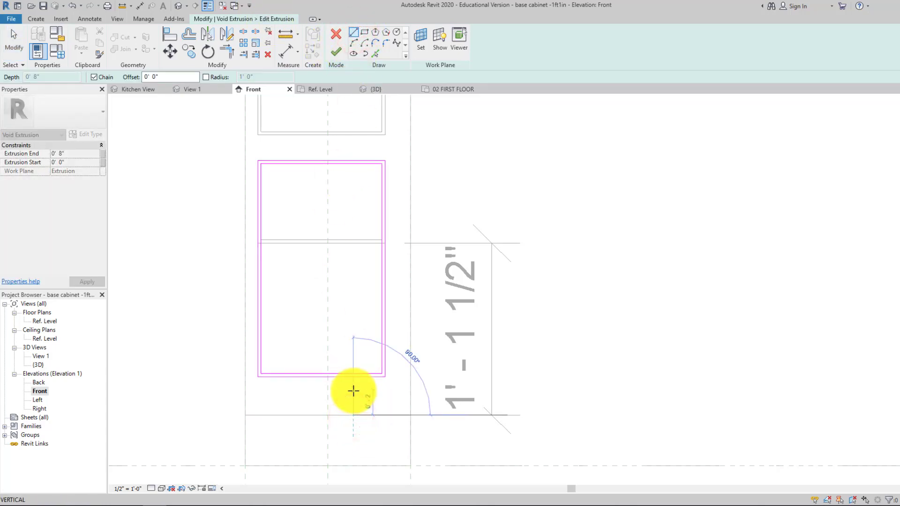
click(353, 391)
key(Escape)
key(Escape)
scroll(362, 386, up, 2)
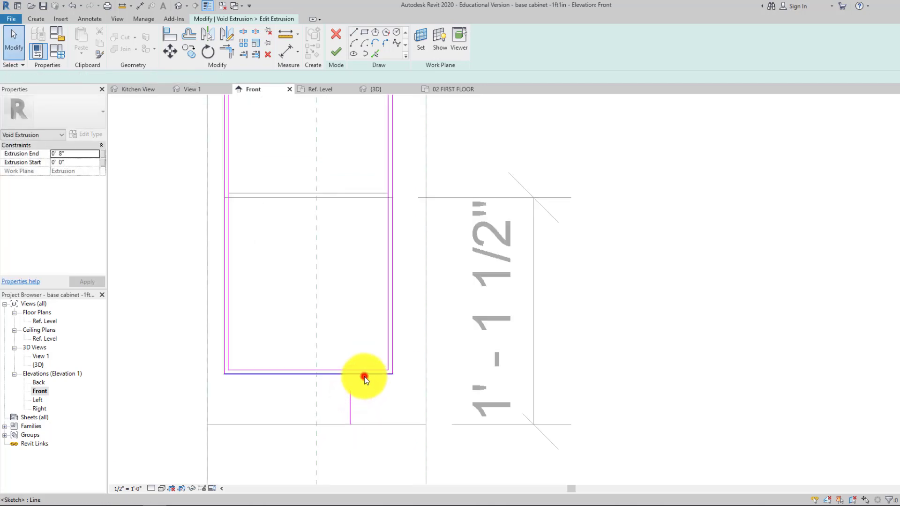
Step: Lower the panel's outer and inner bottom lines to the guide line's upper end and delete the guide line
drag(364, 376, 364, 386)
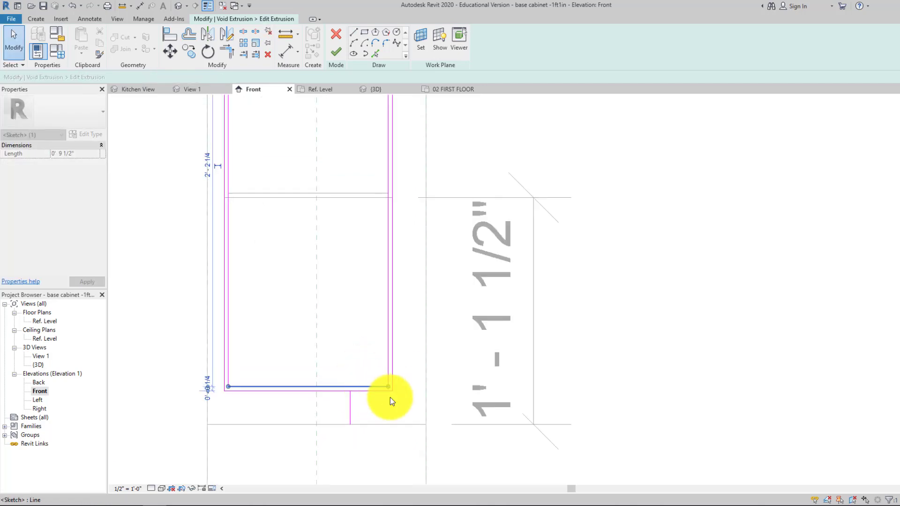
click(351, 406)
key(Delete)
scroll(404, 388, down, 1)
scroll(404, 387, down, 1)
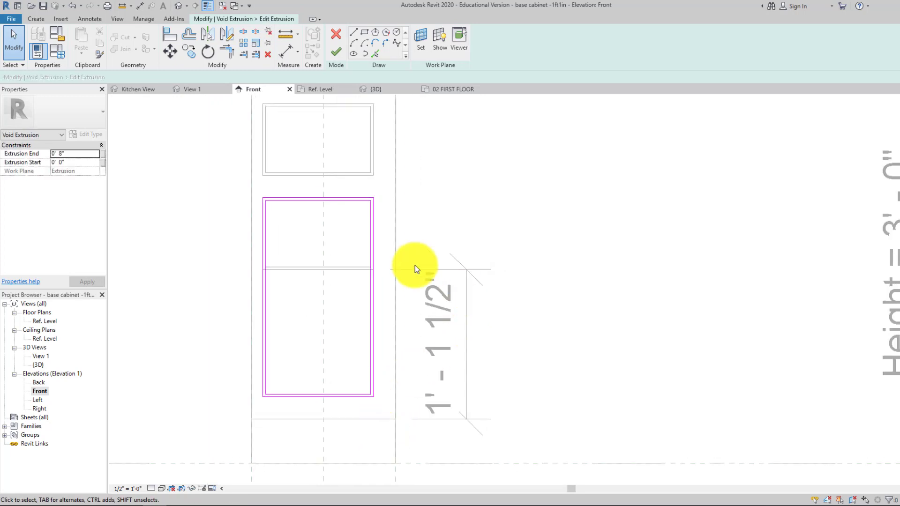
Step: Finish the void sketch and delete the dimension between the lower panel and the toe kick line
click(334, 54)
scroll(445, 300, up, 1)
click(466, 274)
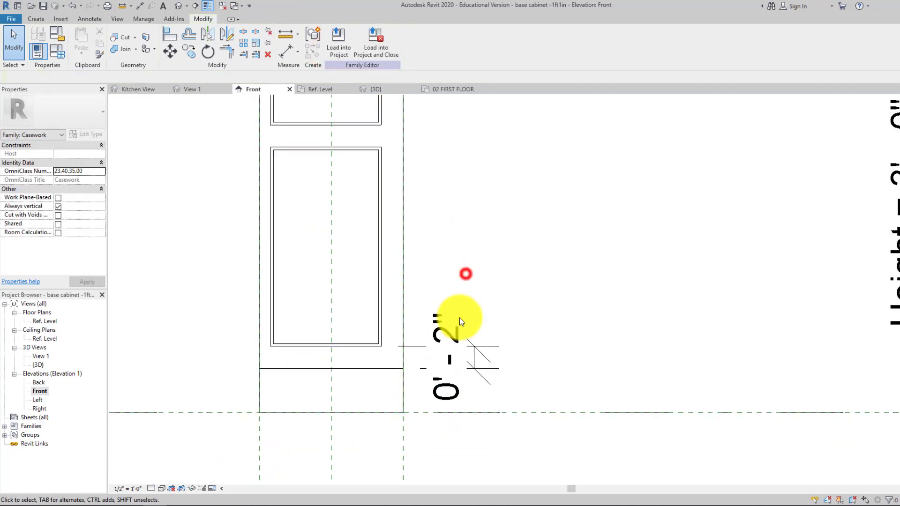
click(467, 334)
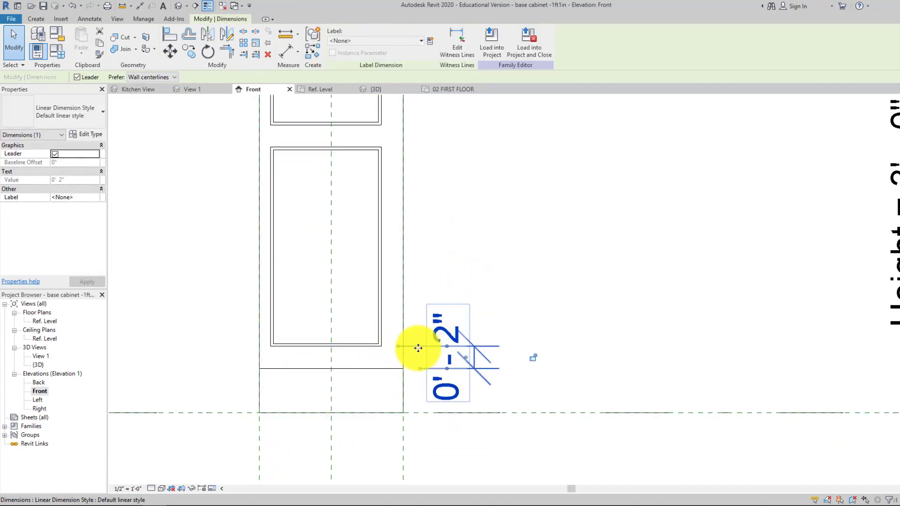
key(Delete)
scroll(478, 276, down, 2)
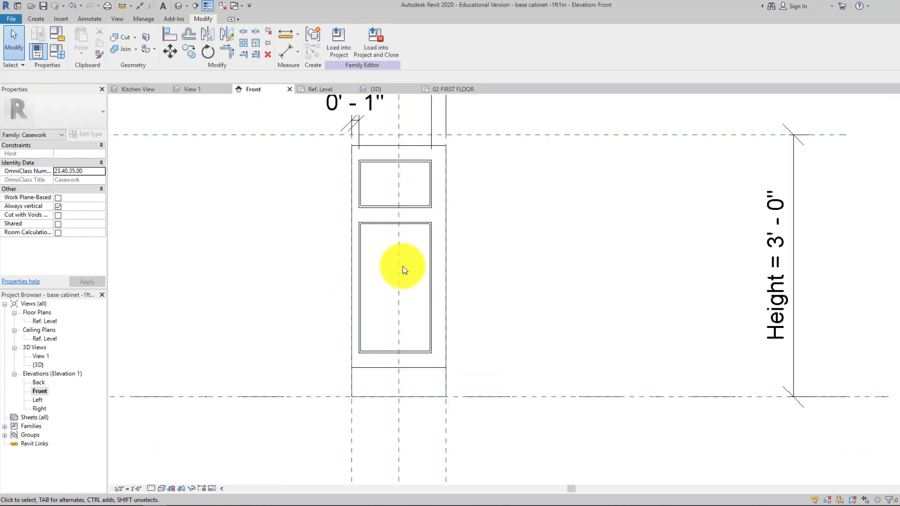
mouse_move(441, 259)
middle_down()
mouse_move(435, 287)
mouse_move(421, 266)
mouse_move(430, 257)
middle_up()
key(ctrl+z)
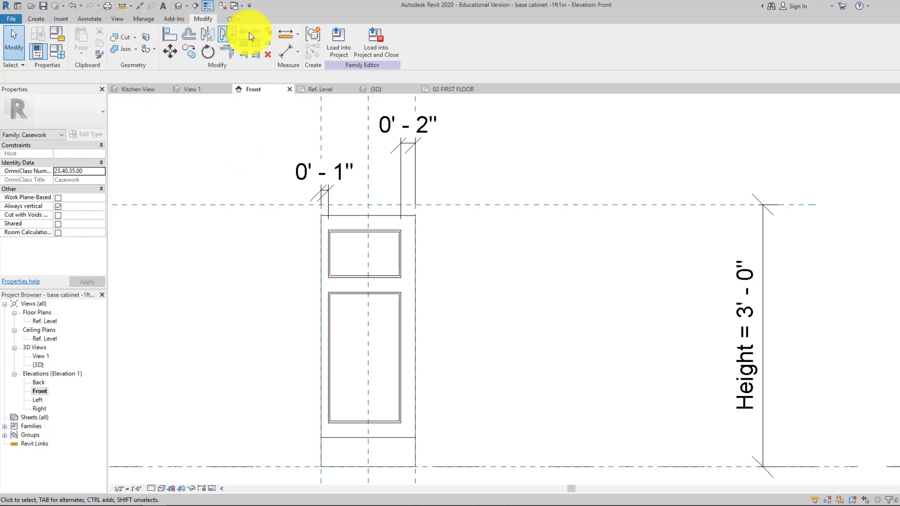
Step: Load the base cabinet family into the Tiny House project and place one instance in open floor near the sink cabinet
click(340, 43)
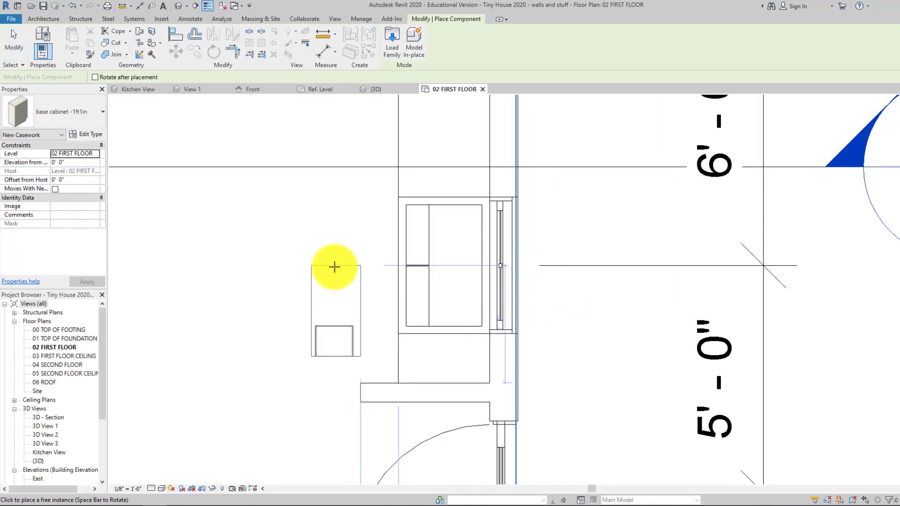
click(330, 269)
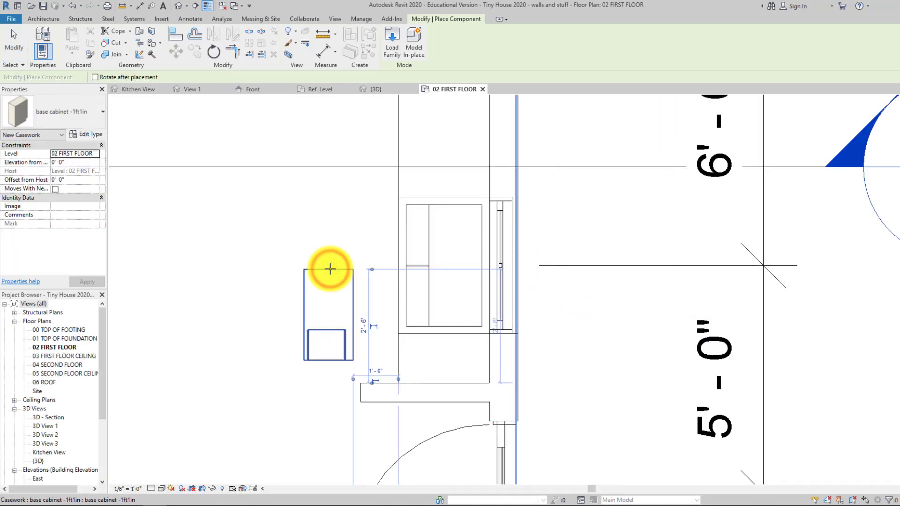
key(Escape)
key(Escape)
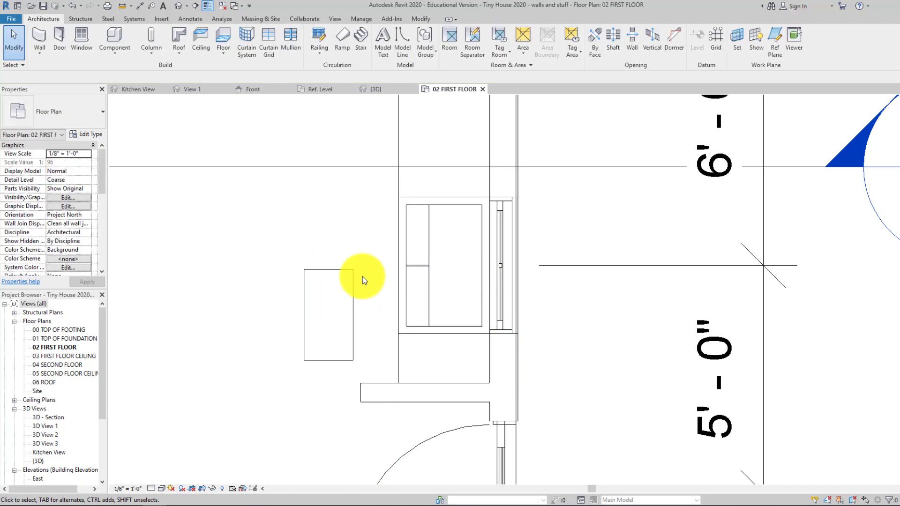
Step: Rotate the placed base cabinet 90° clockwise in plan
click(352, 272)
click(211, 50)
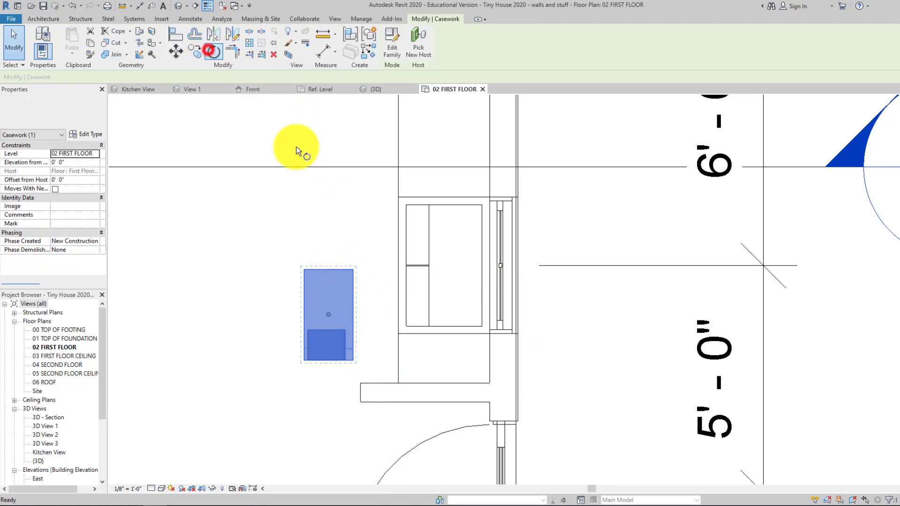
click(328, 216)
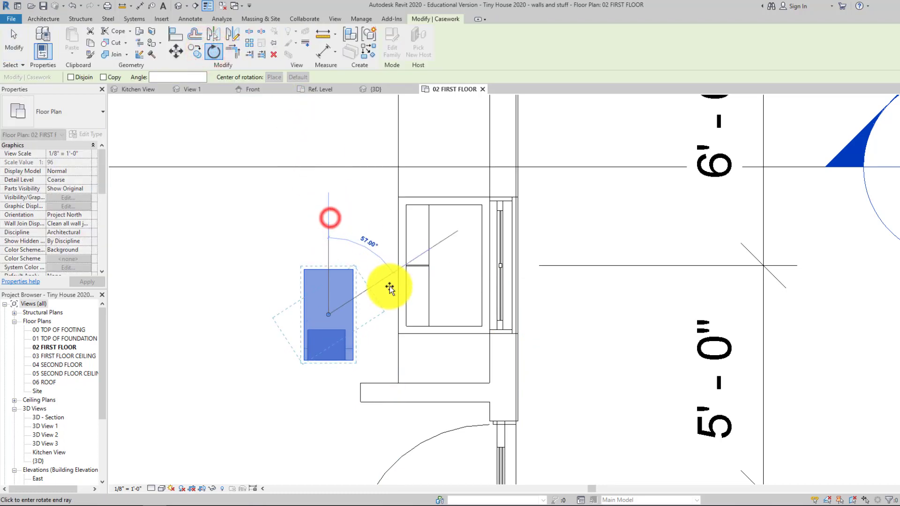
click(377, 316)
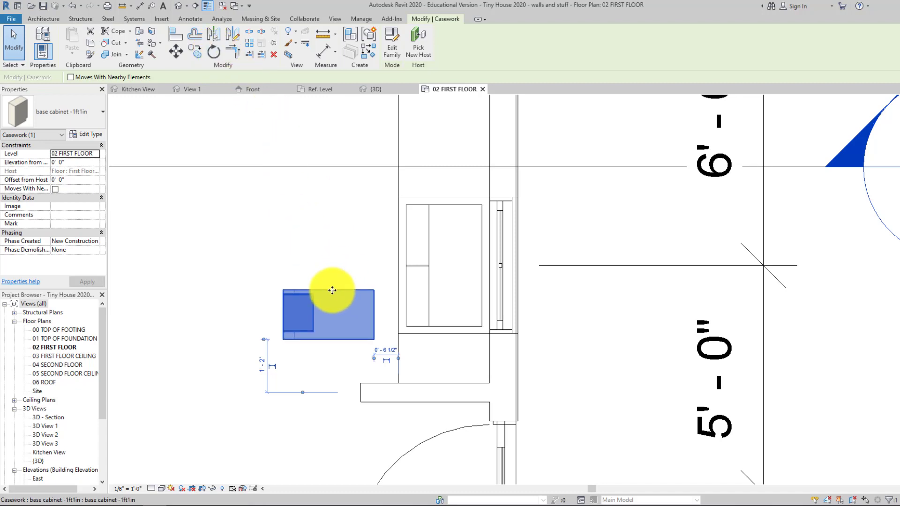
click(44, 19)
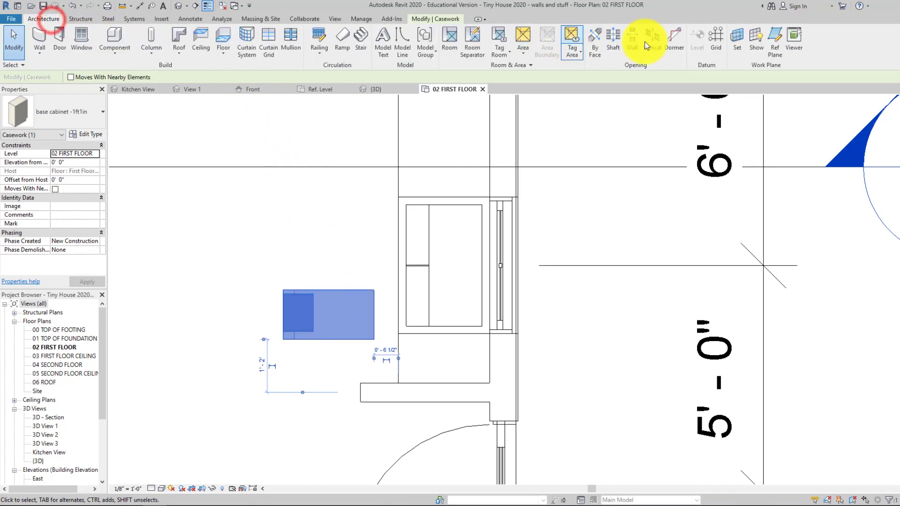
click(338, 175)
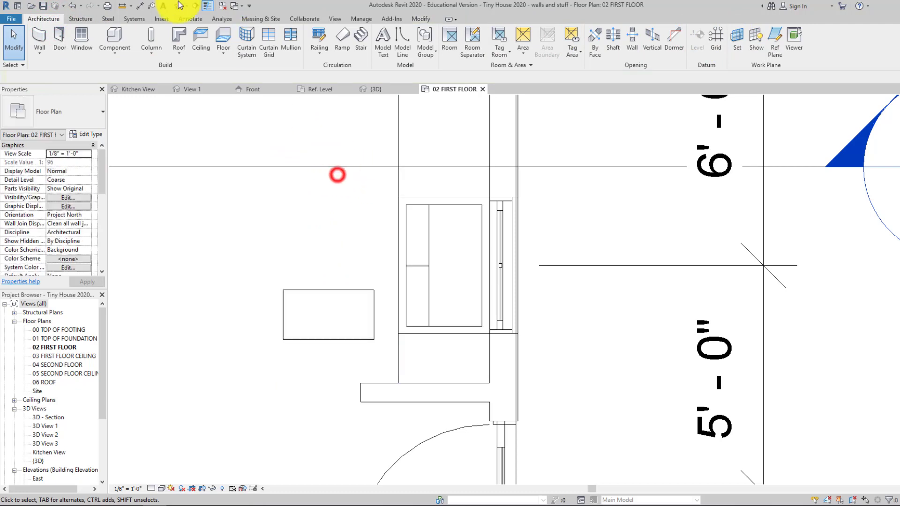
click(362, 20)
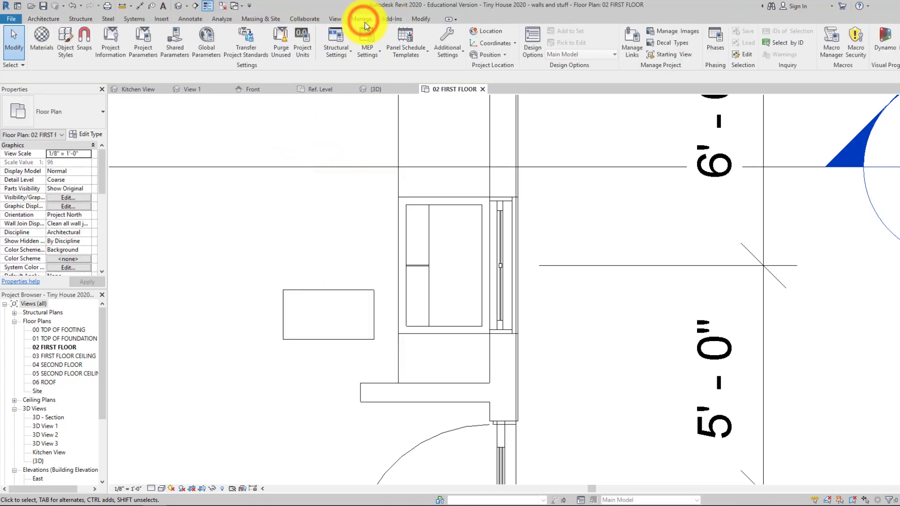
click(420, 20)
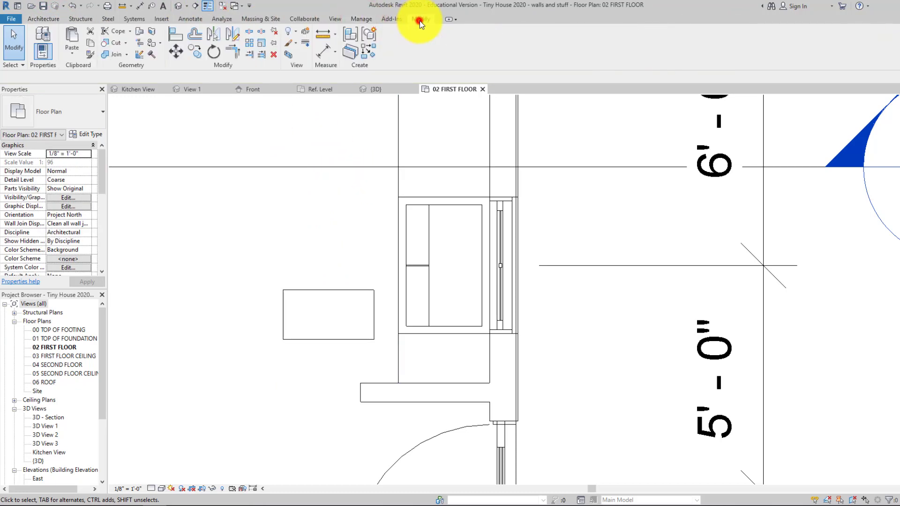
Step: Move the rotated base cabinet into the gap between the sink cabinet and the short wall
click(308, 287)
drag(314, 287, 434, 334)
scroll(421, 351, up, 3)
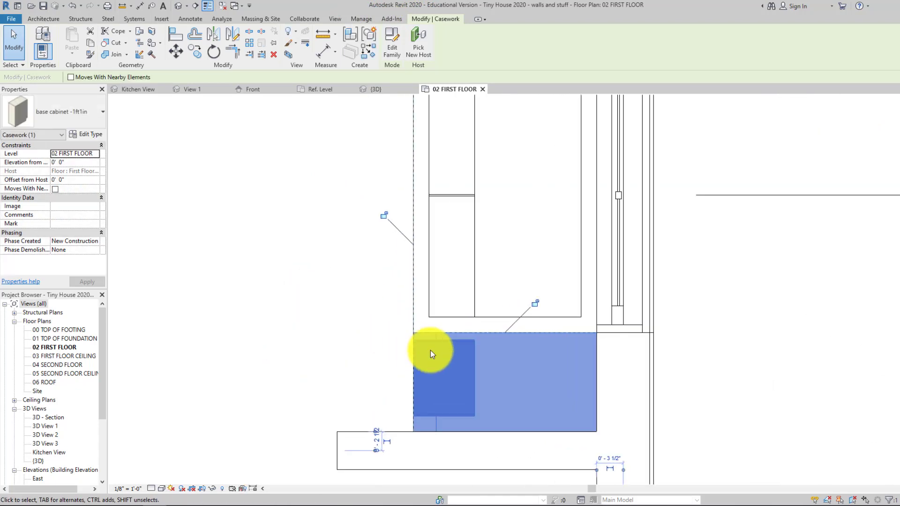
click(340, 343)
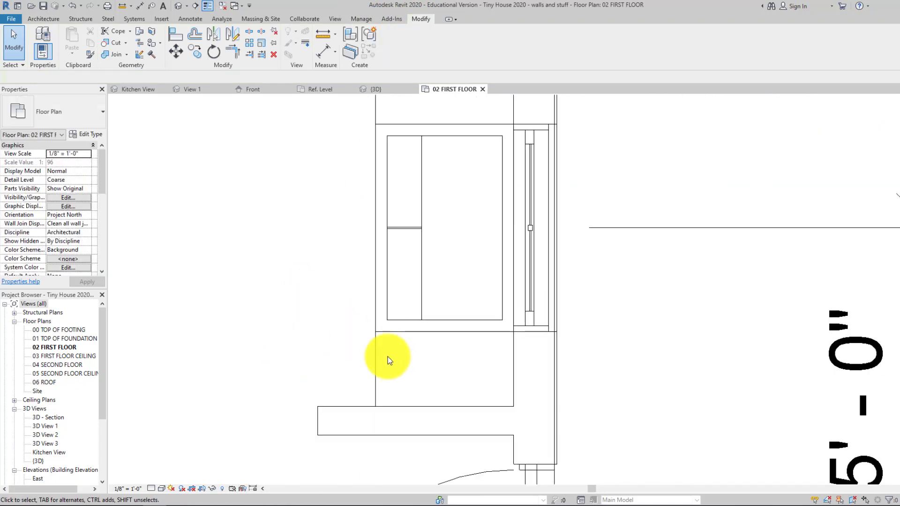
Step: Open the Kitchen View and examine how the new base cabinet fits between the sink cabinet and the wall
scroll(287, 337, down, 2)
scroll(286, 336, down, 1)
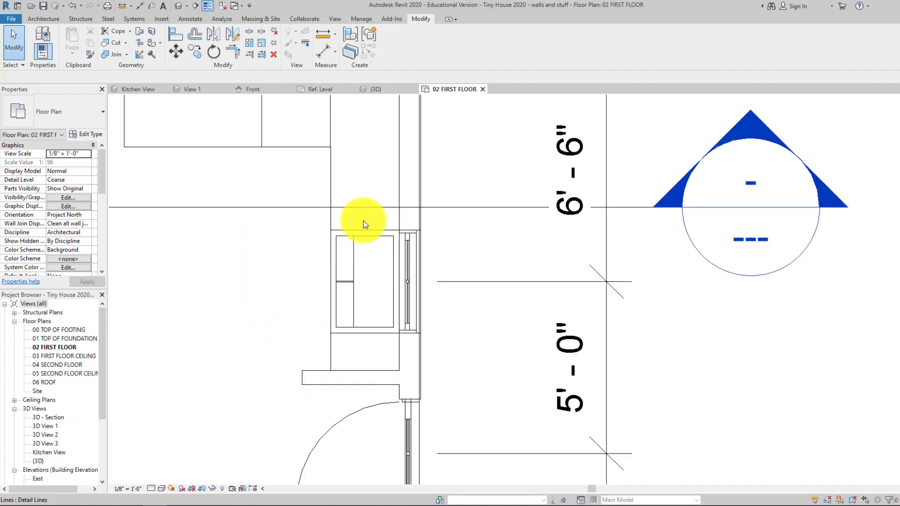
middle_drag(284, 210, 282, 226)
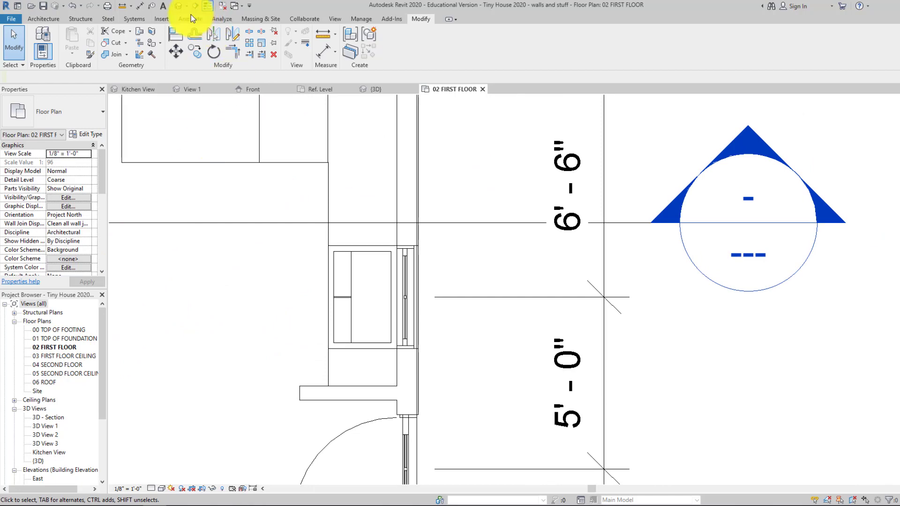
middle_drag(211, 301, 299, 269)
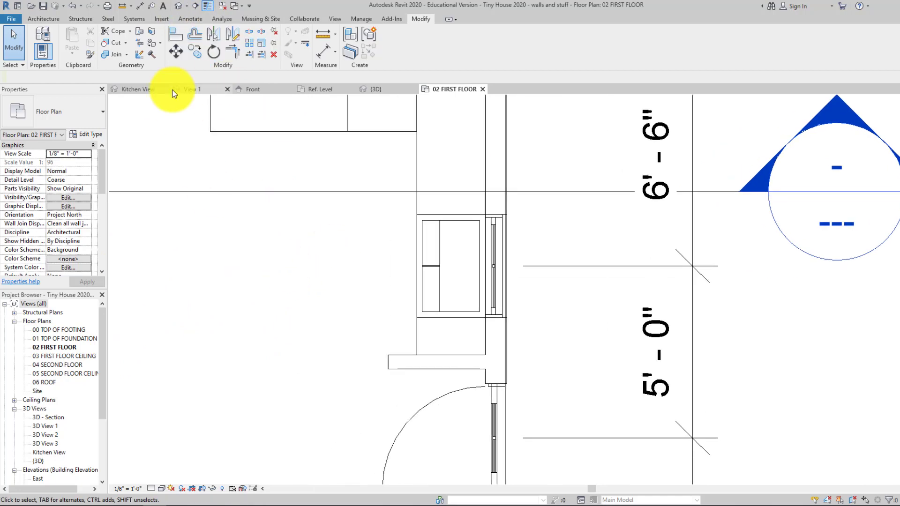
double_click(49, 453)
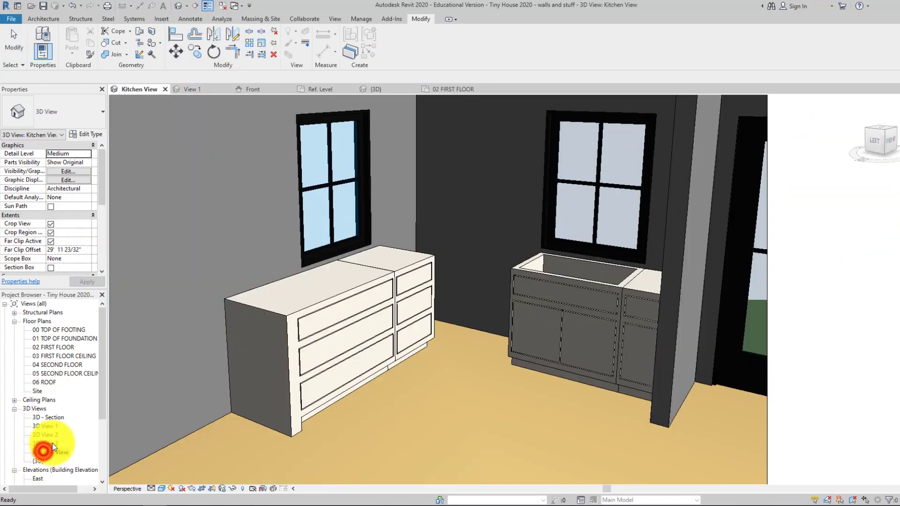
middle_drag(536, 327, 477, 304)
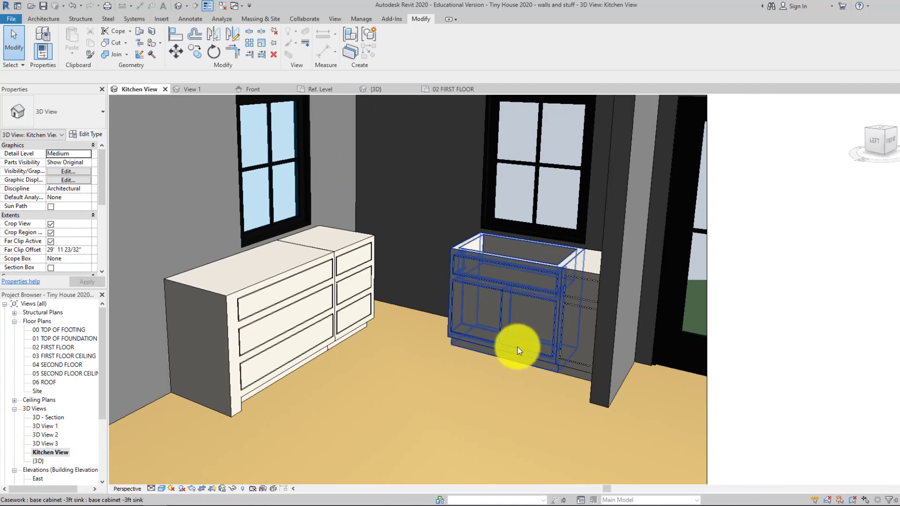
middle_drag(472, 354, 488, 339)
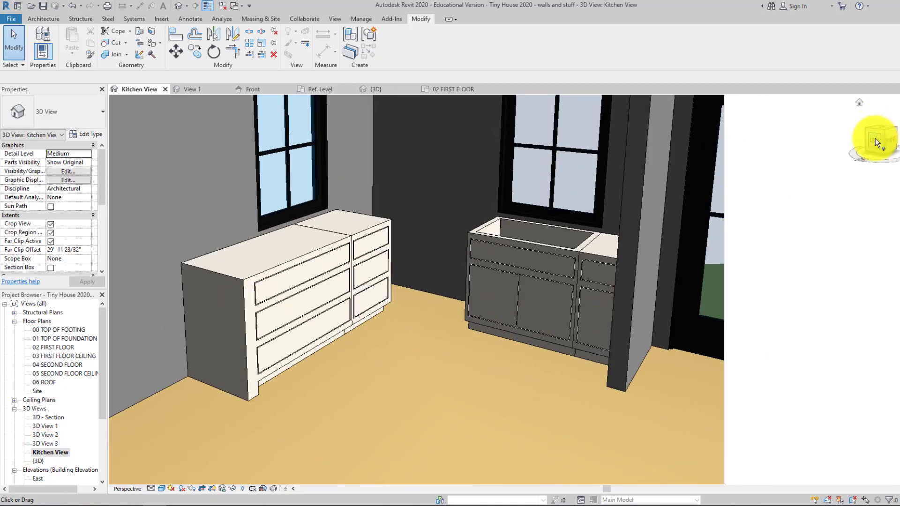
drag(875, 139, 897, 139)
scroll(502, 297, up, 4)
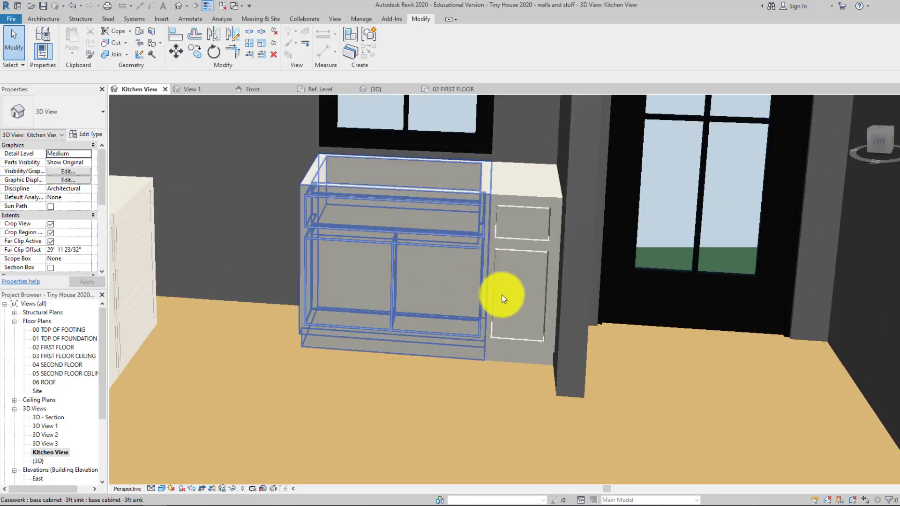
middle_drag(495, 234, 468, 233)
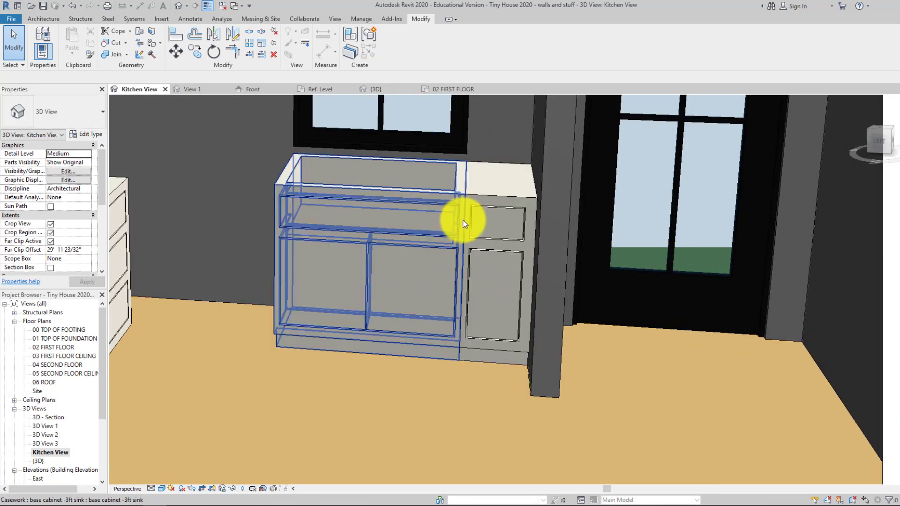
middle_drag(526, 220, 576, 235)
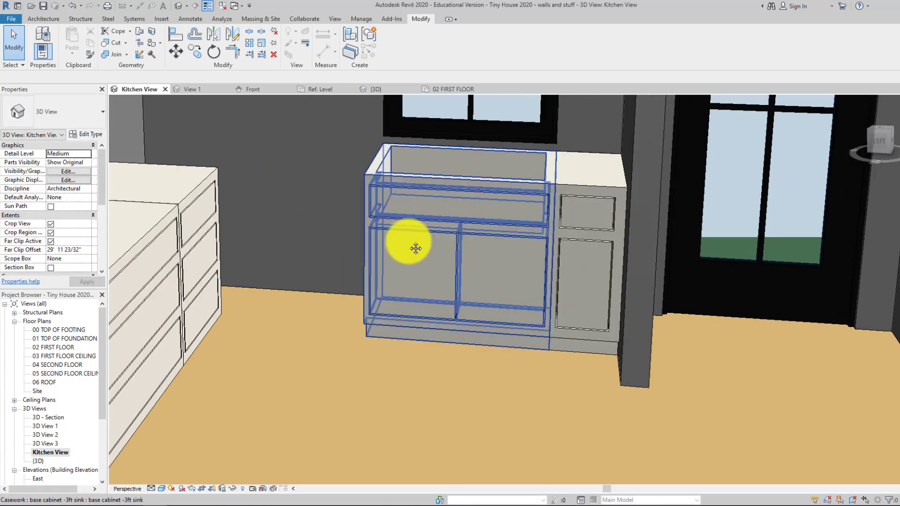
middle_drag(416, 249, 359, 250)
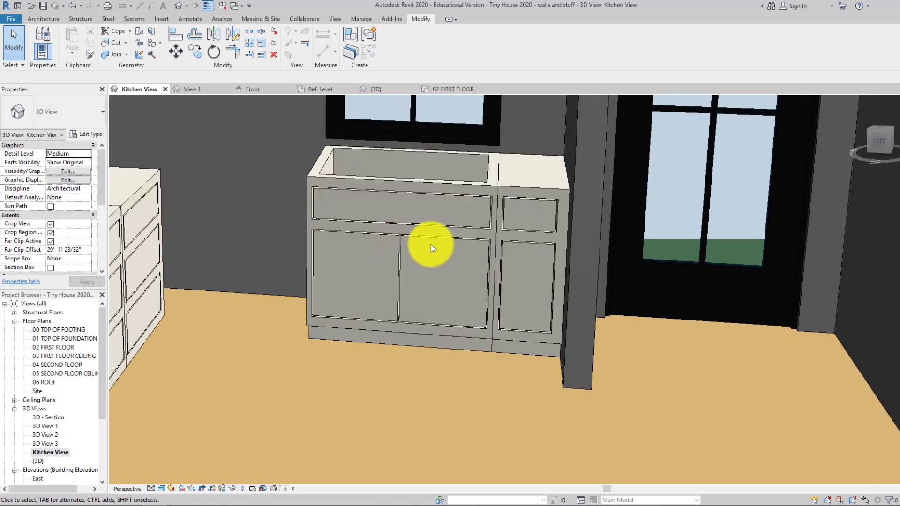
Step: Open the 3 ft sink base cabinet family for editing
double_click(337, 178)
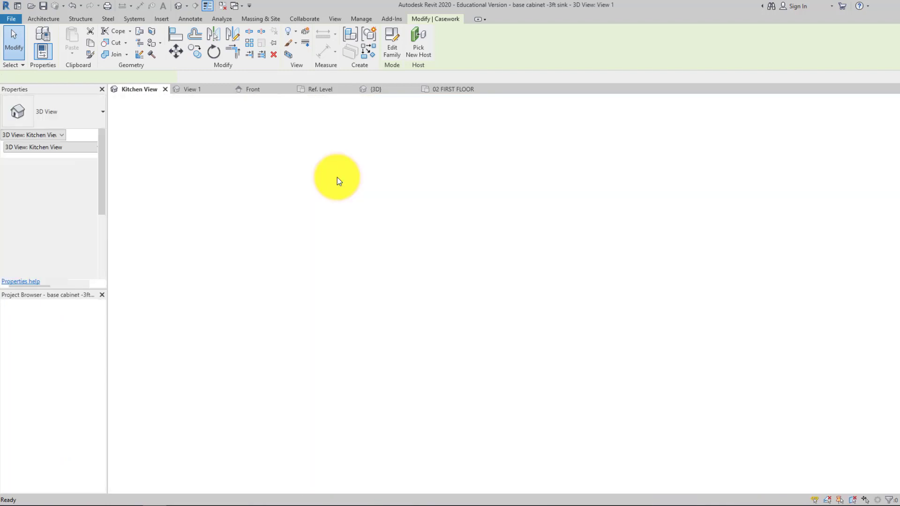
scroll(458, 263, up, 1)
scroll(469, 274, down, 2)
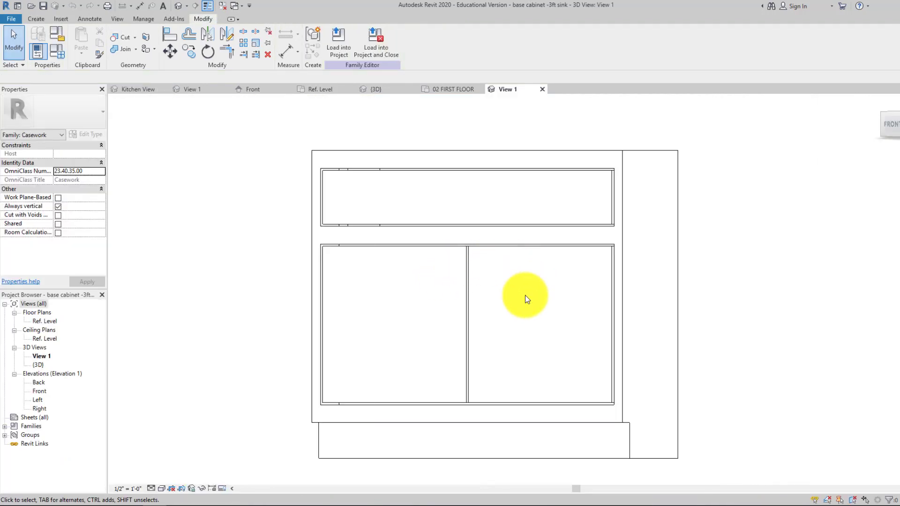
Step: Save the sink cabinet family as a new family file named base cabinet -2ft5in
click(888, 125)
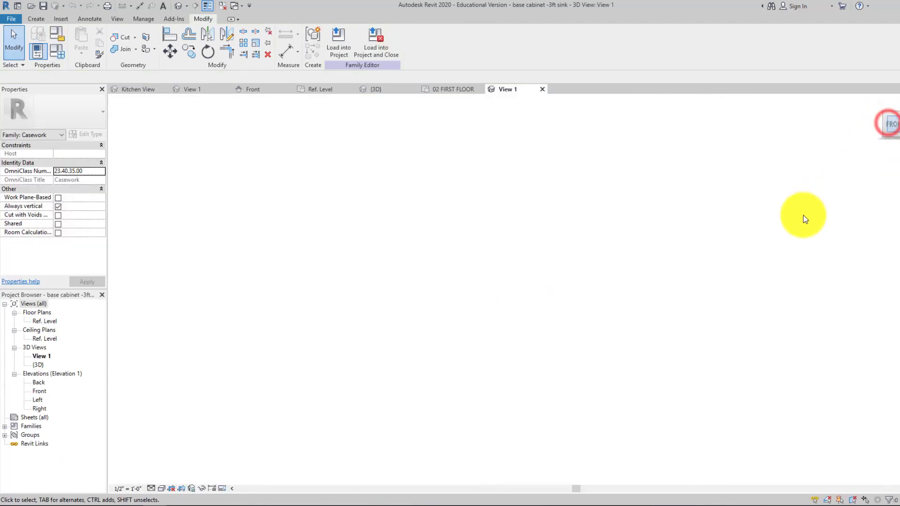
click(14, 19)
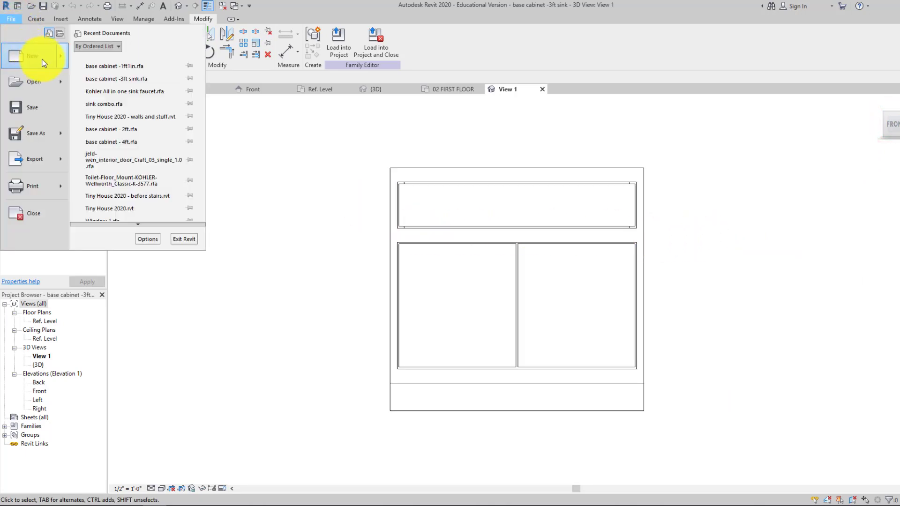
click(42, 132)
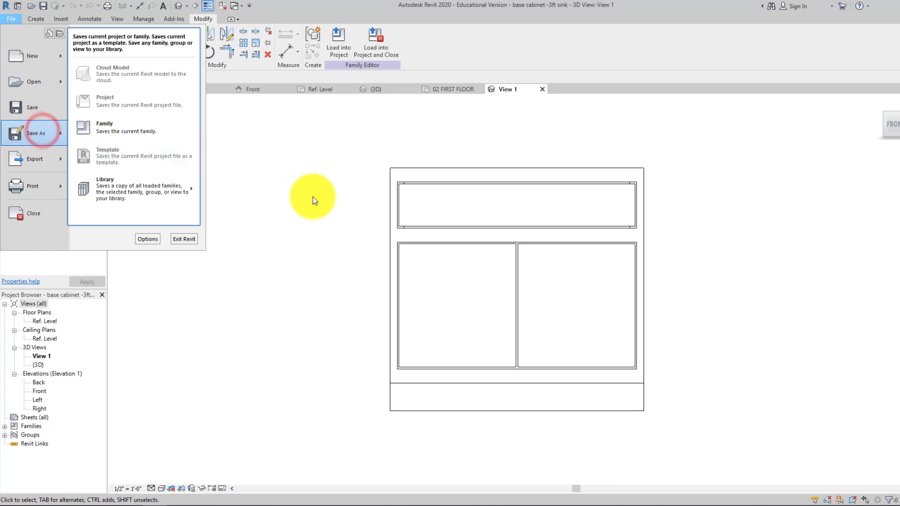
click(120, 128)
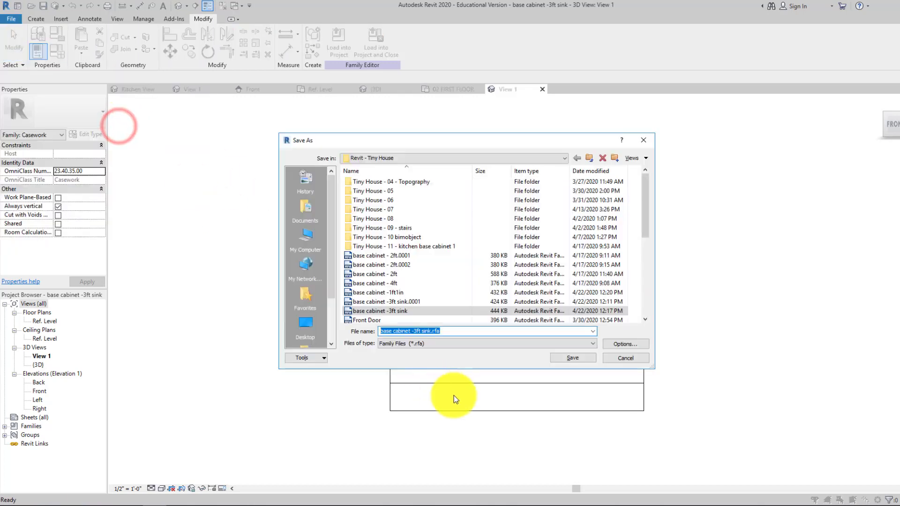
click(458, 331)
drag(441, 331, 415, 332)
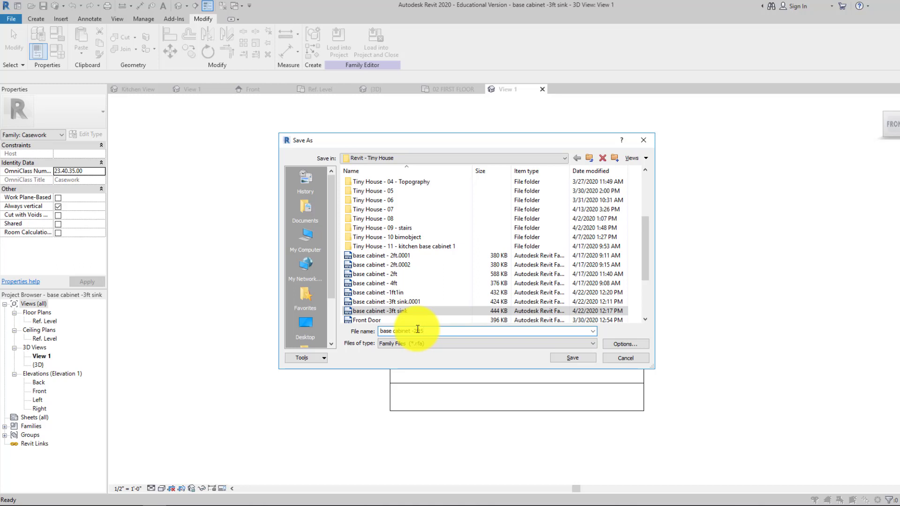
click(580, 357)
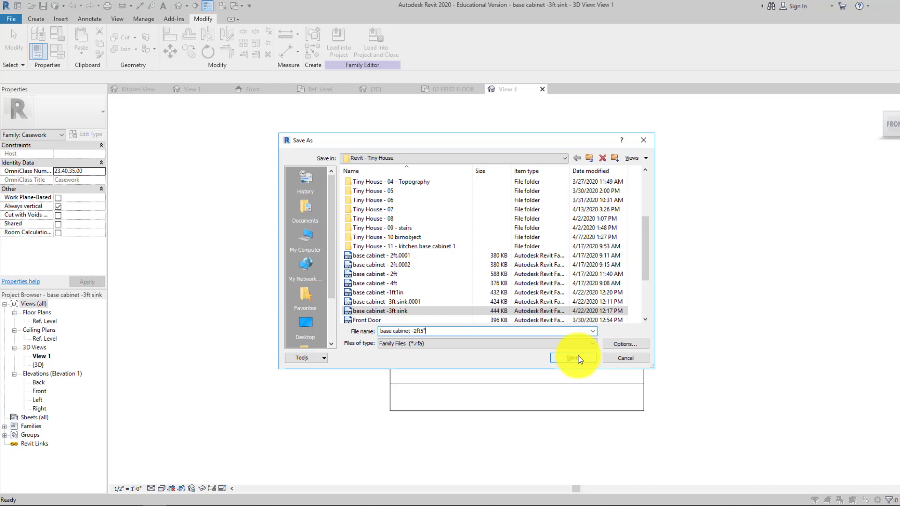
click(575, 358)
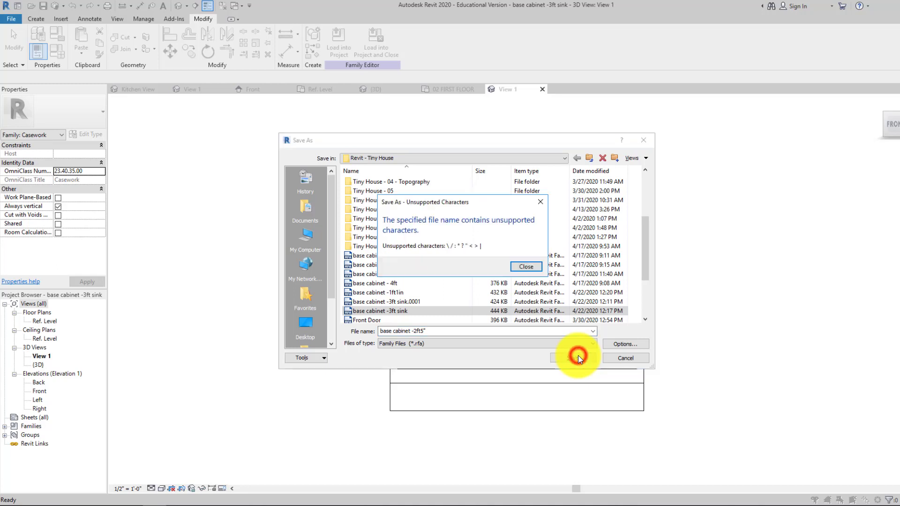
click(540, 202)
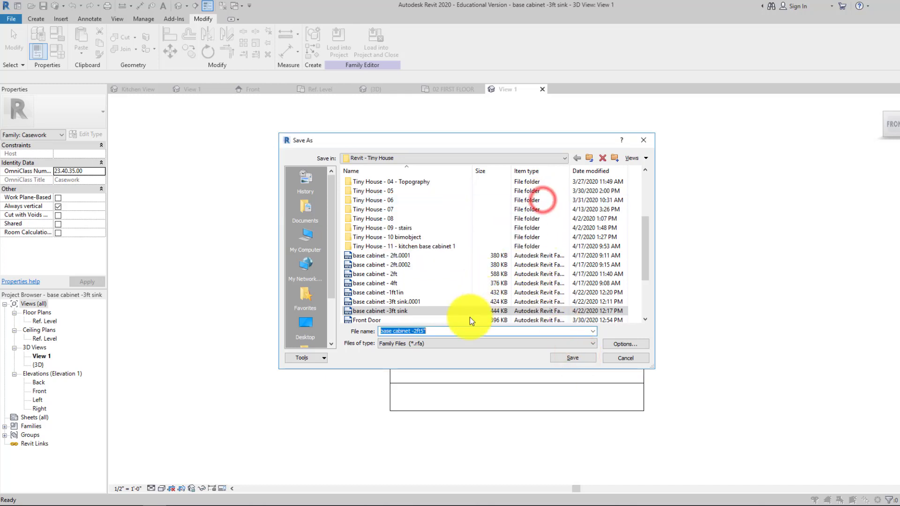
click(440, 331)
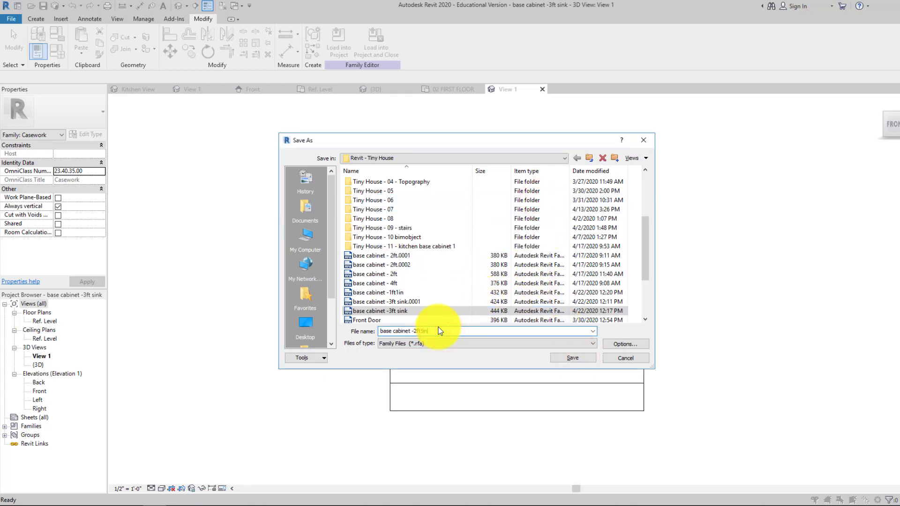
click(563, 358)
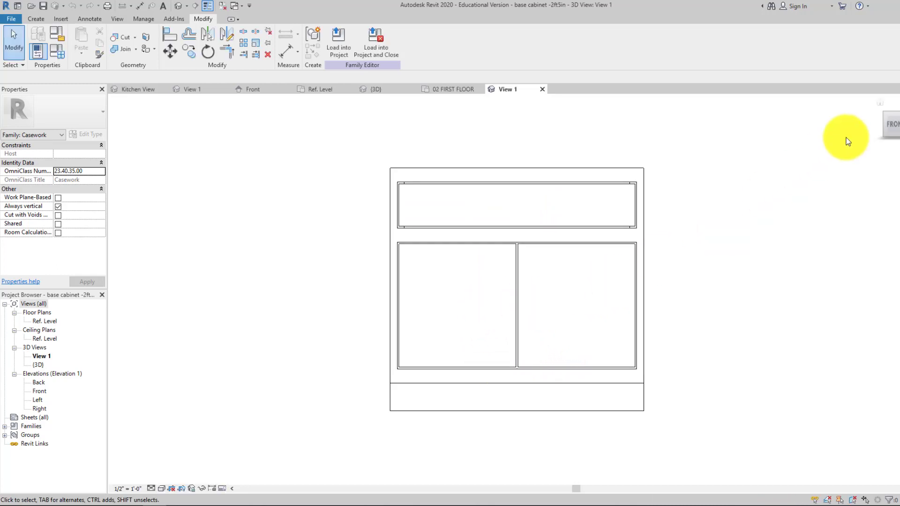
Step: Set the cabinet's Width dimension to 2' 5" in the Ref. Level floor plan
click(438, 168)
click(339, 206)
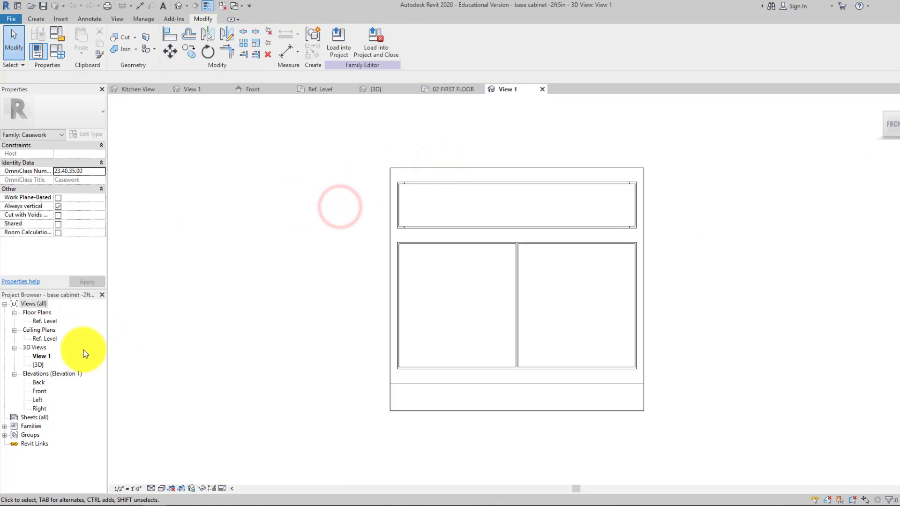
double_click(47, 321)
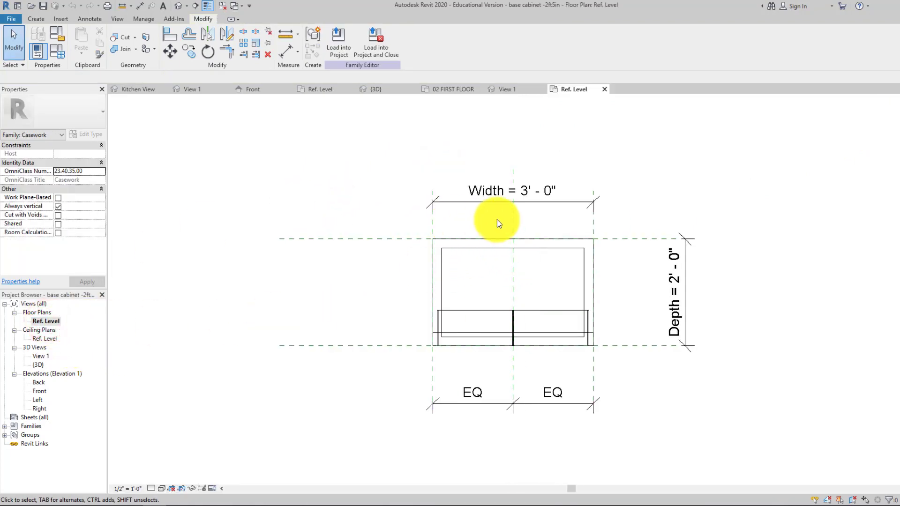
click(432, 227)
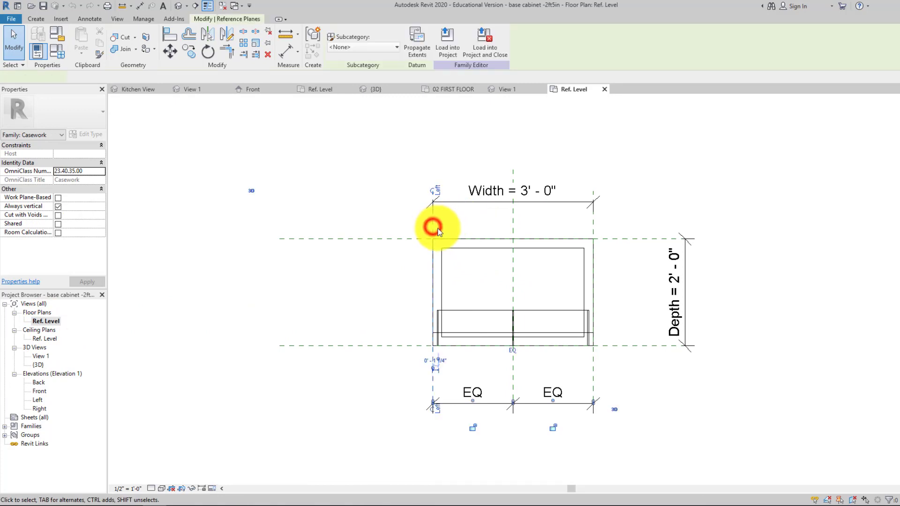
click(499, 195)
click(510, 194)
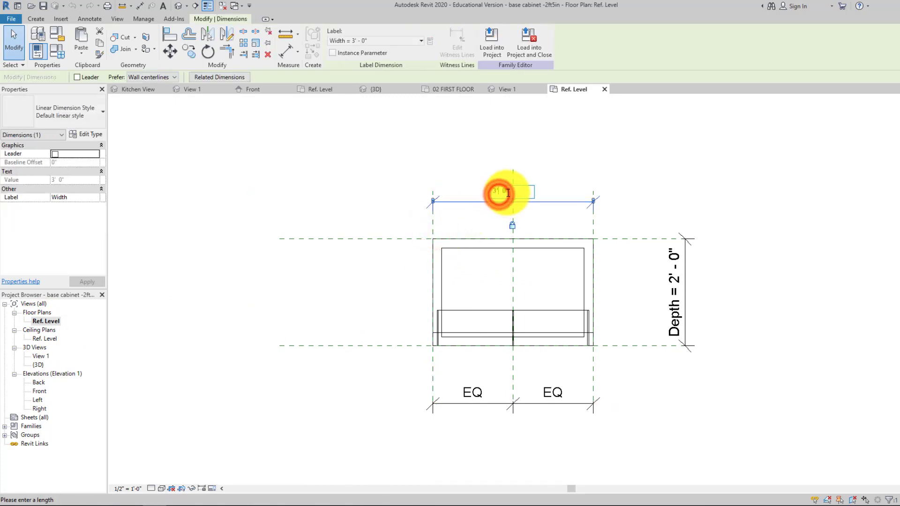
text(2)
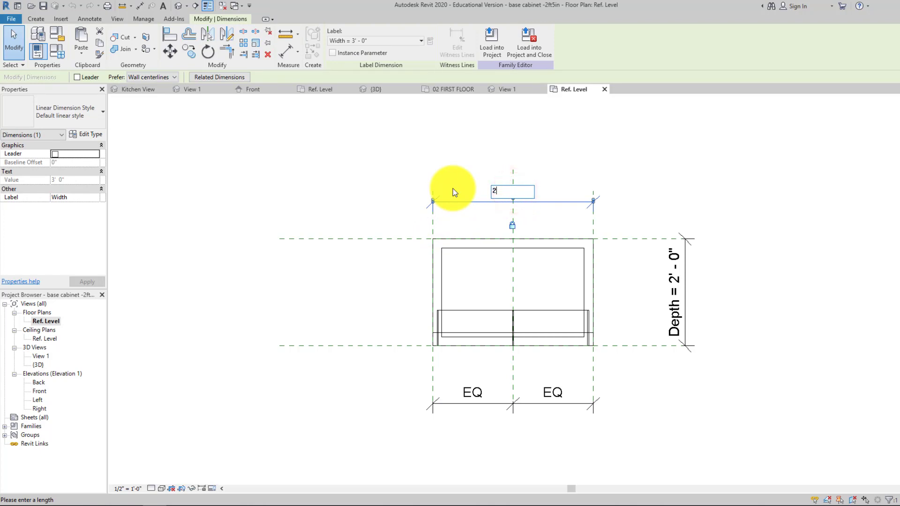
text(' - 5")
click(460, 177)
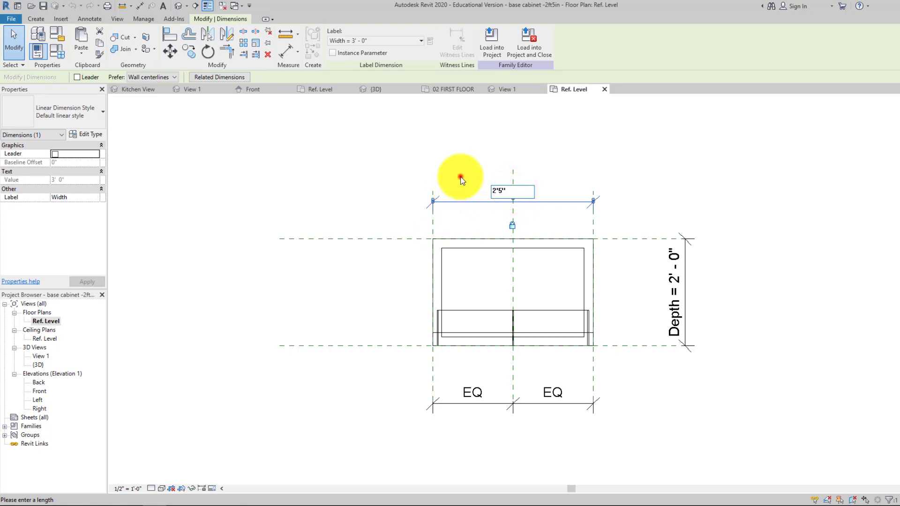
click(588, 370)
Step: Pull the right edge of the cabinet body extrusion in to the right reference plane
click(609, 289)
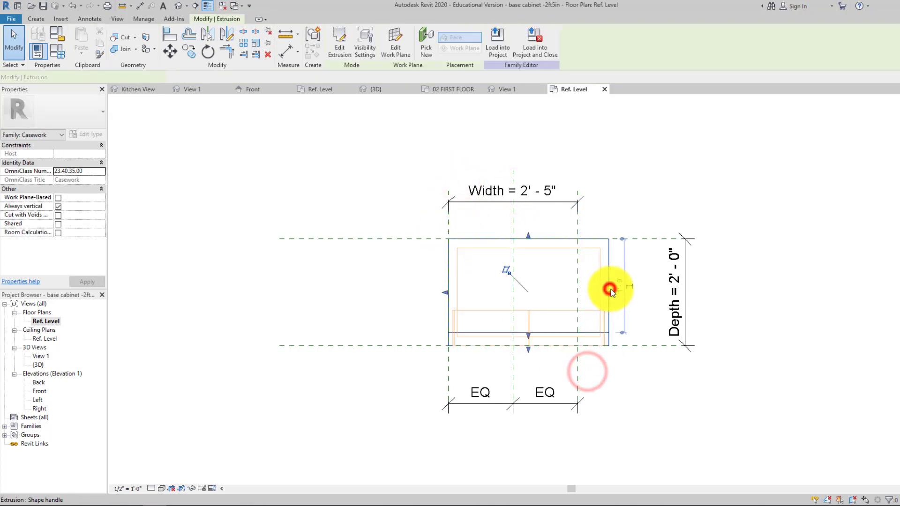
drag(616, 291, 576, 293)
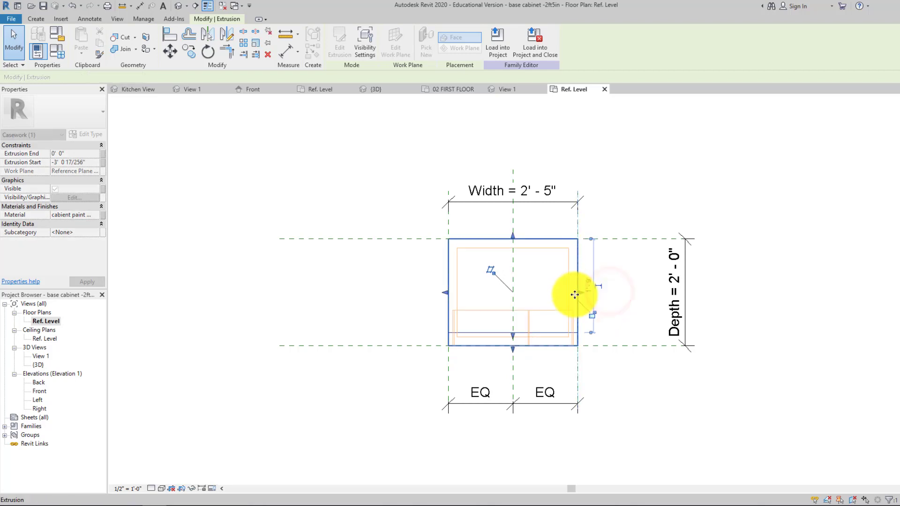
click(604, 396)
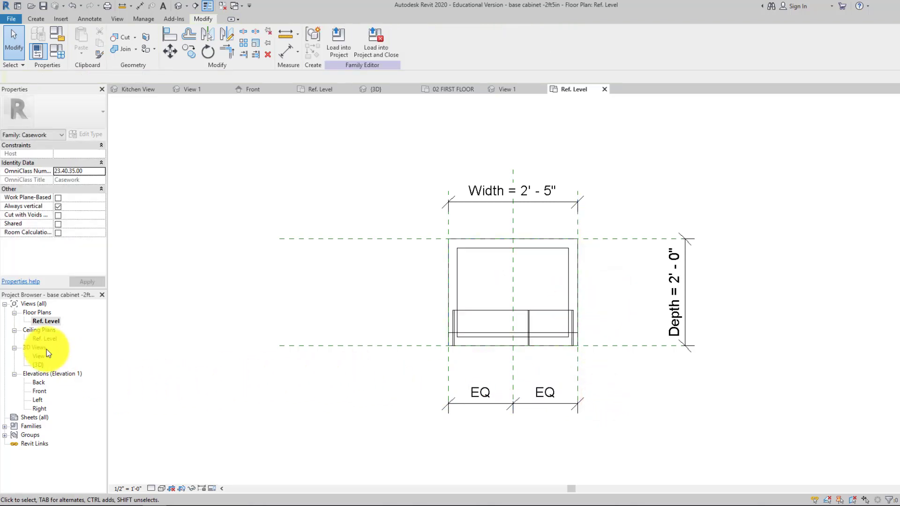
Step: In the Front elevation, open the sketch of the upper drawer-front void extrusion for editing
double_click(40, 392)
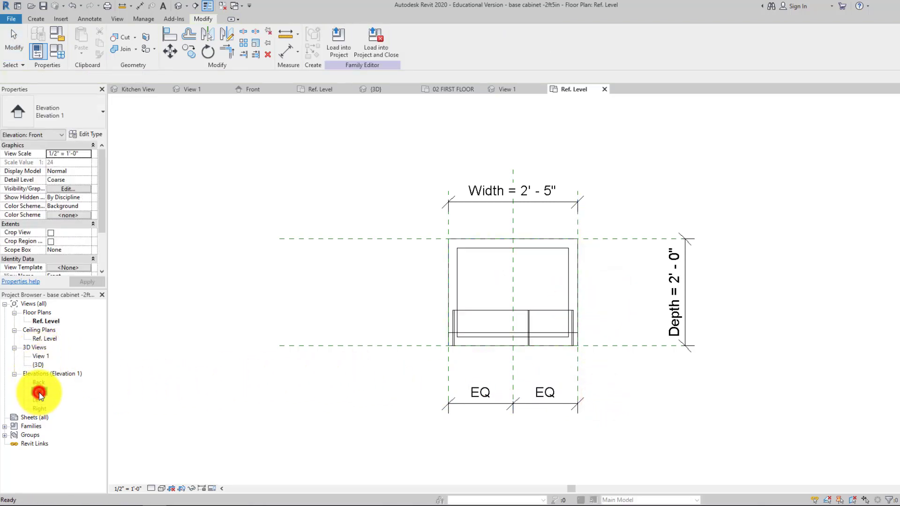
scroll(423, 349, up, 3)
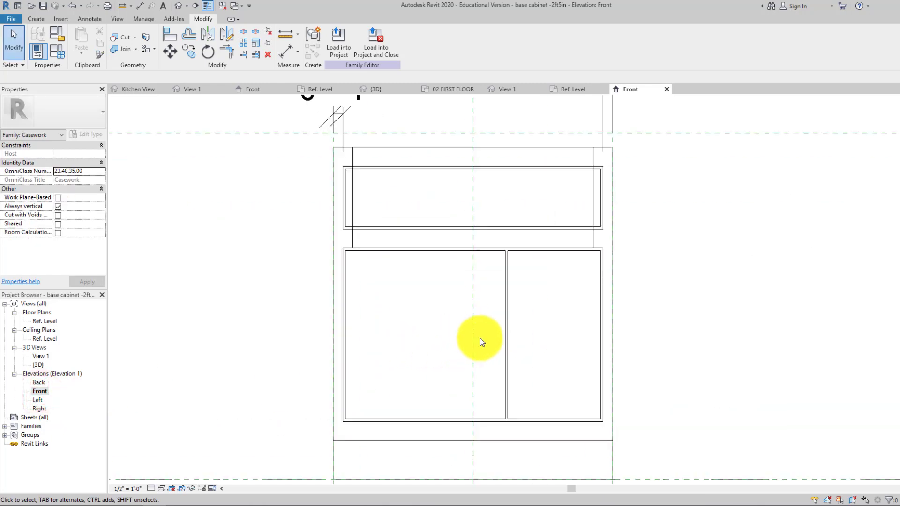
middle_drag(476, 334, 462, 342)
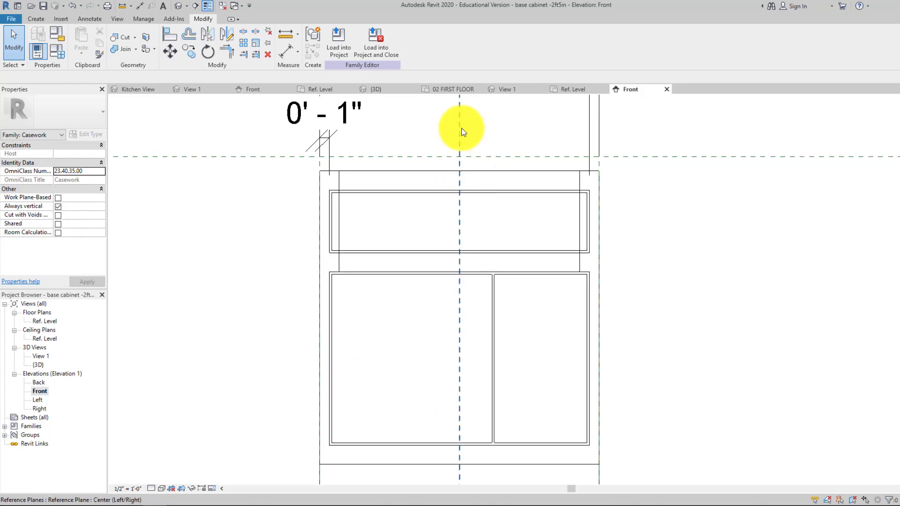
scroll(581, 286, down, 3)
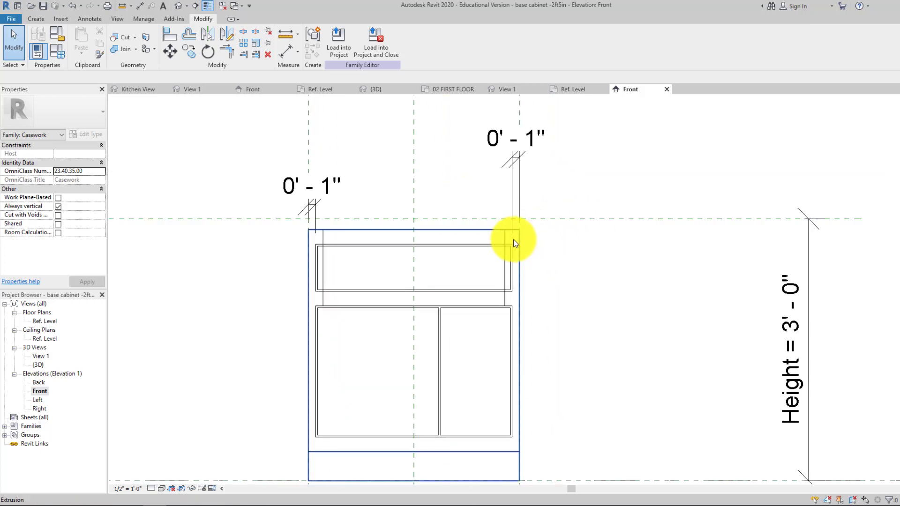
click(503, 240)
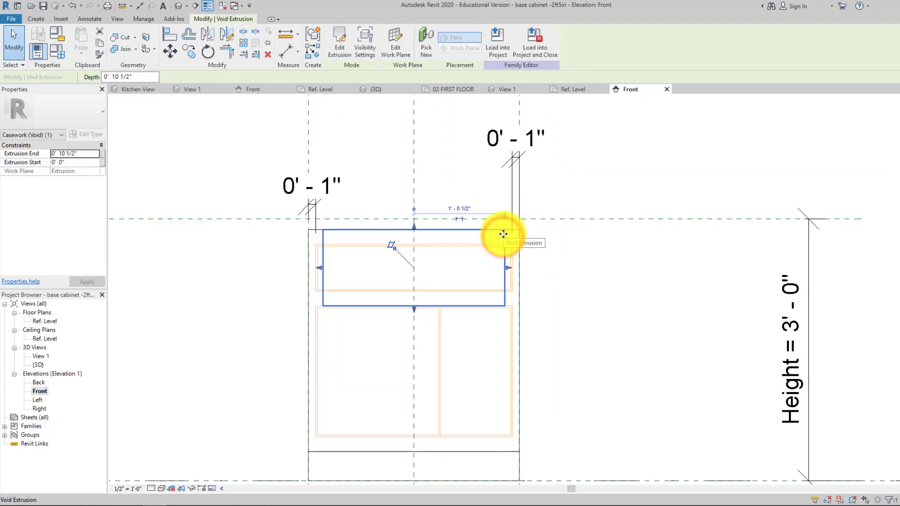
key(Escape)
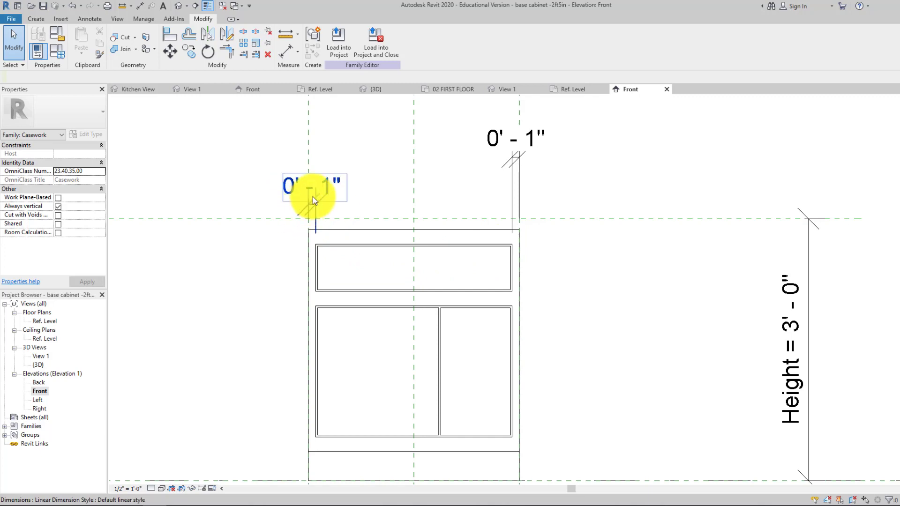
click(318, 249)
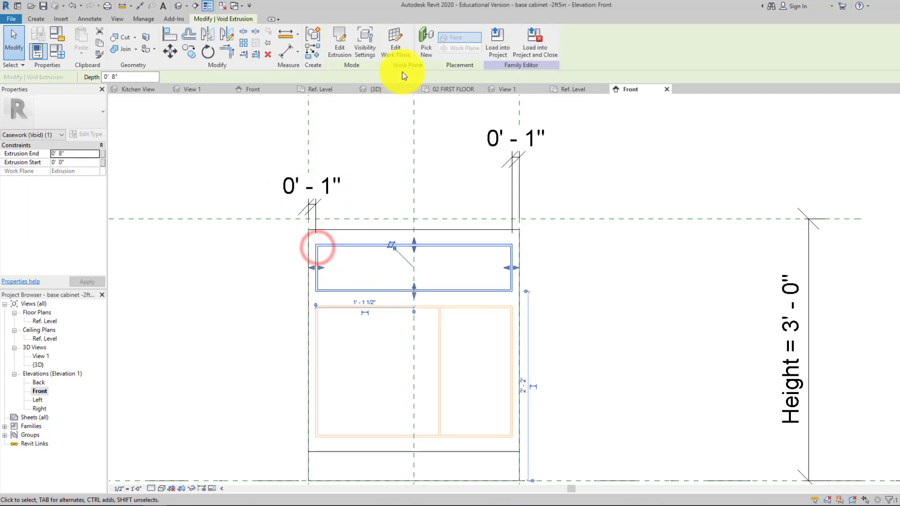
click(342, 44)
scroll(317, 249, up, 2)
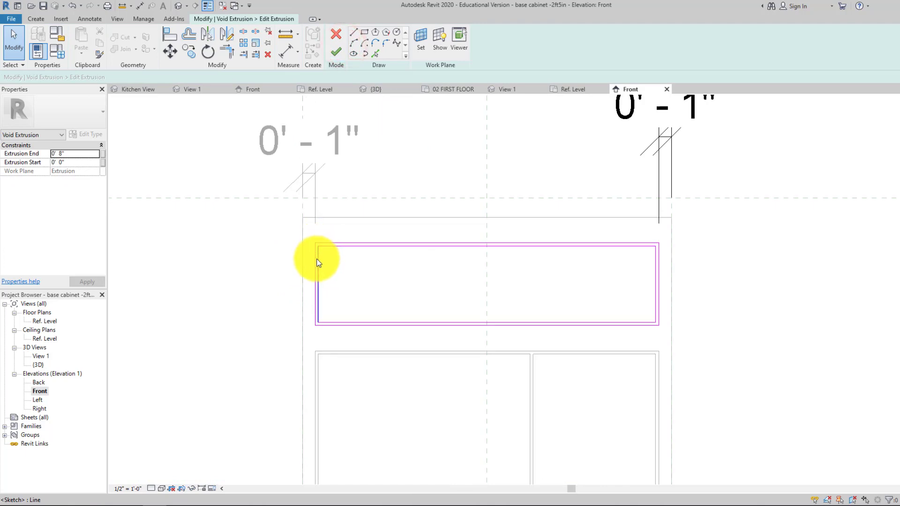
Step: Add an aligned dimension between the left reference plane and the outer left line of the drawer-front sketch
click(373, 196)
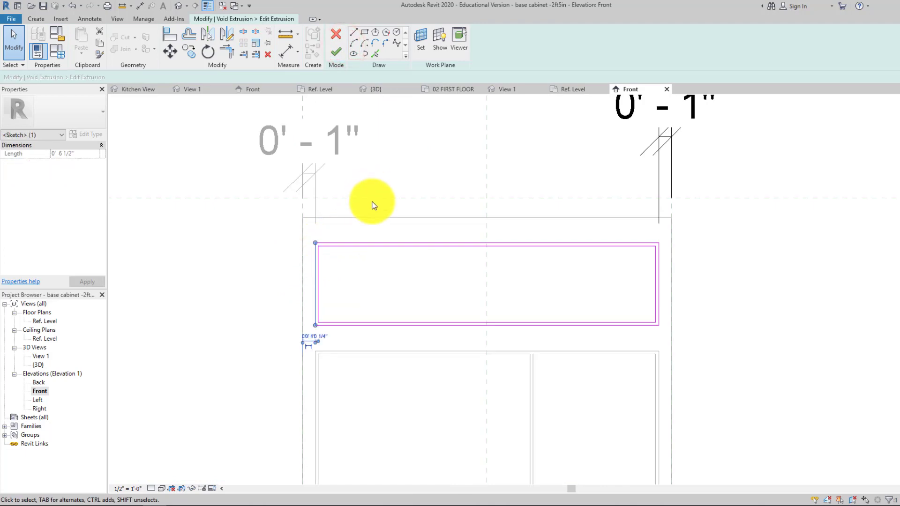
click(285, 56)
click(314, 258)
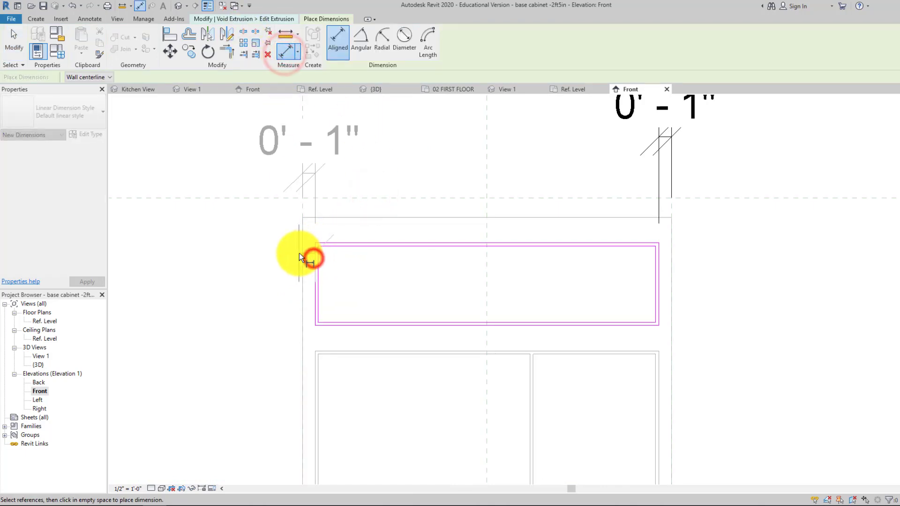
click(301, 254)
click(215, 219)
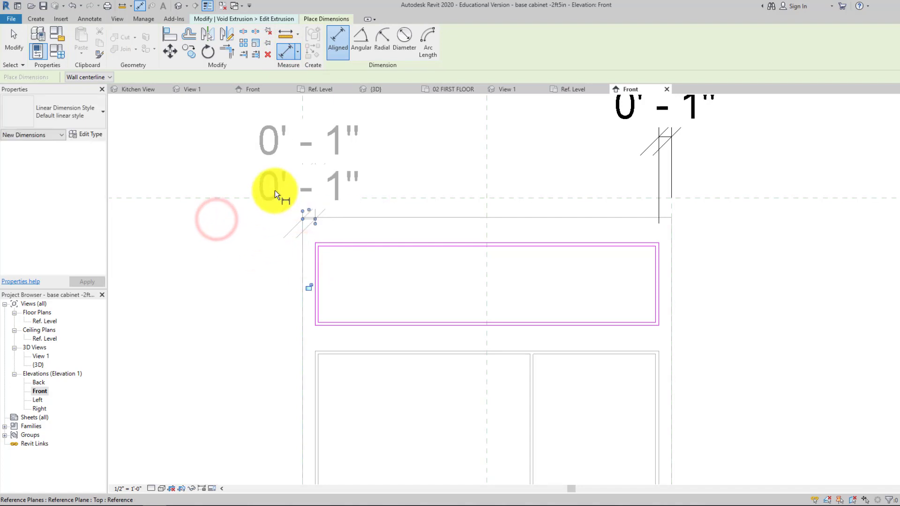
right_click(350, 184)
click(407, 185)
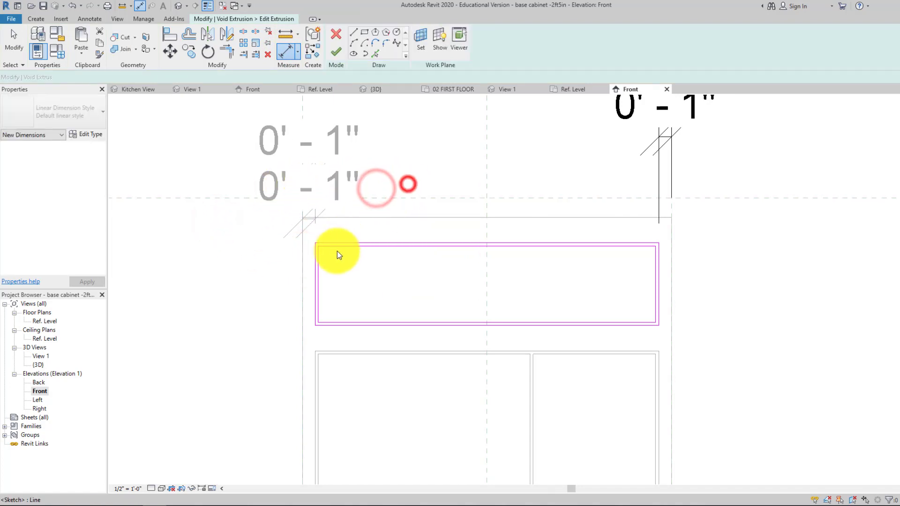
Step: Move the outer and inner left lines of the drawer-front sketch inward, away from the cabinet's left side
click(316, 256)
click(312, 255)
click(380, 182)
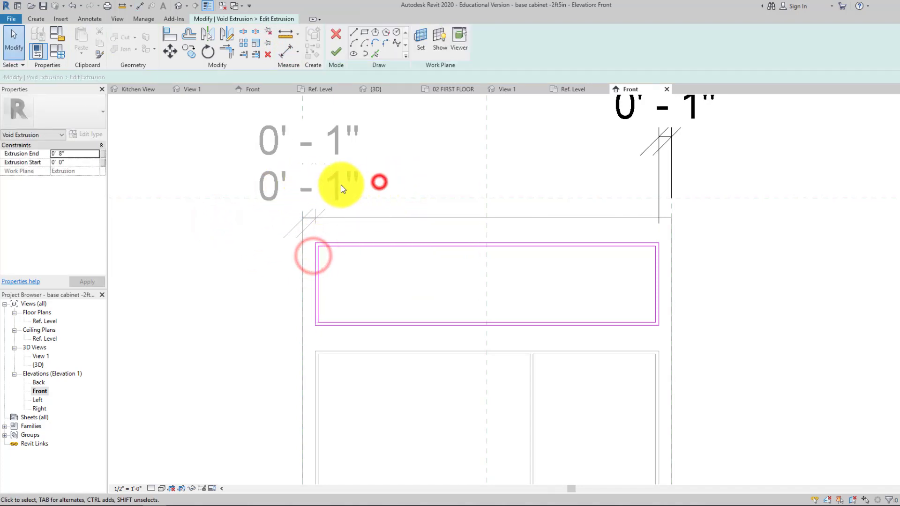
click(341, 185)
mouse_move(318, 260)
mouse_down()
mouse_move(379, 267)
mouse_move(368, 260)
mouse_up()
click(395, 210)
Step: Sketch a horizontal guide line about 2" long from the left reference plane across the drawer front's former left edge
click(355, 33)
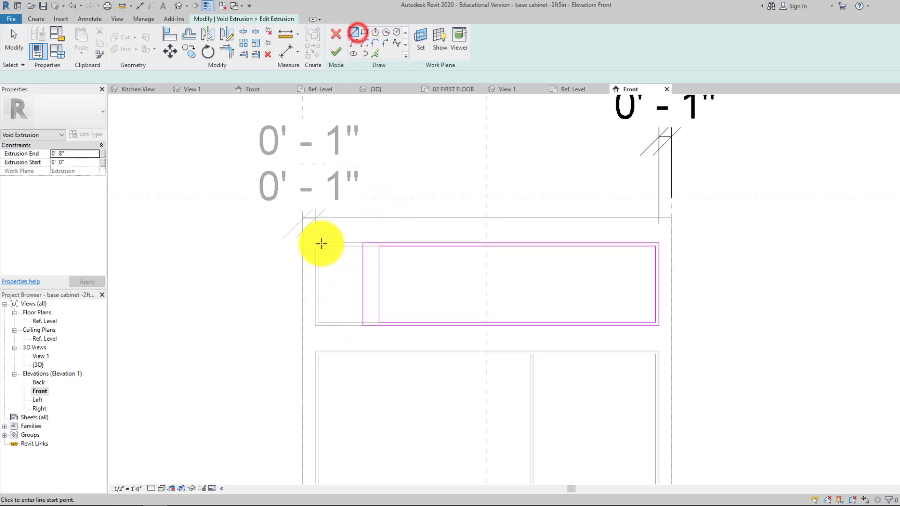
click(303, 263)
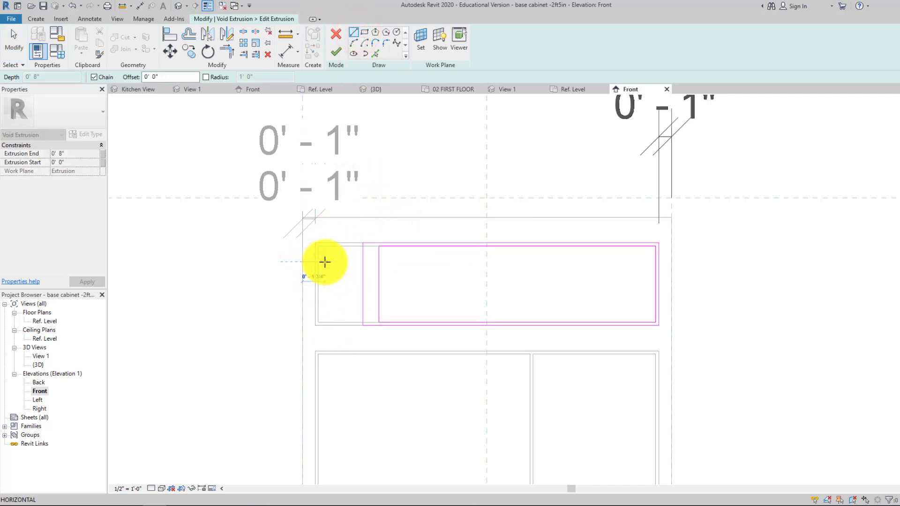
click(329, 262)
key(Escape)
key(Escape)
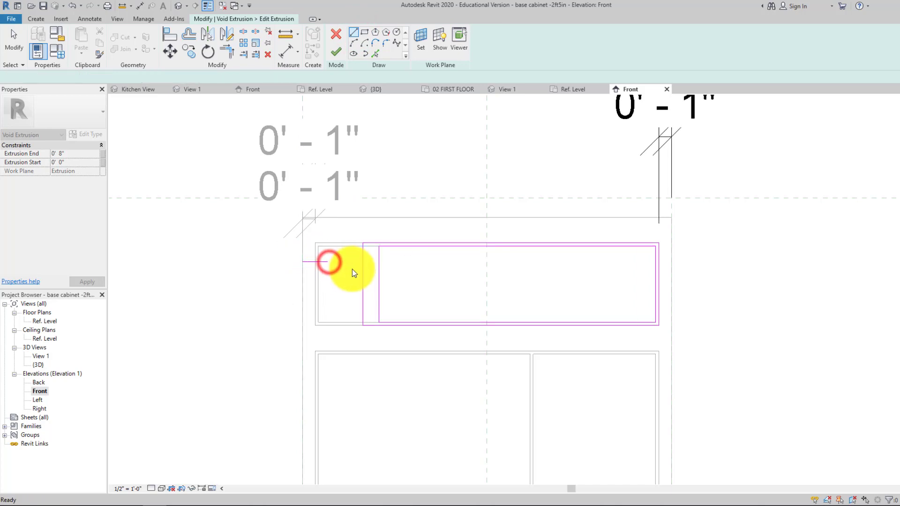
Step: Move the drawer-front sketch's outer left line to 2" from the left reference plane and its inner left line just inside it
drag(363, 270, 329, 271)
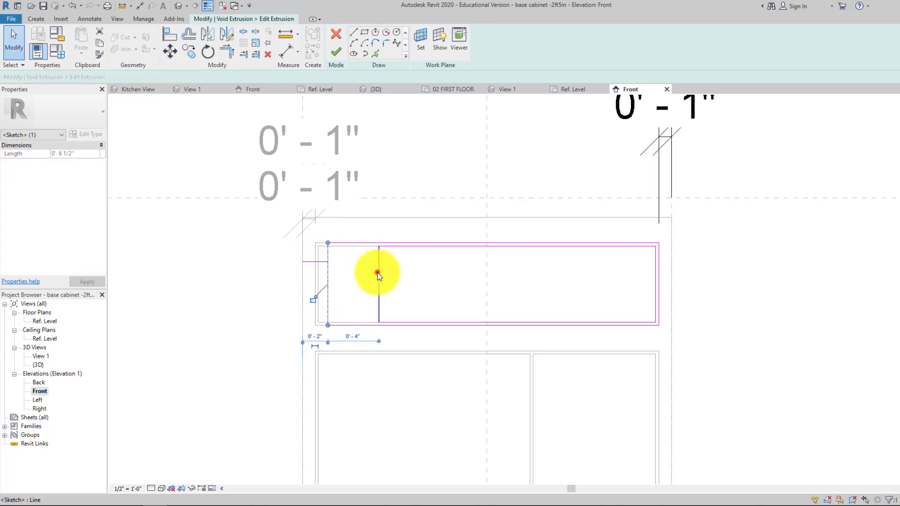
drag(377, 272, 331, 273)
click(337, 272)
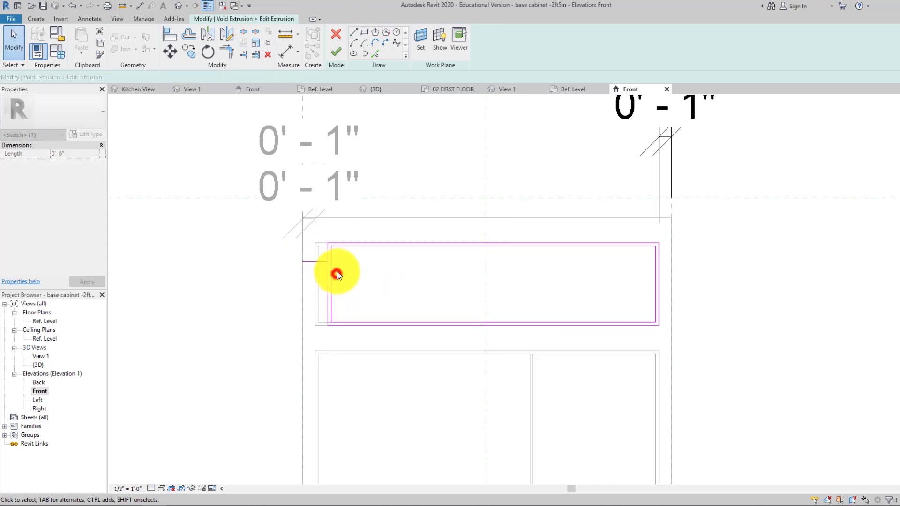
Step: Delete the 2" horizontal guide line and finish editing the drawer-front void extrusion sketch
scroll(337, 265, up, 5)
scroll(339, 262, down, 2)
click(319, 262)
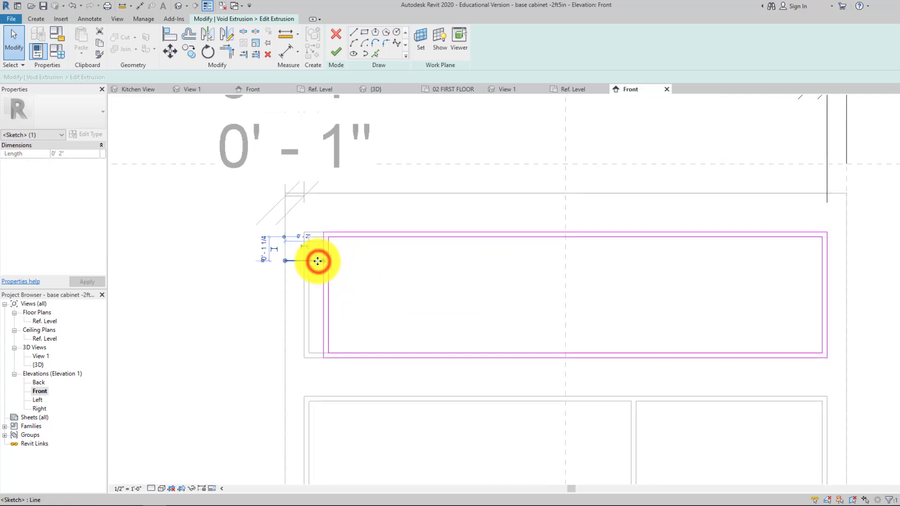
key(Delete)
scroll(381, 235, up, 2)
middle_drag(382, 235, 356, 163)
scroll(359, 186, down, 3)
click(336, 51)
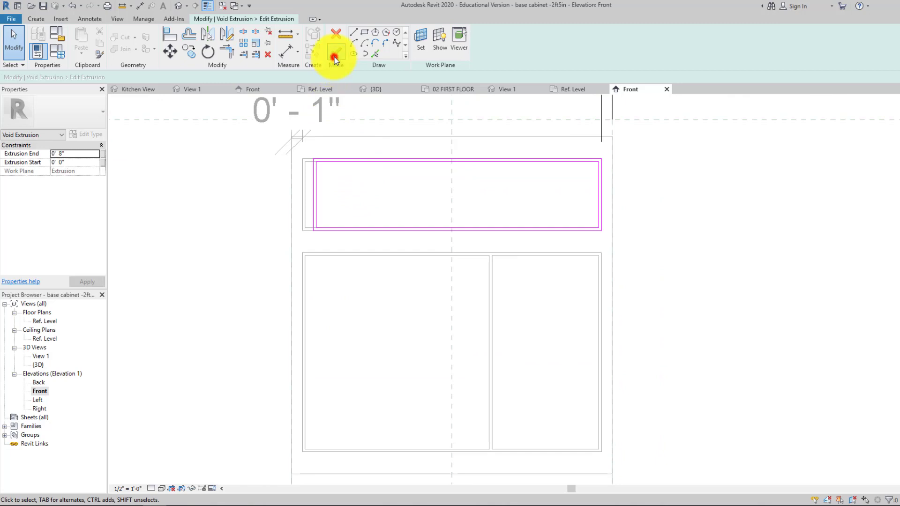
click(365, 157)
Step: Delete the two dimensions between the left reference plane and the drawer front's left edge
middle_drag(364, 156, 308, 183)
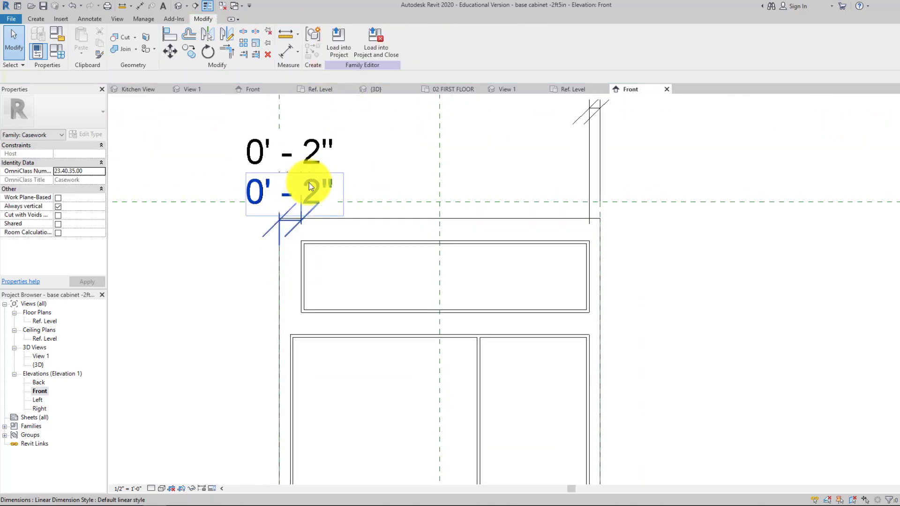
click(307, 181)
key(Delete)
click(318, 161)
key(Delete)
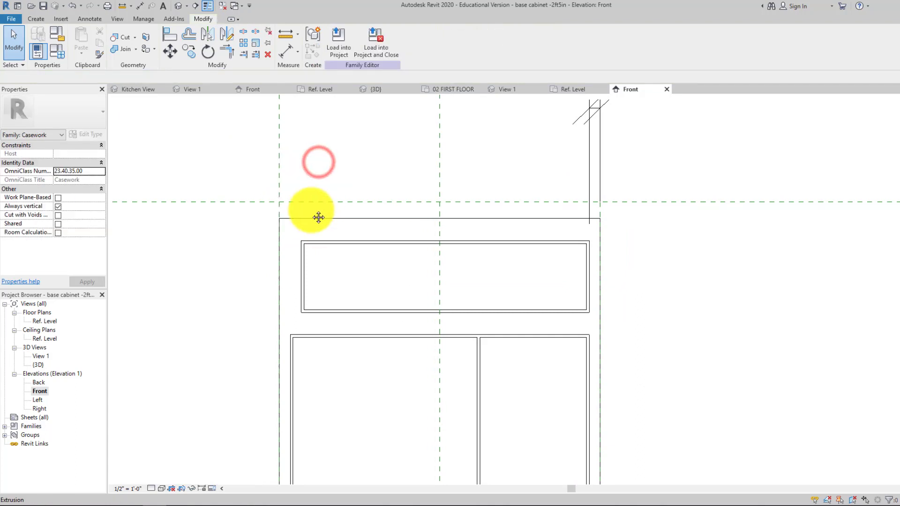
Step: Edit the door void extrusion so its outer and inner left lines align with the drawer front's left edge, and finish the sketch
middle_drag(339, 240, 323, 164)
click(277, 279)
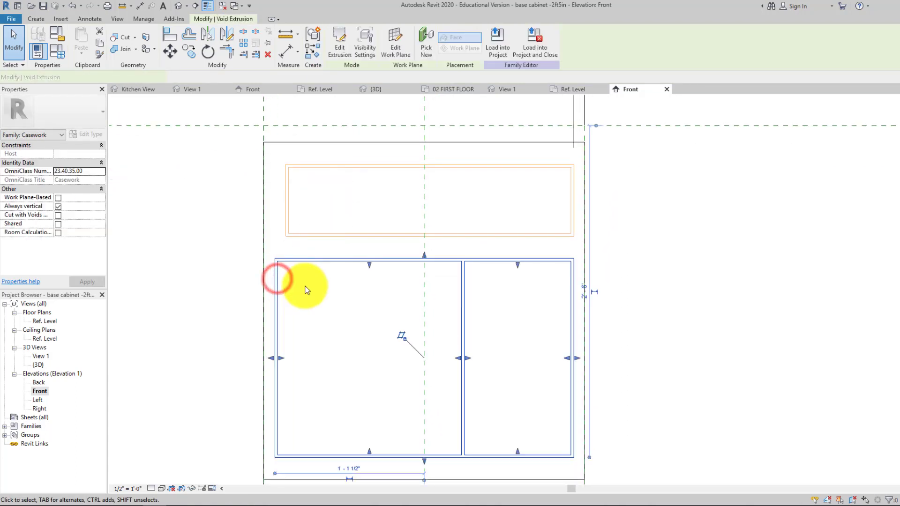
click(336, 49)
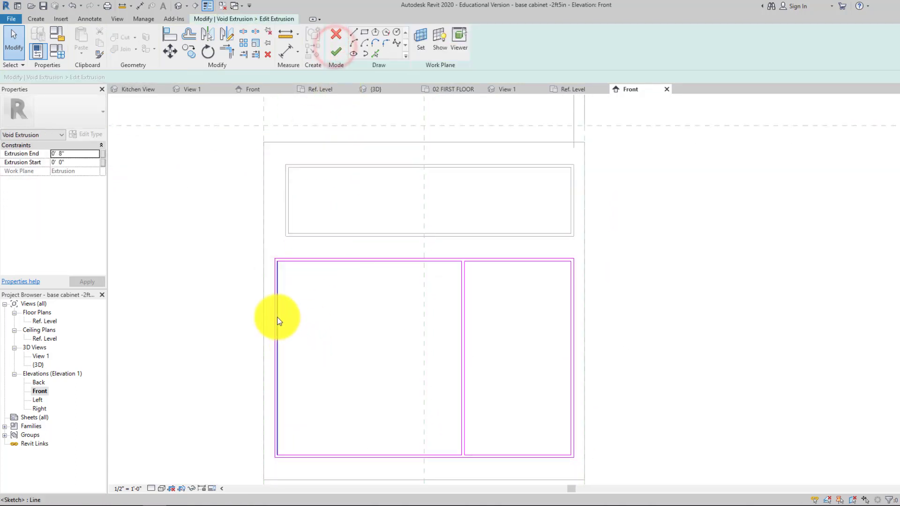
drag(277, 317, 286, 316)
scroll(285, 235, up, 5)
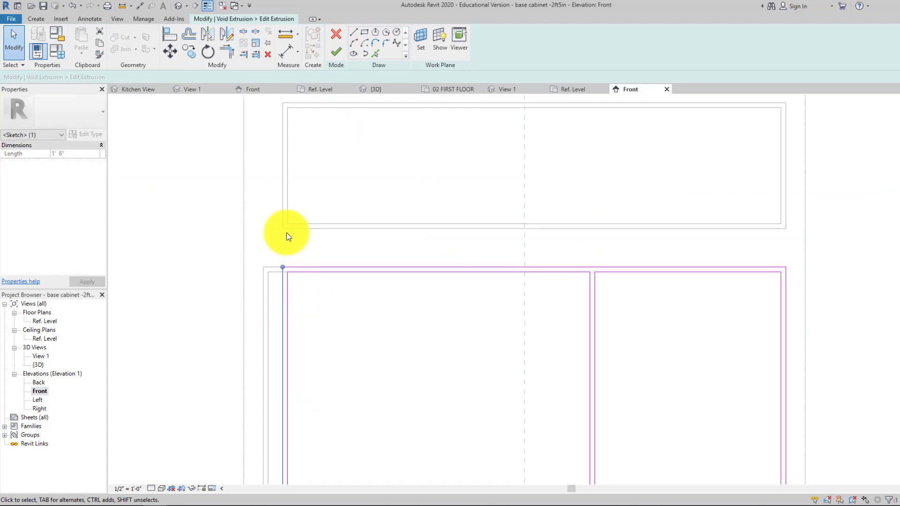
scroll(287, 311, down, 3)
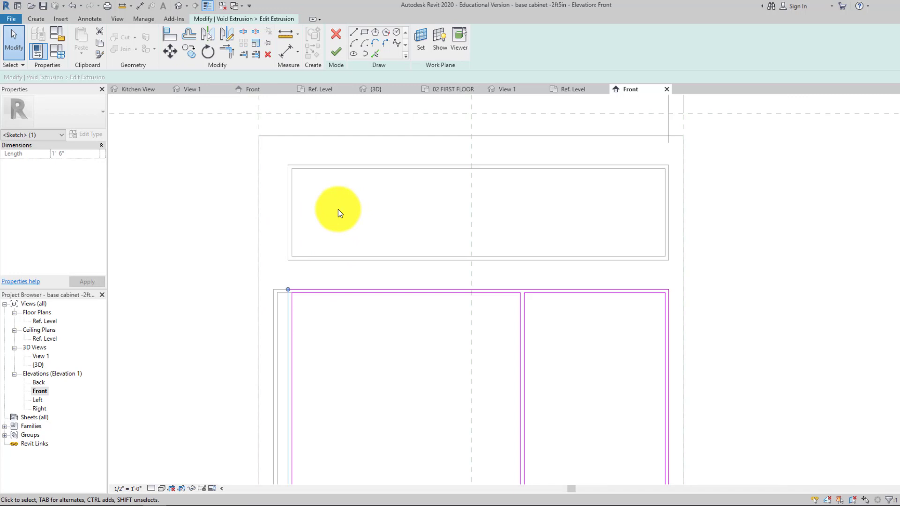
click(336, 53)
click(320, 156)
scroll(302, 184, down, 1)
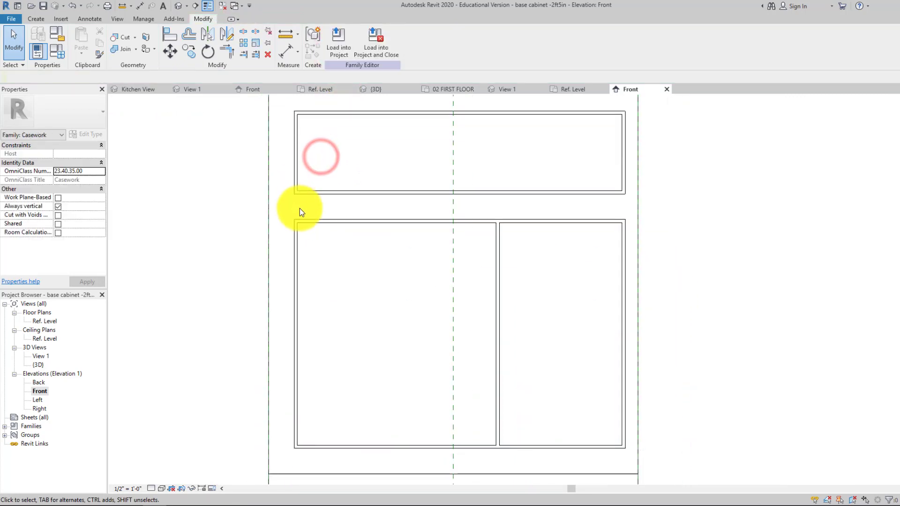
middle_drag(448, 247, 399, 233)
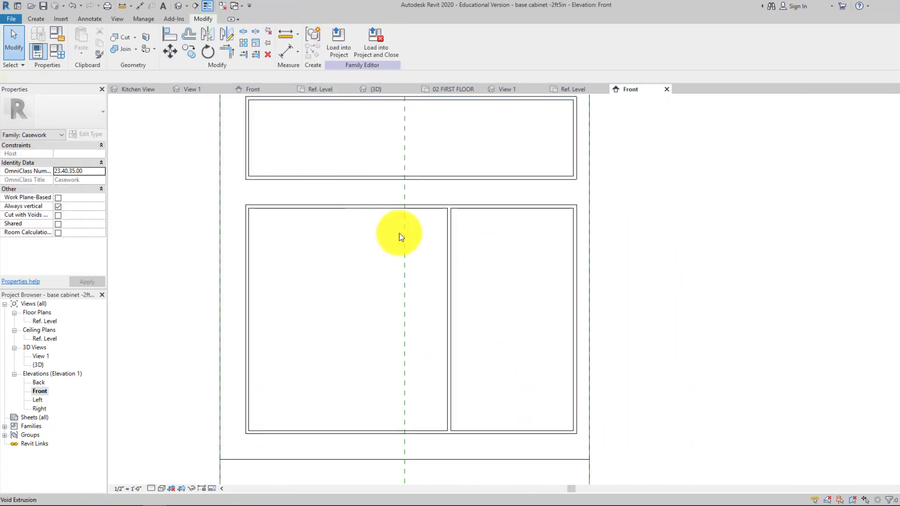
Step: Reopen the door void sketch and move both vertical divider lines to the center reference plane, one on each side, about 1" apart
click(448, 251)
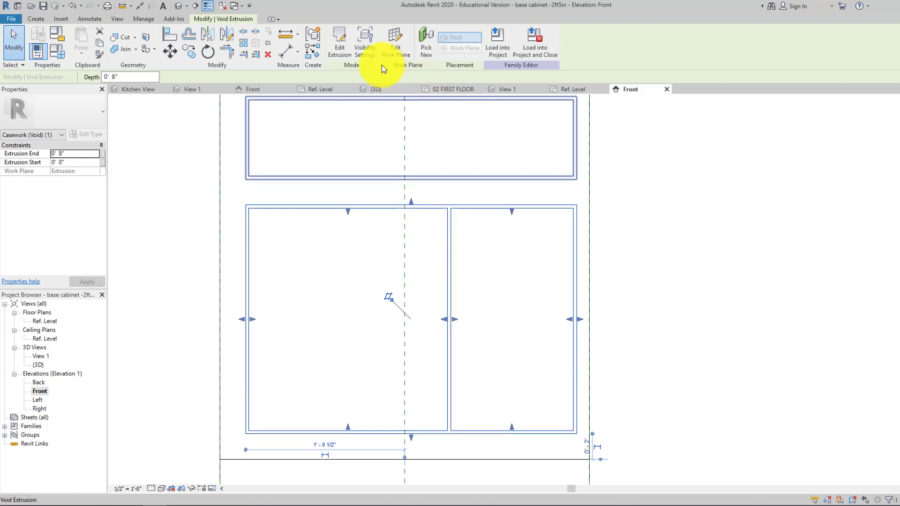
click(353, 52)
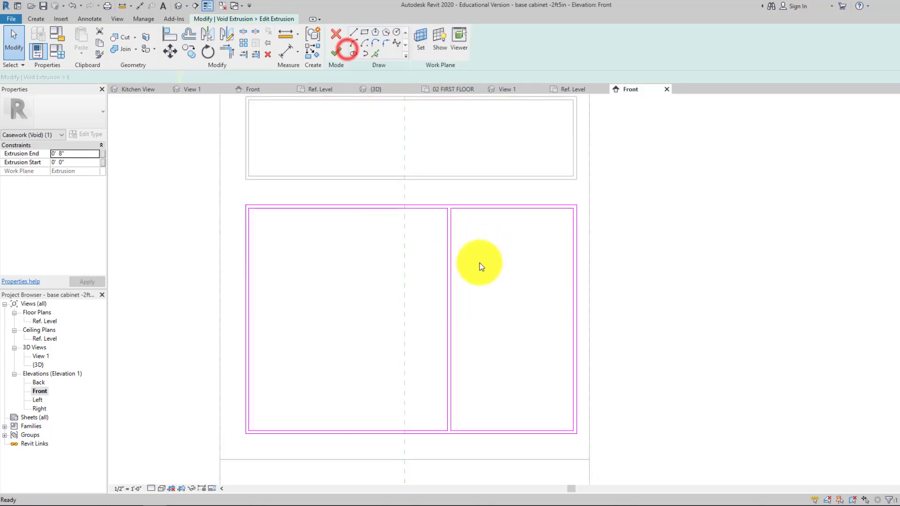
drag(447, 263, 397, 264)
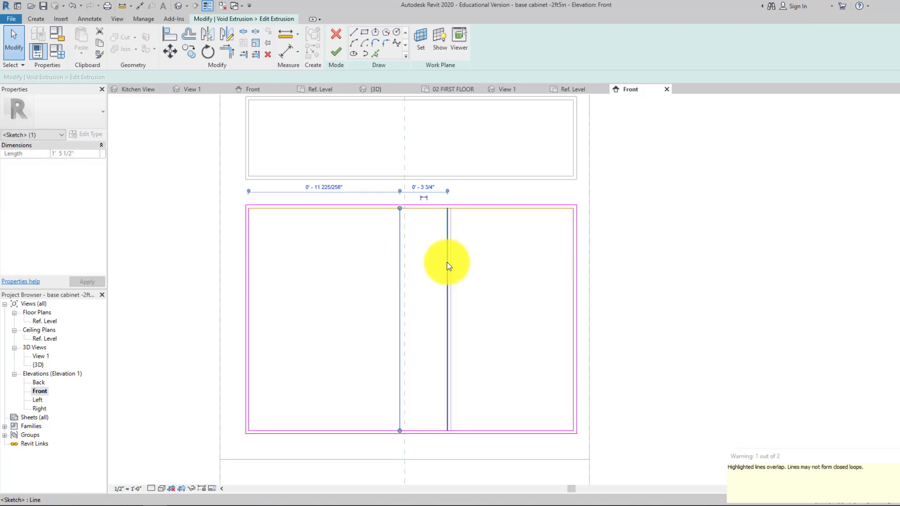
click(467, 267)
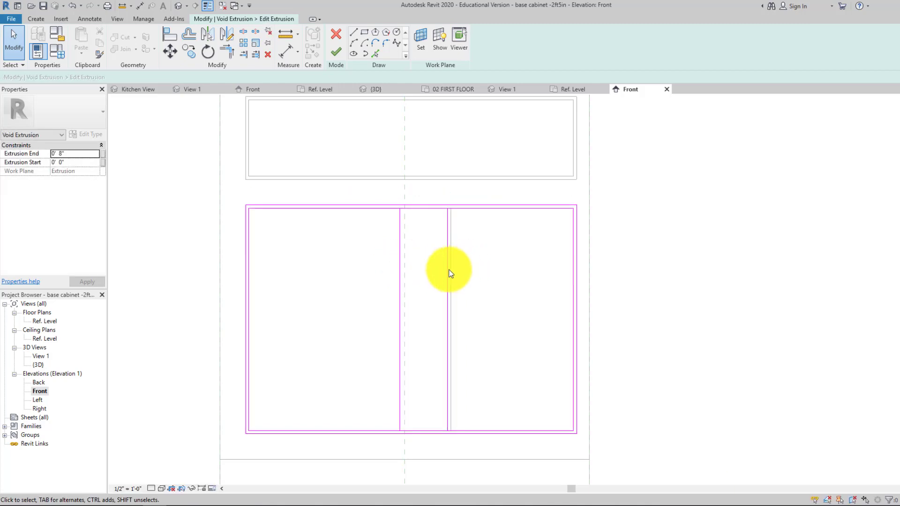
mouse_move(401, 276)
mouse_down()
mouse_move(467, 275)
mouse_move(400, 276)
mouse_up()
drag(467, 275, 412, 267)
scroll(409, 203, up, 5)
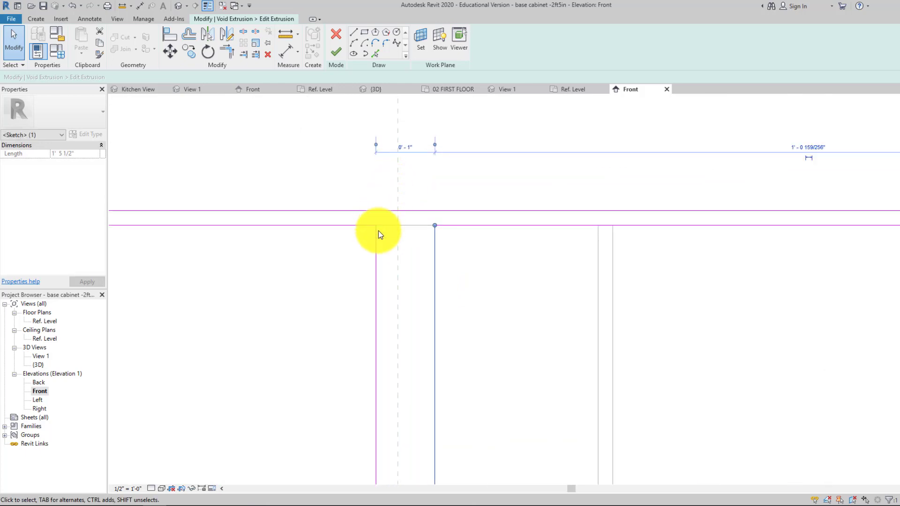
Step: Tighten the two divider lines to 1/4" apart around the center reference plane and finish the door void sketch
drag(377, 241, 404, 247)
click(433, 244)
click(439, 265)
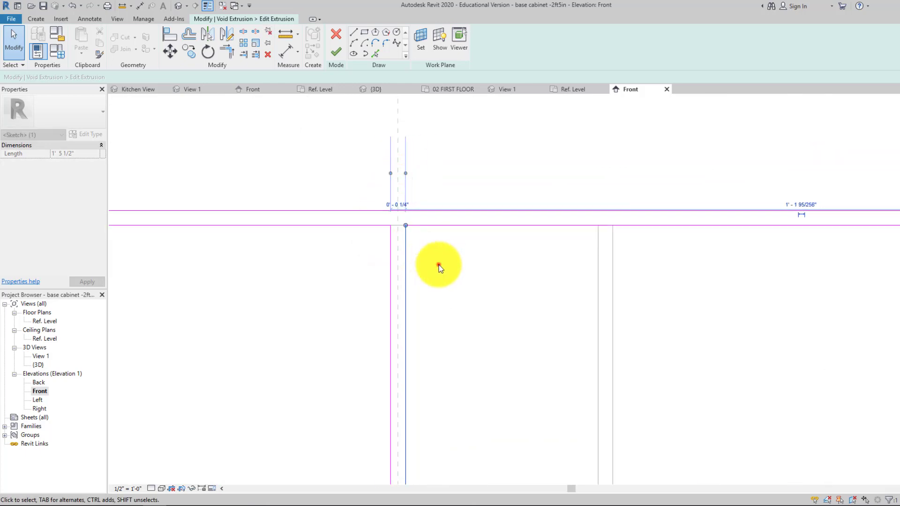
scroll(400, 208, up, 5)
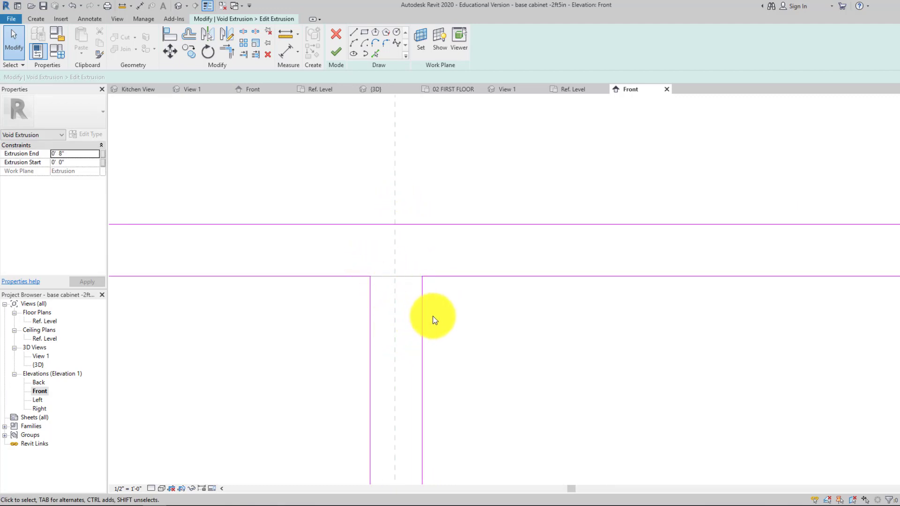
scroll(432, 317, down, 5)
scroll(409, 186, down, 3)
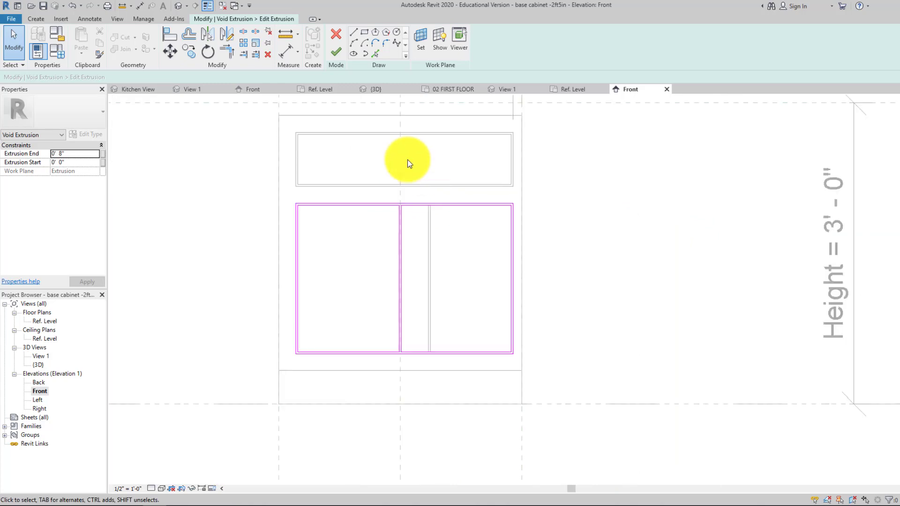
click(337, 53)
mouse_move(530, 175)
middle_down()
mouse_move(528, 249)
mouse_move(499, 260)
mouse_move(500, 214)
middle_up()
scroll(501, 261, down, 2)
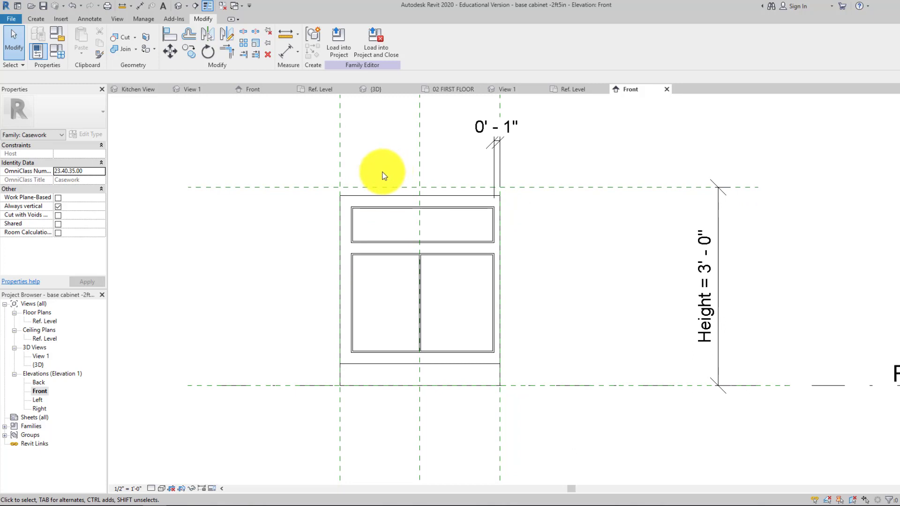
Step: Load the family into the Tiny House 2020 - walls and stuff project and place one cabinet in the 02 FIRST FLOOR plan
click(339, 50)
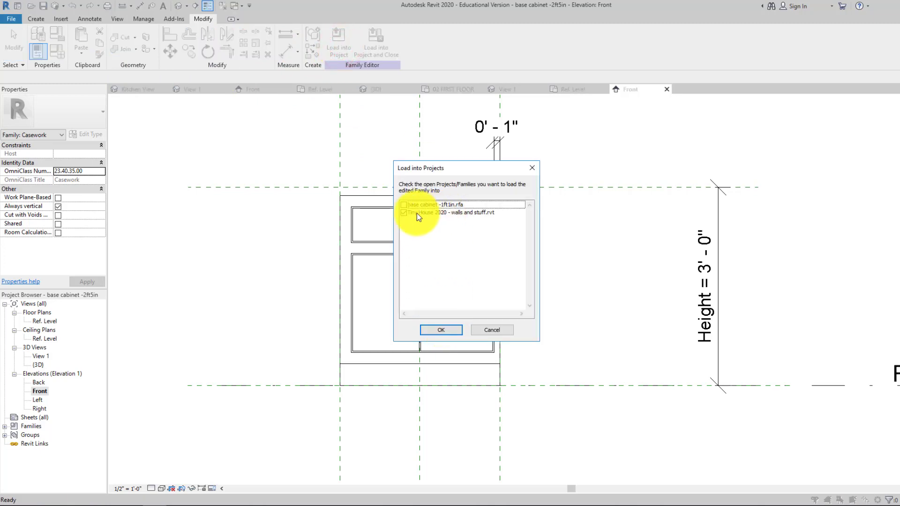
click(440, 331)
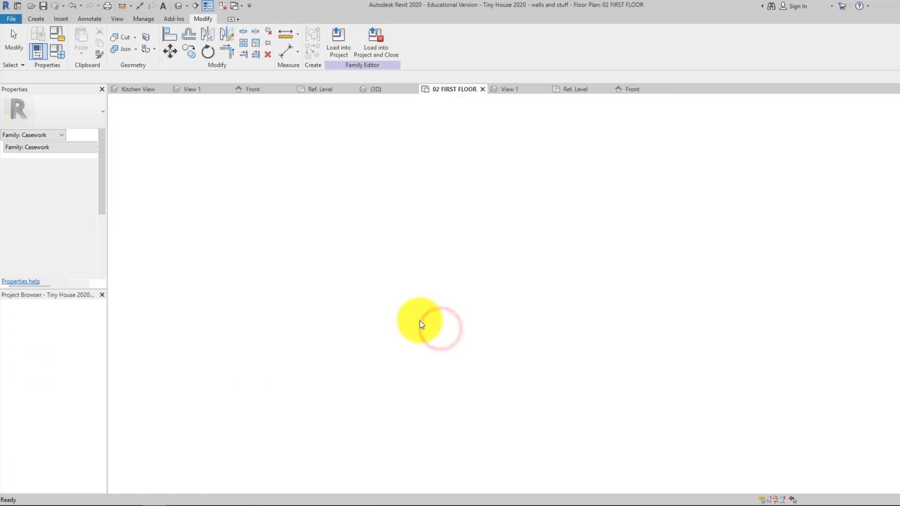
click(332, 205)
middle_drag(344, 233, 344, 305)
key(Escape)
Step: Rotate the new cabinet 90° clockwise and move it against the wall between the corner cabinet and the sink cabinet
click(373, 296)
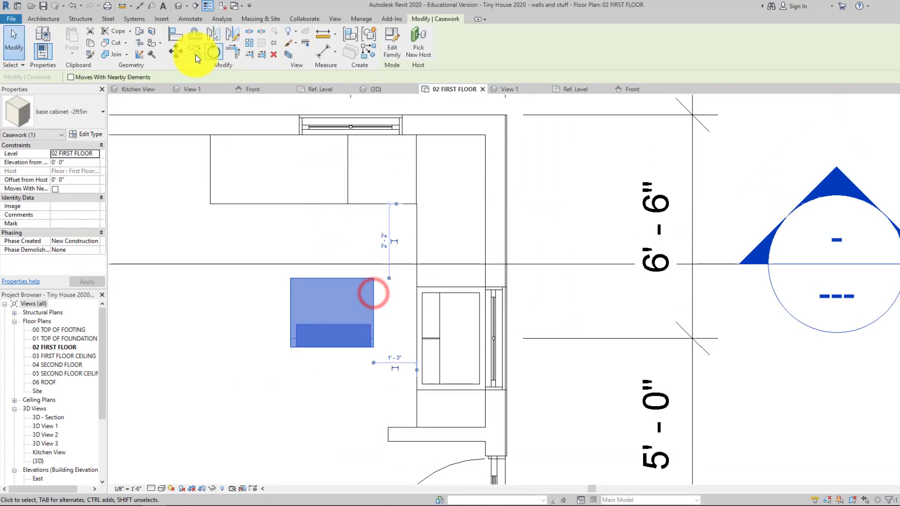
click(213, 54)
click(332, 231)
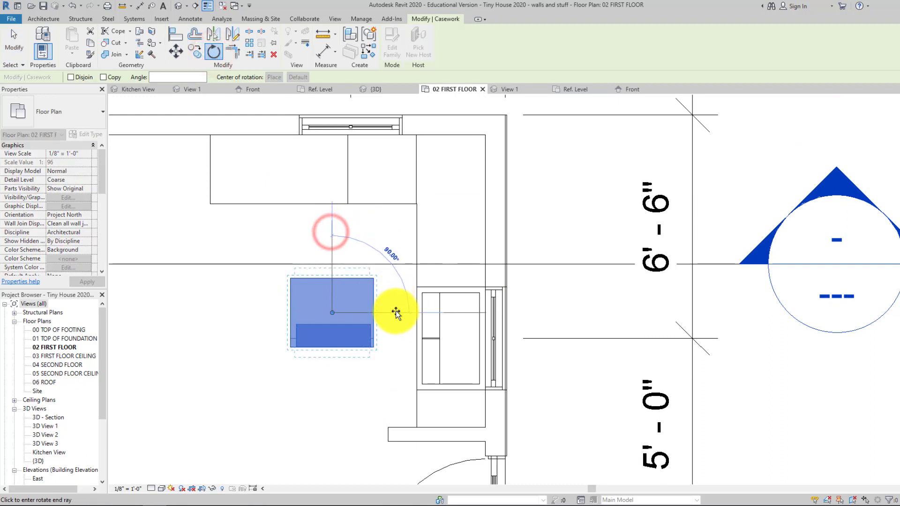
click(395, 313)
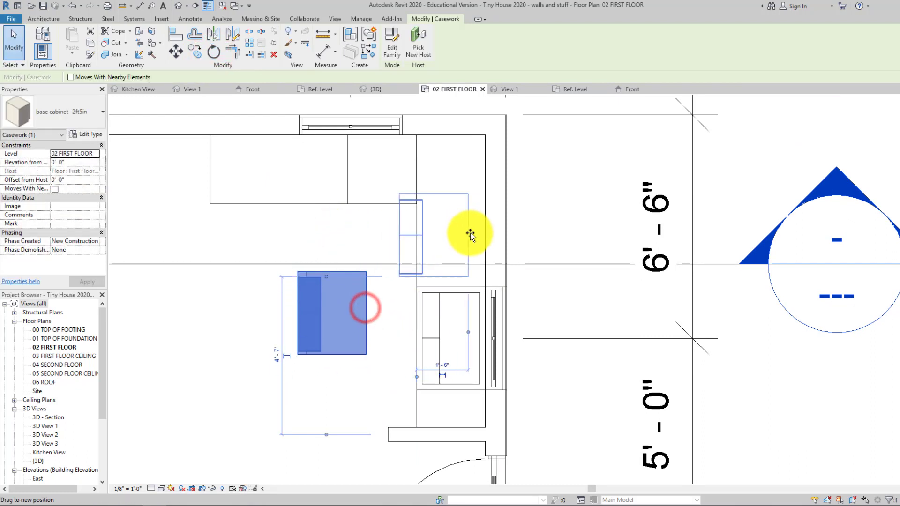
drag(481, 241, 476, 241)
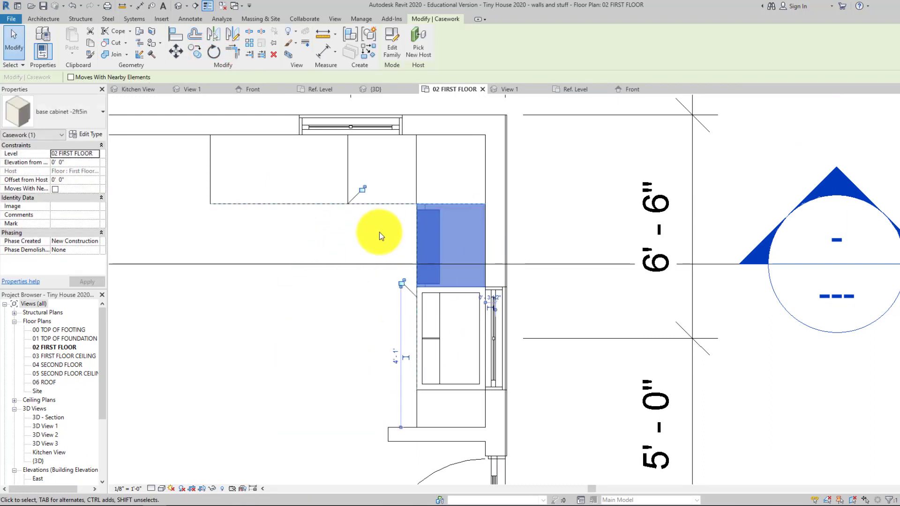
click(376, 232)
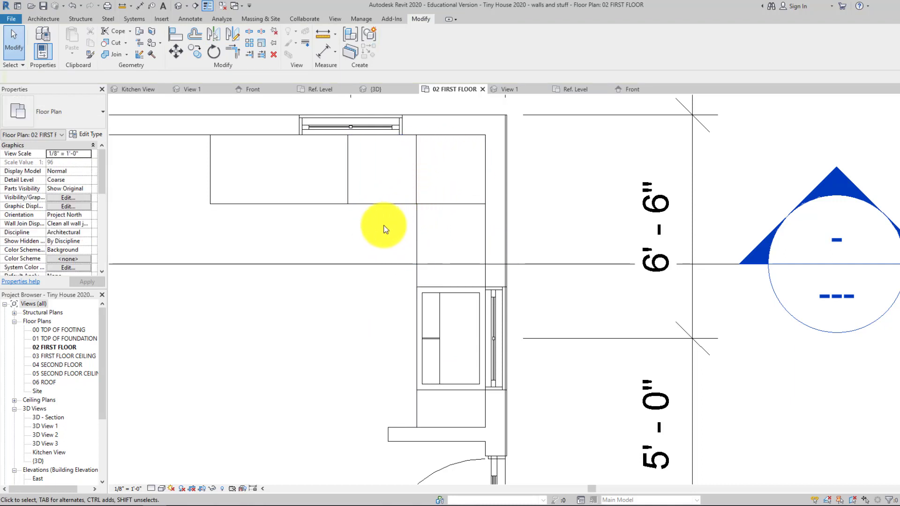
Step: Open the Kitchen View and examine the new cabinet's doors, drawer front and the toe kicks at the inside corner
double_click(47, 453)
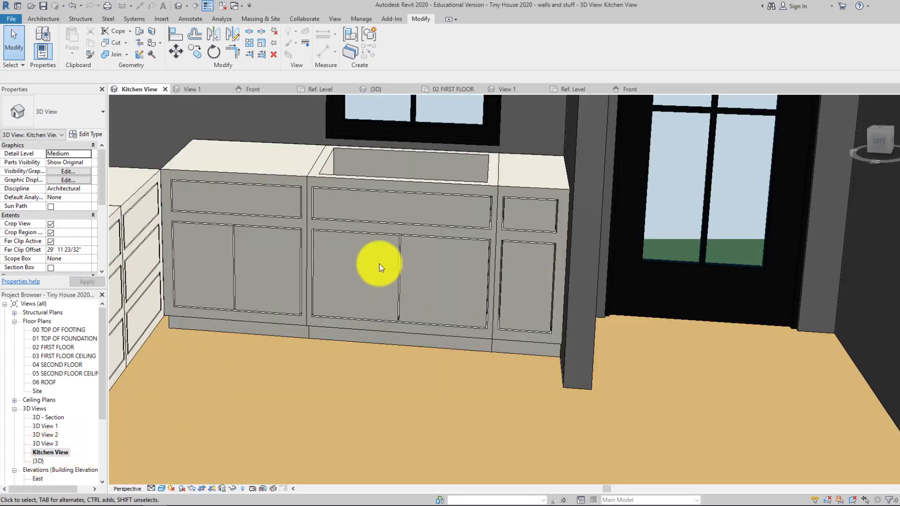
middle_drag(377, 263, 816, 148)
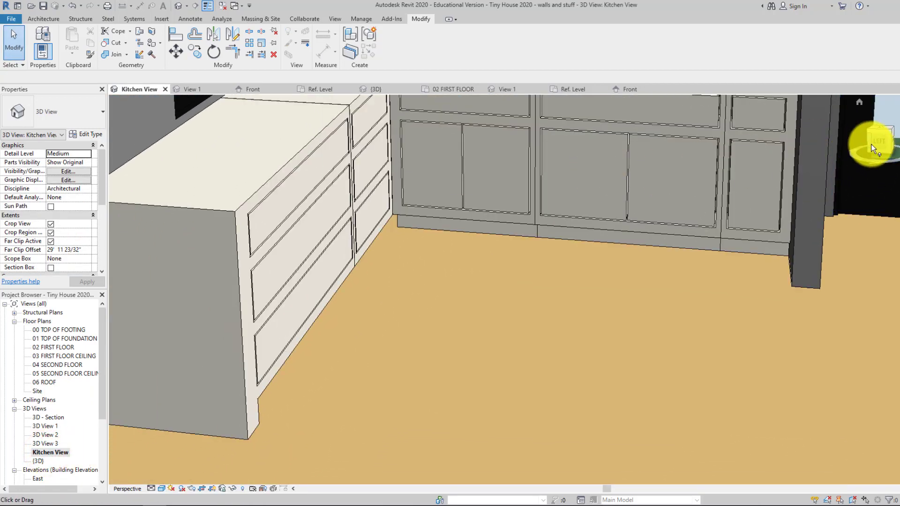
drag(871, 144, 838, 163)
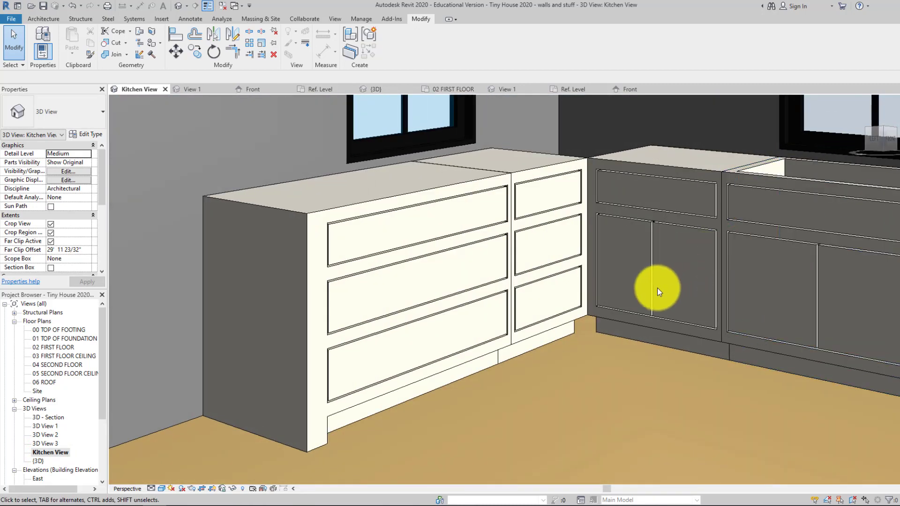
scroll(597, 334, up, 5)
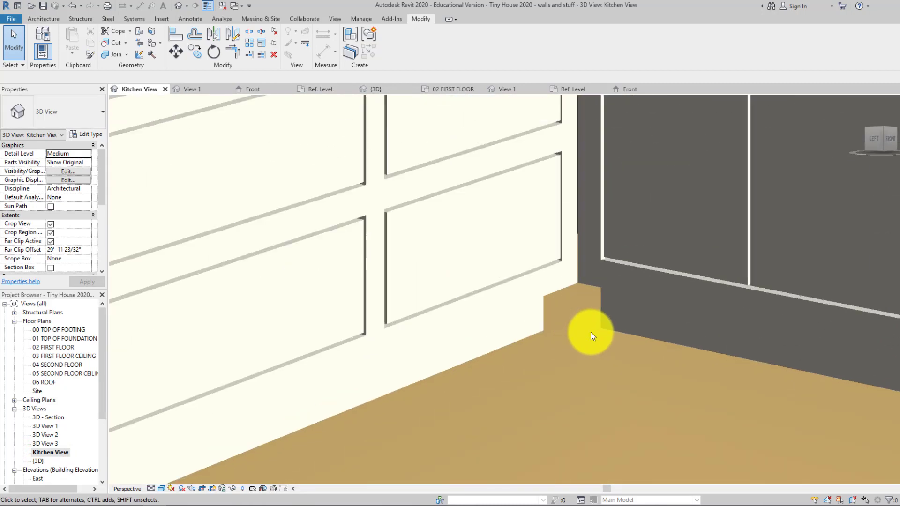
scroll(591, 332, down, 3)
scroll(572, 280, up, 3)
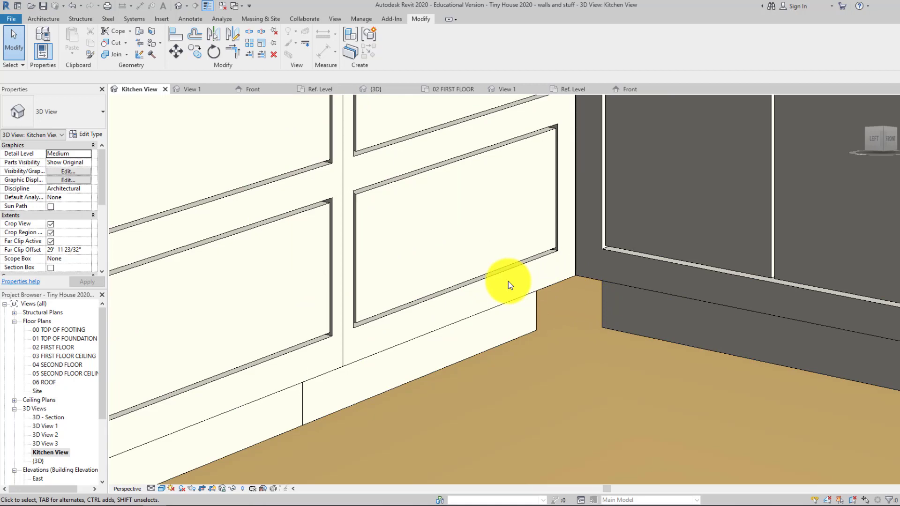
scroll(578, 312, down, 5)
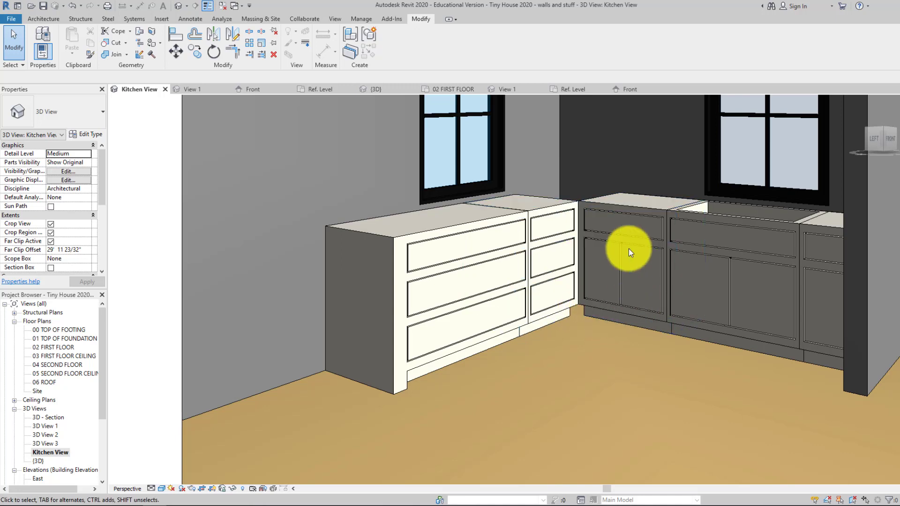
Step: Open the placed 2' 5" base cabinet family for editing and show its front and left side in the {3D} view
double_click(649, 214)
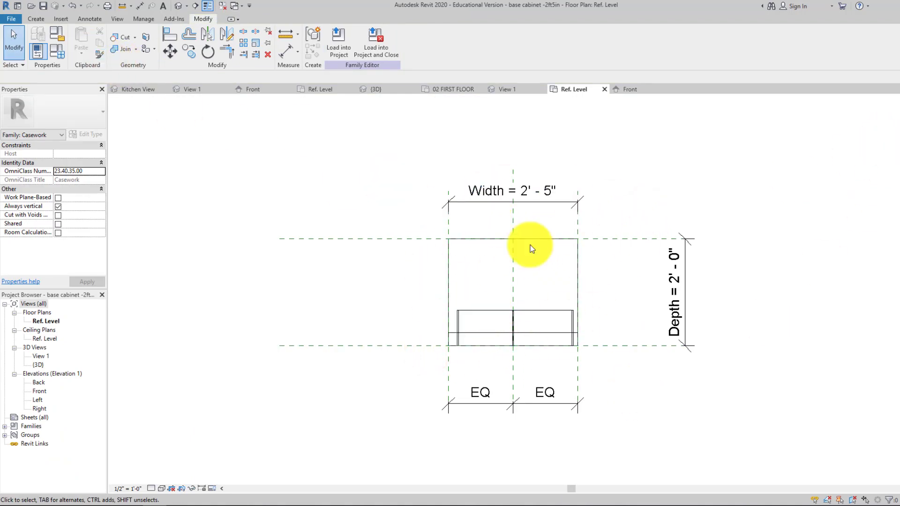
double_click(39, 364)
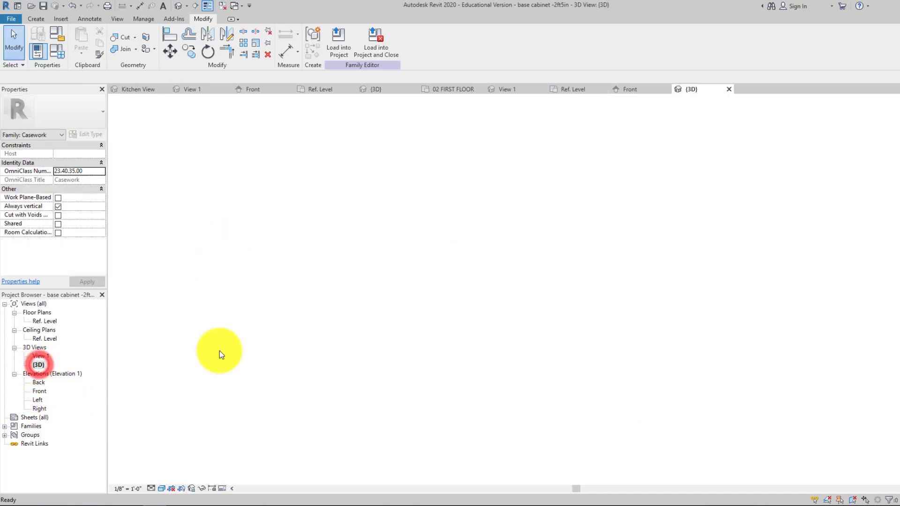
click(885, 115)
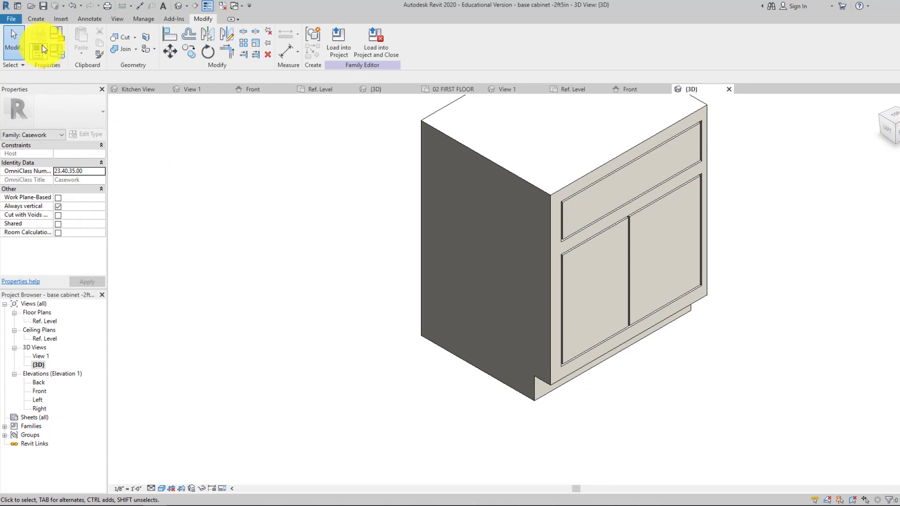
Step: Start a solid extrusion and pick the cabinet's left side face as its work plane
click(36, 18)
click(84, 38)
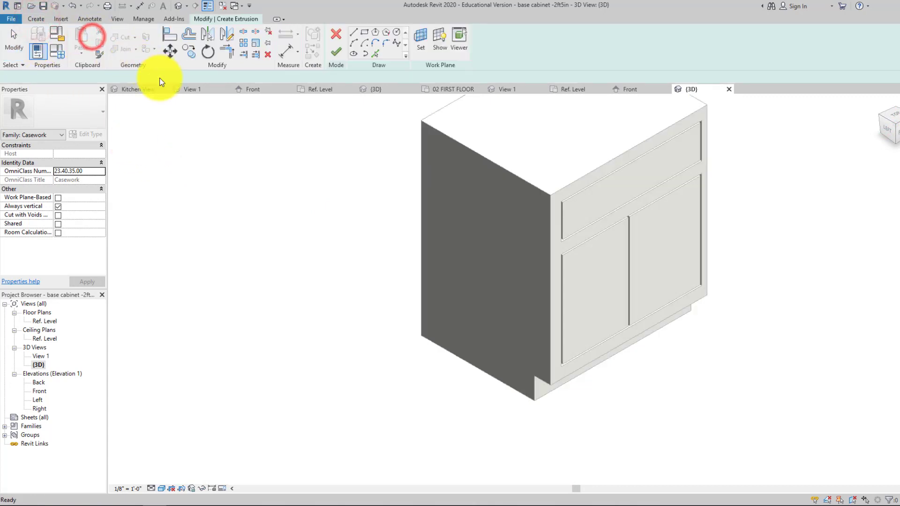
click(428, 47)
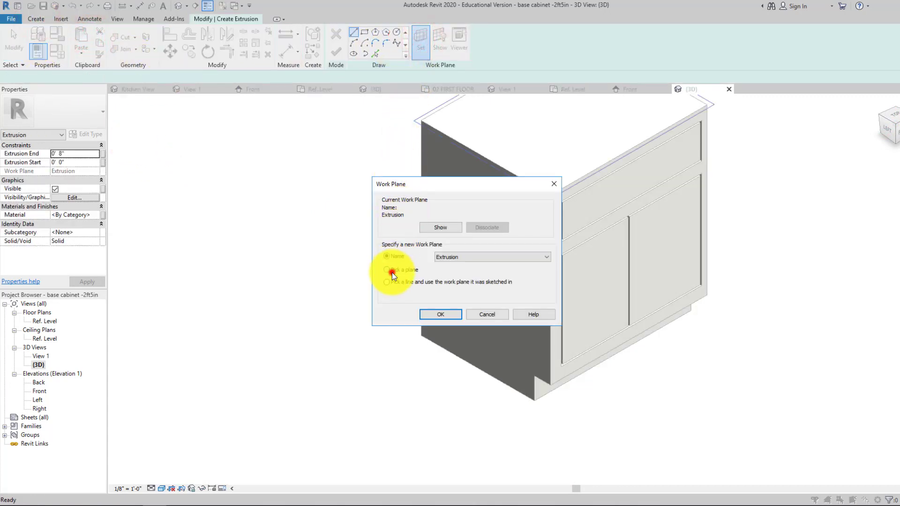
click(386, 270)
click(430, 314)
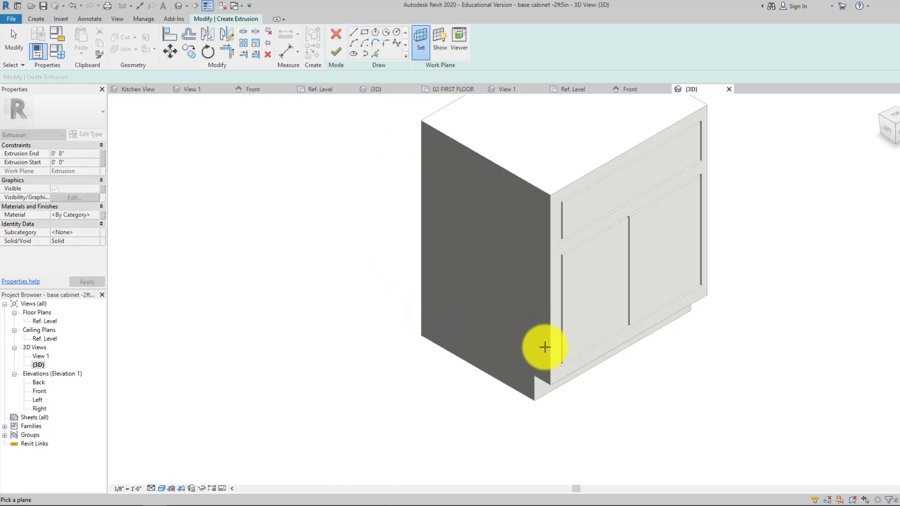
click(549, 349)
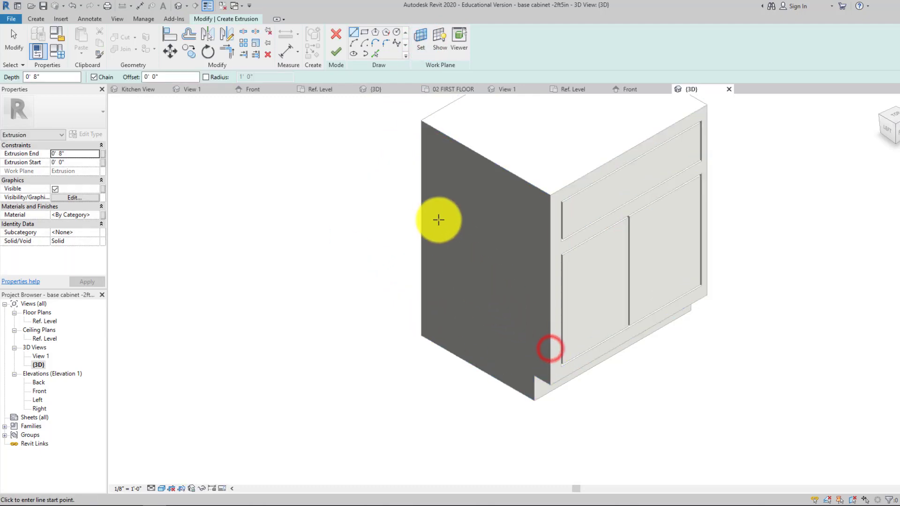
Step: Sketch a vertical line down the back edge of the cabinet's left side face
click(411, 106)
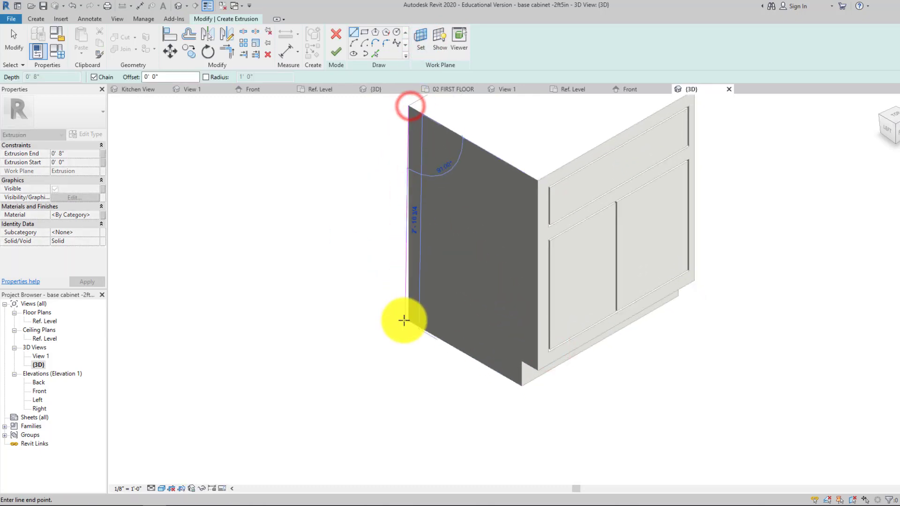
click(406, 320)
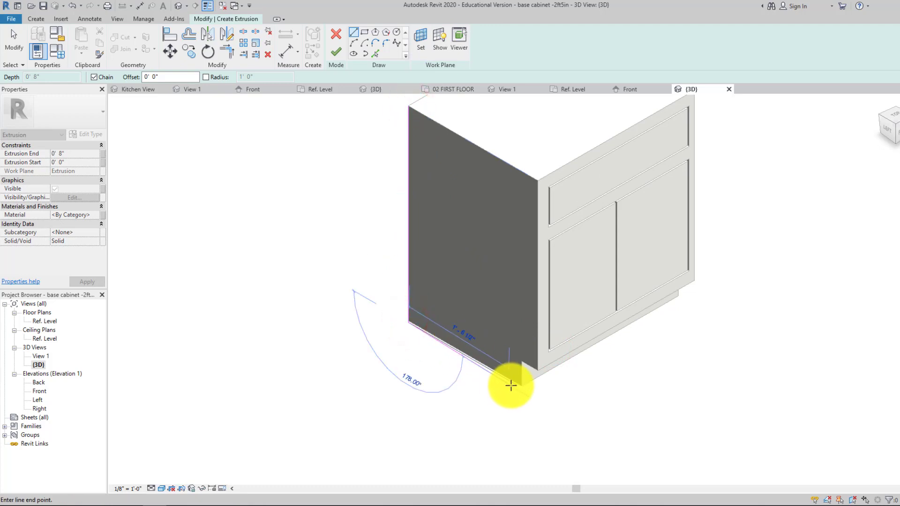
scroll(522, 382, up, 3)
right_click(516, 378)
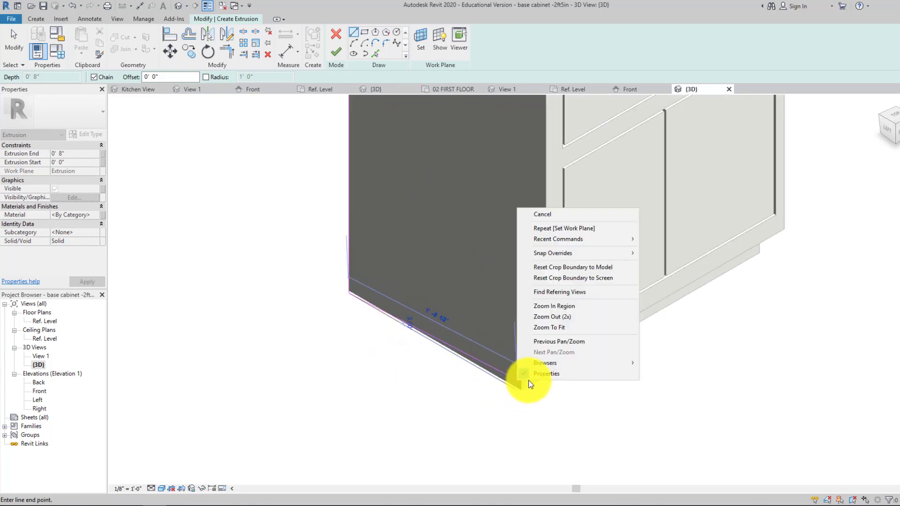
click(556, 214)
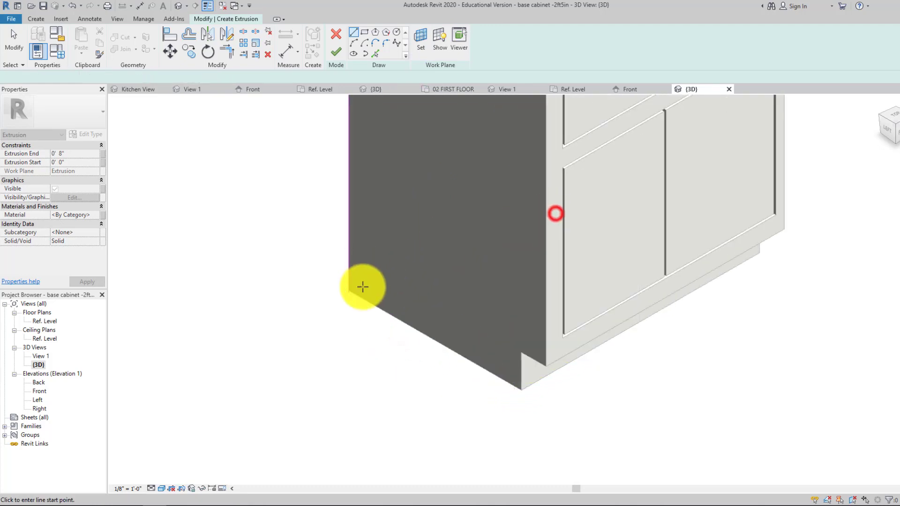
Step: Sketch a line along the side face's bottom edge from the toe kick and trim it to a corner with the back line
click(520, 391)
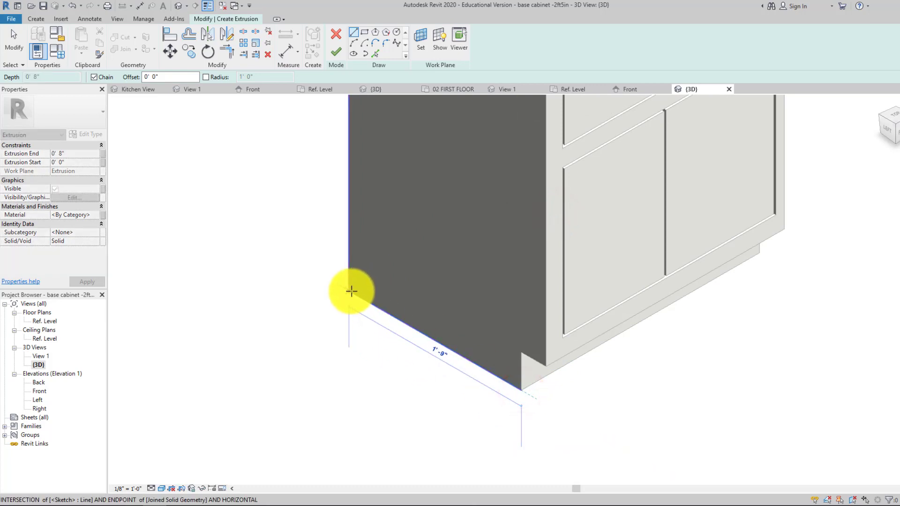
click(402, 324)
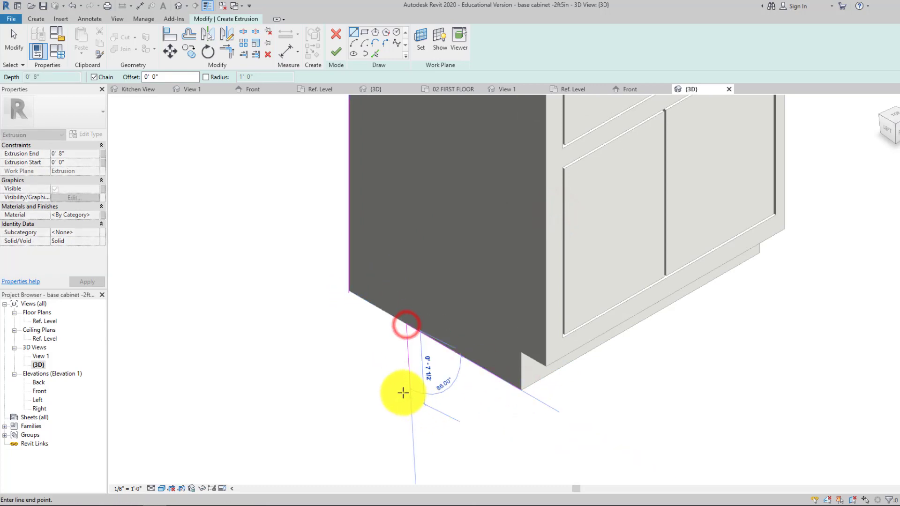
right_click(404, 392)
click(431, 228)
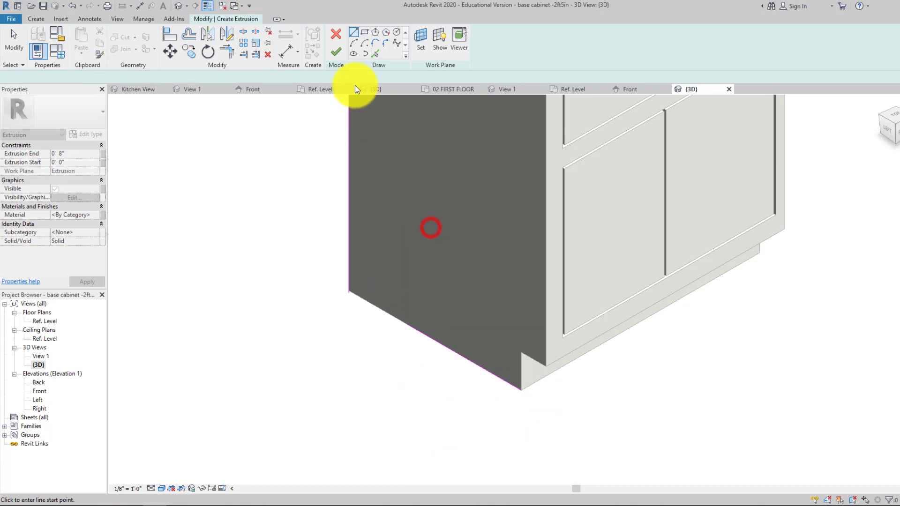
click(233, 52)
click(347, 221)
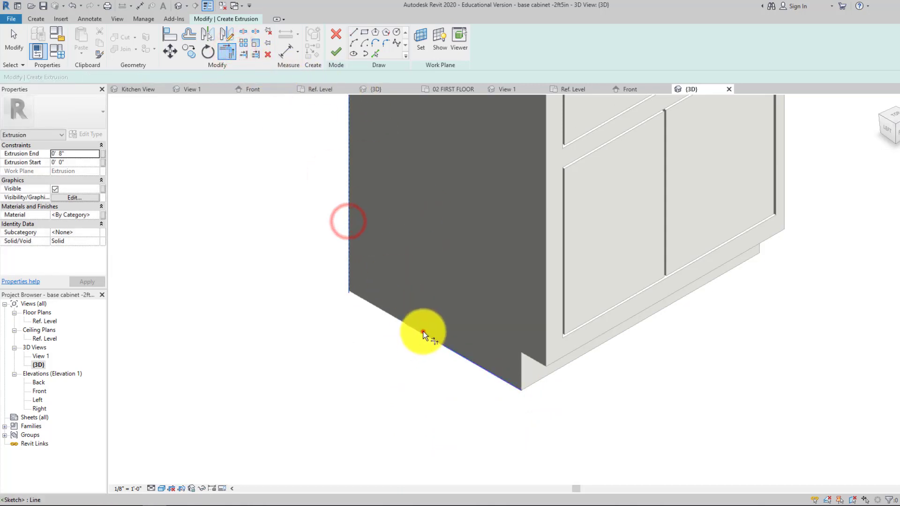
click(423, 337)
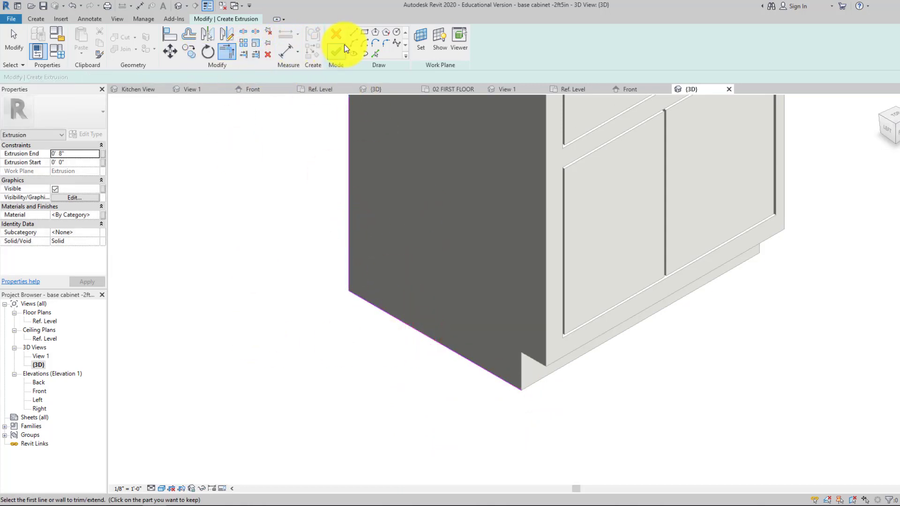
Step: Trace the toe-kick notch, front edge and top edge to close the side profile, and finish the extrusion sketch
click(354, 32)
click(522, 389)
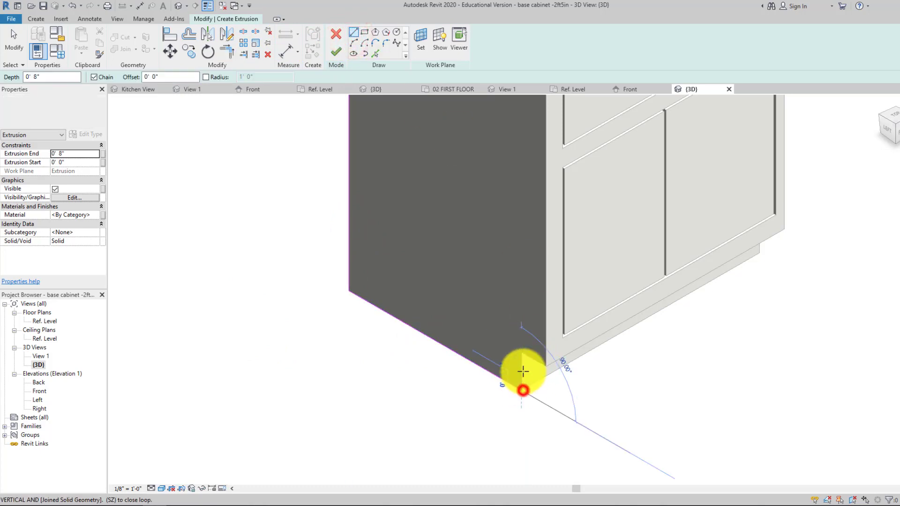
click(522, 355)
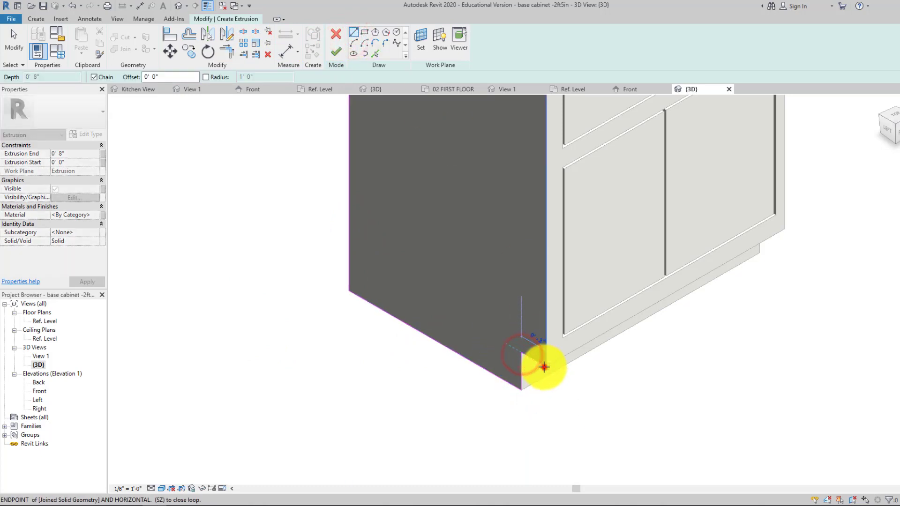
click(543, 367)
middle_drag(525, 414, 486, 475)
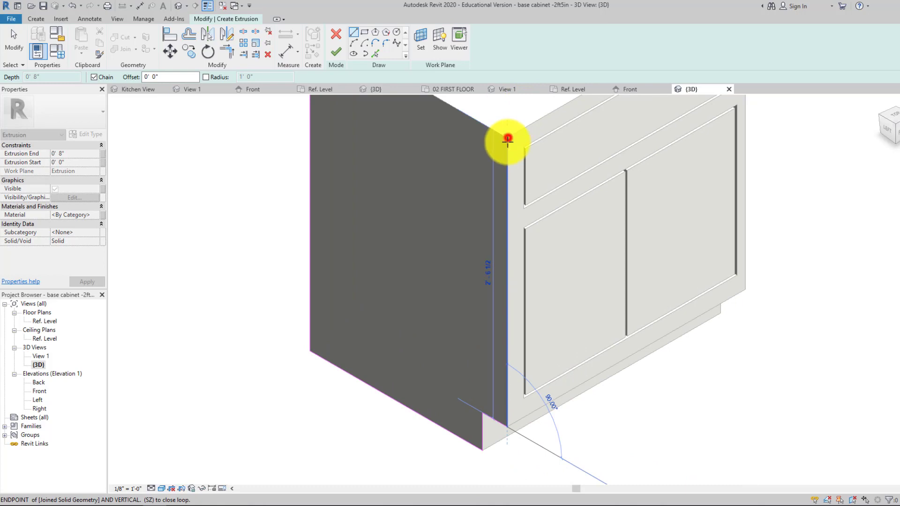
click(508, 140)
middle_drag(411, 206, 458, 305)
click(358, 123)
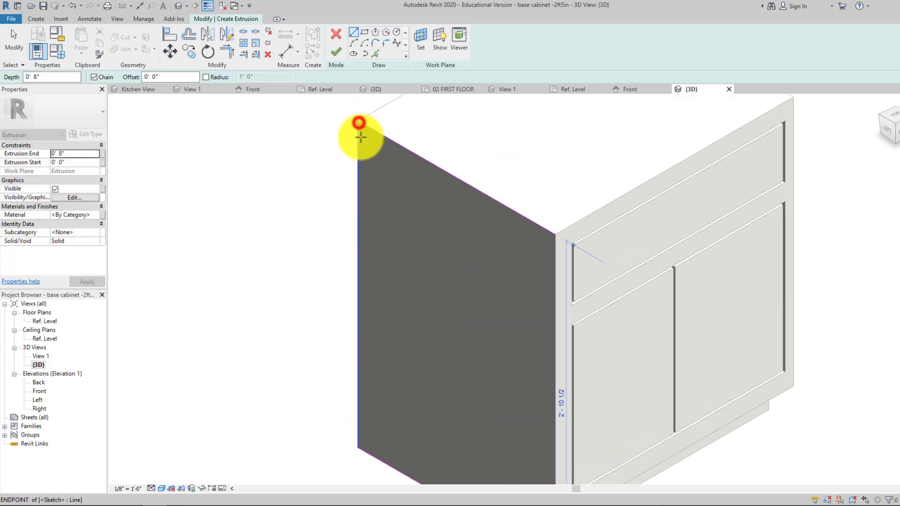
click(336, 52)
Step: Set the side extrusion's Extrusion End to 2' 0"
scroll(346, 141, up, 3)
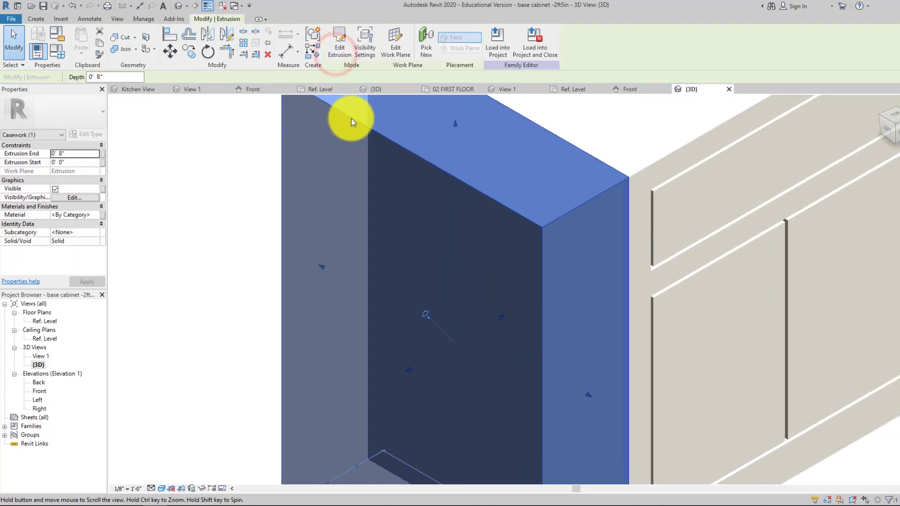
scroll(352, 123, down, 3)
click(69, 156)
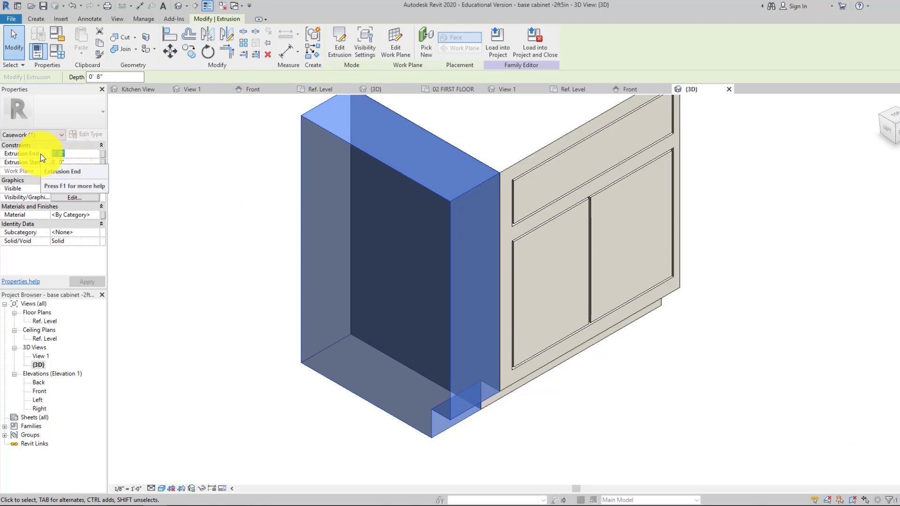
text(2)
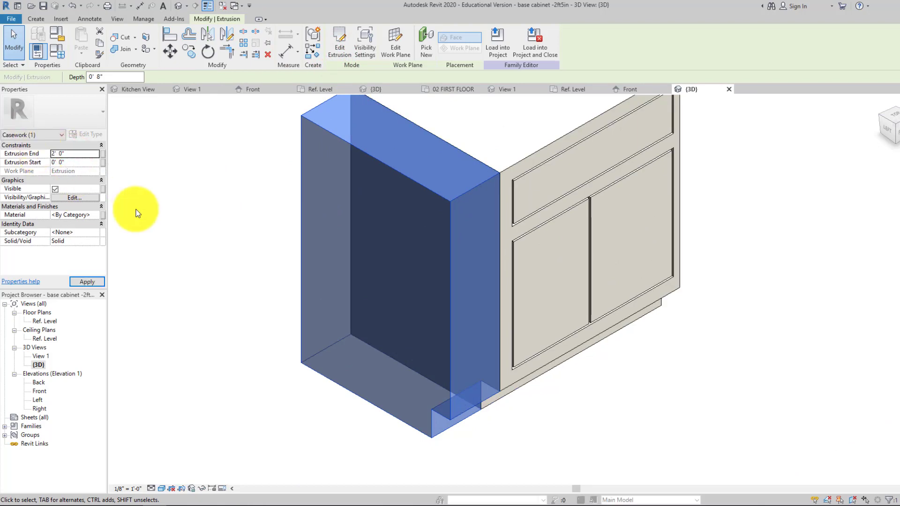
click(87, 282)
click(194, 324)
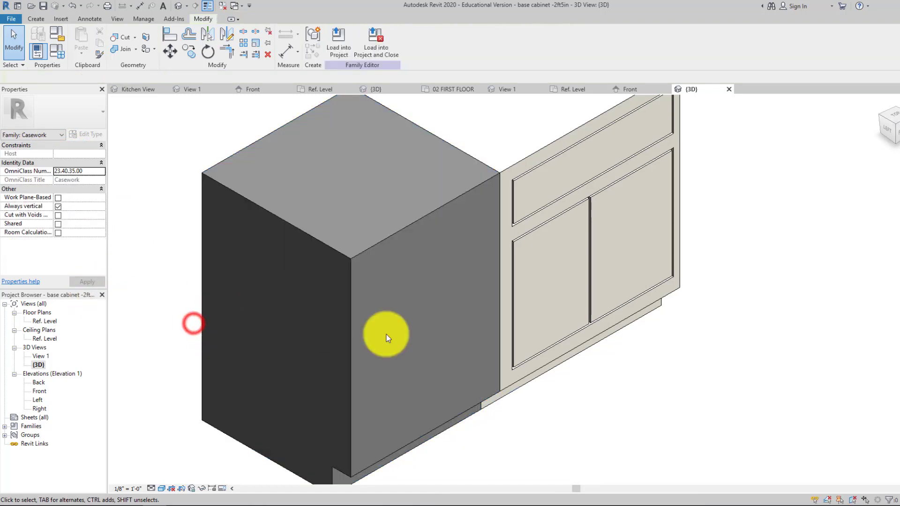
Step: Join the new side extrusion to the original cabinet body
middle_drag(431, 329, 391, 254)
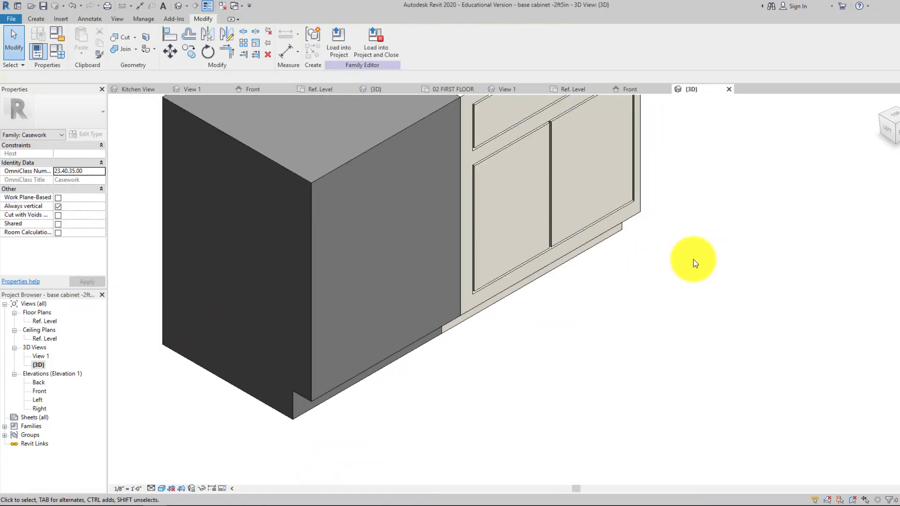
middle_drag(625, 261, 640, 308)
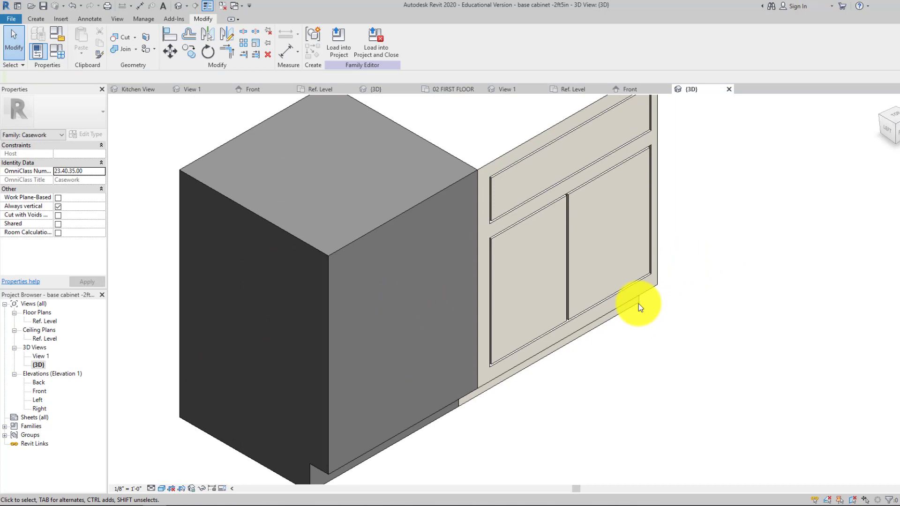
click(464, 182)
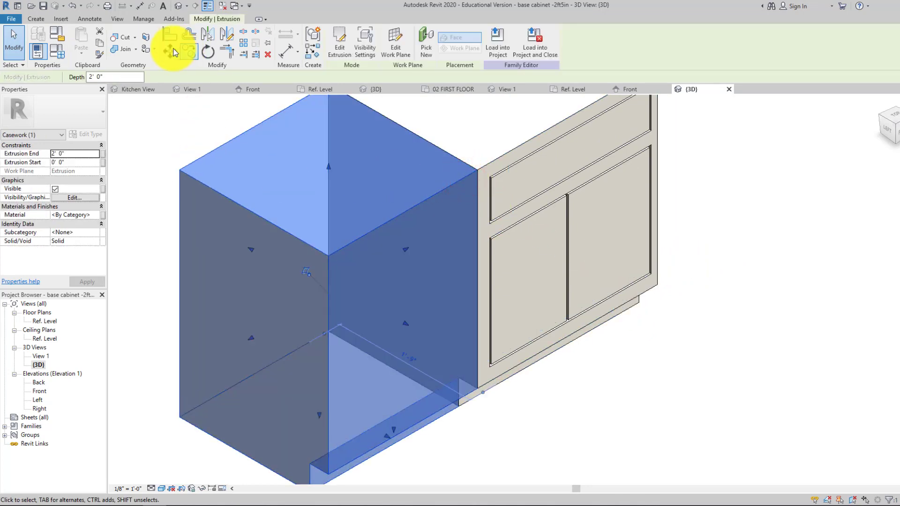
click(113, 50)
click(481, 170)
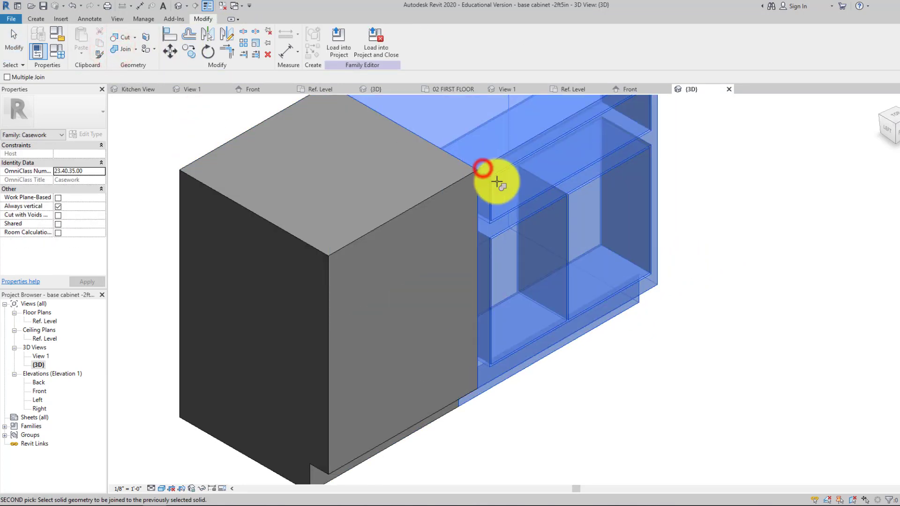
click(445, 188)
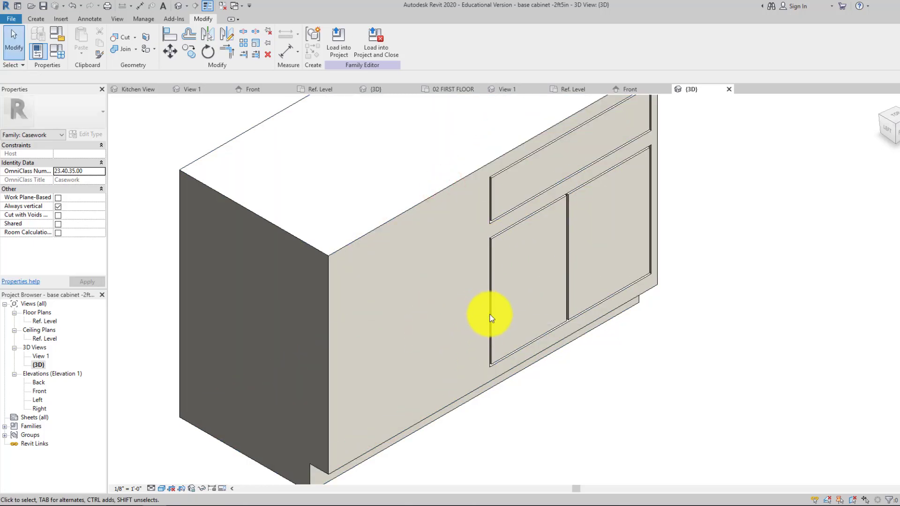
Step: Load the family into Tiny House 2020 - walls and stuff, overwriting the existing version, and check the inside corner's toe kick in the Kitchen View
middle_drag(408, 277, 397, 261)
scroll(397, 261, up, 1)
scroll(401, 250, down, 1)
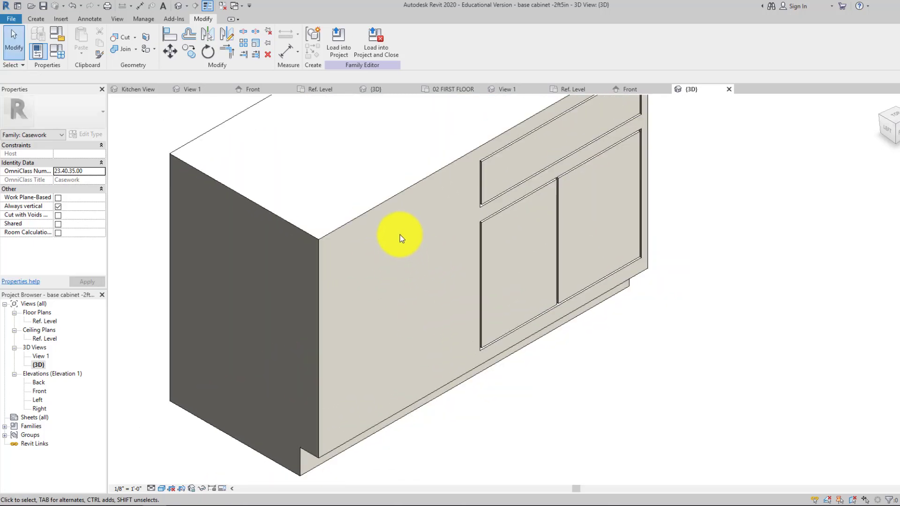
scroll(401, 239, down, 1)
click(339, 43)
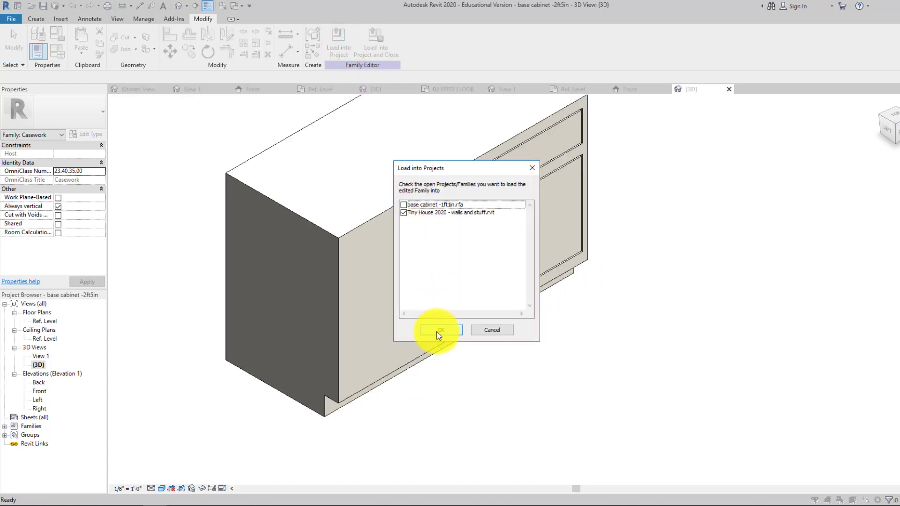
click(438, 331)
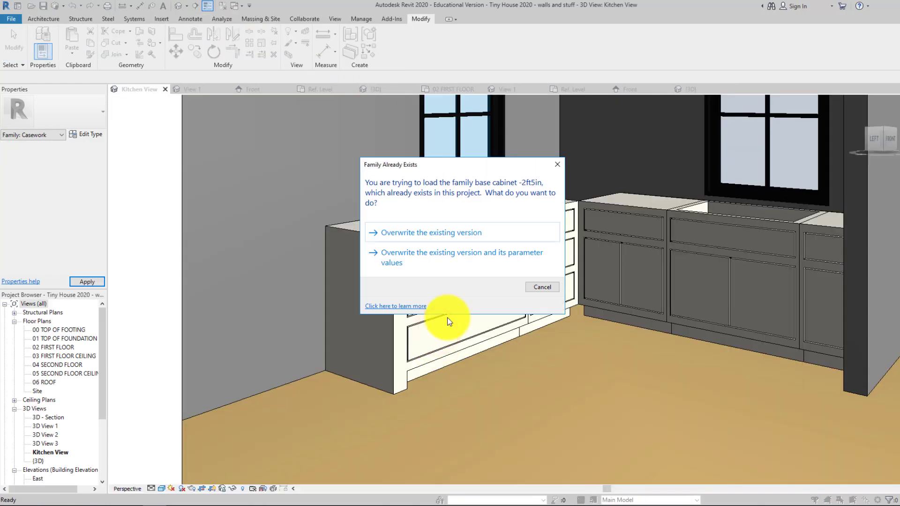
click(481, 239)
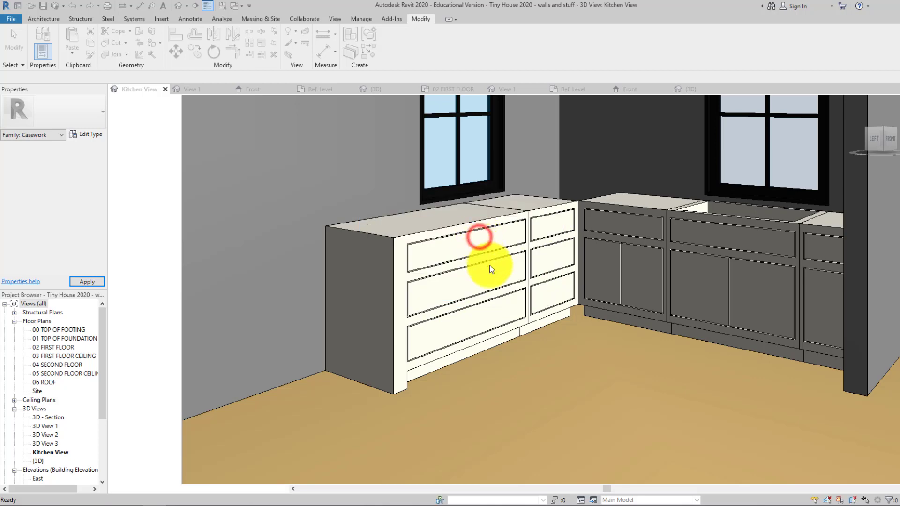
click(582, 372)
scroll(584, 320, down, 2)
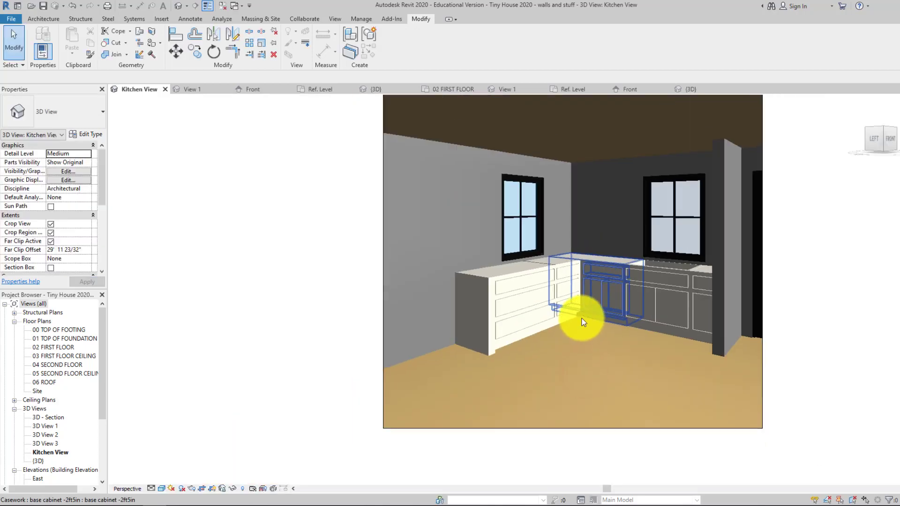
scroll(583, 319, up, 6)
scroll(583, 291, up, 2)
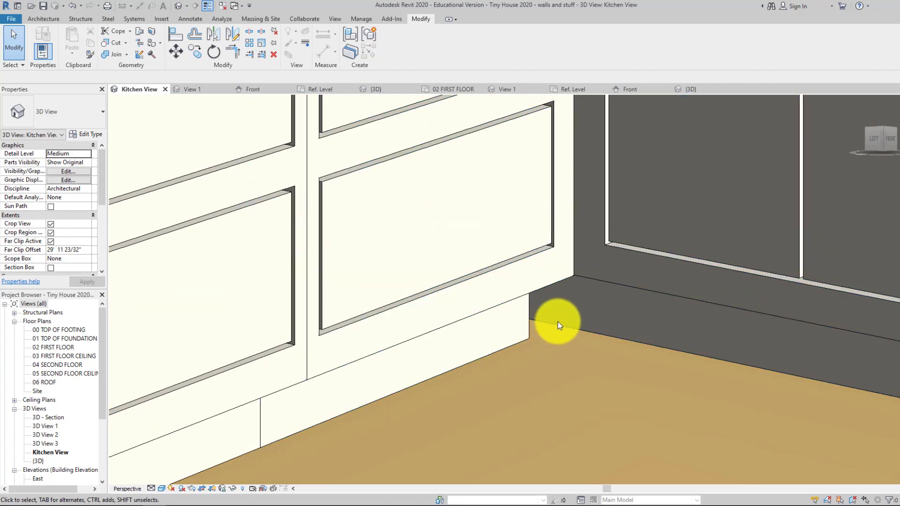
Step: Open the narrow three-drawer cabinet beside the inside corner for family editing and show its default 3D view
scroll(558, 323, down, 5)
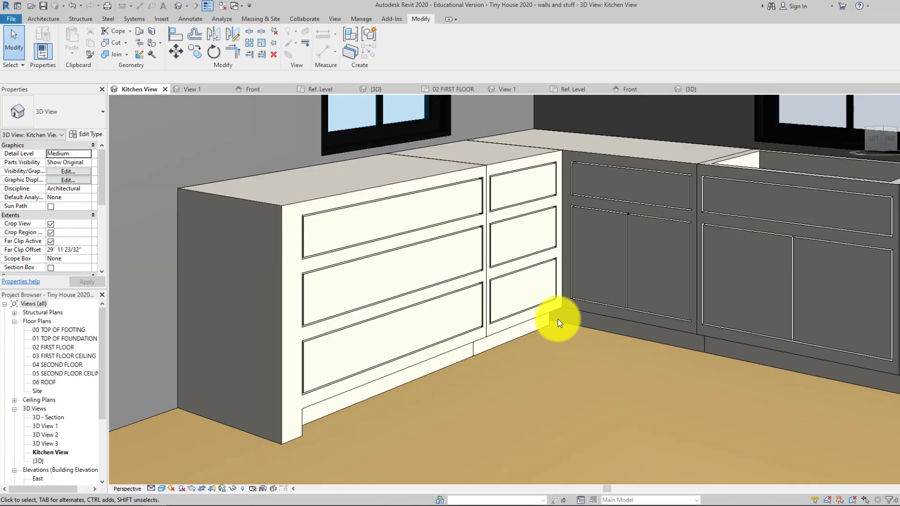
middle_drag(555, 327, 551, 329)
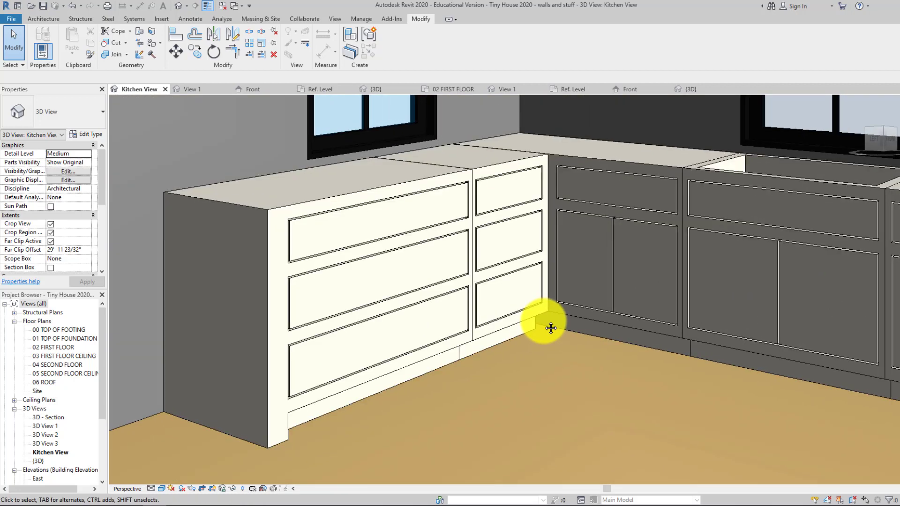
double_click(503, 165)
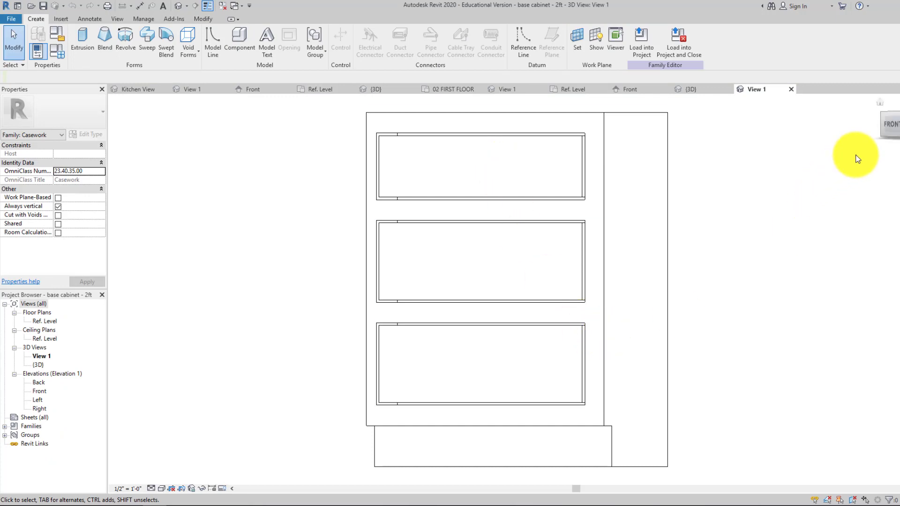
click(889, 124)
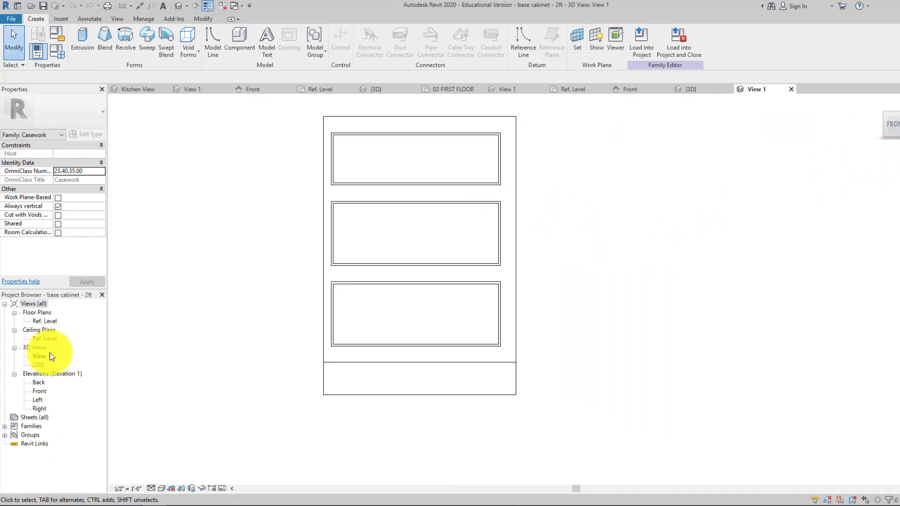
click(38, 365)
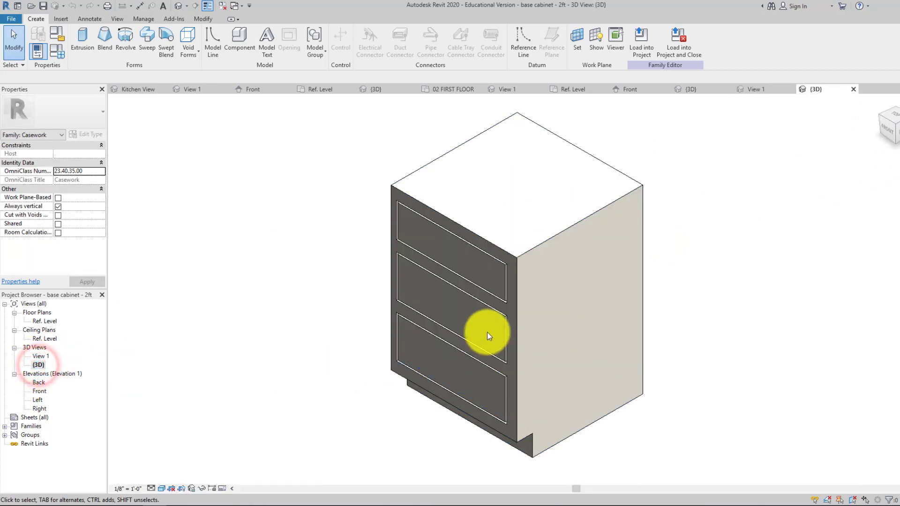
Step: Start an extrusion on the drawer cabinet's side face and sketch a rectangle from the toe-kick notch's inner corner to the bottom back corner
click(79, 39)
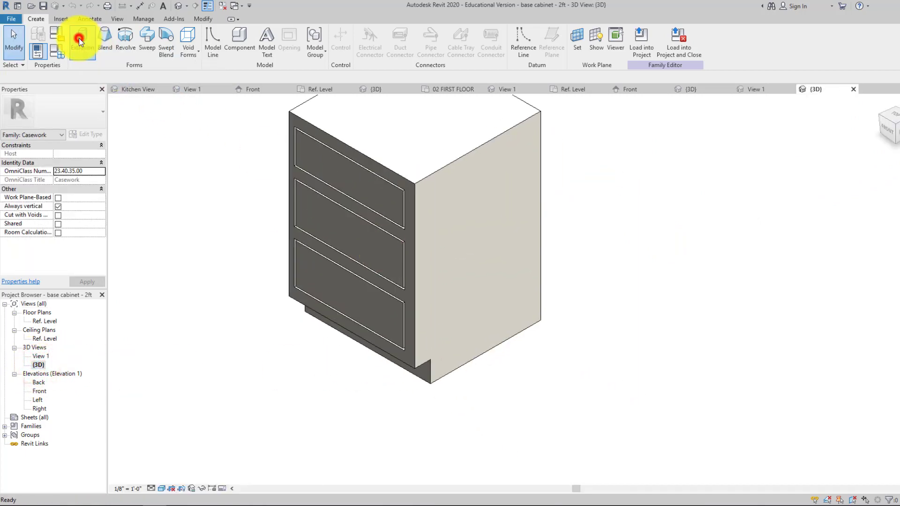
click(415, 42)
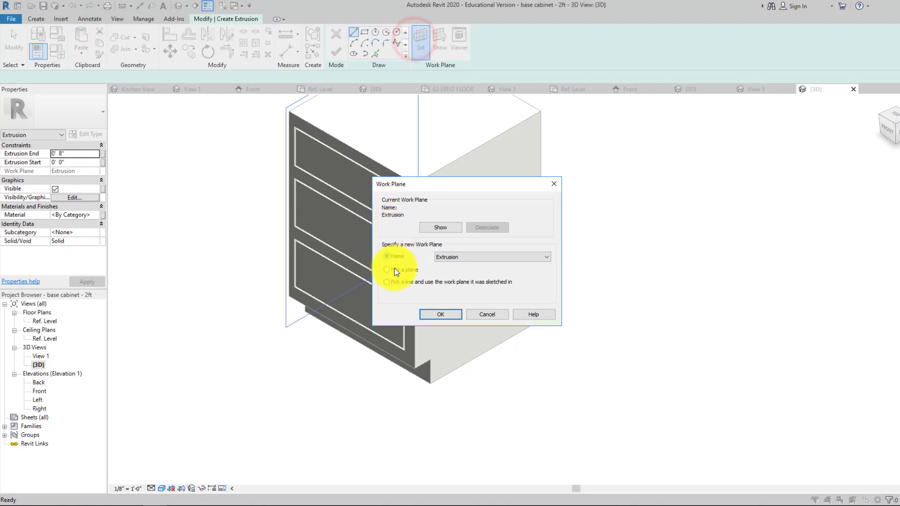
click(435, 314)
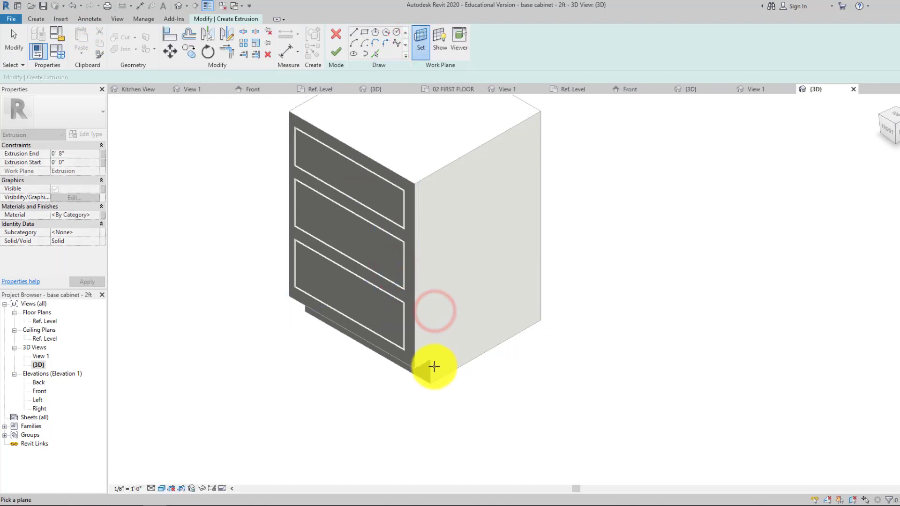
click(433, 370)
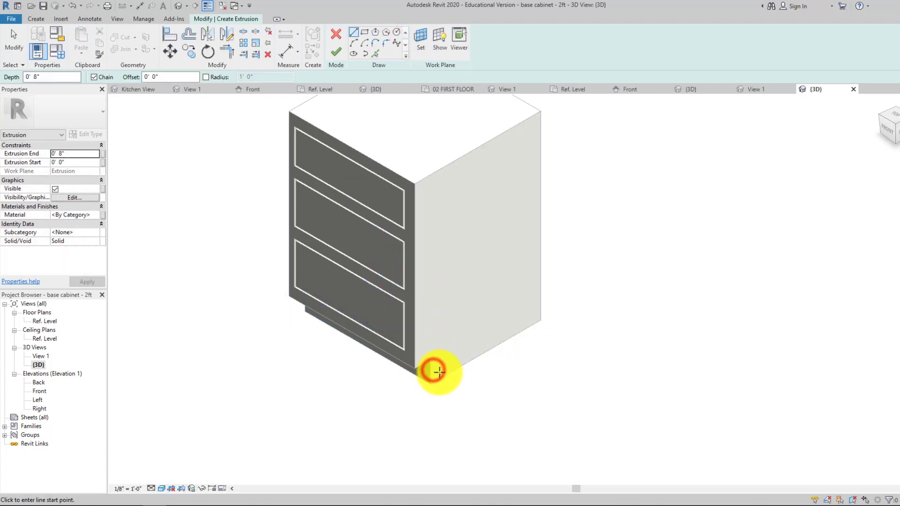
scroll(456, 373, up, 4)
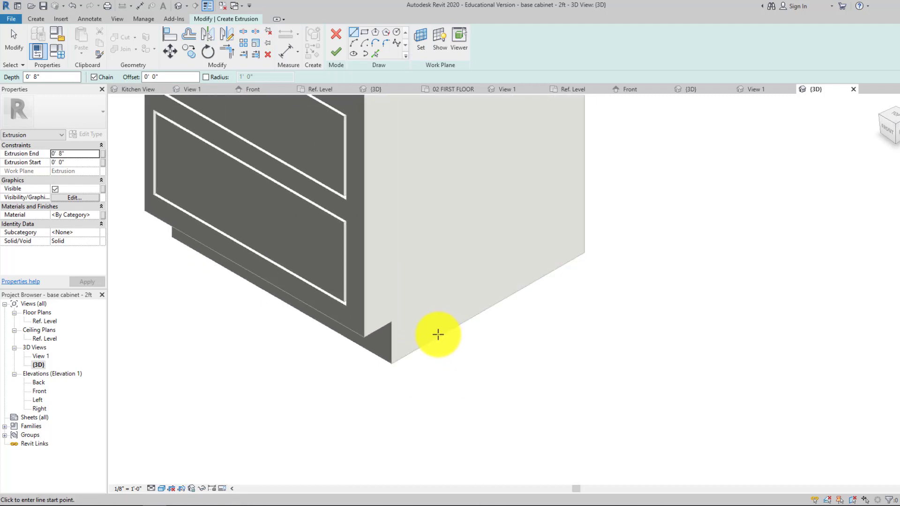
click(366, 36)
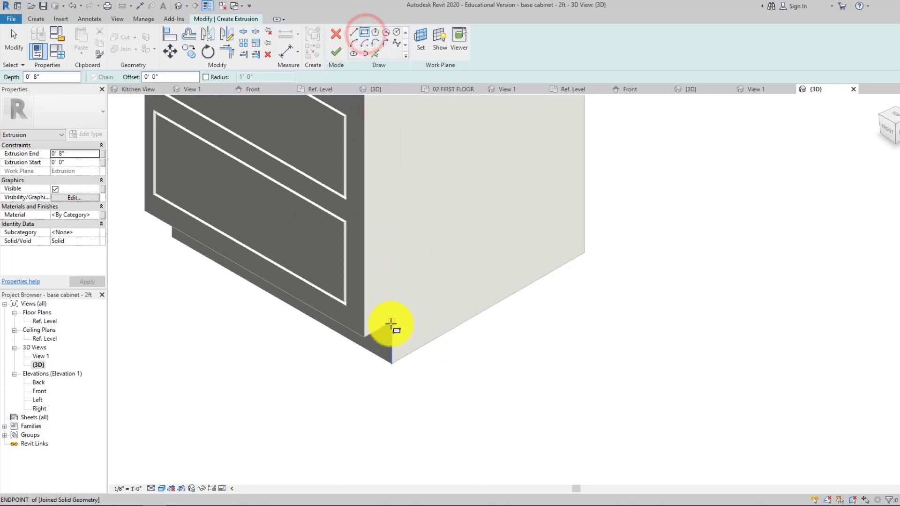
click(392, 323)
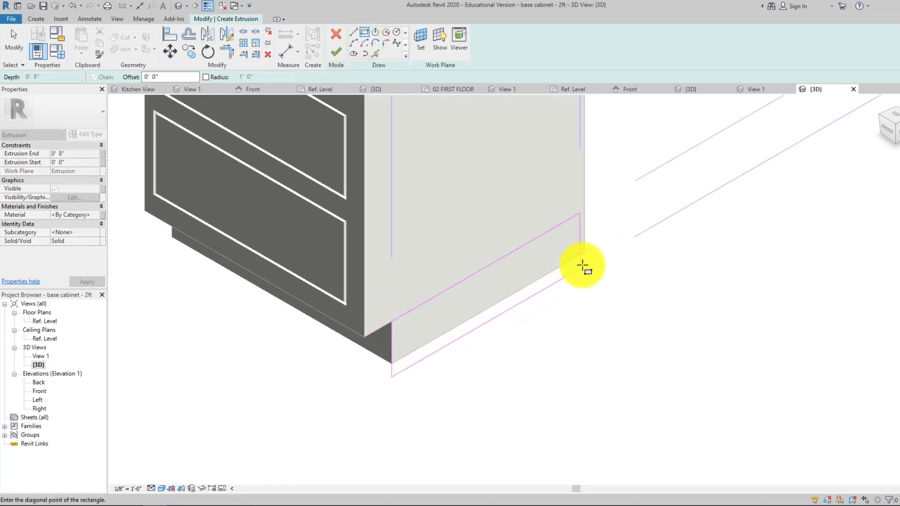
click(585, 253)
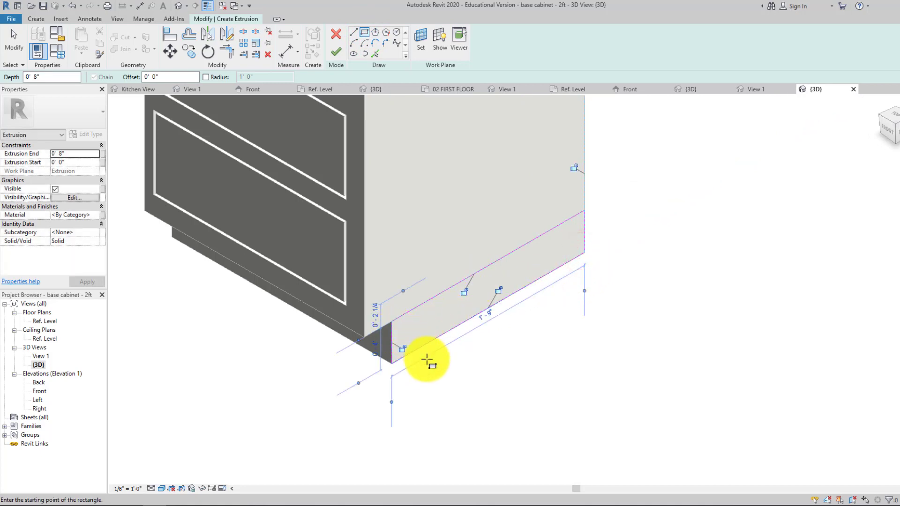
scroll(389, 337, down, 2)
scroll(313, 249, up, 2)
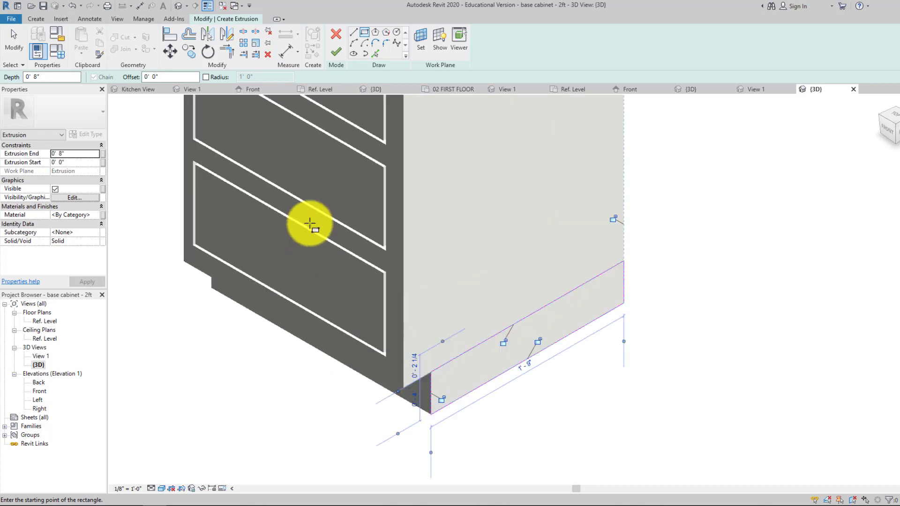
Step: Set the toe-kick filler's Extrusion End to 3" and finish the extrusion
click(66, 153)
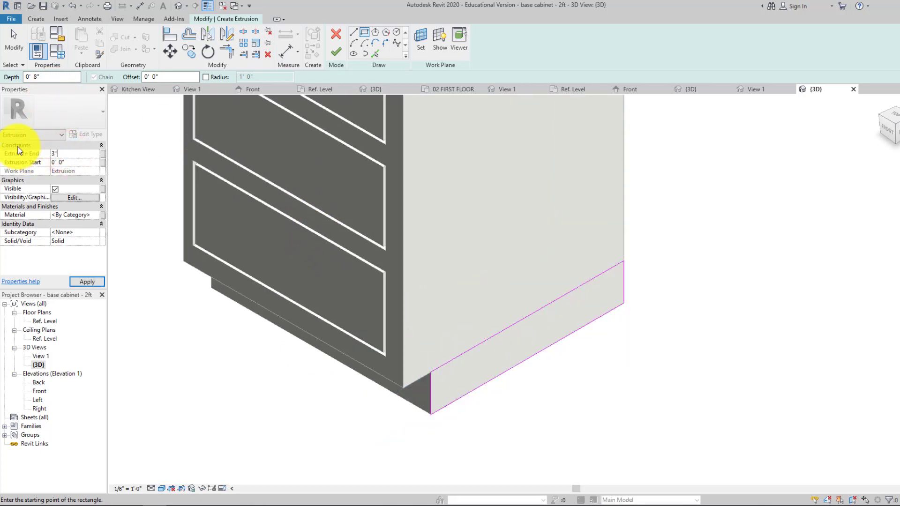
text(3")
click(96, 281)
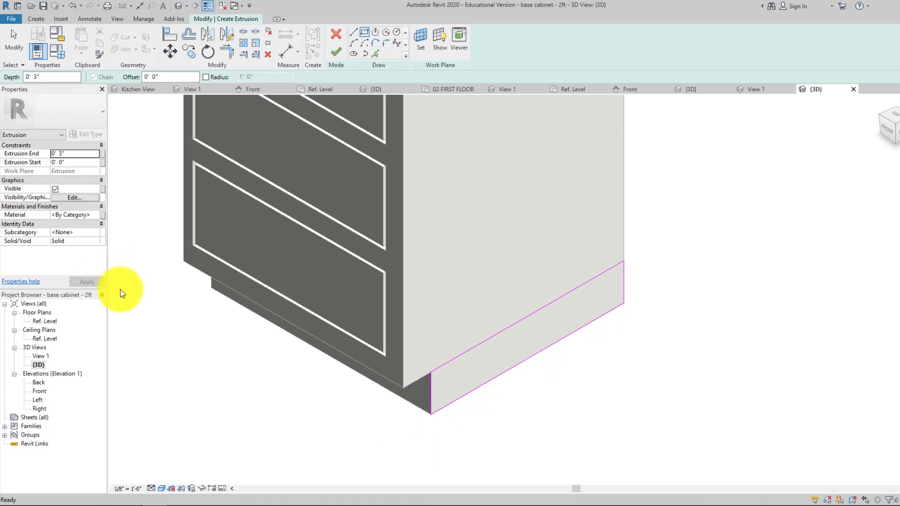
click(337, 52)
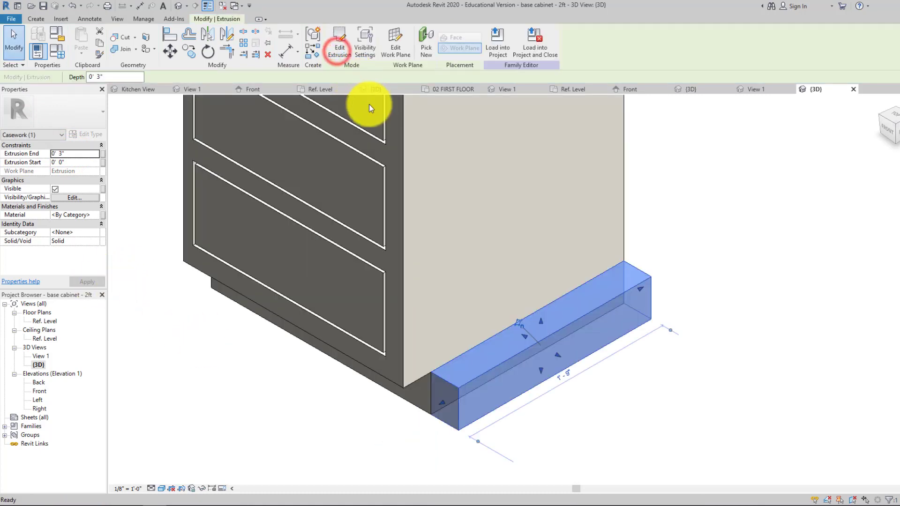
click(284, 392)
Step: Join the toe-kick filler extrusion to the drawer cabinet's body
scroll(429, 397, up, 2)
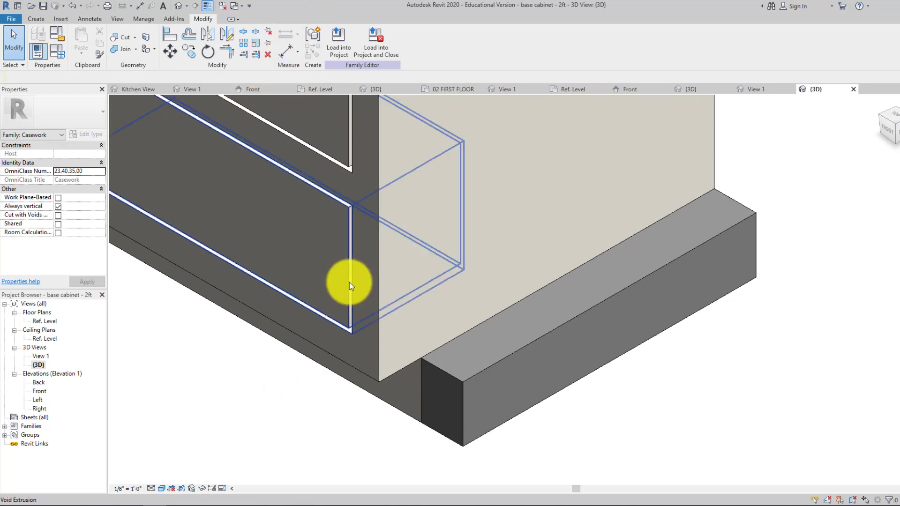
click(454, 376)
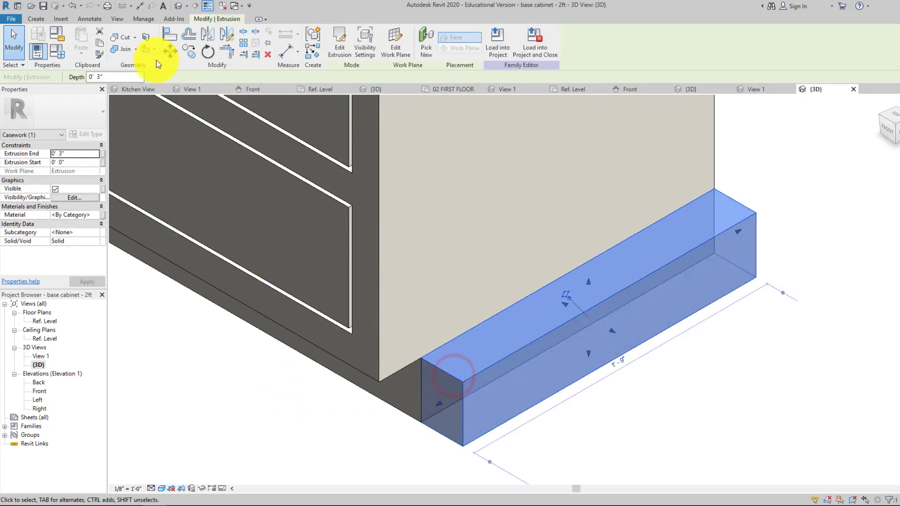
click(117, 50)
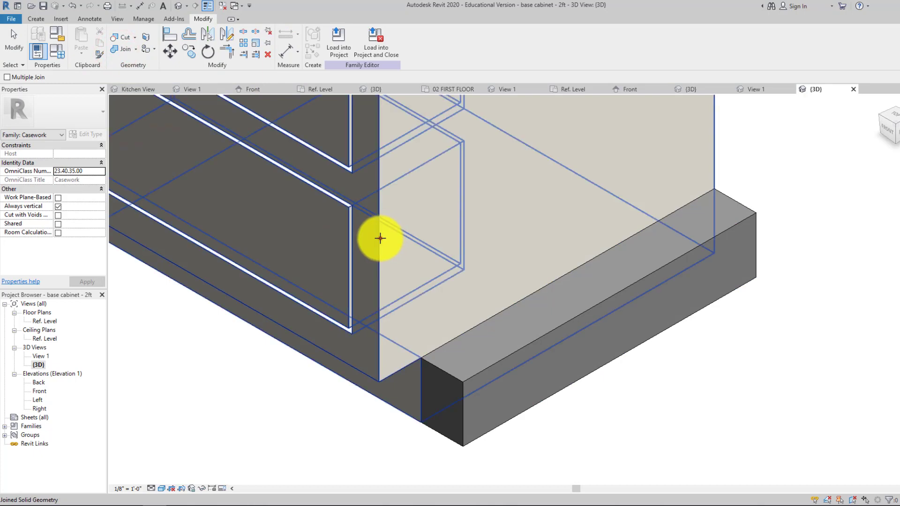
click(377, 238)
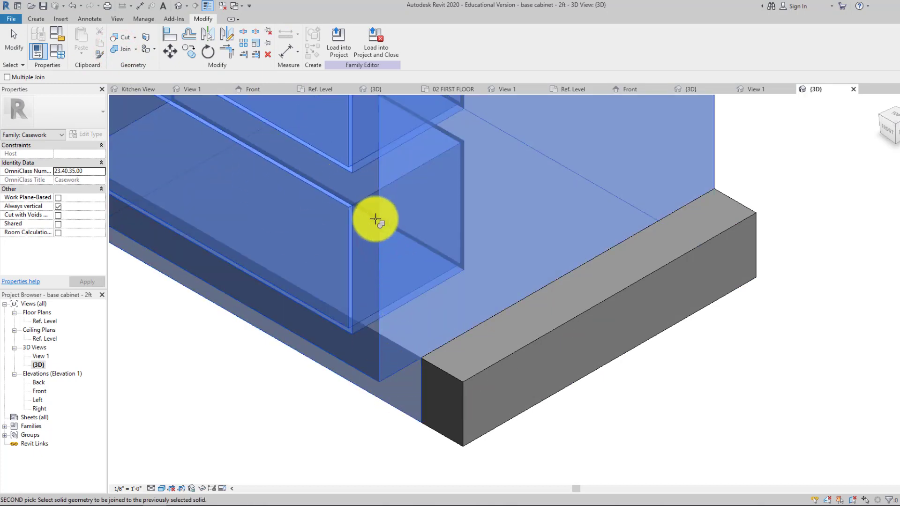
click(431, 367)
key(Escape)
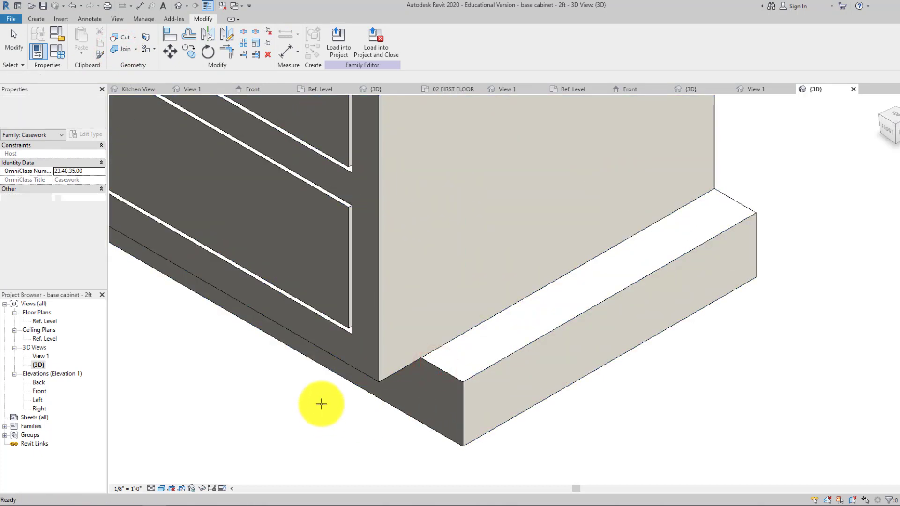
Step: Load the family into Tiny House 2020 - walls and stuff, overwriting the existing version, and check the corner toe kick in the Kitchen View
scroll(407, 395, up, 2)
scroll(407, 394, down, 5)
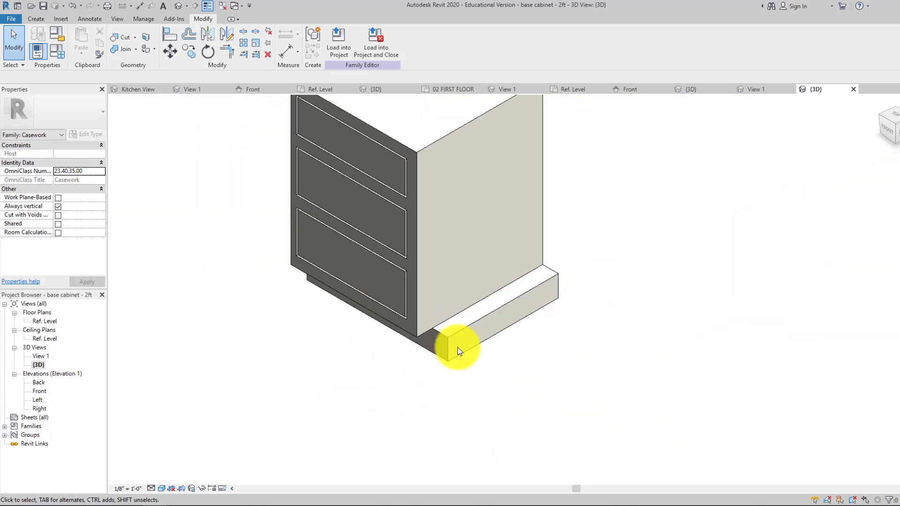
middle_drag(487, 332, 480, 337)
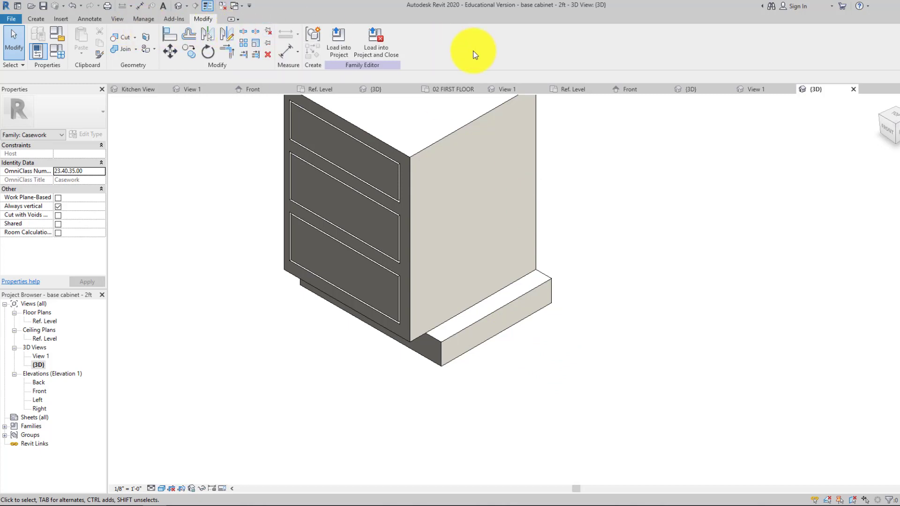
click(340, 46)
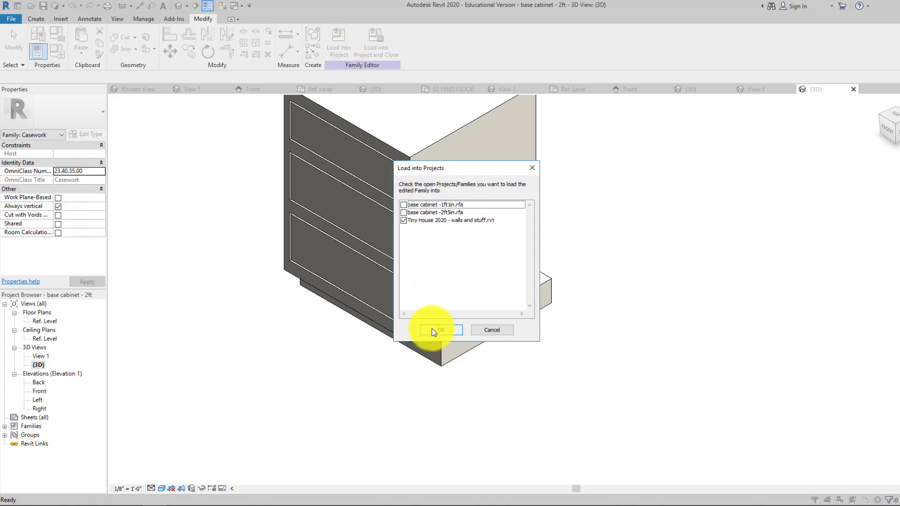
click(432, 331)
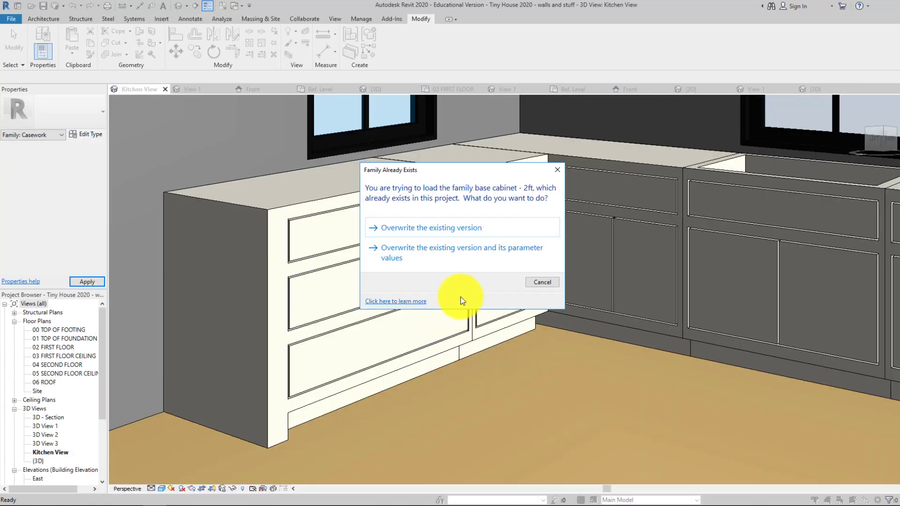
click(412, 231)
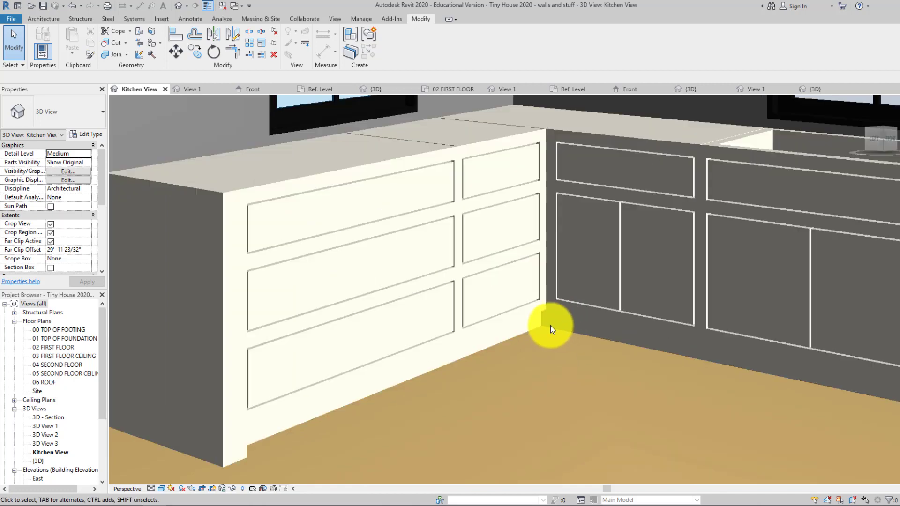
middle_drag(550, 325, 474, 327)
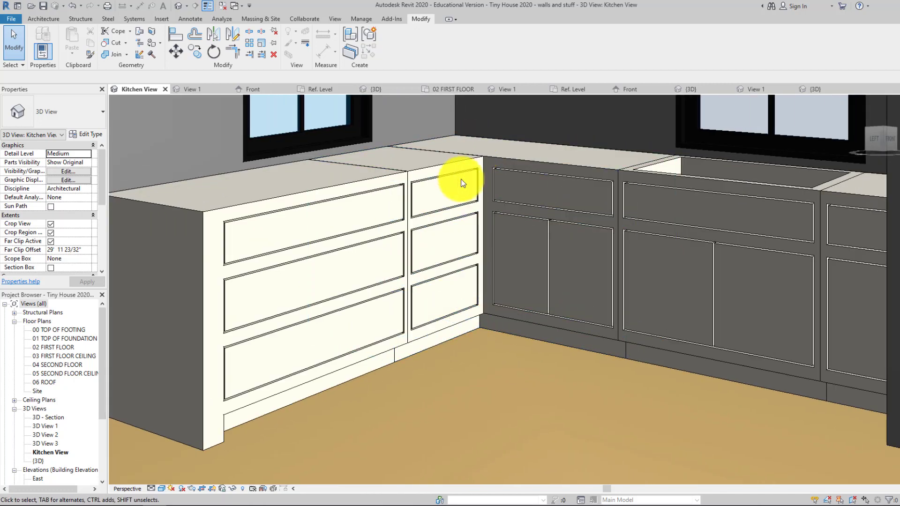
scroll(456, 167, down, 5)
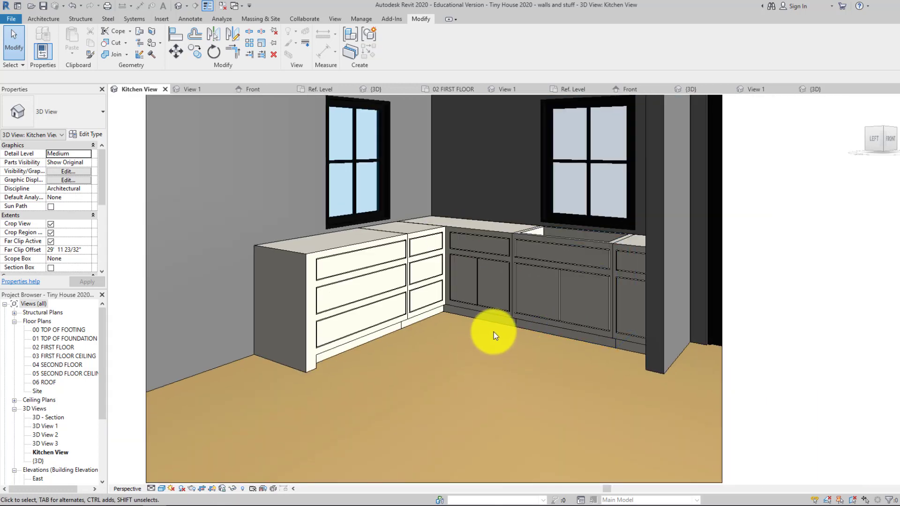
middle_drag(456, 294, 455, 301)
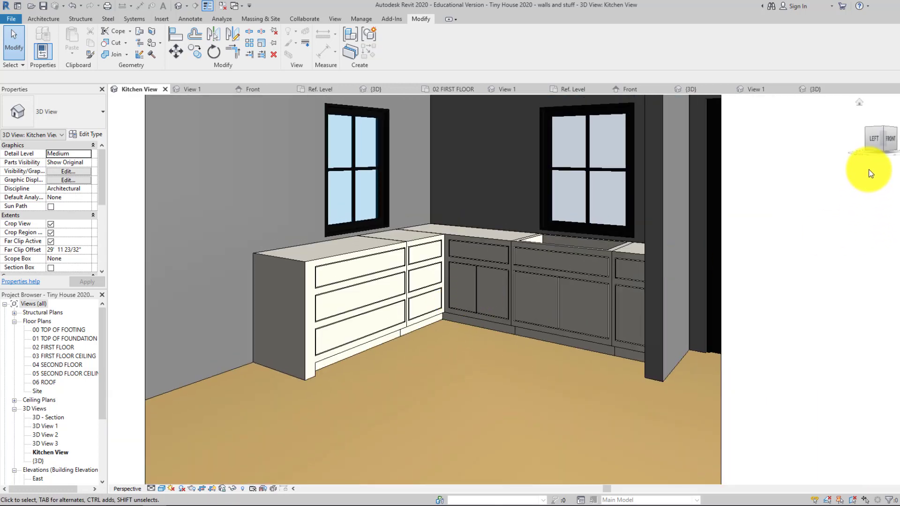
Step: Start placing a component and choose the NA-Stainless Steel type of the Kohler All in one sink faucet family
click(884, 145)
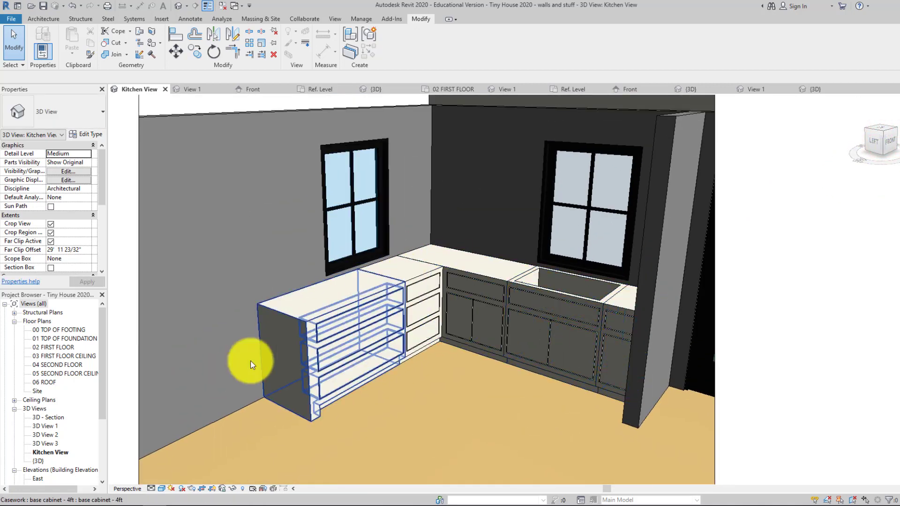
scroll(591, 280, up, 3)
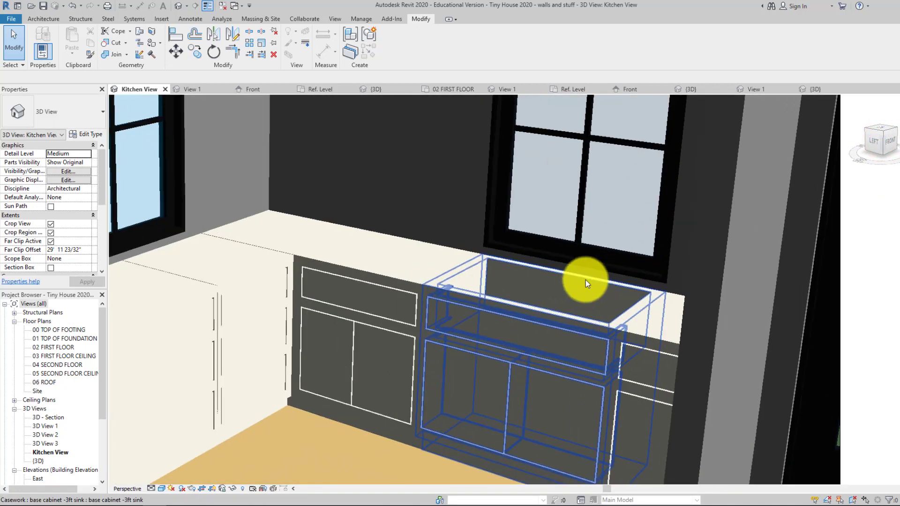
scroll(592, 281, down, 2)
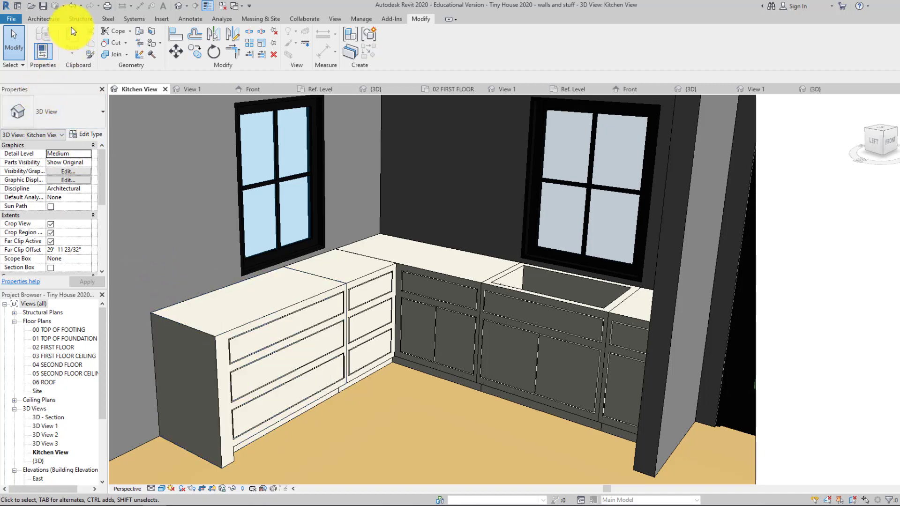
click(43, 19)
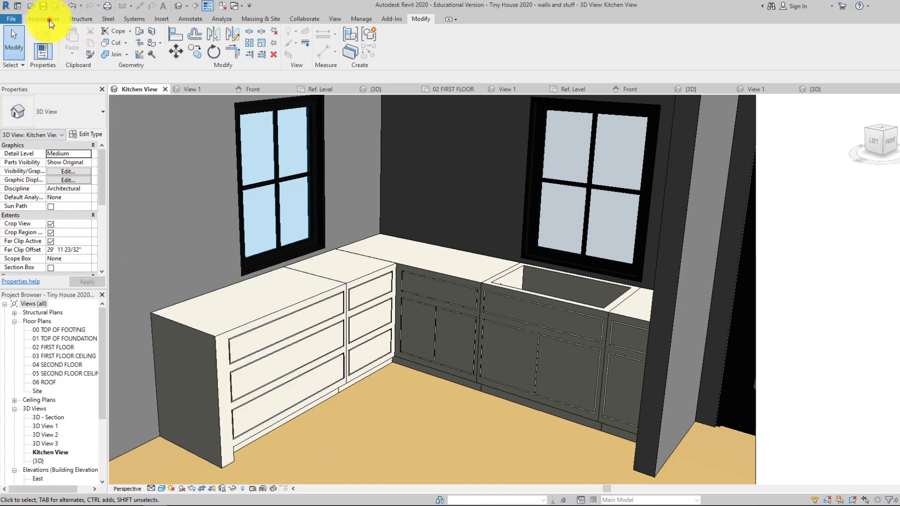
click(116, 35)
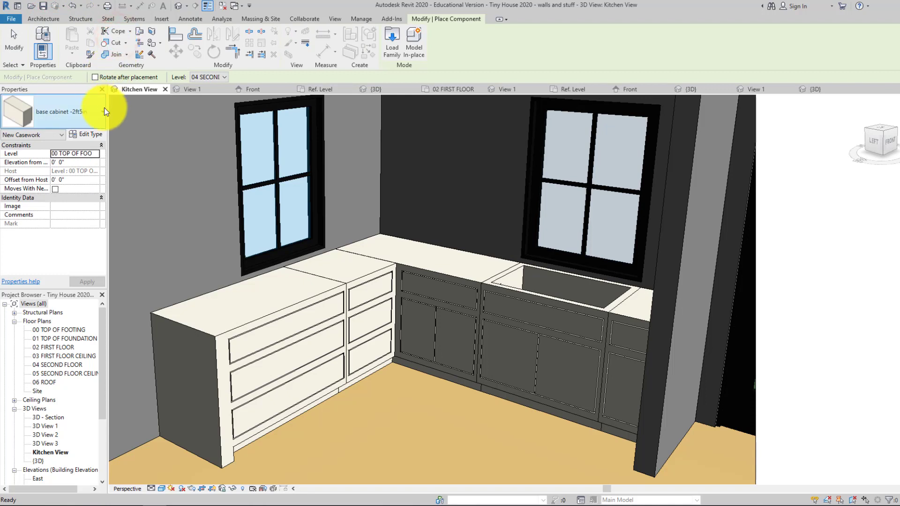
click(103, 109)
scroll(101, 235, down, 5)
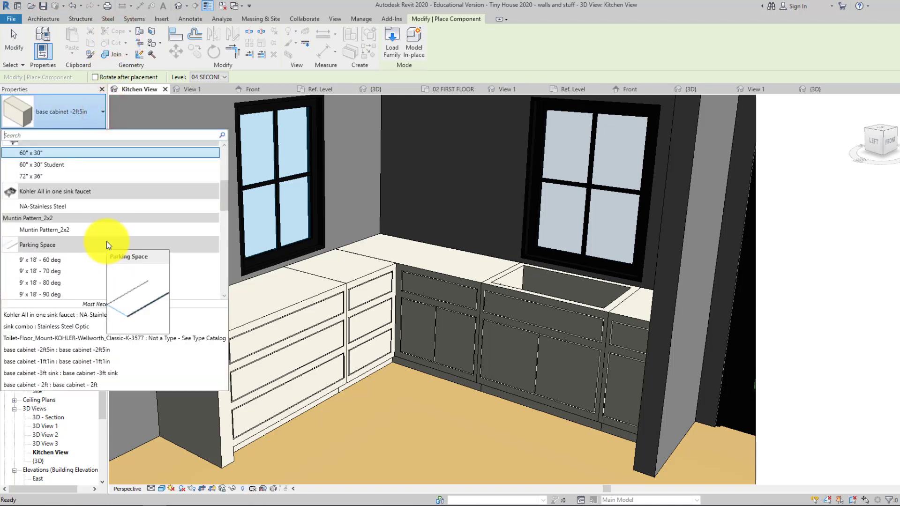
click(40, 193)
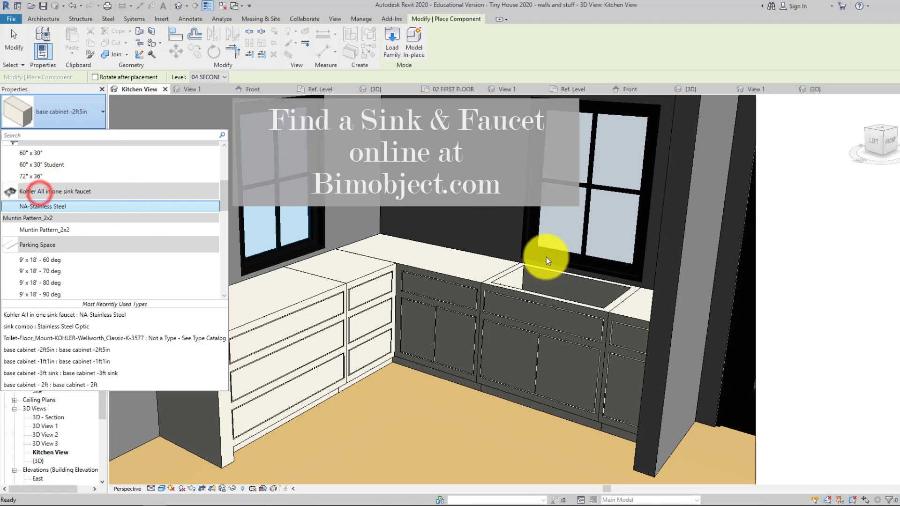
click(47, 207)
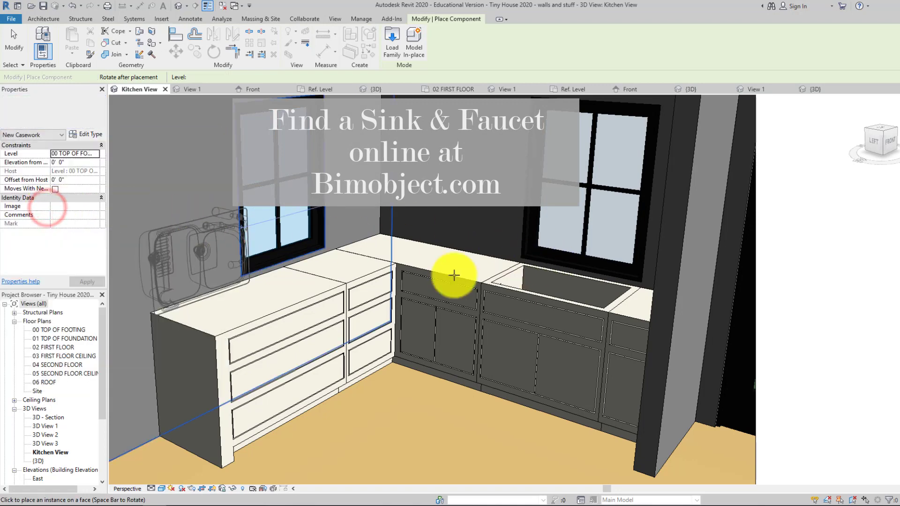
Step: Place the Kohler sink on the top face of the sink base cabinet below the window and end the placement
scroll(552, 277, up, 5)
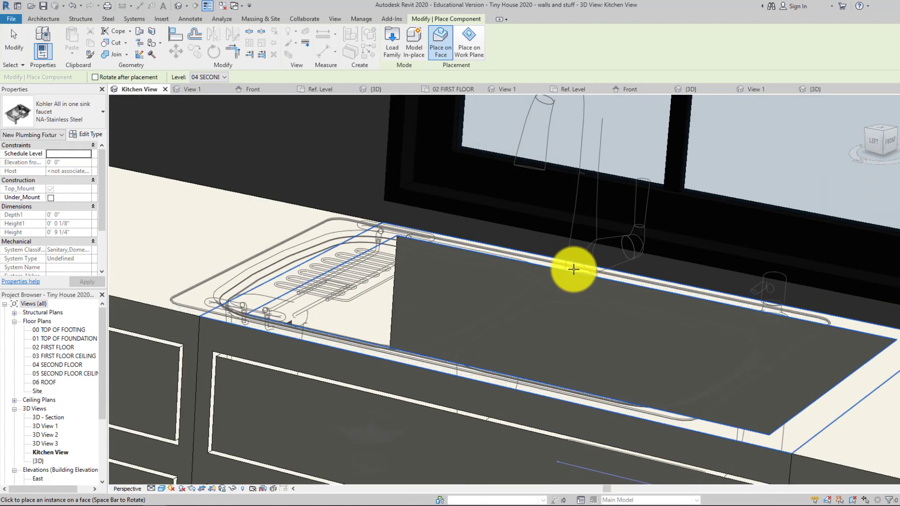
click(641, 282)
scroll(640, 290, down, 3)
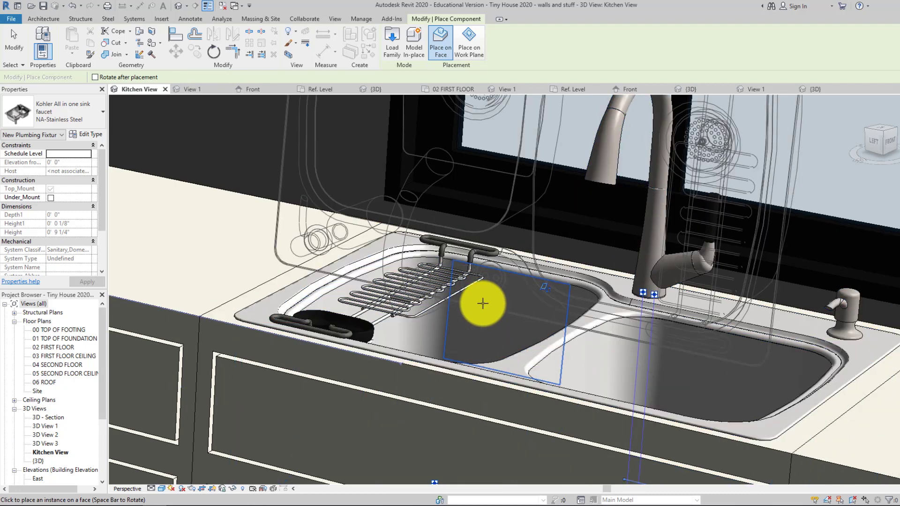
scroll(446, 267, down, 2)
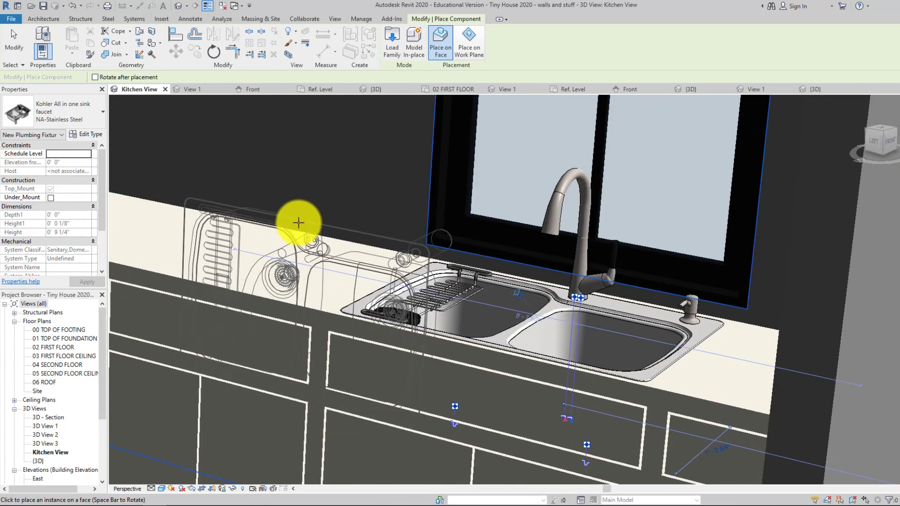
right_click(300, 224)
click(315, 229)
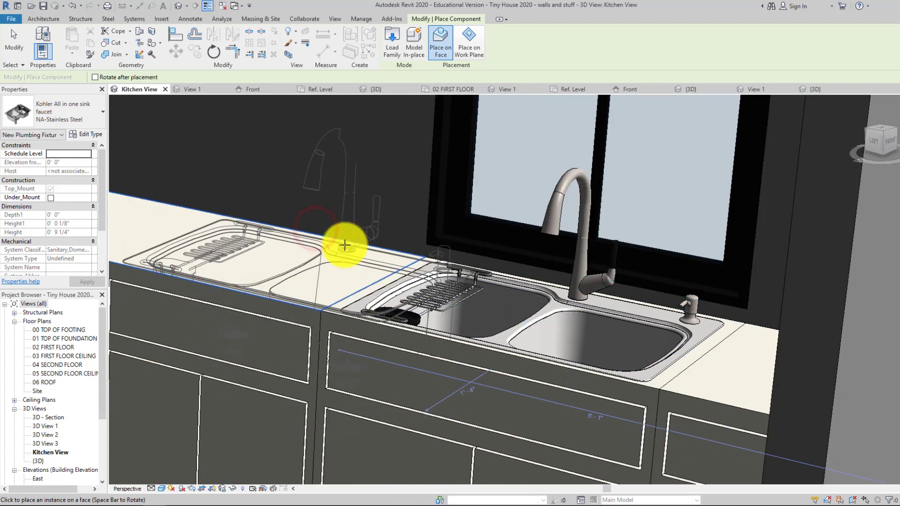
right_click(345, 245)
click(359, 250)
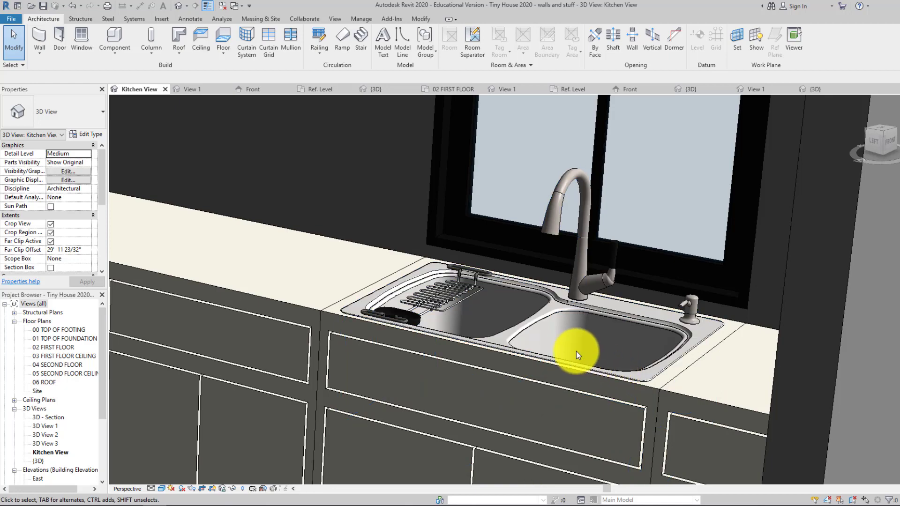
Step: Delete the Kohler sink and faucet from the sink base cabinet
scroll(428, 292, down, 5)
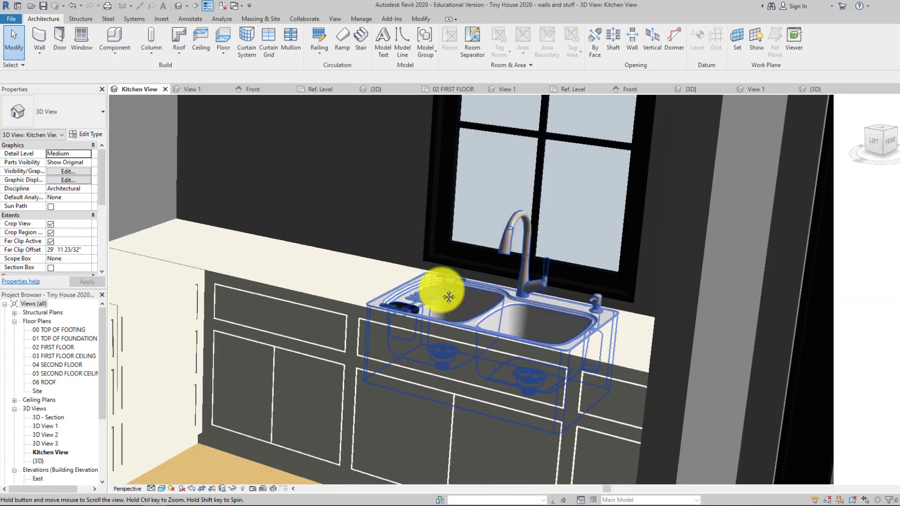
scroll(459, 292, down, 3)
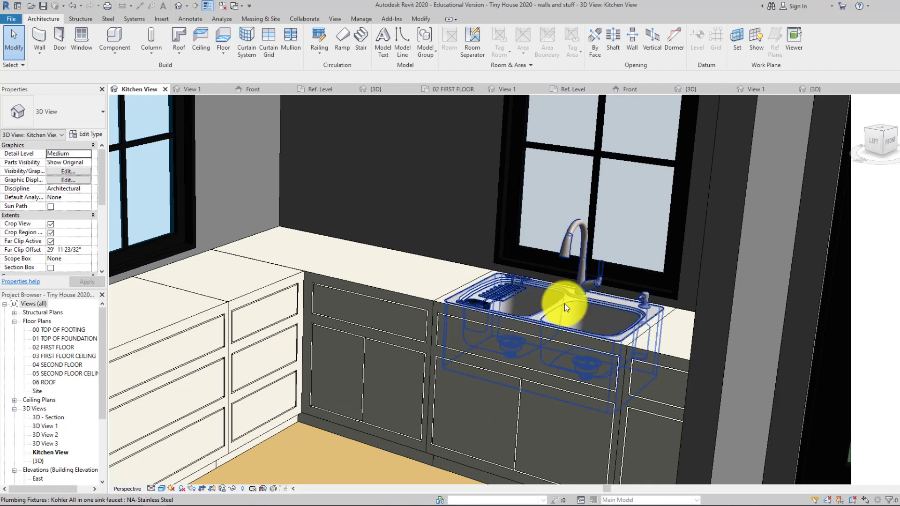
click(508, 282)
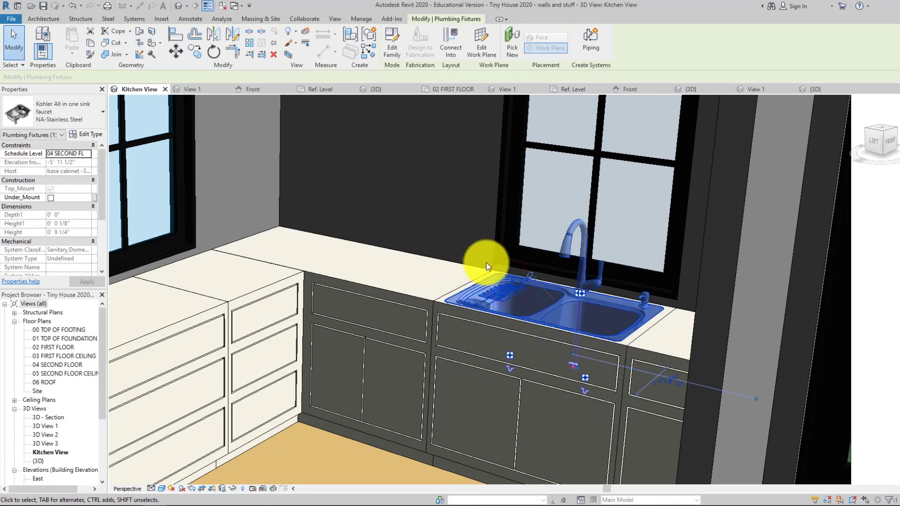
key(Delete)
Step: Start an in-place model in the Generic Models category and accept the default name
middle_drag(269, 250, 358, 213)
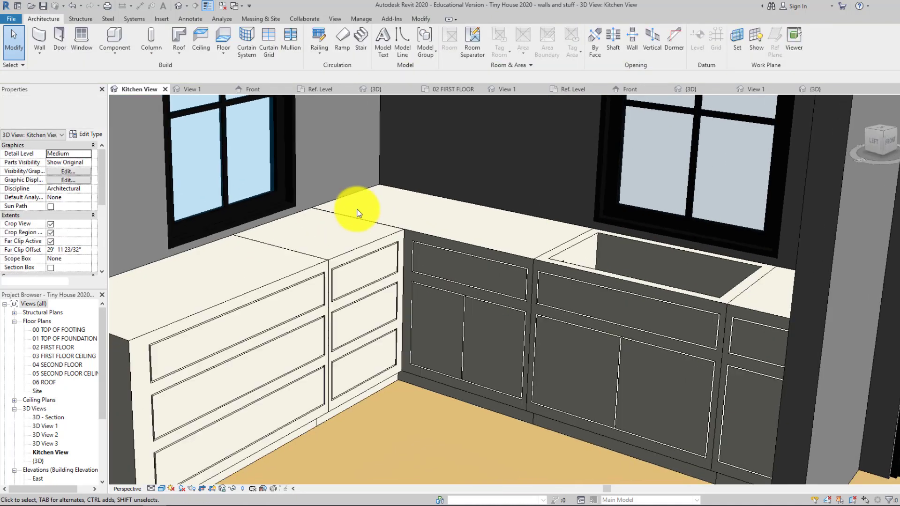
scroll(358, 212, down, 1)
middle_drag(196, 268, 267, 255)
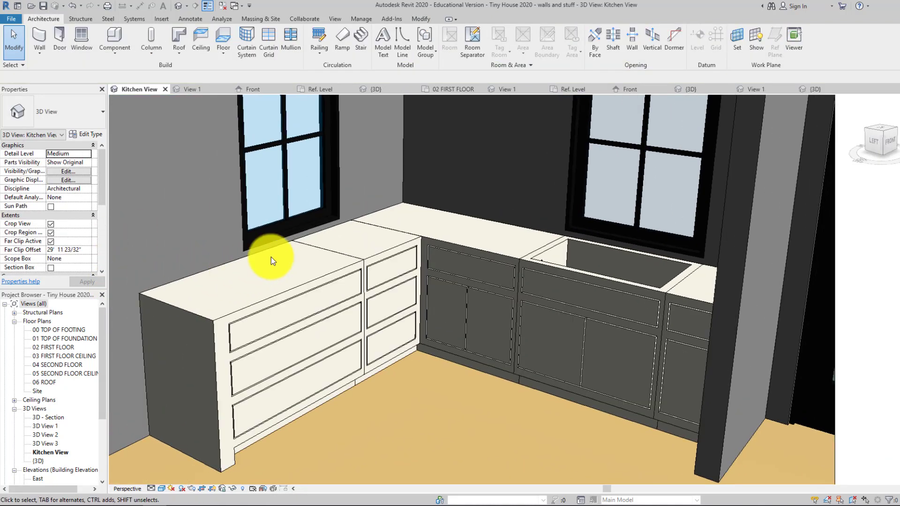
click(114, 52)
click(131, 94)
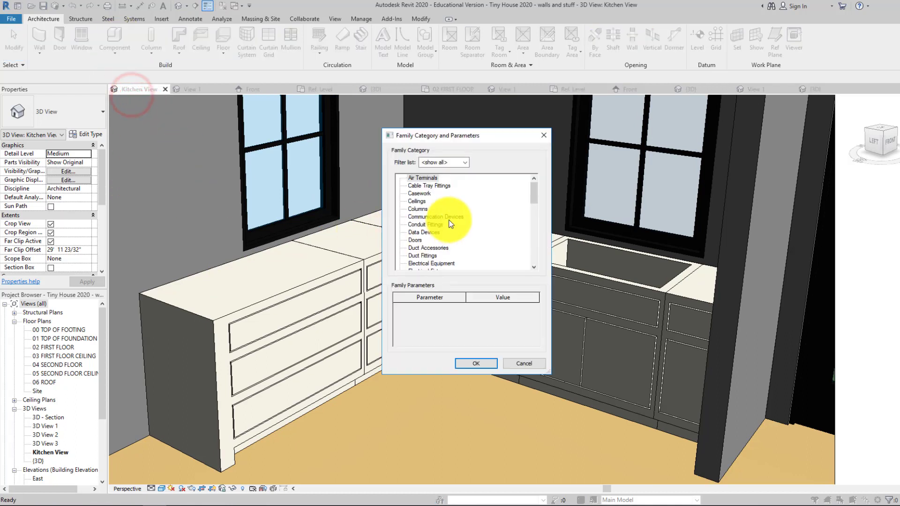
scroll(443, 234, down, 4)
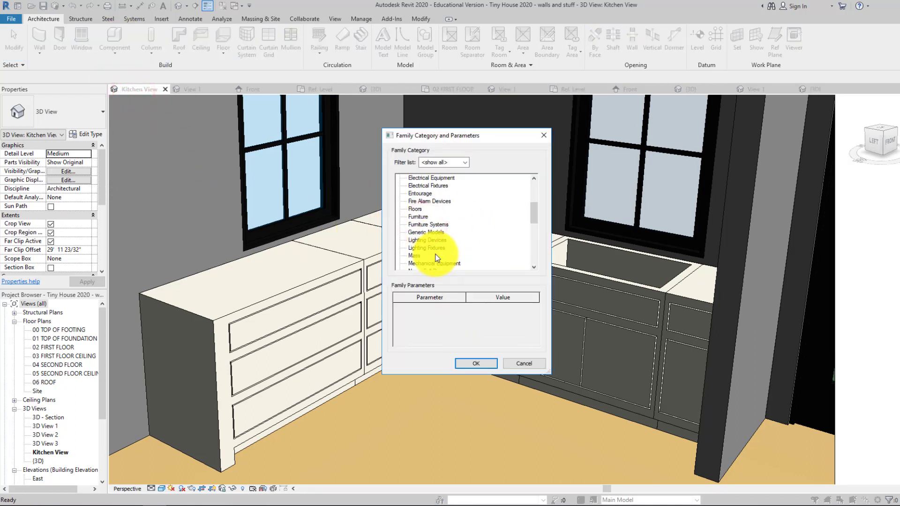
scroll(435, 235, down, 1)
click(435, 215)
click(476, 364)
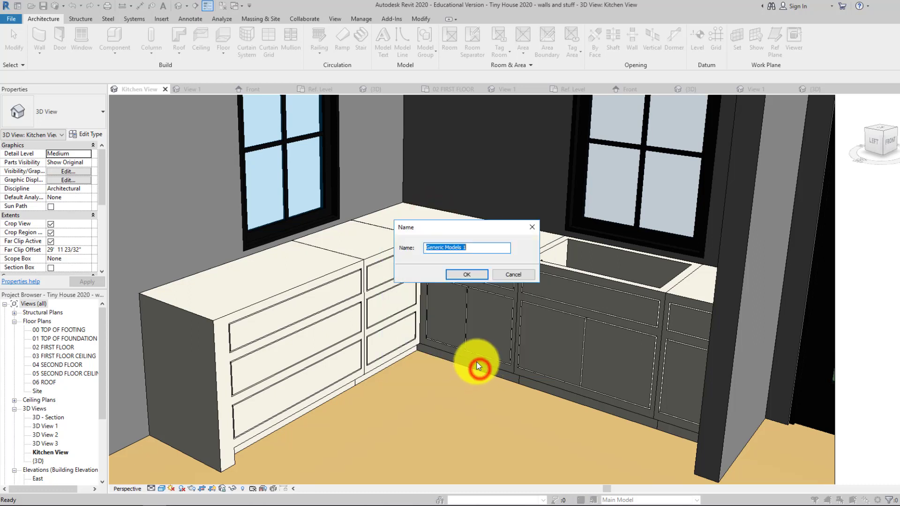
click(458, 270)
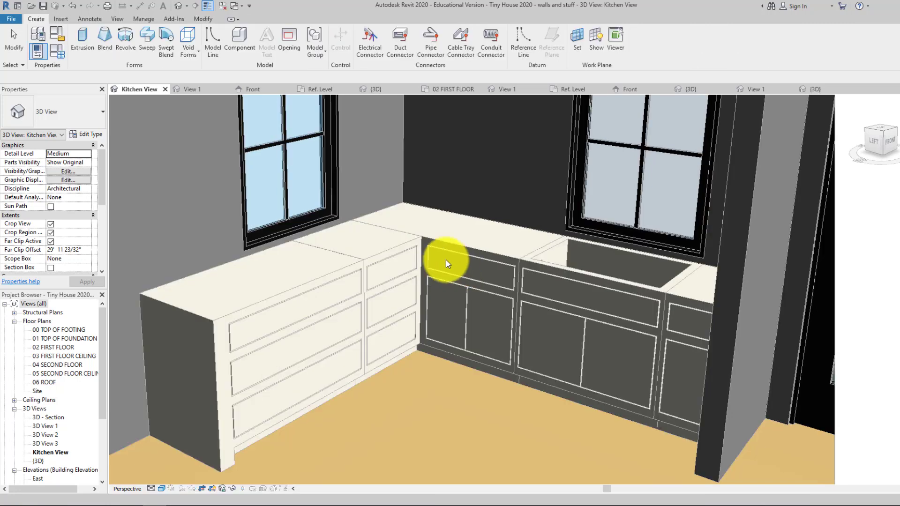
Step: Set the work plane by picking the top face of the 4ft drawer base cabinet
click(577, 38)
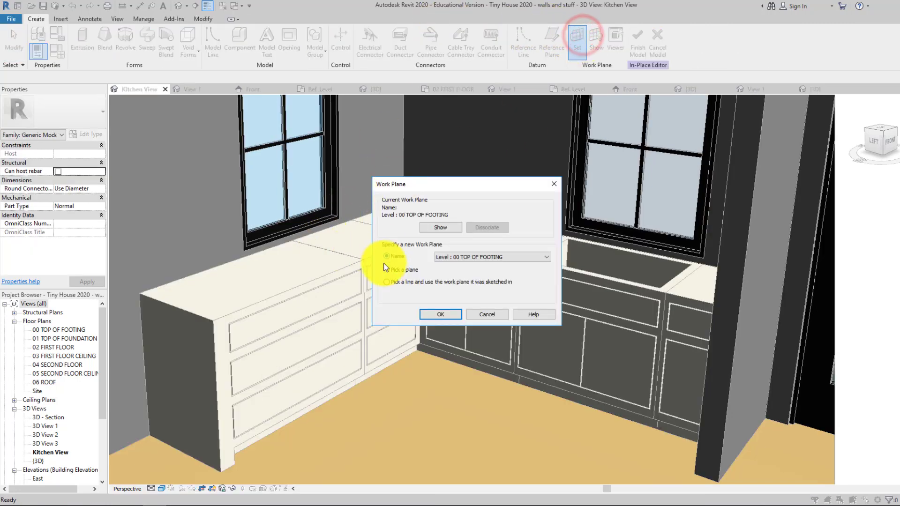
click(427, 313)
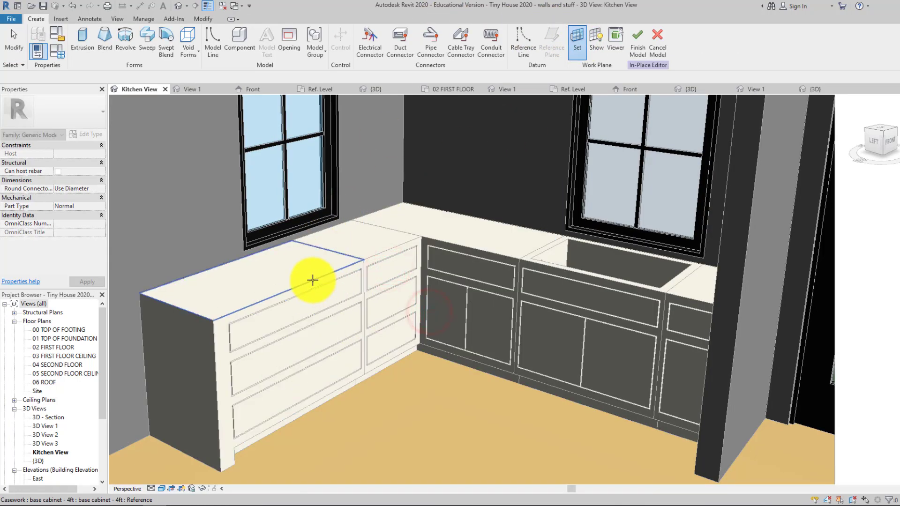
click(313, 280)
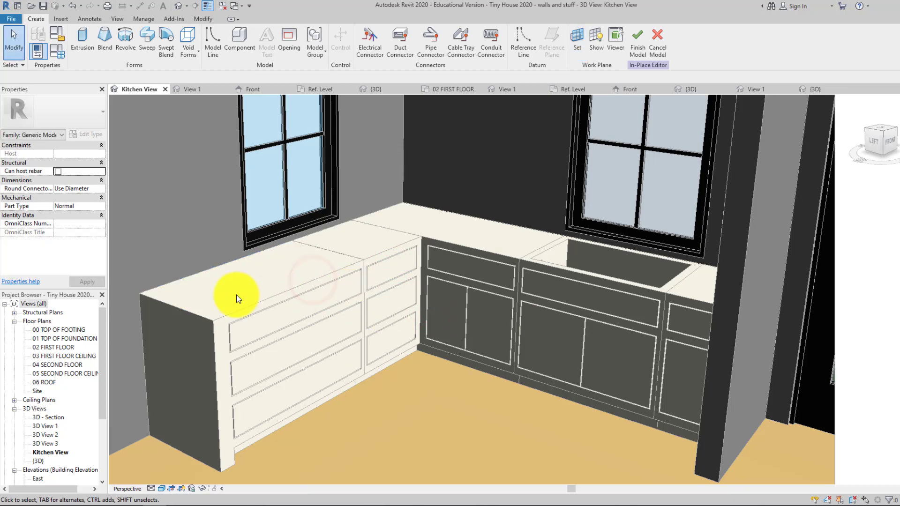
middle_drag(238, 304, 249, 302)
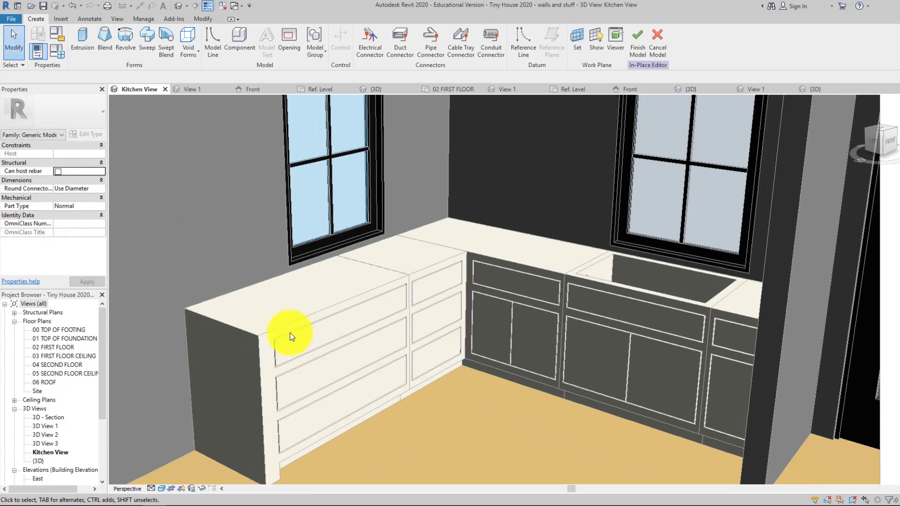
Step: In the 02 FIRST FLOOR plan, start an extrusion and sketch a closed L-shaped countertop outline along the walls, overhanging the cabinet fronts and exposed end by about 1"
double_click(63, 349)
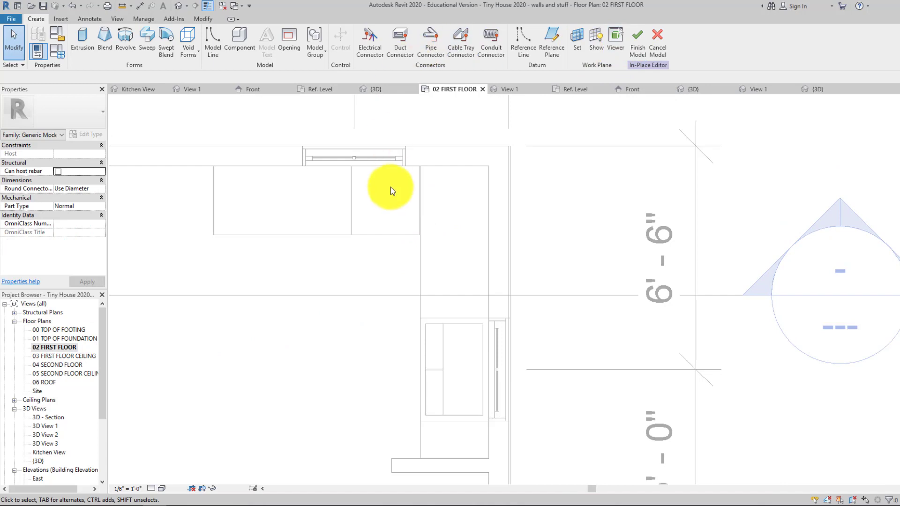
click(79, 33)
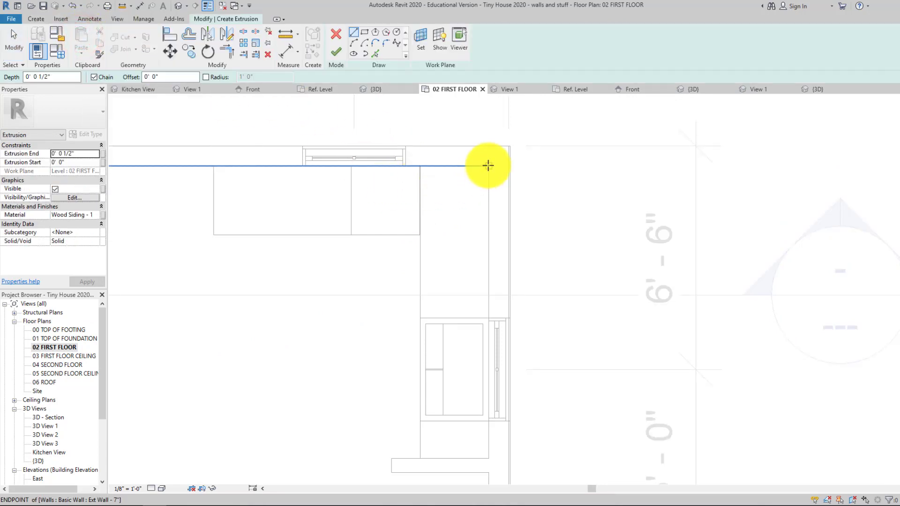
click(487, 166)
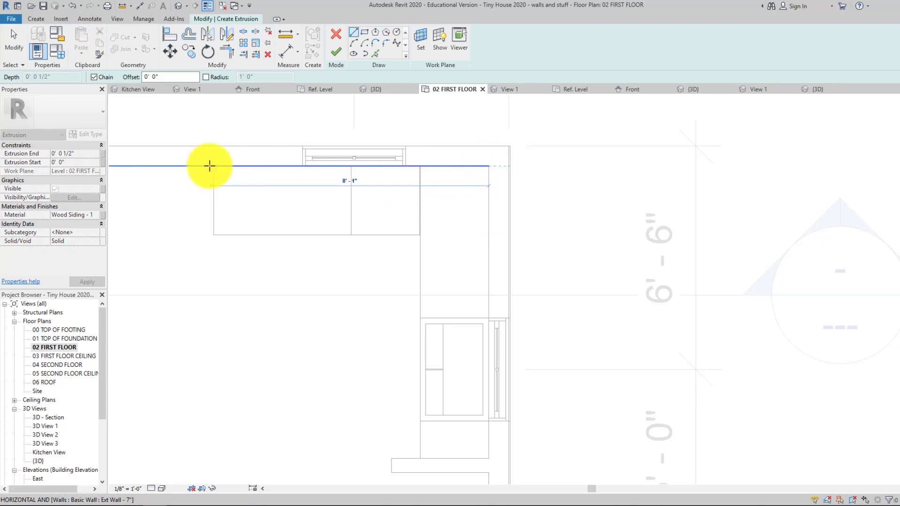
click(210, 166)
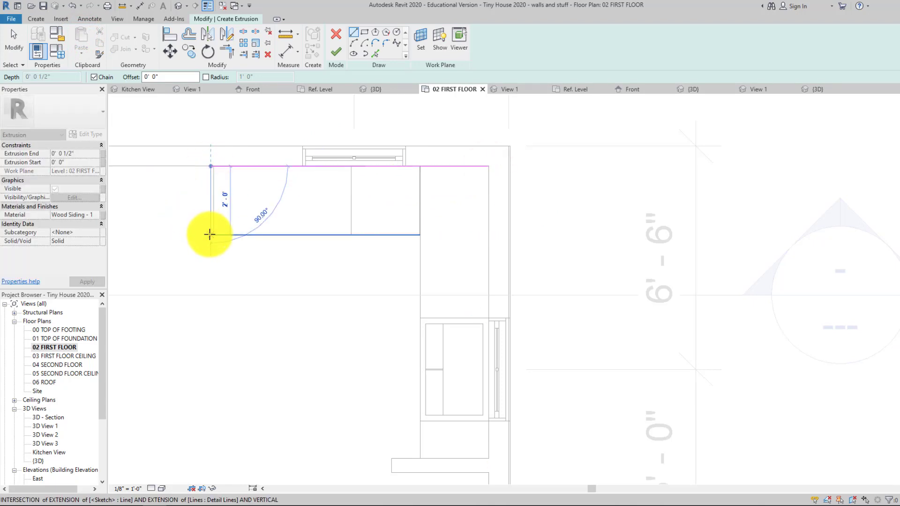
click(211, 238)
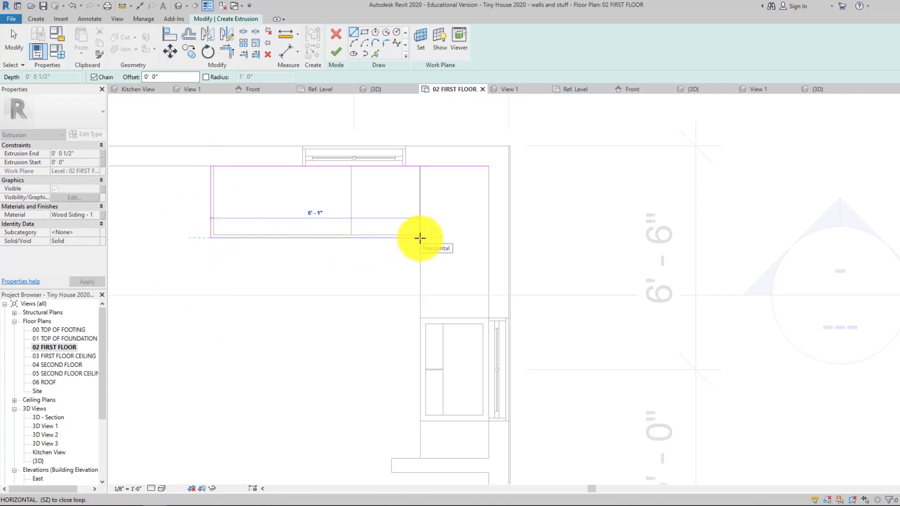
click(417, 237)
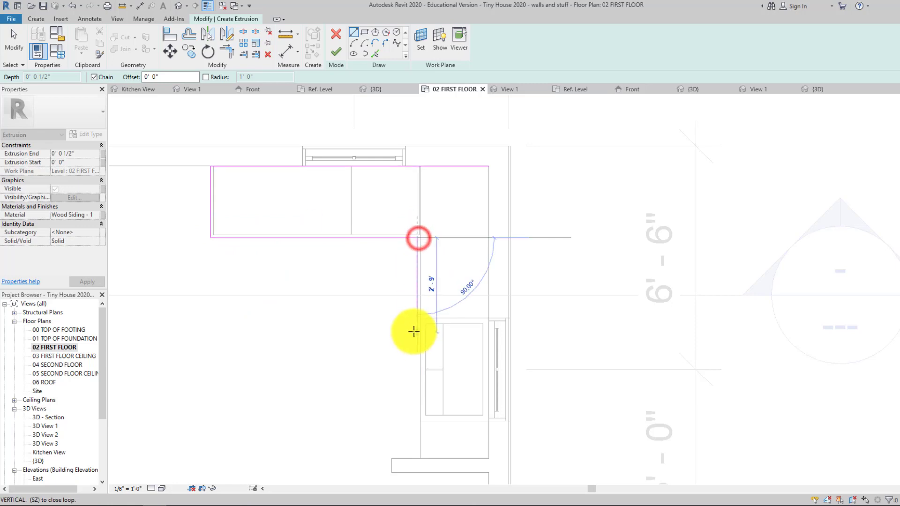
click(417, 458)
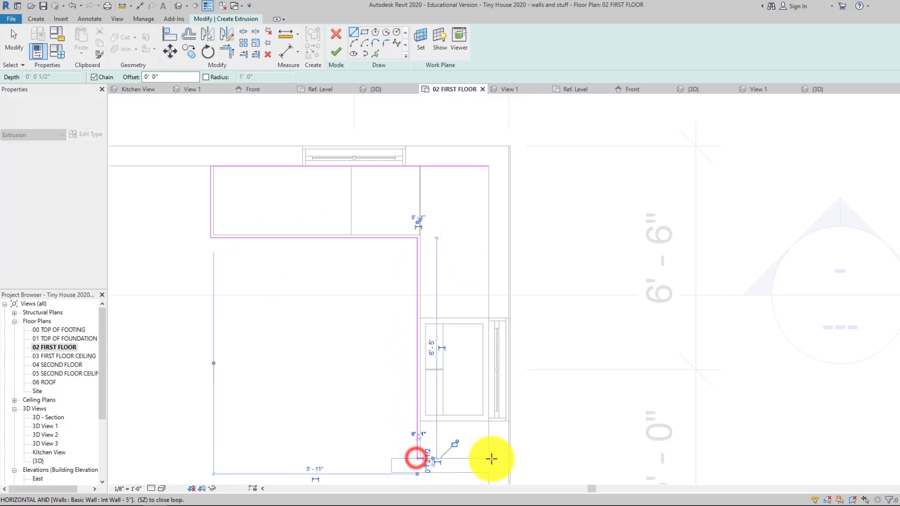
click(490, 458)
click(489, 166)
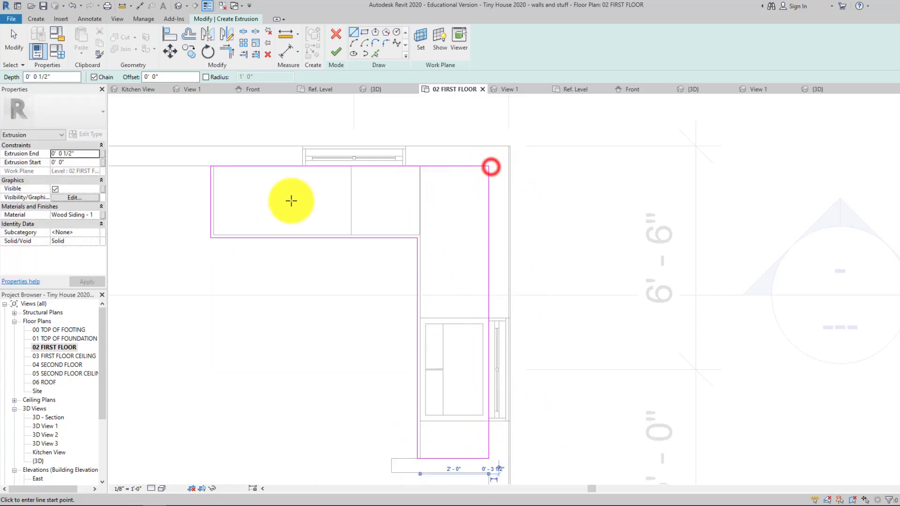
Step: Create a new material for the countertop extrusion and name it "countertop marble"
click(89, 215)
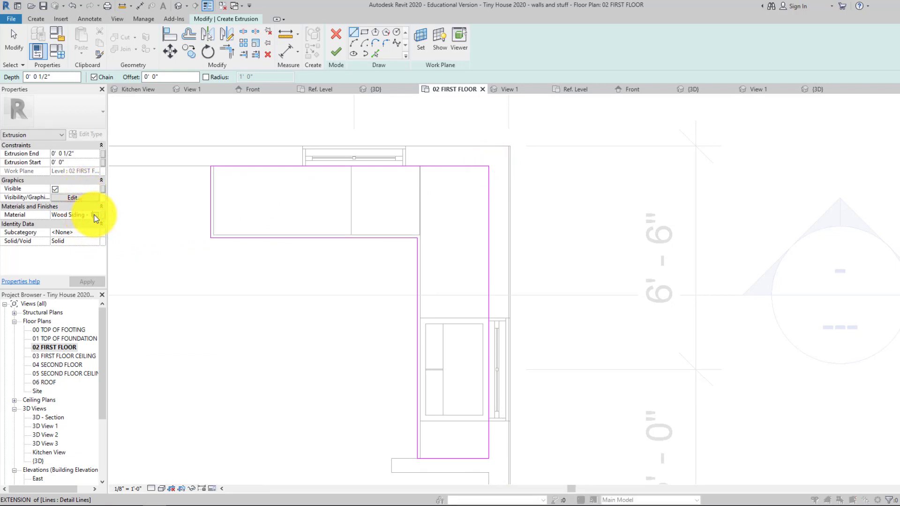
click(95, 216)
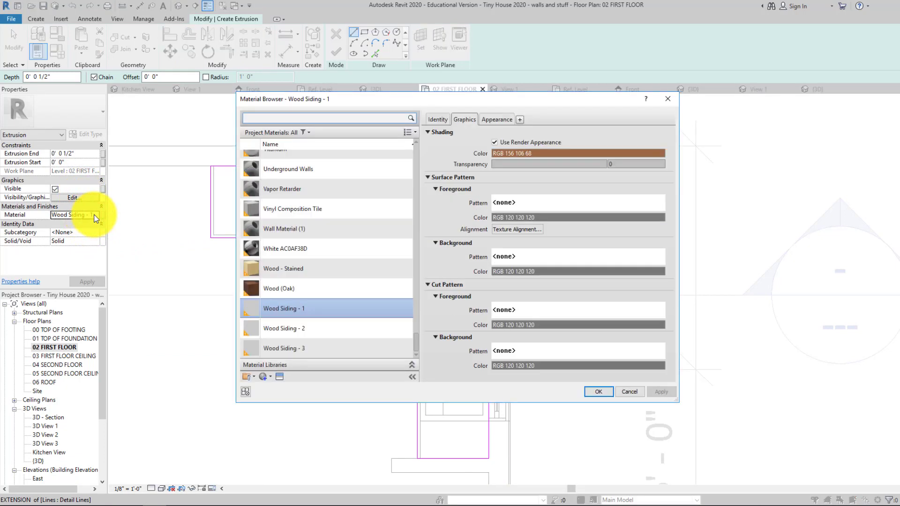
click(260, 378)
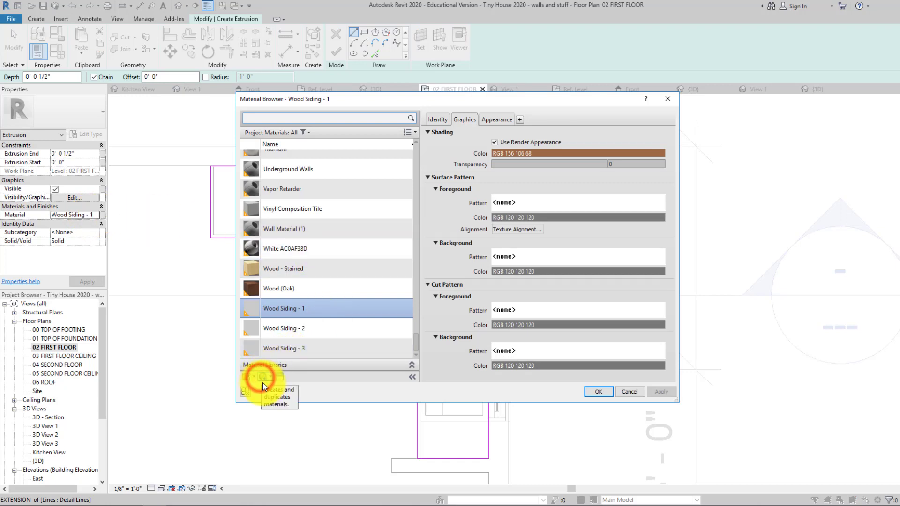
click(275, 385)
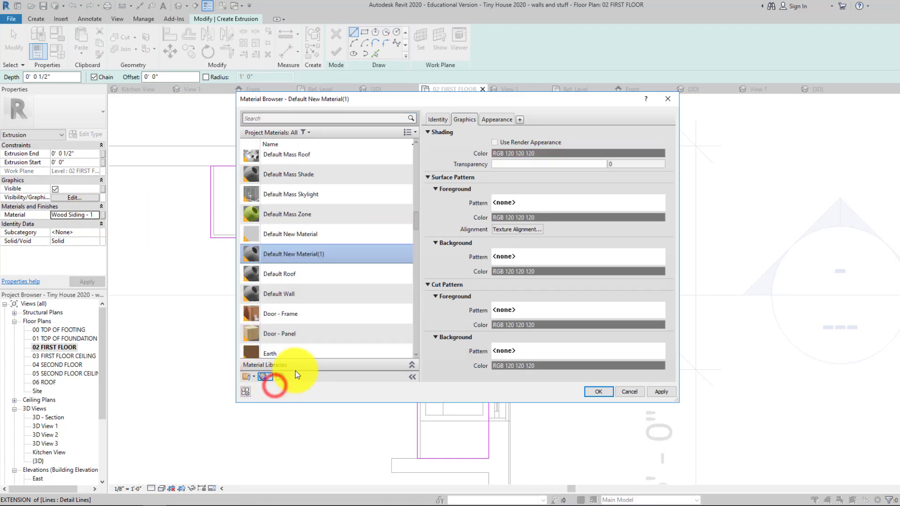
right_click(285, 247)
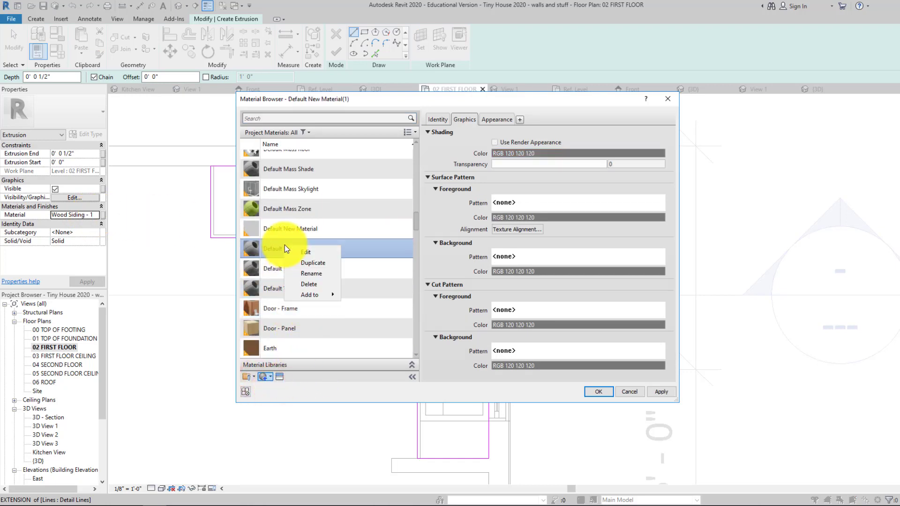
click(311, 275)
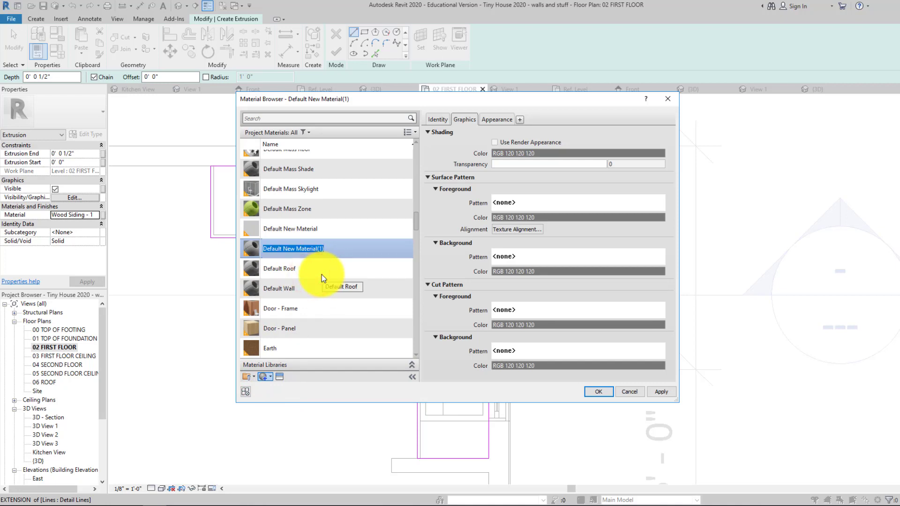
text(count)
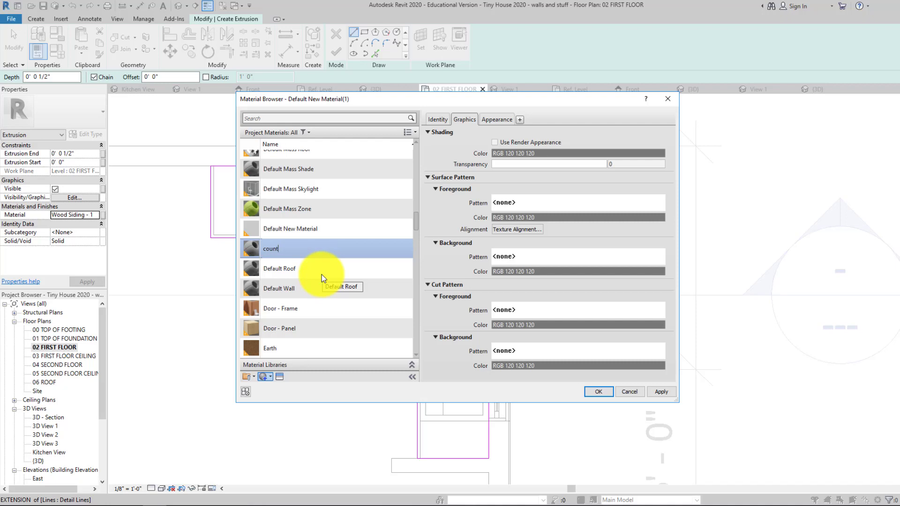
text(ertop marble)
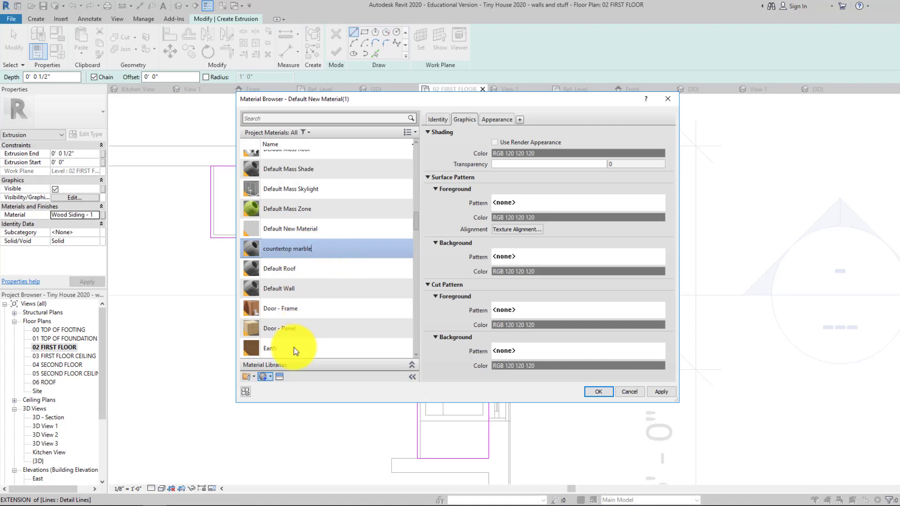
click(323, 253)
Step: Turn on Use Render Appearance for the countertop marble material and open the Stone category of the Appearance Library for its appearance
click(497, 119)
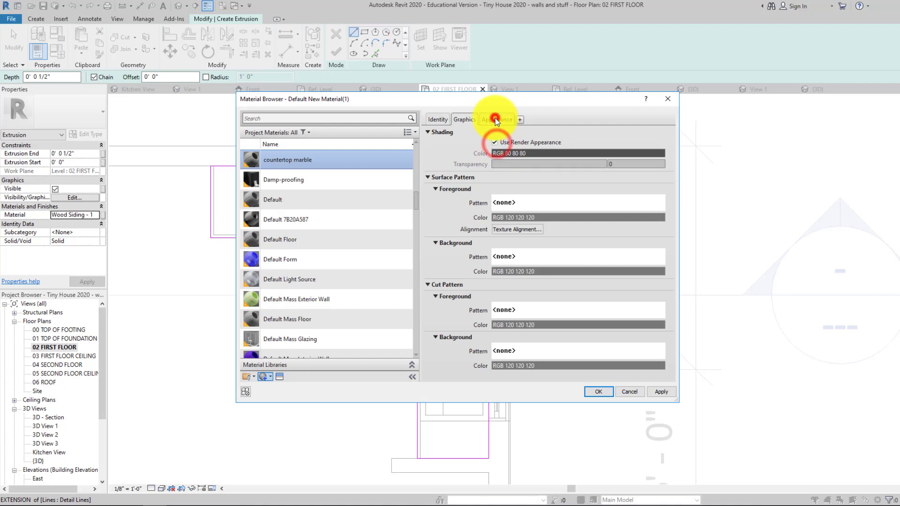
click(279, 376)
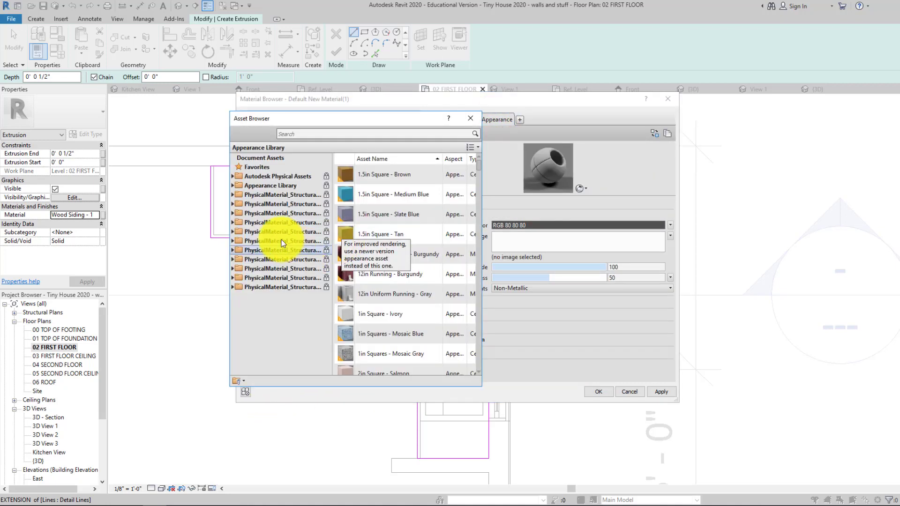
click(233, 185)
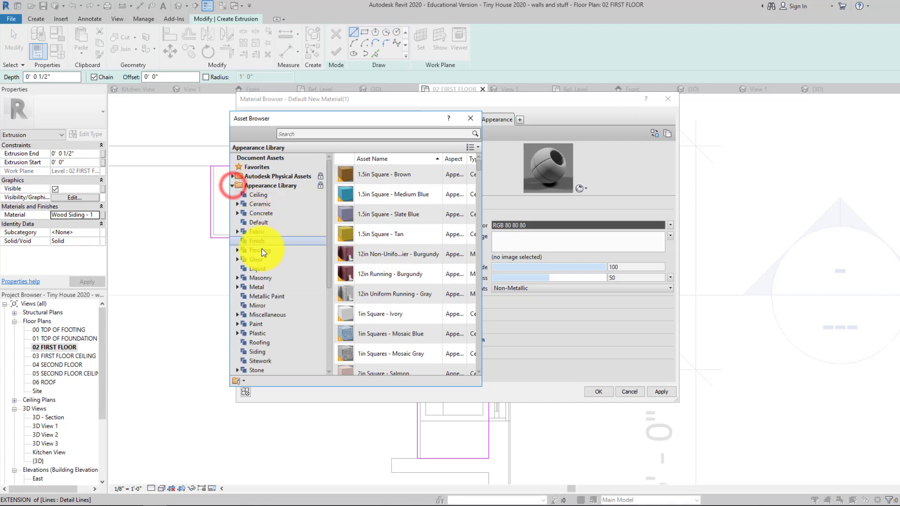
click(258, 370)
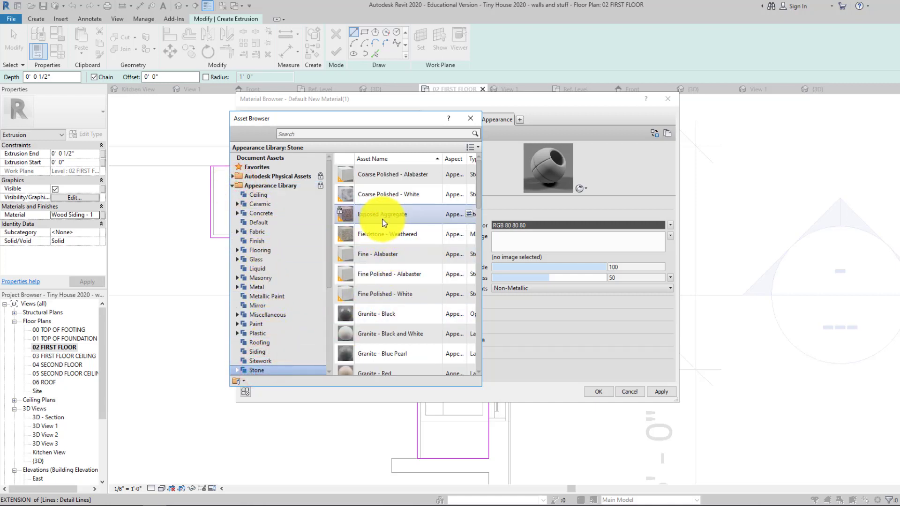
Step: Try the Coarse Polished - White and Granite - Black stone appearances on the countertop marble material
double_click(370, 195)
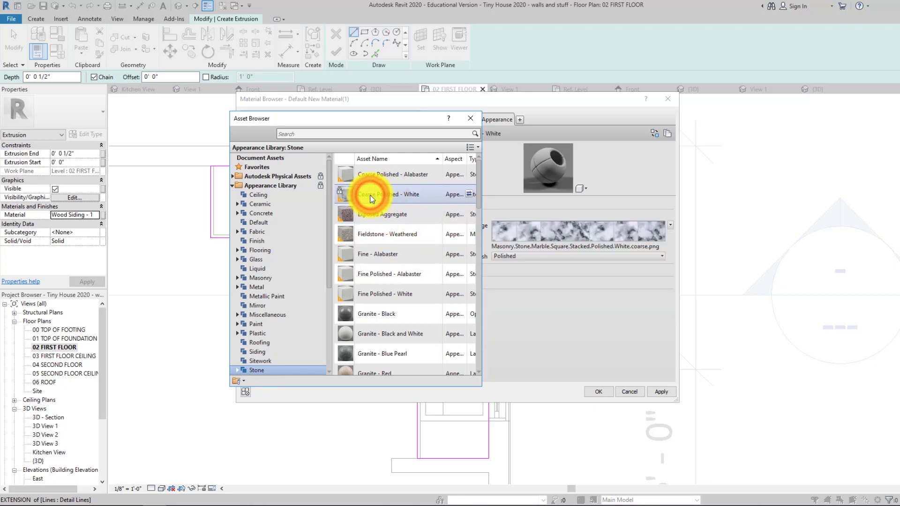
click(371, 317)
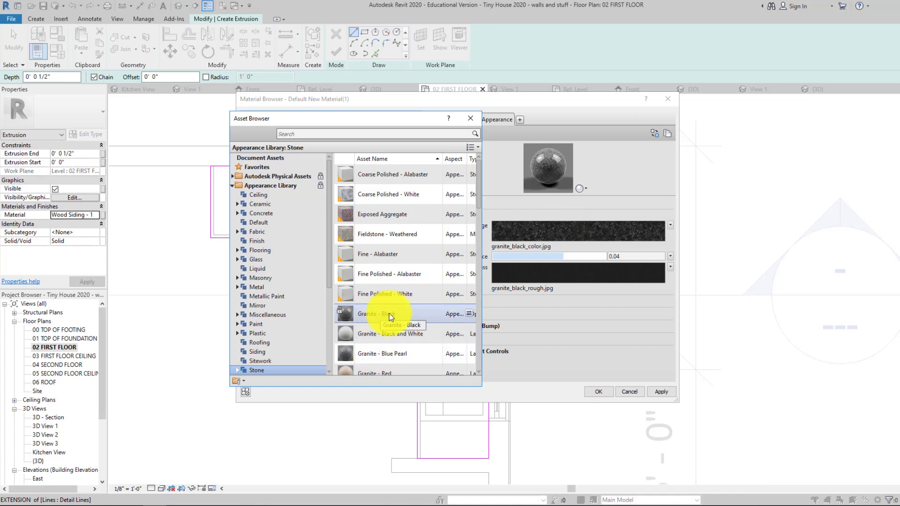
click(532, 390)
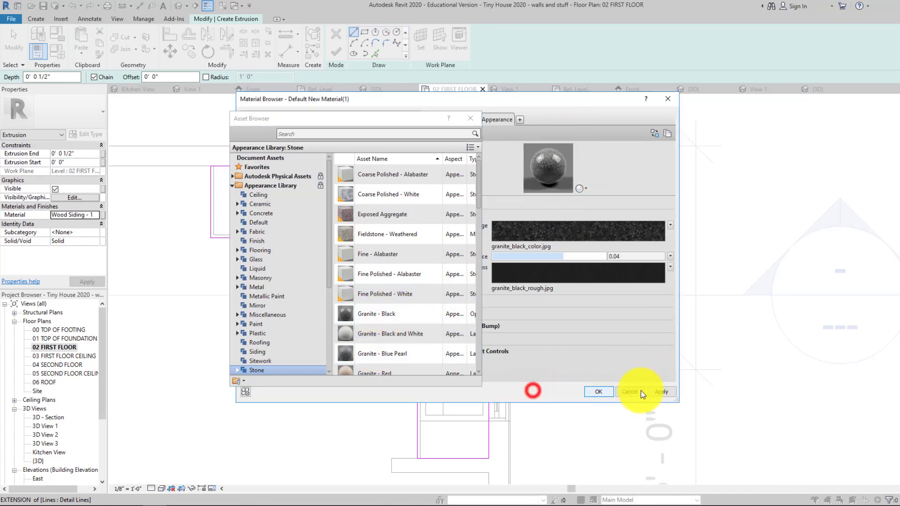
Step: Give the countertop marble material the Granite - Red appearance and assign the material to the extrusion
scroll(426, 334, down, 3)
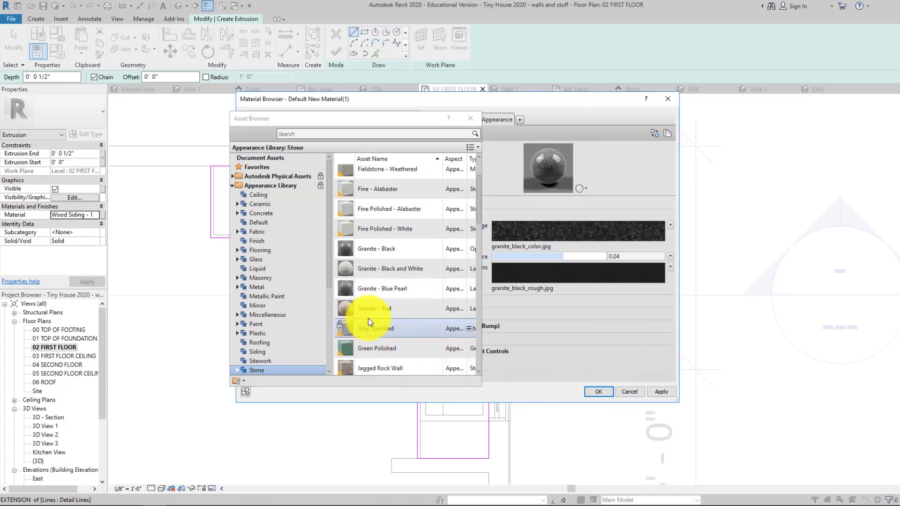
click(348, 310)
double_click(348, 309)
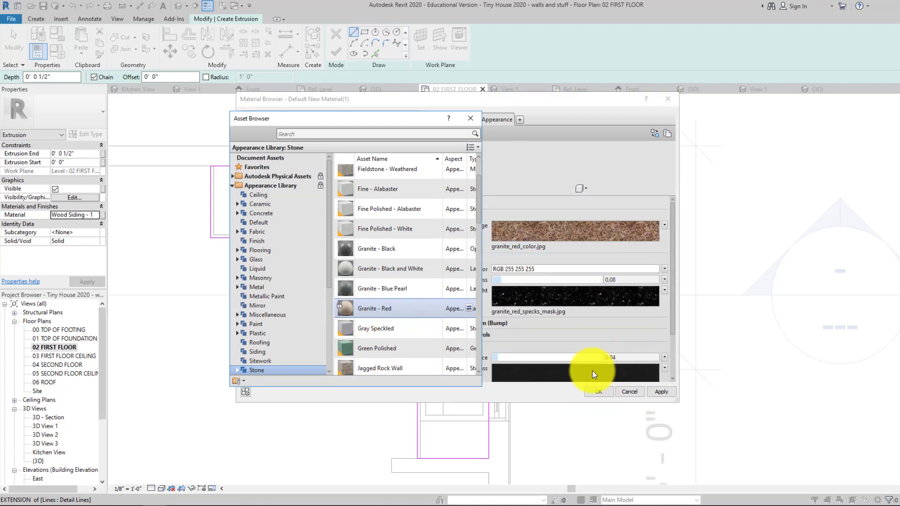
click(368, 305)
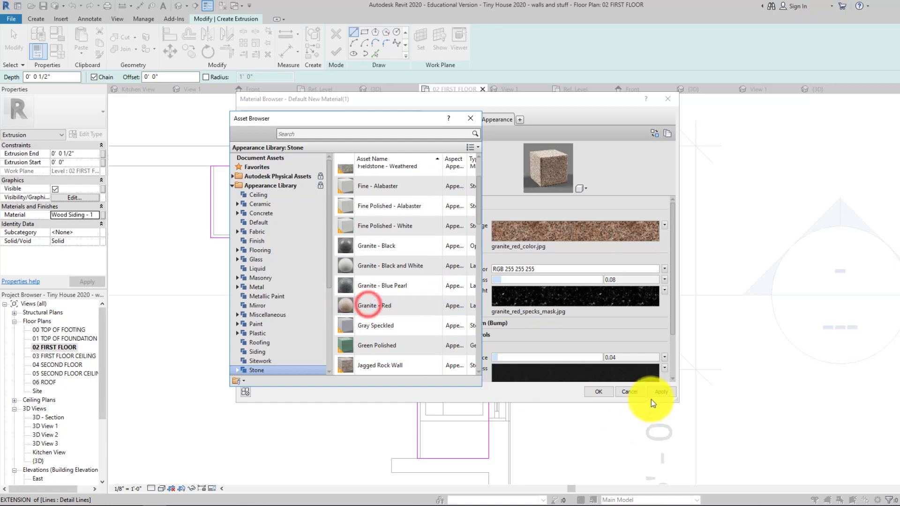
click(471, 120)
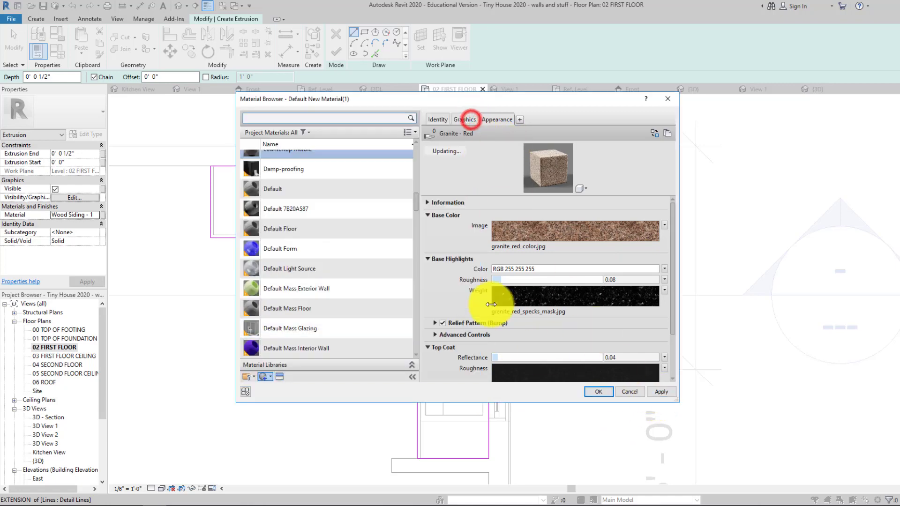
click(664, 391)
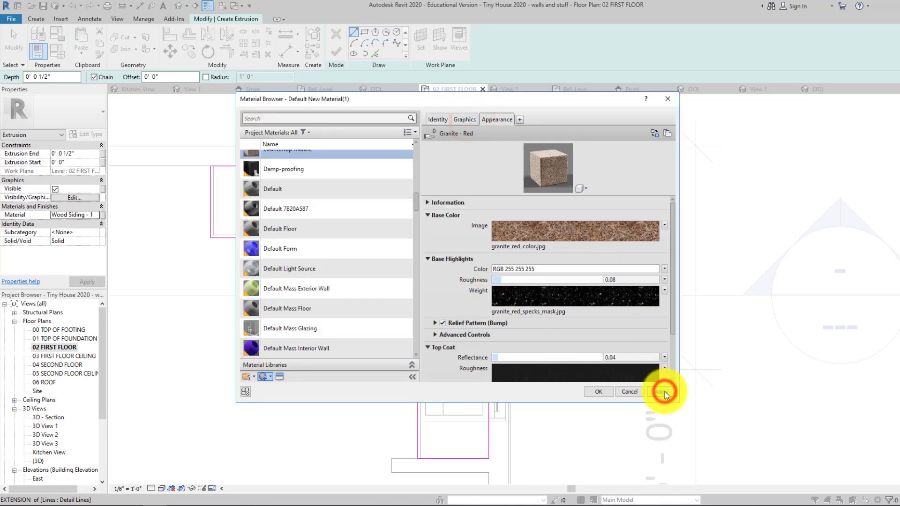
click(599, 392)
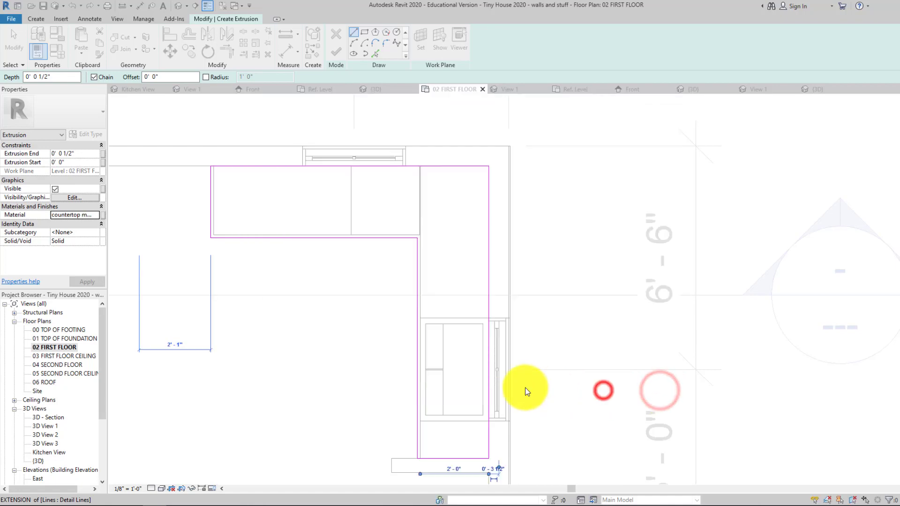
Step: Finish the countertop extrusion with an extrusion end of 1.5" and show it in Kitchen View
click(78, 153)
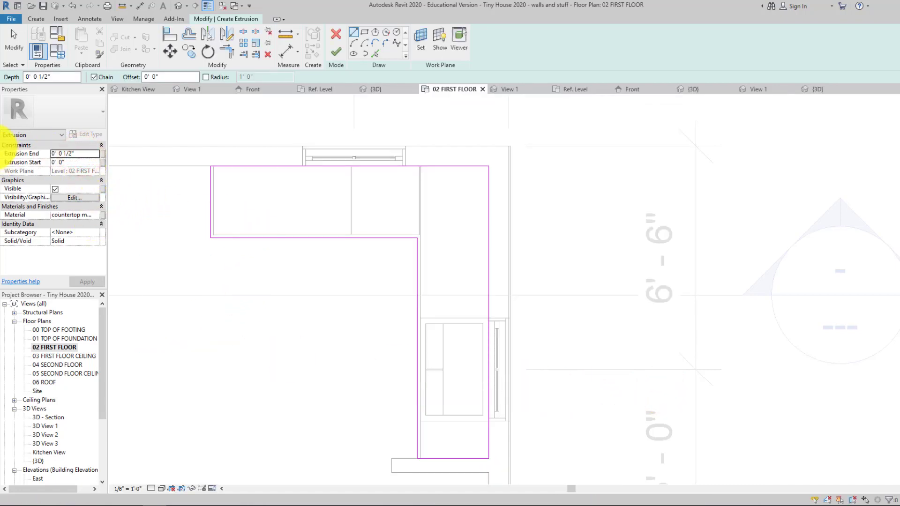
double_click(84, 153)
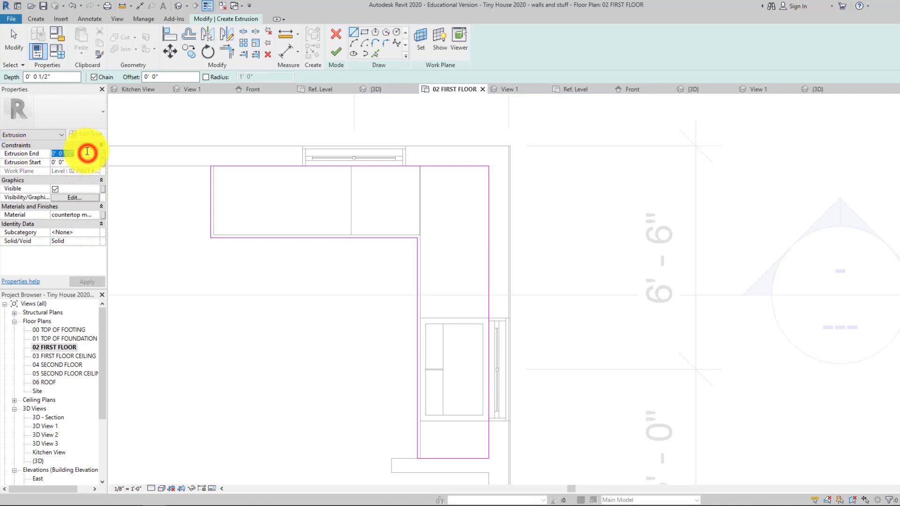
text(1)
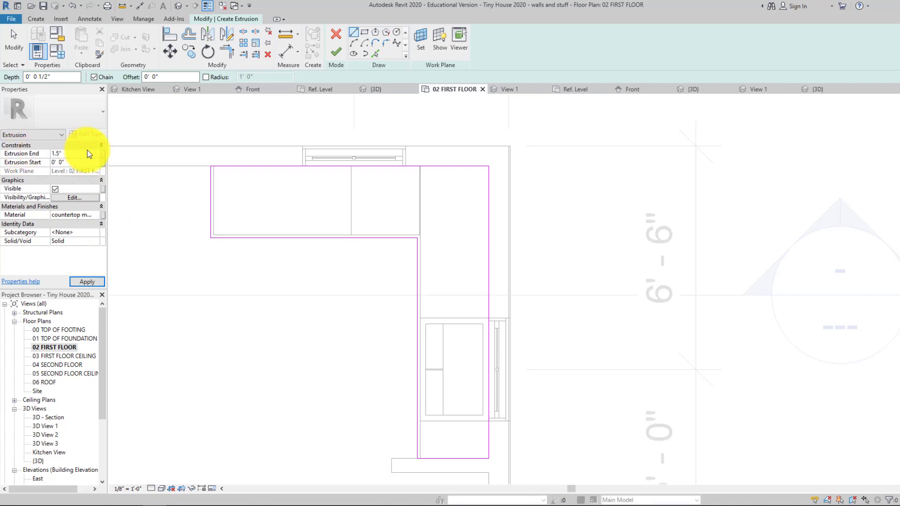
text(.5")
click(87, 282)
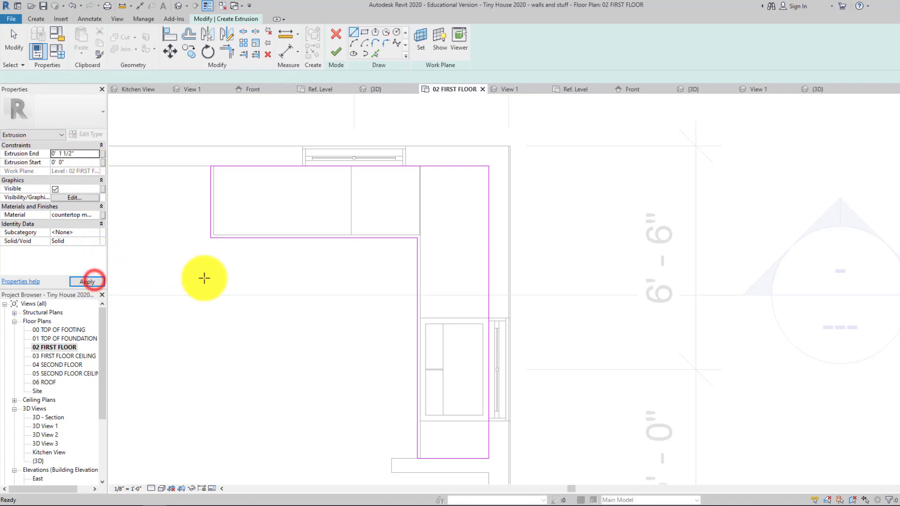
click(339, 55)
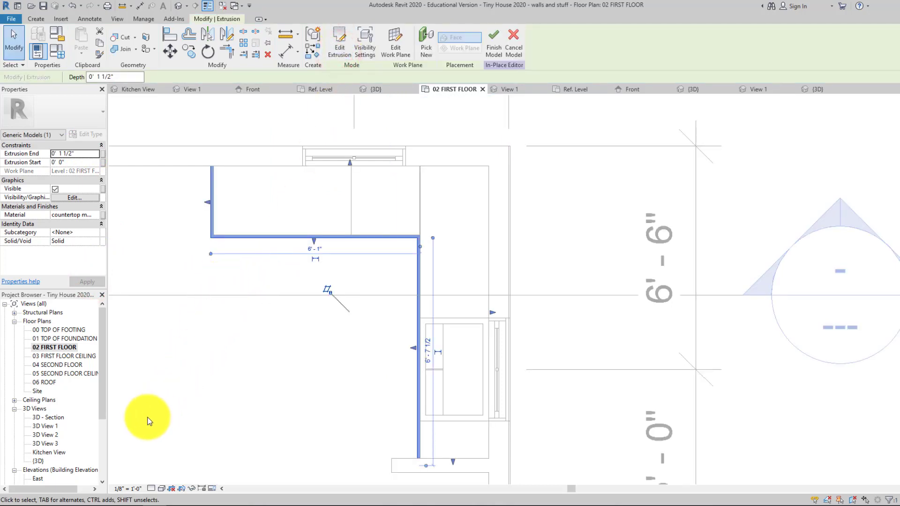
double_click(50, 452)
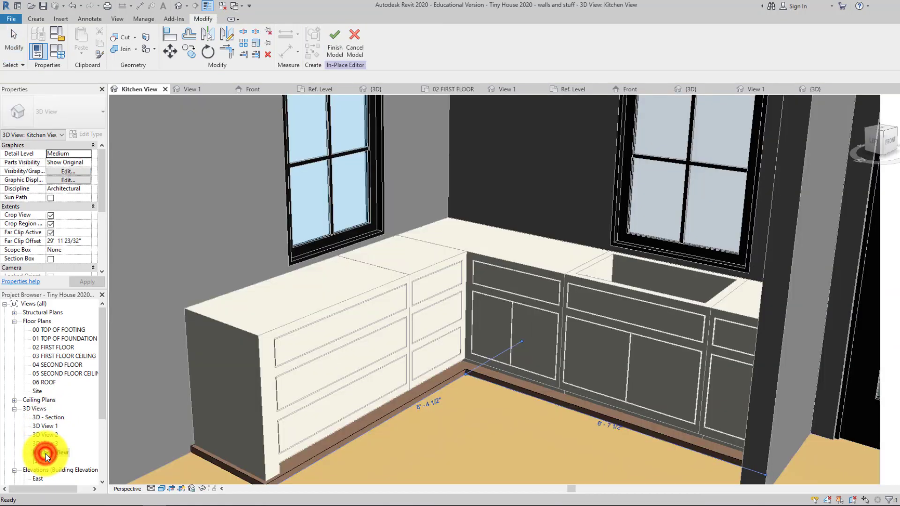
middle_drag(419, 428, 410, 360)
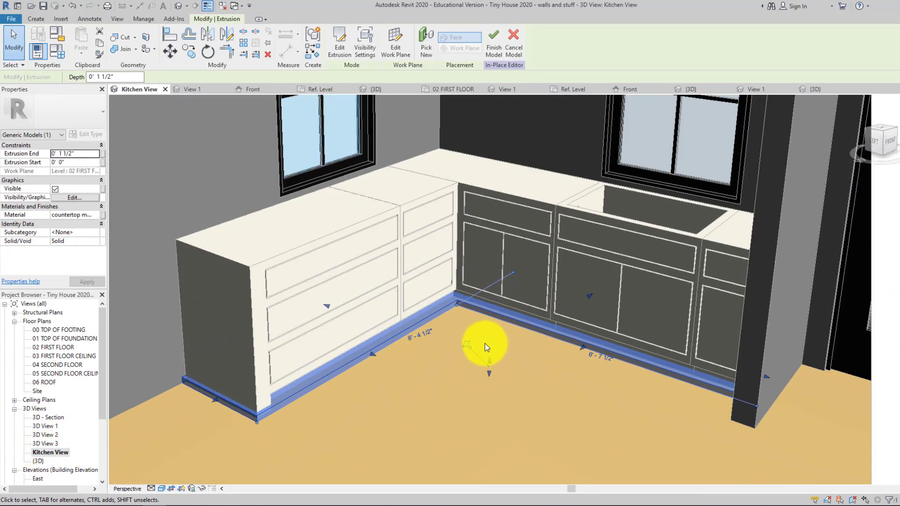
Step: Try to move the countertop extrusion's top with its vertical shape handle, and undo the change
drag(490, 364, 489, 365)
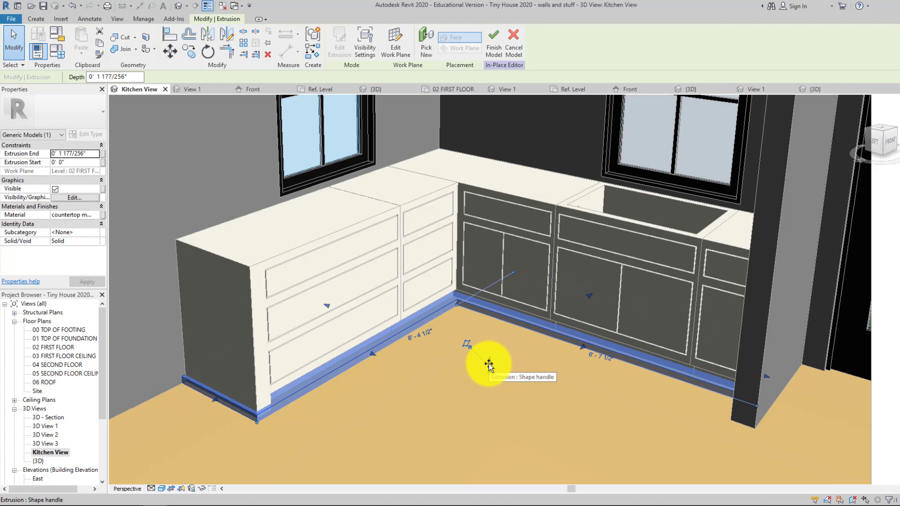
key(ctrl+z)
click(374, 353)
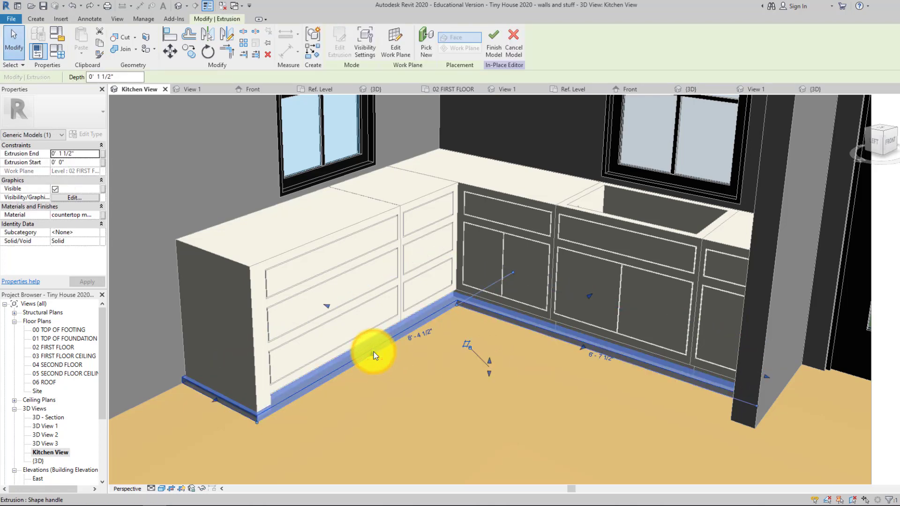
Step: Move the countertop extrusion onto the cabinets by changing its work plane to the picked top face of the 4ft base cabinet
click(389, 49)
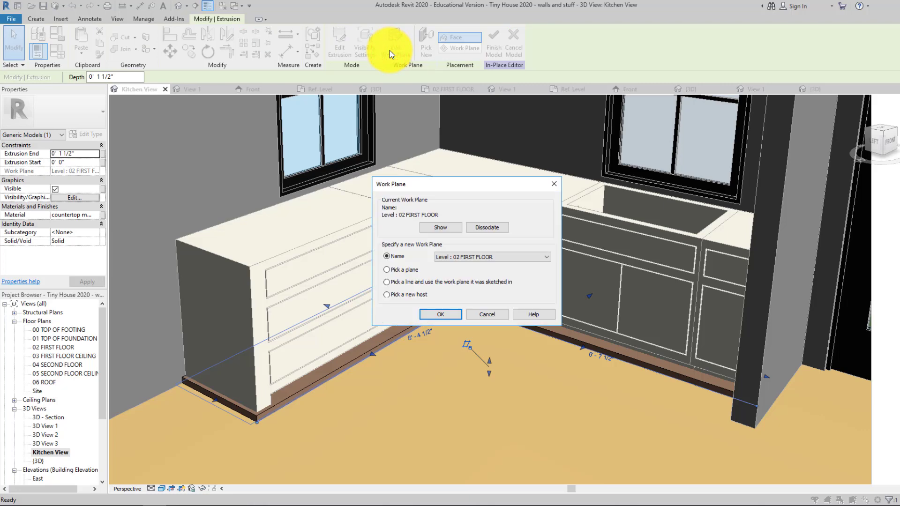
click(426, 315)
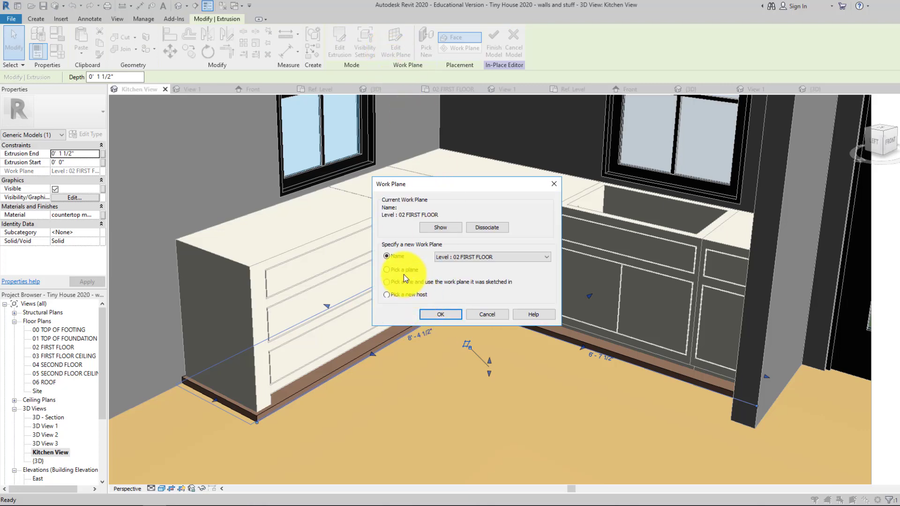
click(403, 270)
click(437, 314)
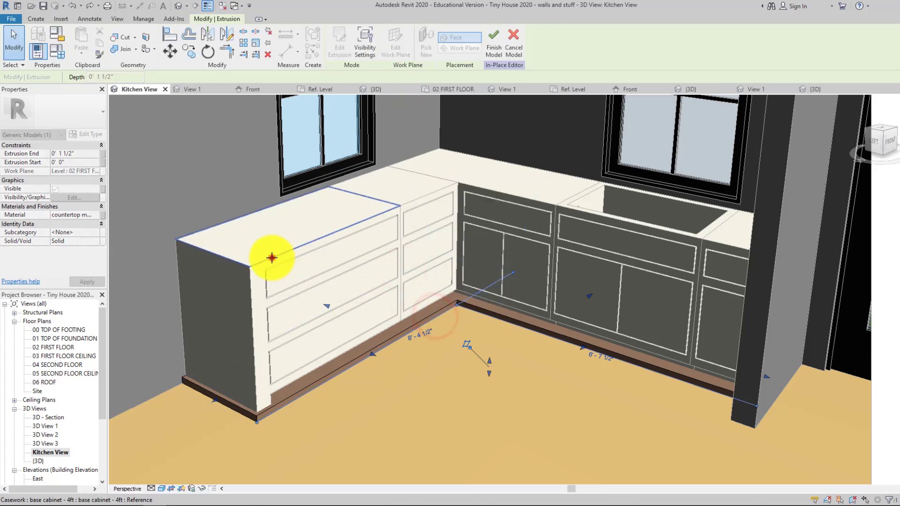
click(271, 257)
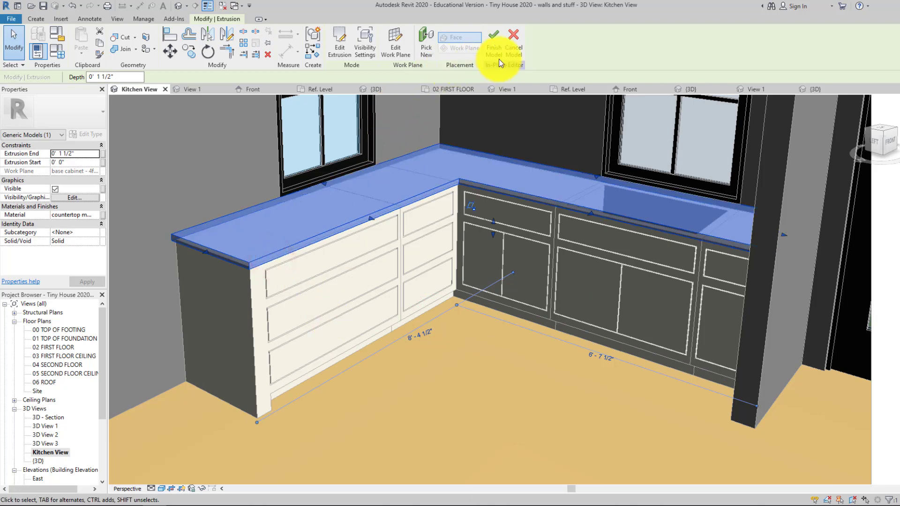
click(401, 53)
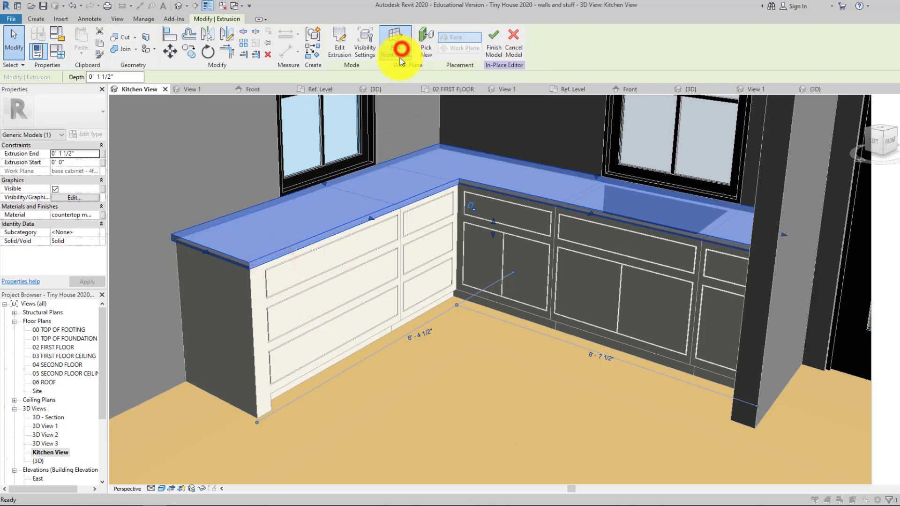
Step: Check the countertop extrusion's work plane settings with the option to pick a new plane, and close them
click(401, 271)
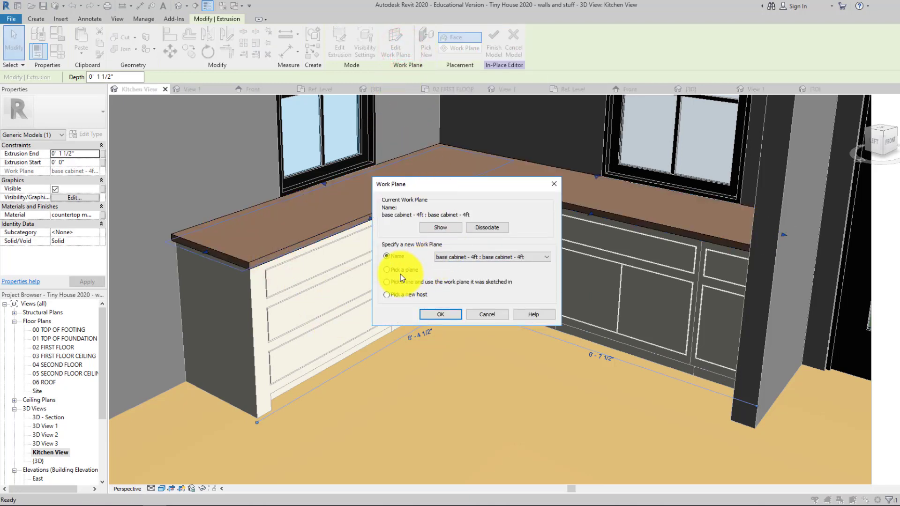
click(449, 312)
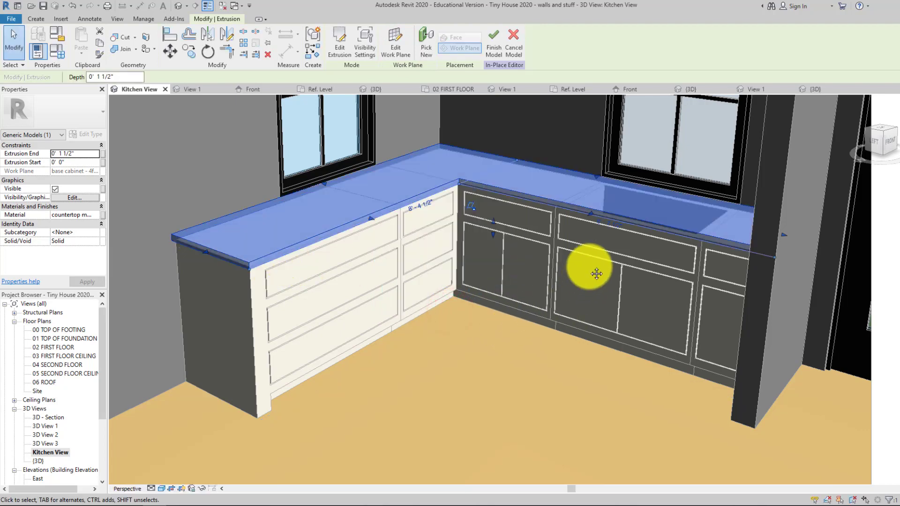
middle_drag(586, 267, 537, 294)
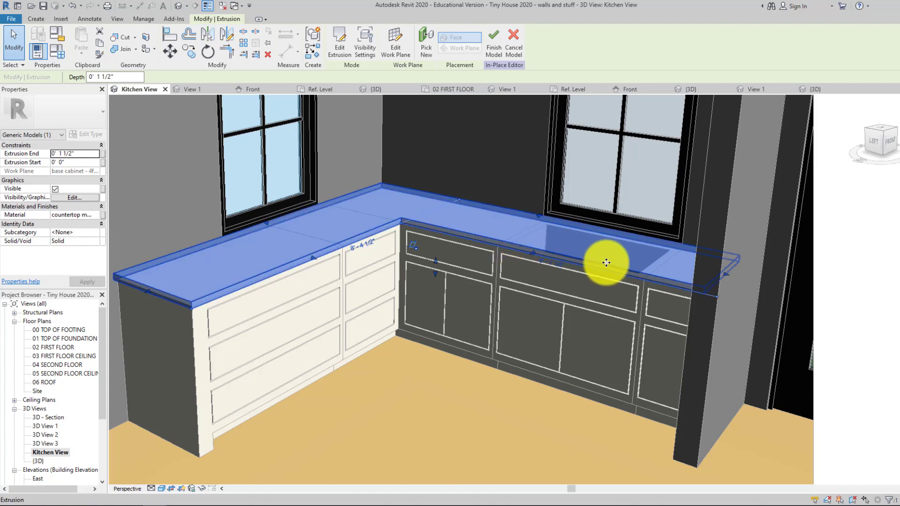
middle_drag(610, 248, 600, 313)
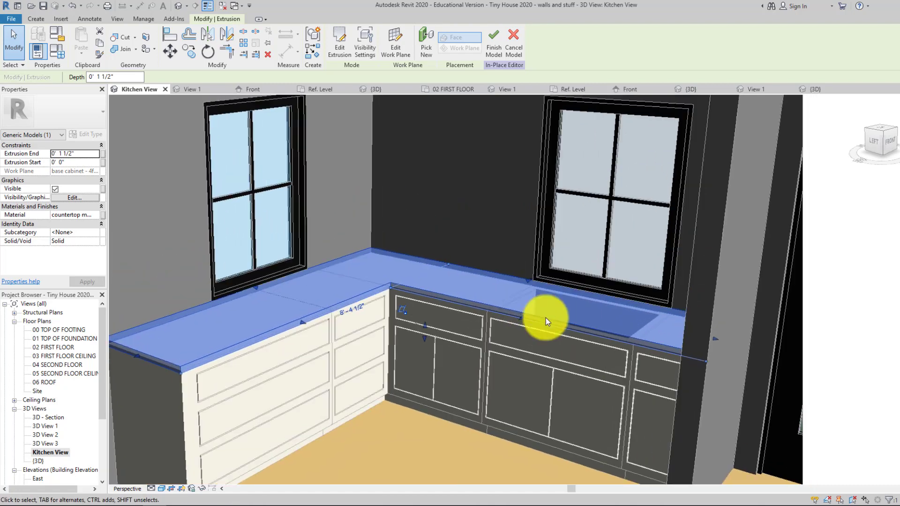
Step: Edit the countertop extrusion's sketch and add a rectangle matching the 3ft sink cabinet's opening corner to corner, and finish the sketch
click(341, 57)
scroll(611, 311, up, 3)
scroll(612, 311, up, 2)
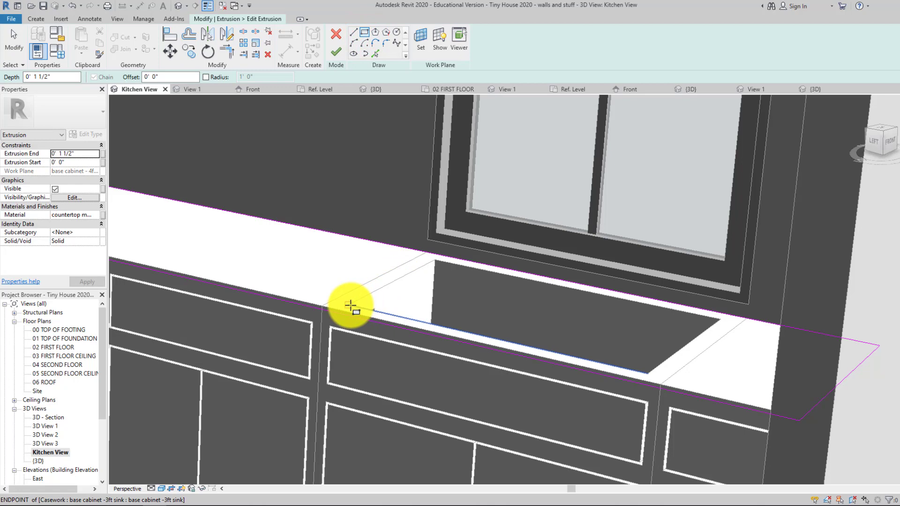
click(350, 306)
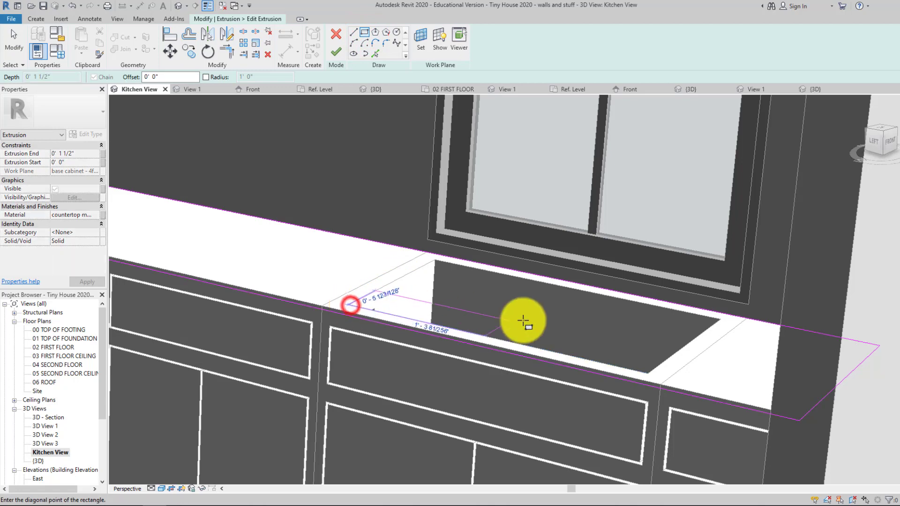
click(722, 321)
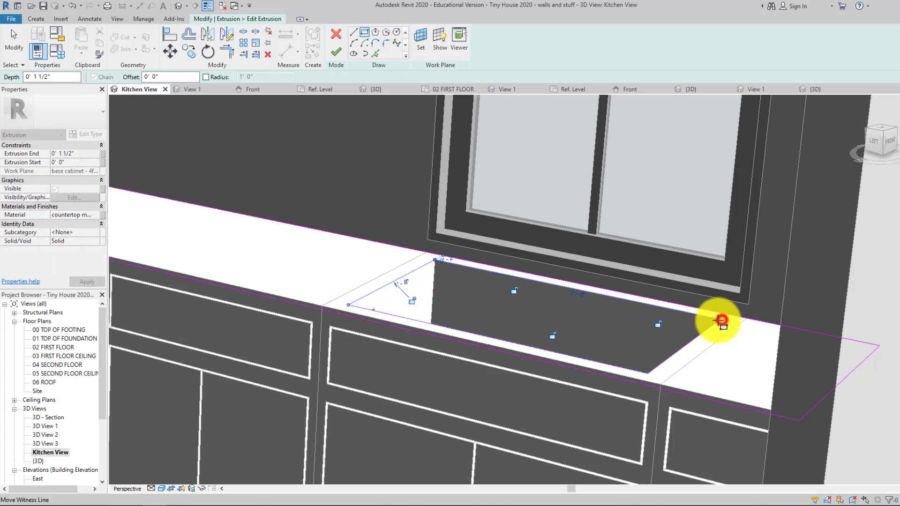
click(340, 54)
click(350, 130)
scroll(356, 148, up, 4)
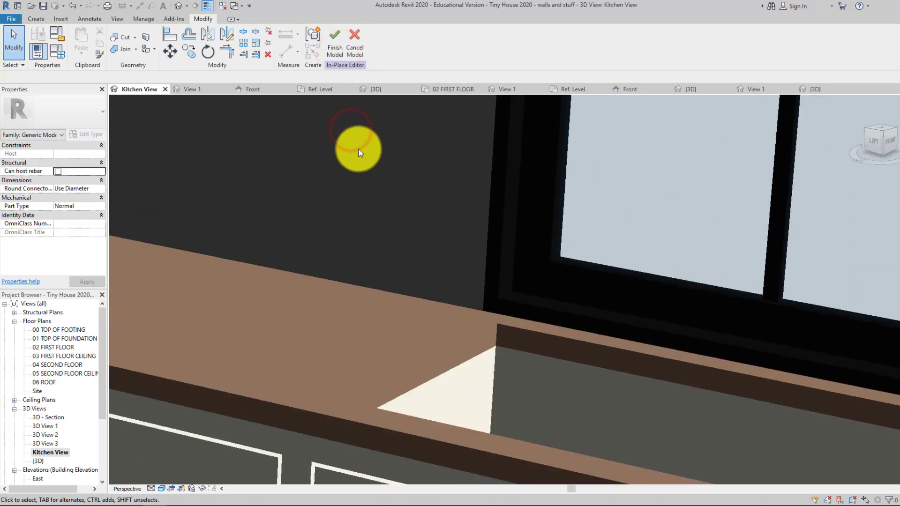
scroll(358, 149, down, 5)
middle_drag(325, 152, 496, 166)
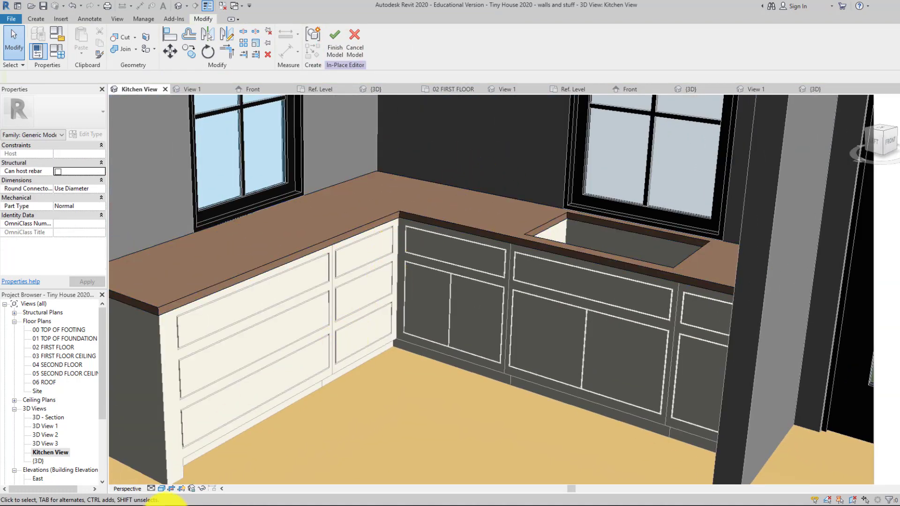
Step: Display Kitchen View in the Realistic visual style and finish the in-place countertop model
click(163, 490)
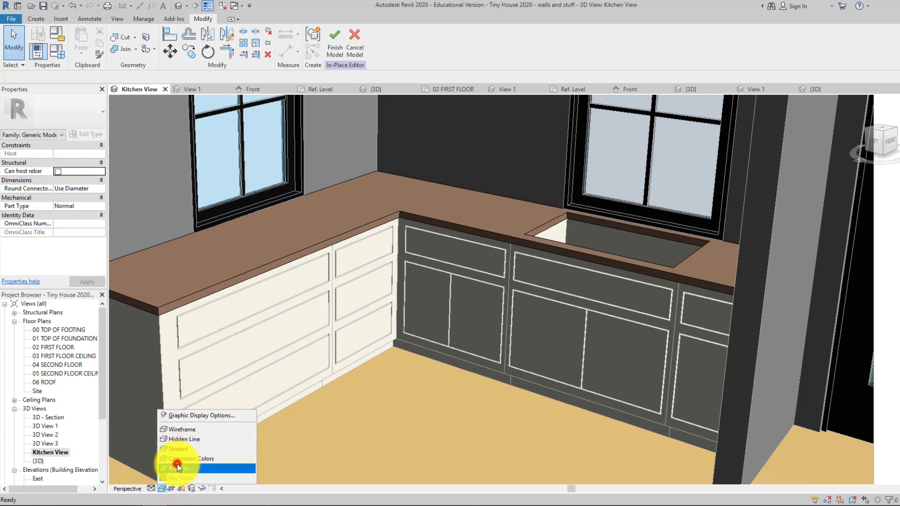
click(182, 462)
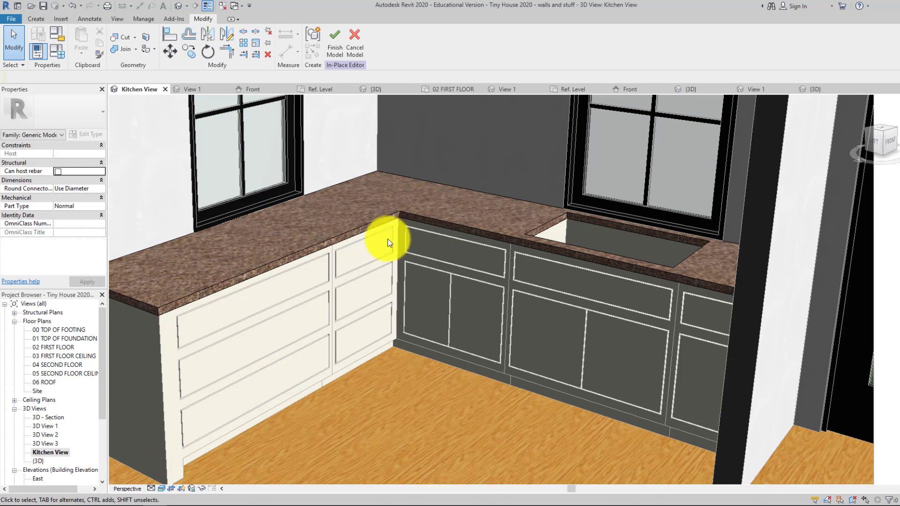
middle_drag(615, 260, 567, 280)
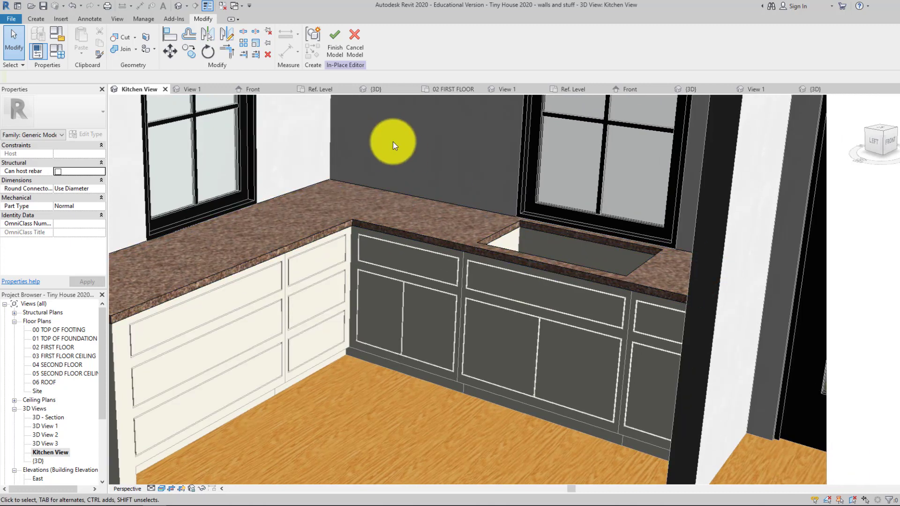
click(333, 47)
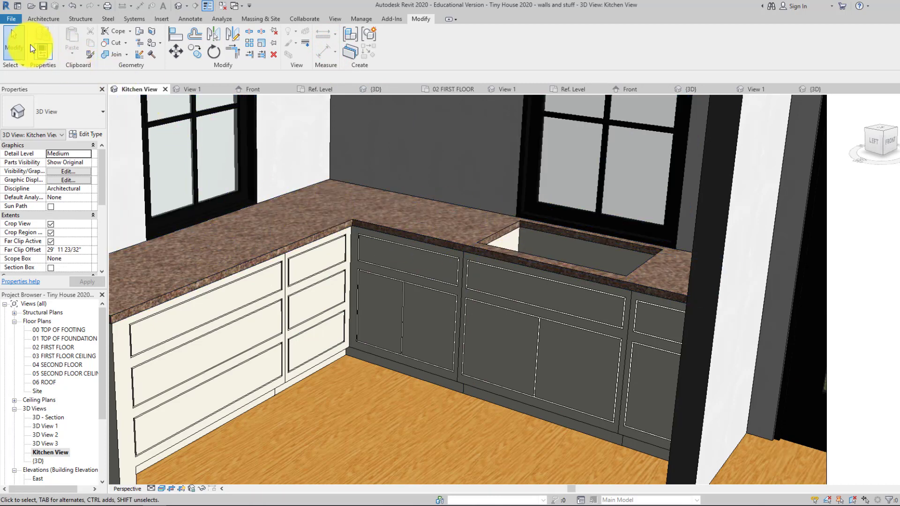
Step: Place the Kohler All in one sink faucet component, type NA-Stainless Steel, on the countertop face over the sink cutout
click(43, 20)
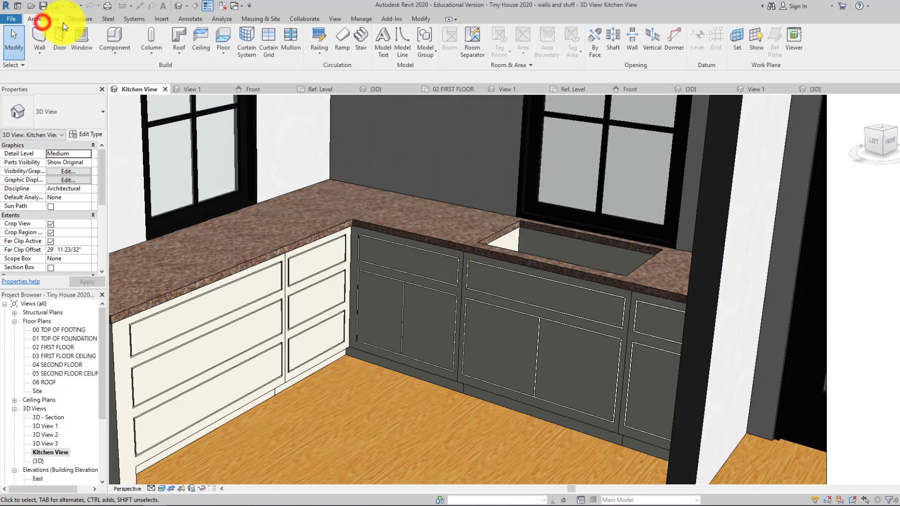
click(115, 50)
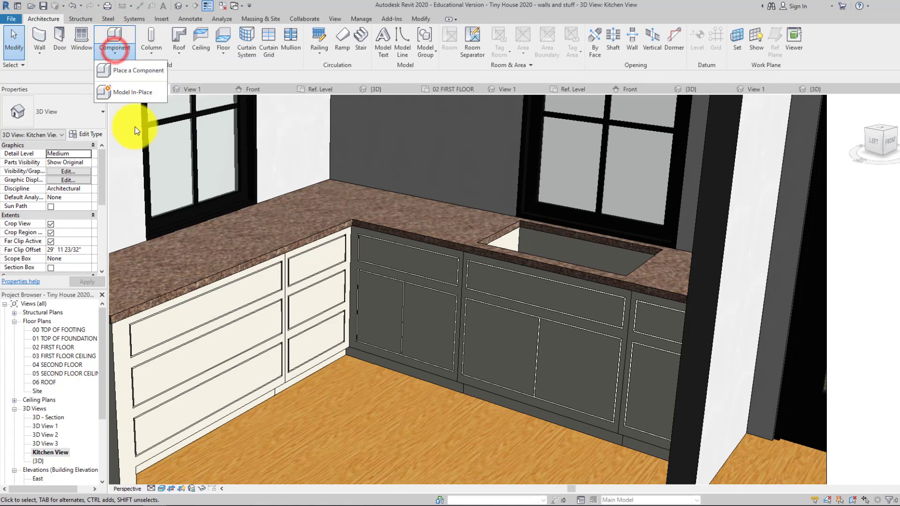
click(132, 73)
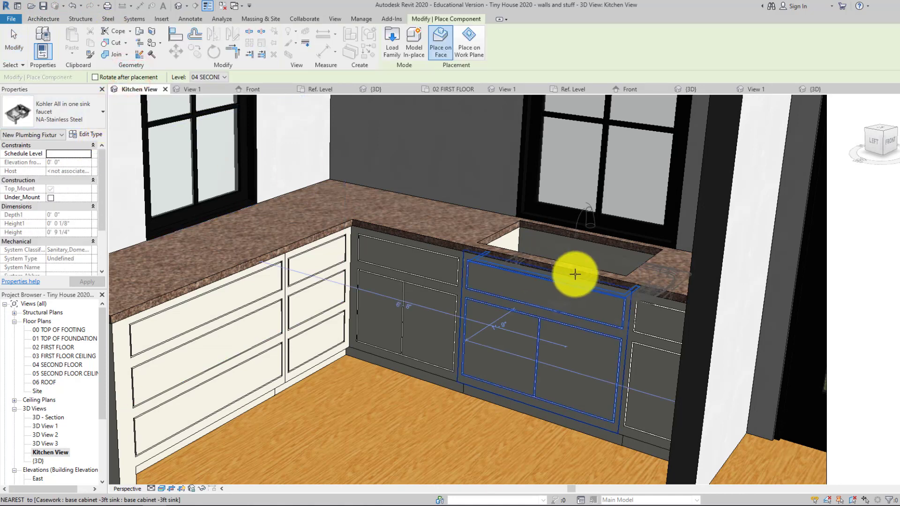
scroll(605, 259, up, 5)
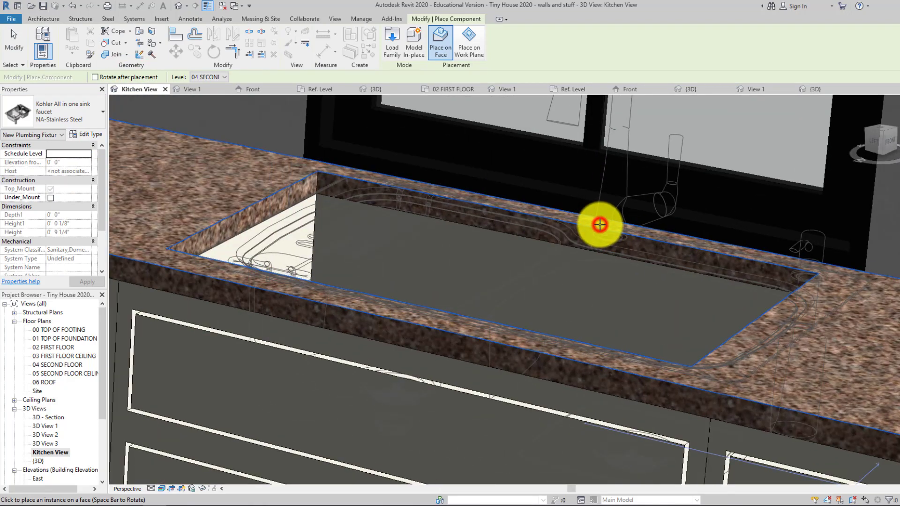
click(600, 225)
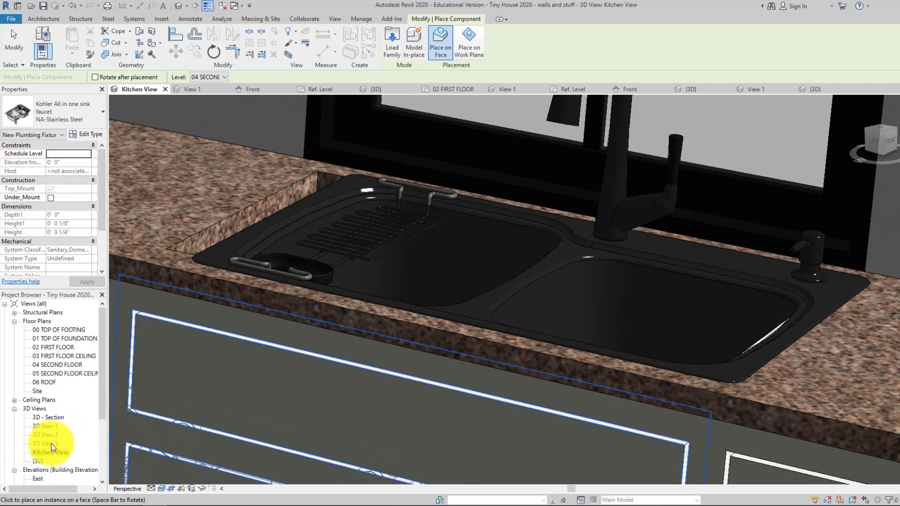
Step: Set Kitchen View's visual style to Shaded and end component placement
click(161, 488)
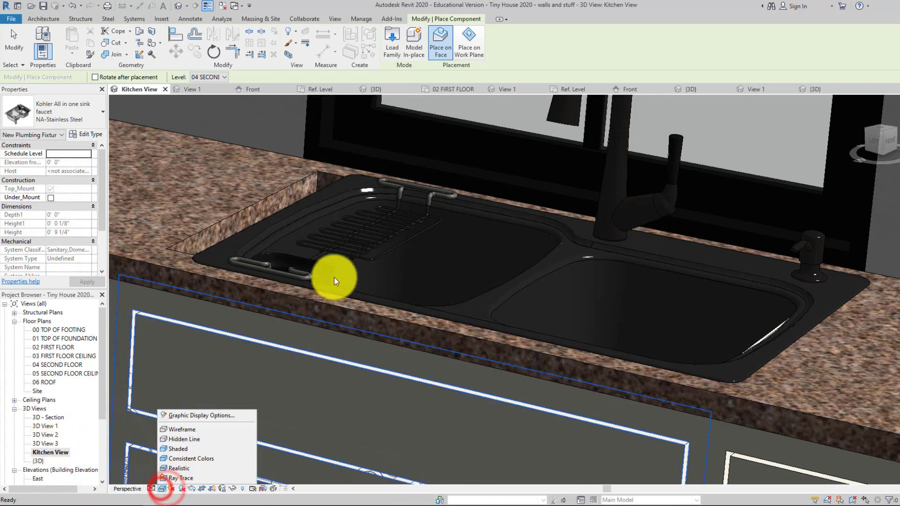
click(177, 457)
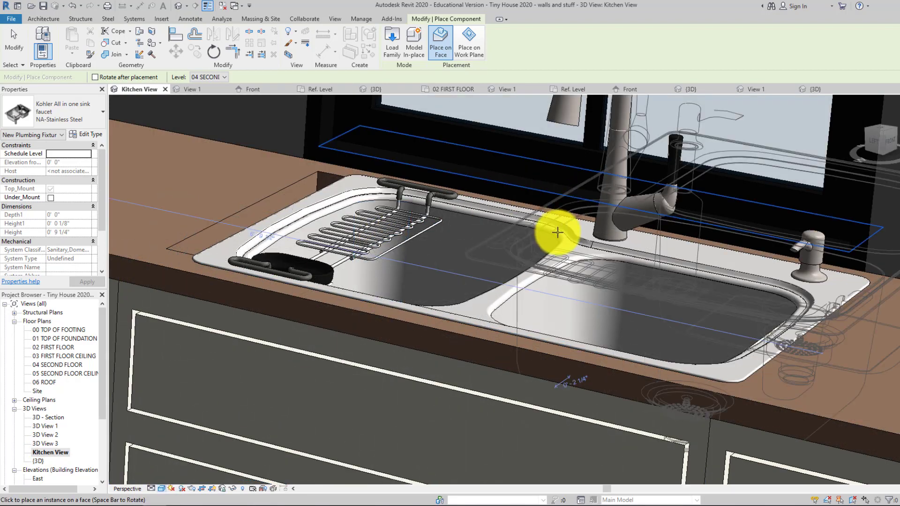
key(Escape)
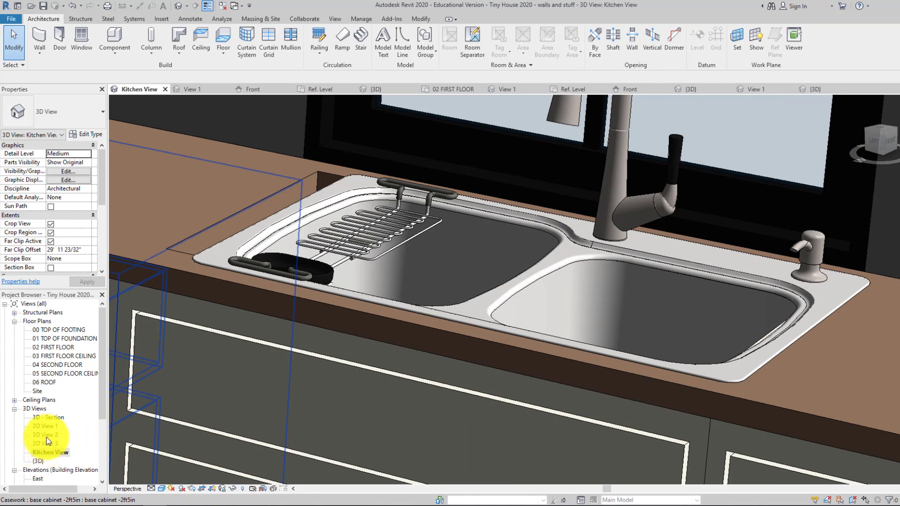
Step: In the 02 FIRST FLOOR plan, nudge the sink up and slightly right so it covers the cabinet's sink opening
double_click(51, 346)
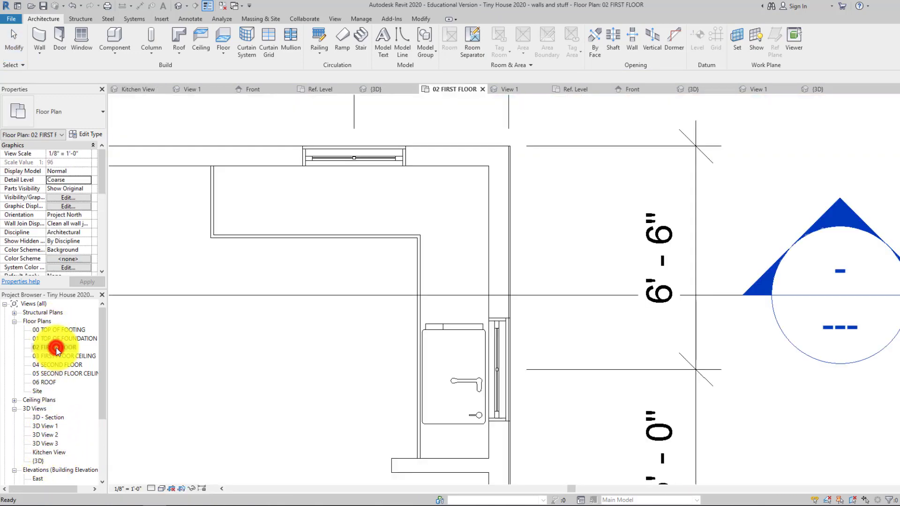
scroll(468, 355, up, 5)
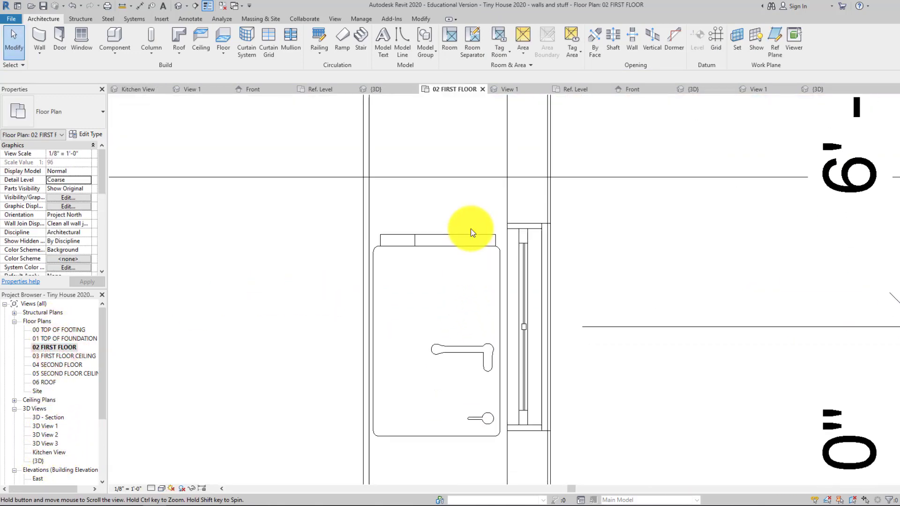
click(498, 252)
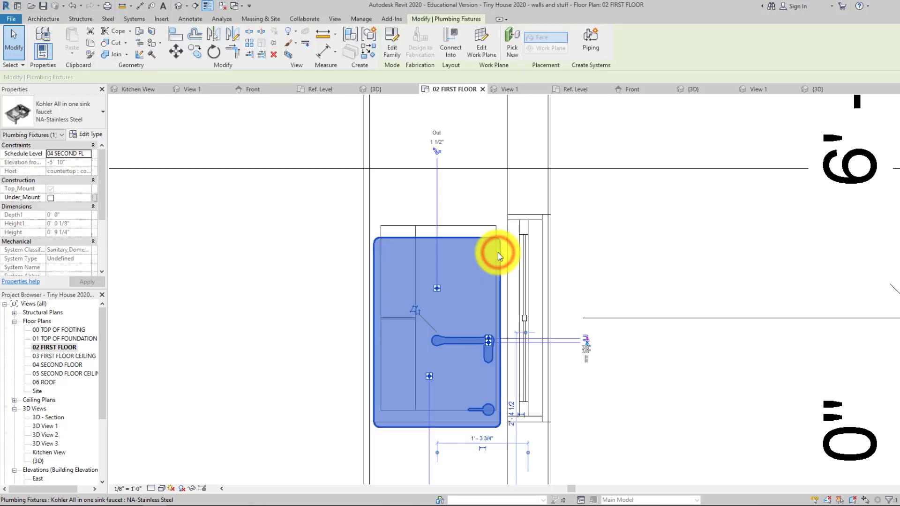
key(Up)
key(Up)
key(Up)
key(Up)
key(Up)
key(Up)
key(Up)
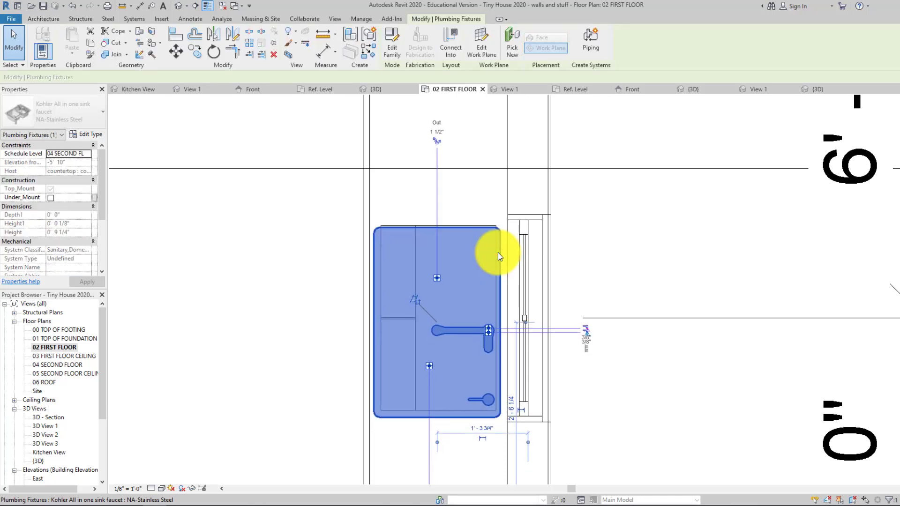
key(Up)
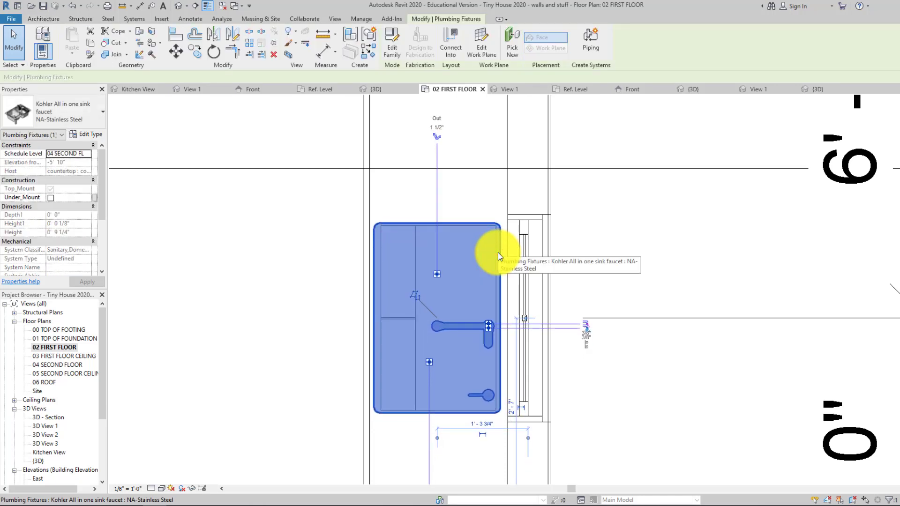
key(Right)
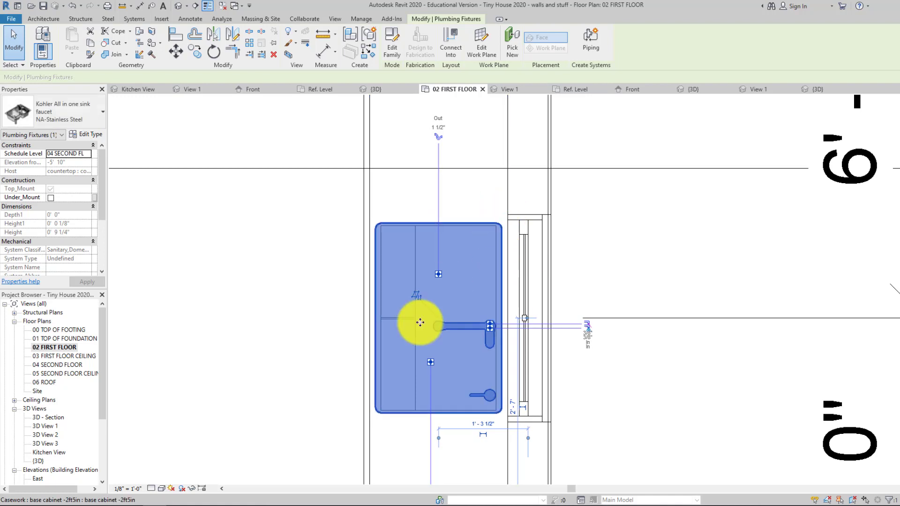
click(311, 347)
scroll(314, 349, down, 3)
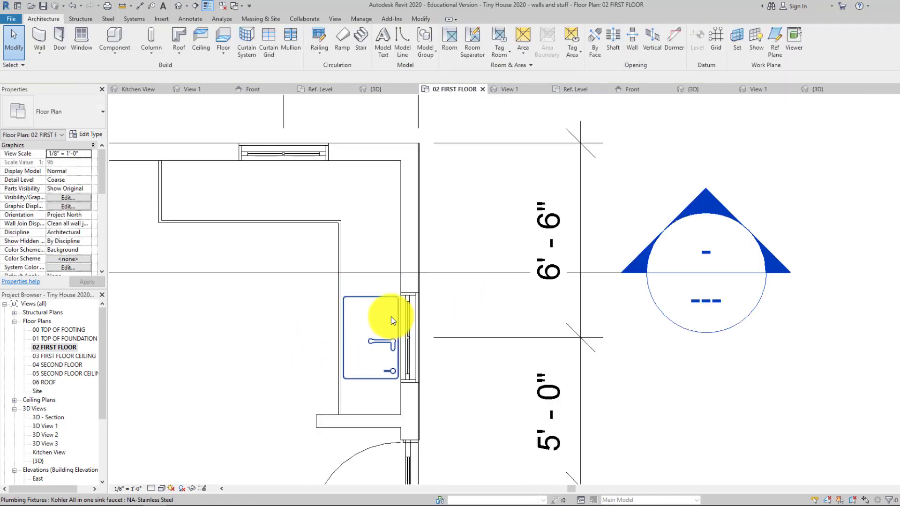
scroll(510, 306, down, 3)
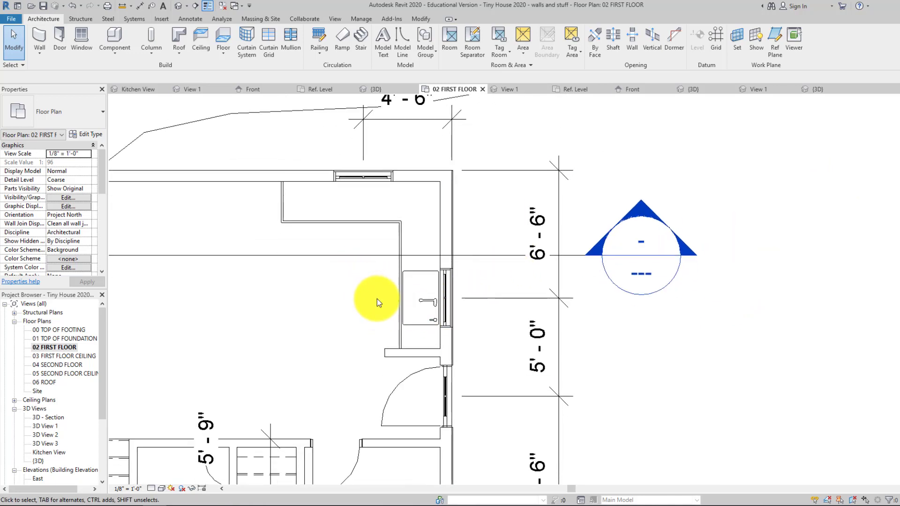
Step: Open the default 3D view and Kitchen View to examine how the repositioned sink, faucet and countertop sit in the kitchen
click(179, 7)
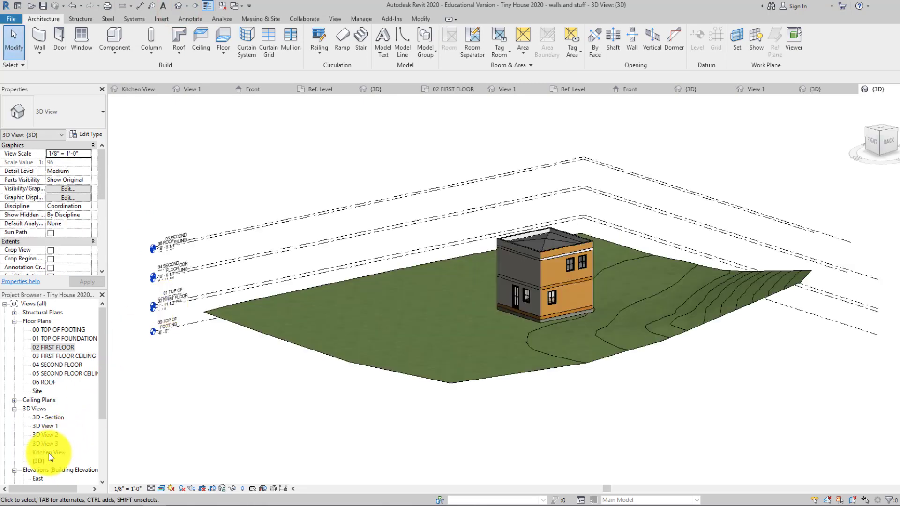
double_click(46, 452)
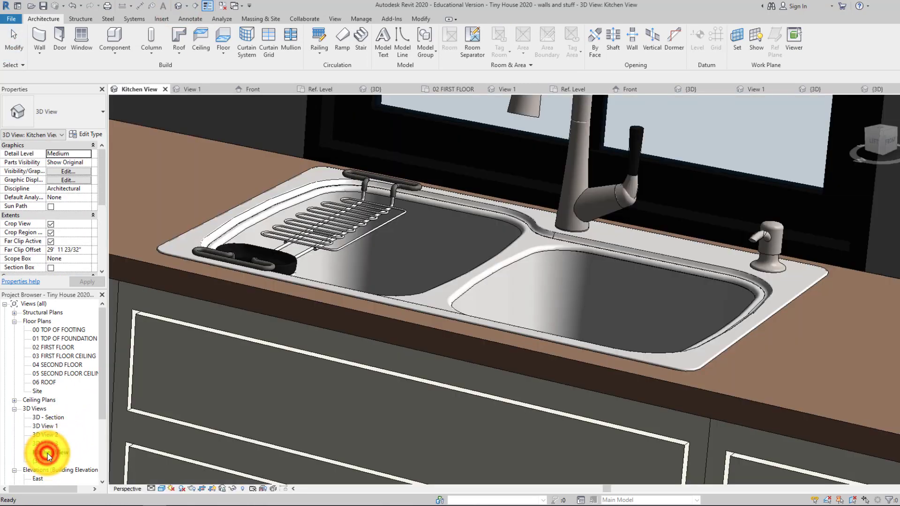
scroll(428, 285, down, 6)
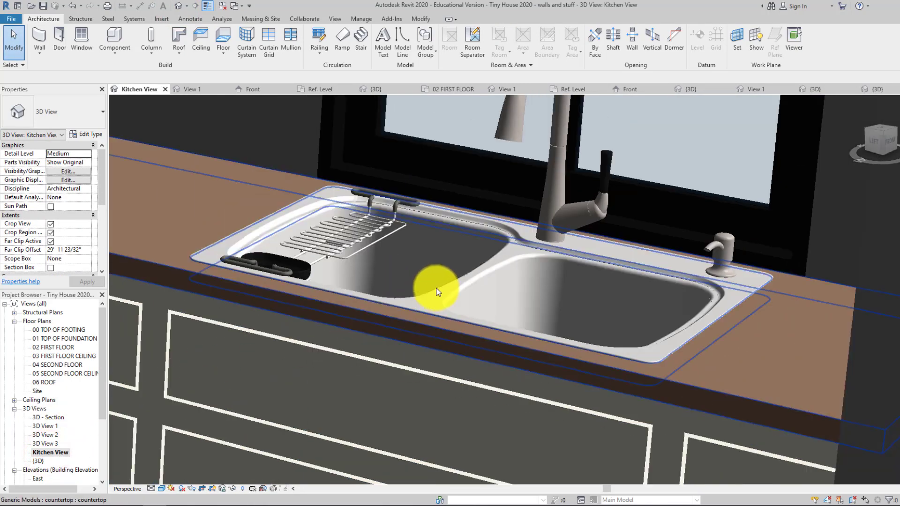
shift+middle_drag(440, 285, 390, 285)
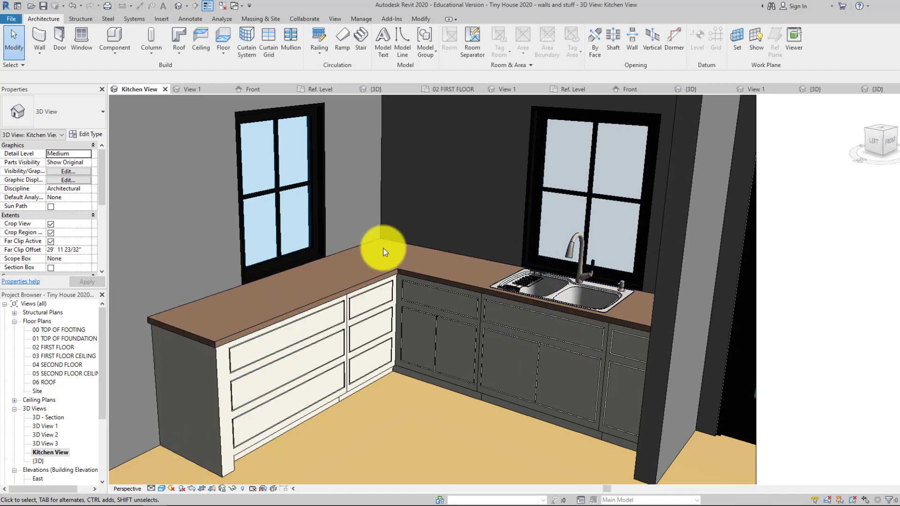
scroll(404, 272, down, 3)
mouse_move(409, 271)
middle_down()
mouse_move(415, 256)
mouse_move(413, 268)
middle_up()
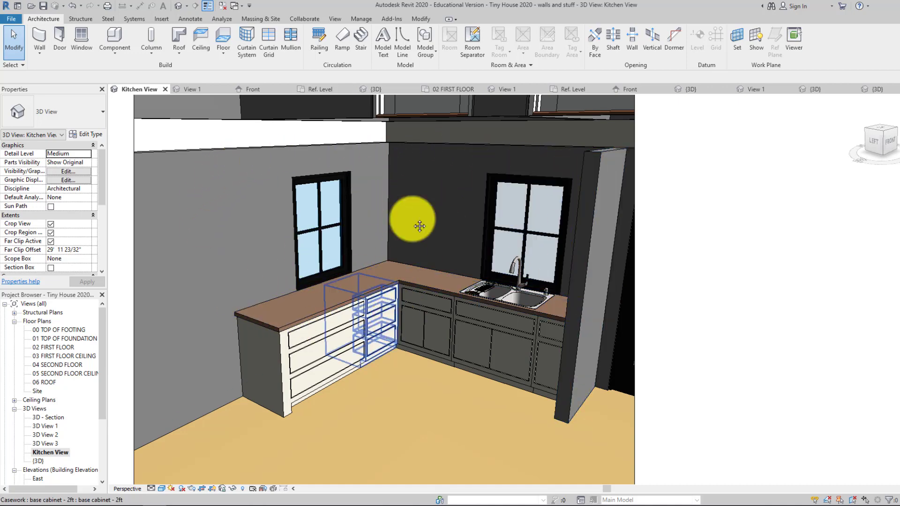
scroll(421, 206, down, 2)
scroll(428, 201, up, 5)
middle_drag(428, 201, 412, 293)
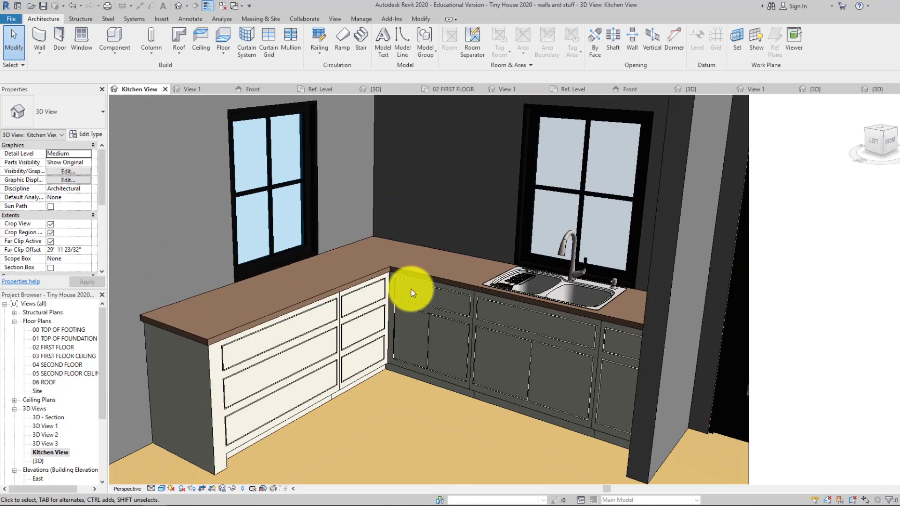